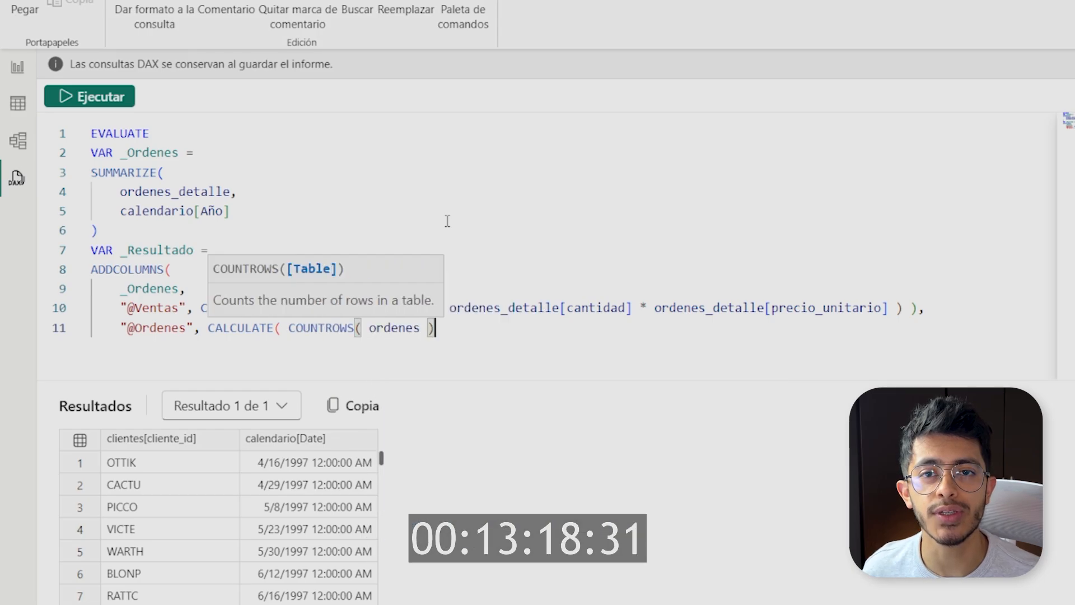
type(")")
key("Return")
type(")")
key("Return")
type("RETURN")
key("Return")
type("_Resultado")
key("F5")
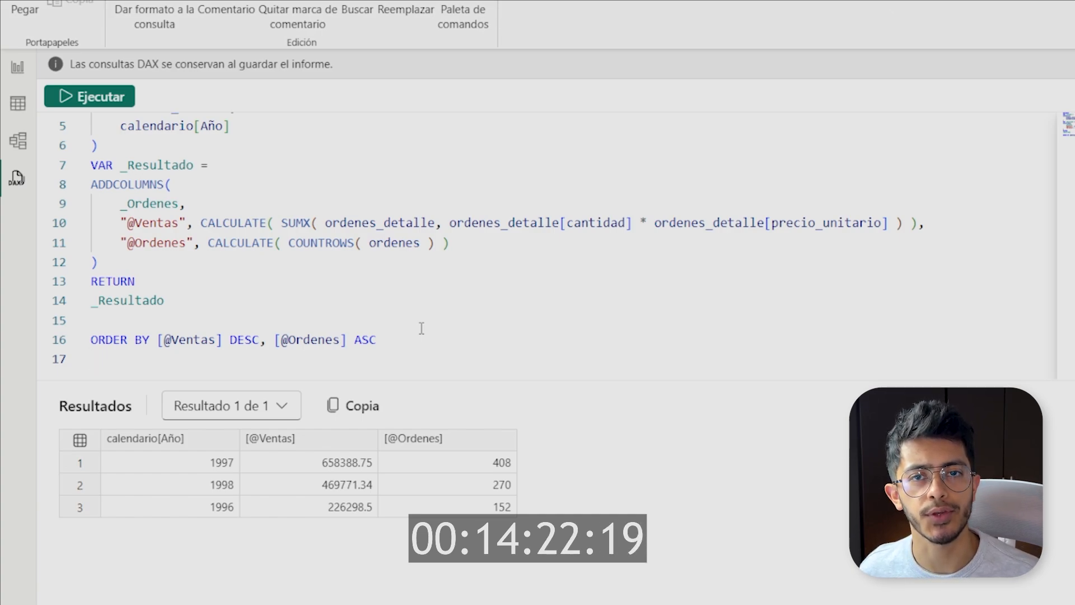
Step: Add START AT on the line below the ORDER BY clause
type("START AT")
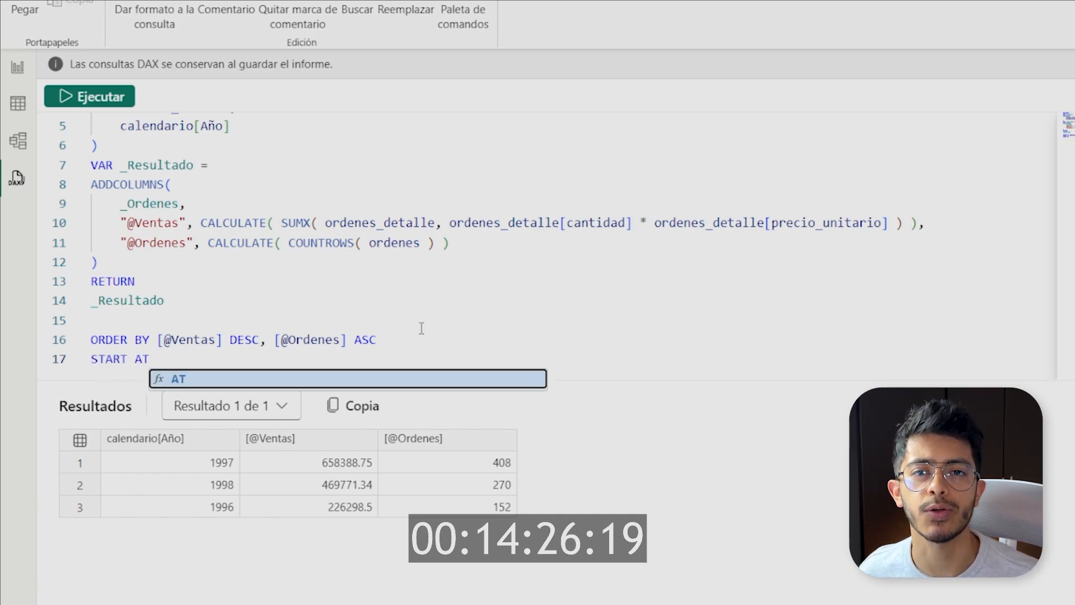
key("Escape")
key("Up")
key("Right")
key("Right")
key("Right")
key("Right")
key("Right")
key("Right")
key("Right")
key("Right")
key("Right")
key("Right")
key("Right")
key("Right")
key("Right")
key("Right")
key("Right")
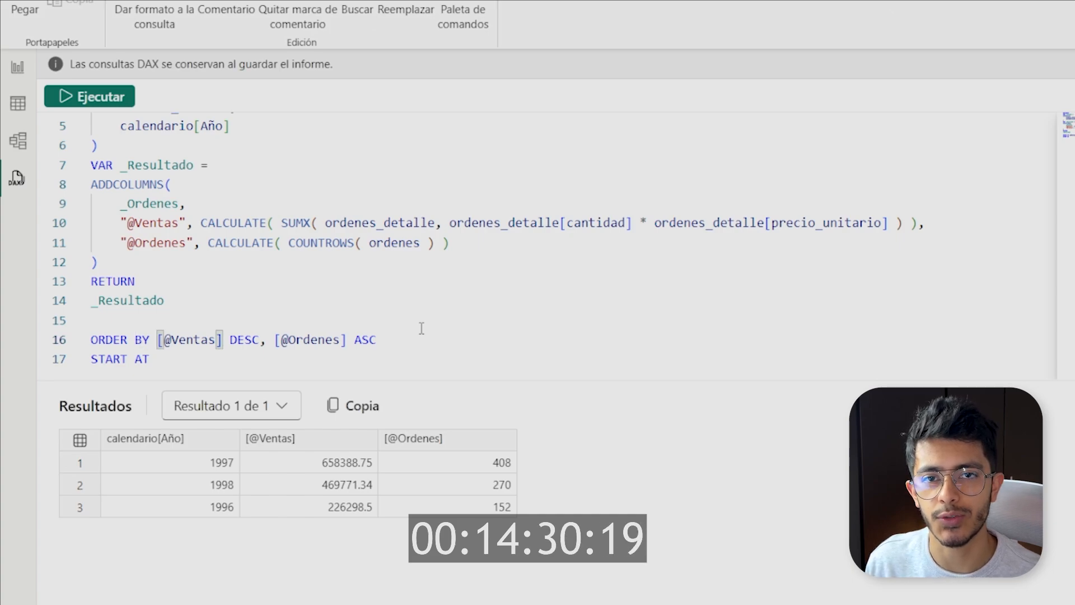
key("Right")
key("Right")
key("ctrl+shift+Left")
key("ctrl+shift+Left")
key("ctrl+shift+Left")
key("ctrl+shift+Left")
key("ctrl+shift+Left")
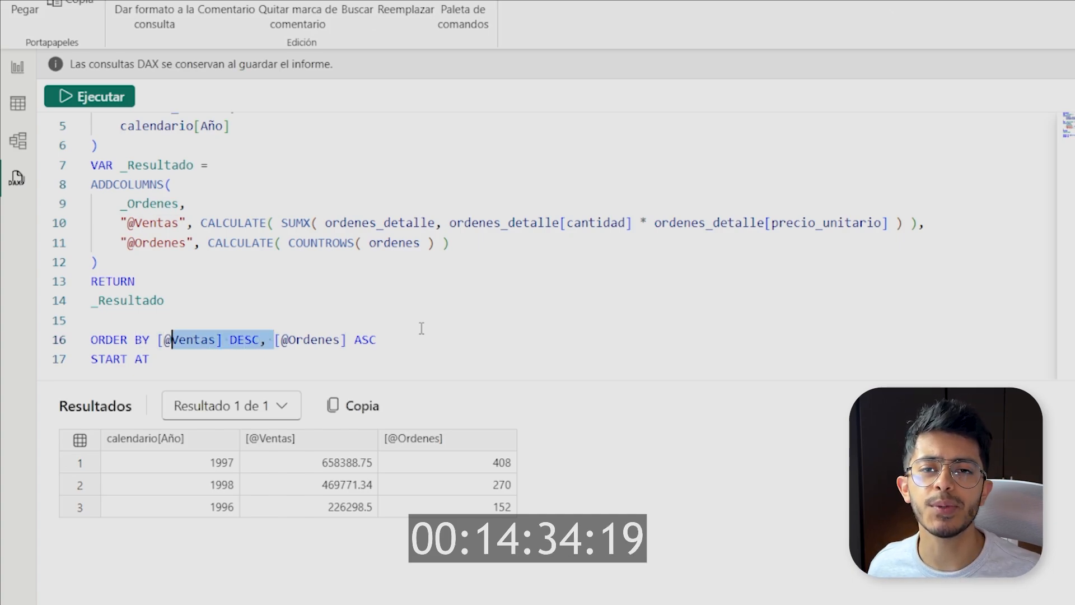
key("BackSpace")
Step: Delete the START AT text from the line below the ORDER BY clause
key("Down")
key("End")
key("ctrl+shift+Left")
key("ctrl+shift+Left")
key("BackSpace")
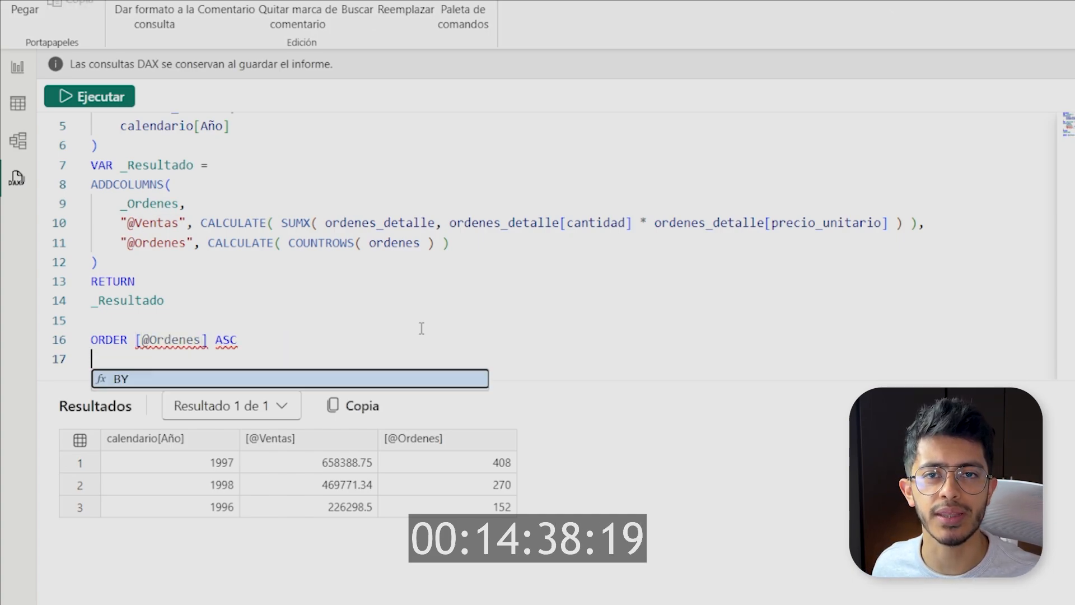
key("Escape")
key("Left")
key("ctrl+Left")
key("ctrl+Left")
key("ctrl+Left")
key("ctrl+Left")
type("BY")
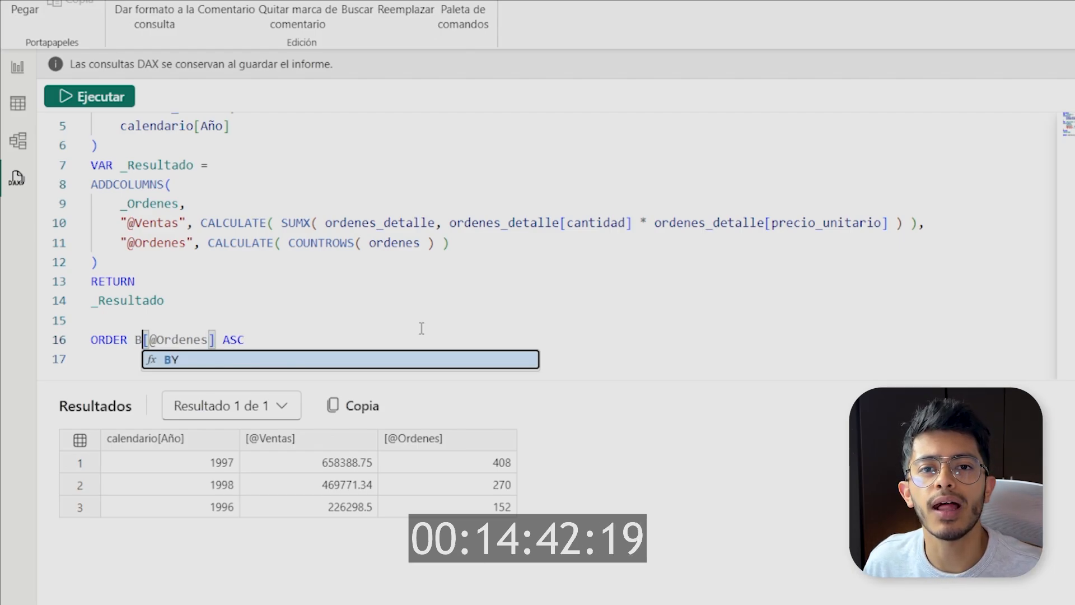
key("F5")
key("End")
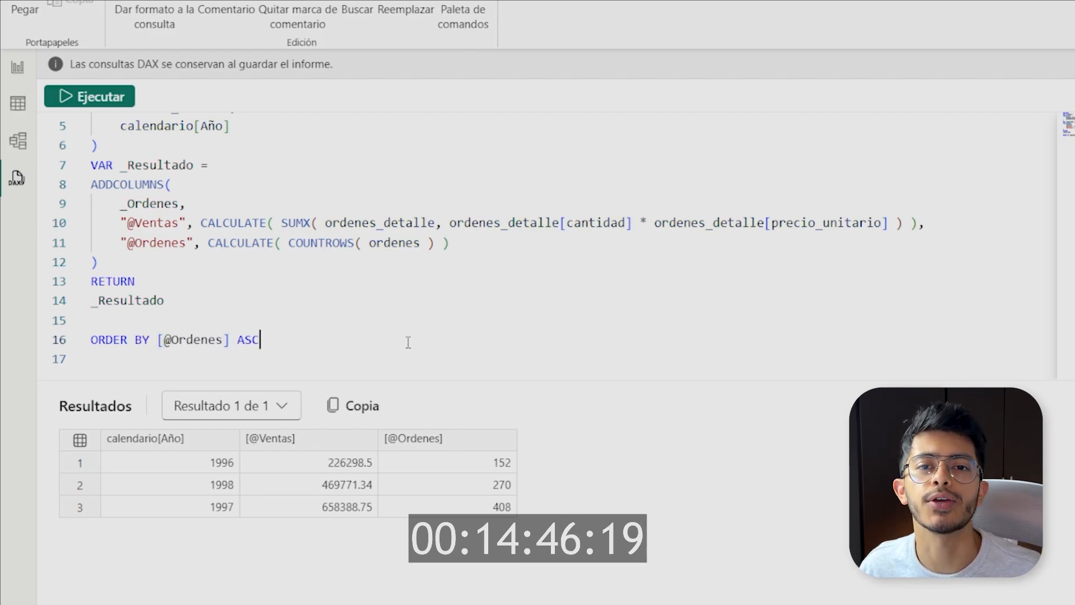
key("Down")
type("STA")
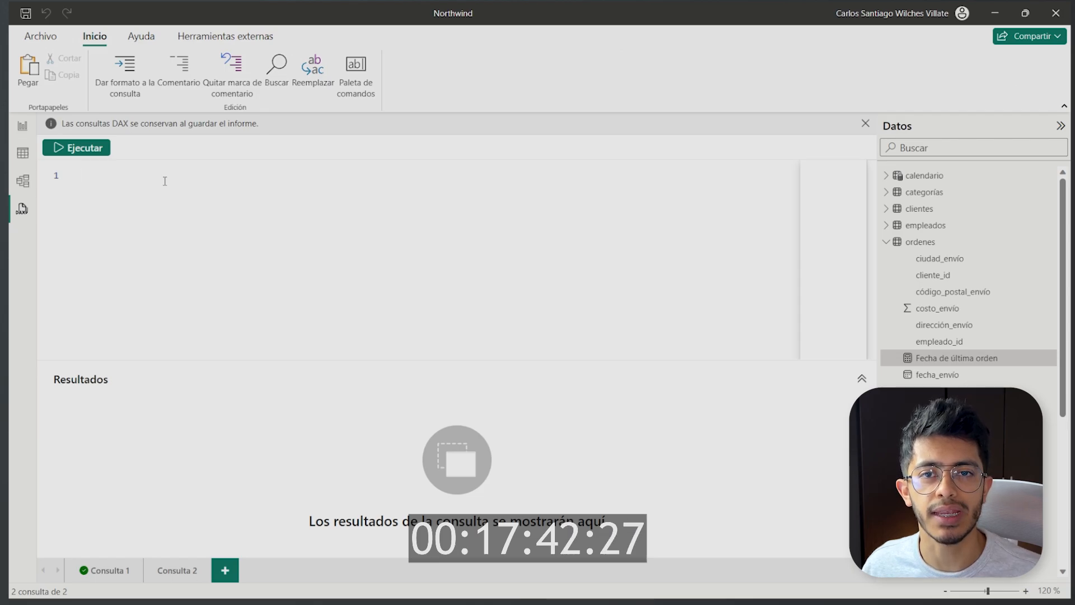
Step: Begin a DEFINE MEASURE statement in the empty second query
type("DEFINE MEAS")
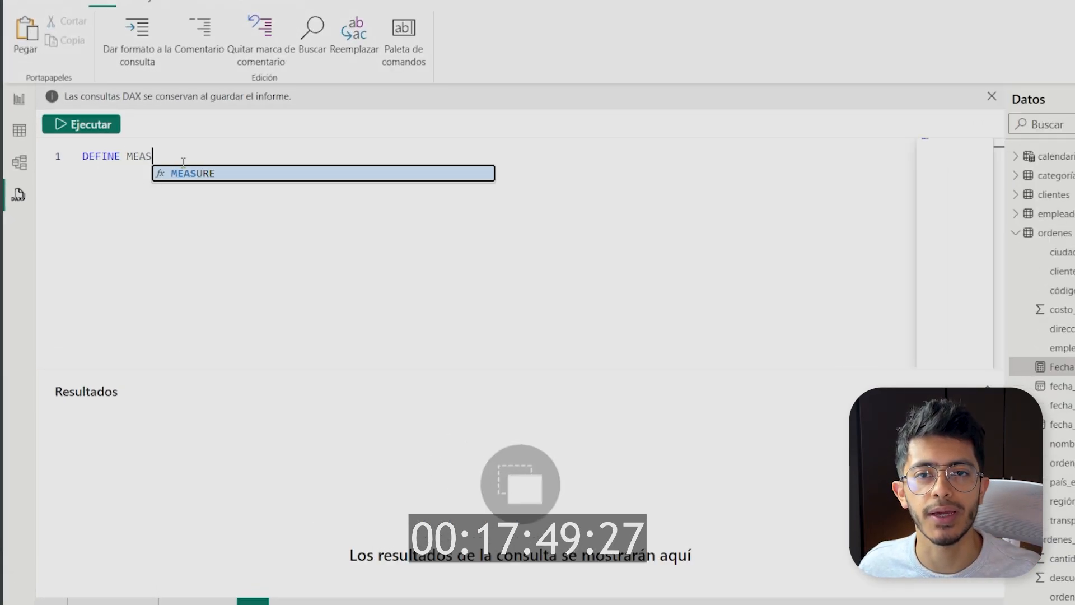
key("Tab")
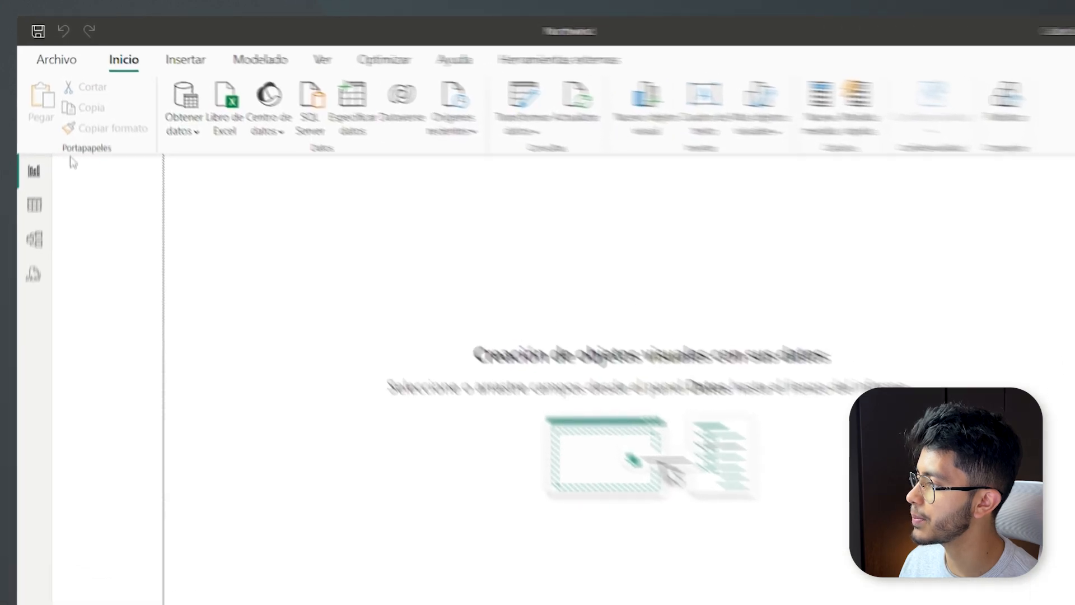
Step: Check in the preview feature options whether Vista de consultas DAX is enabled, and close the options without saving
left_click(56, 62)
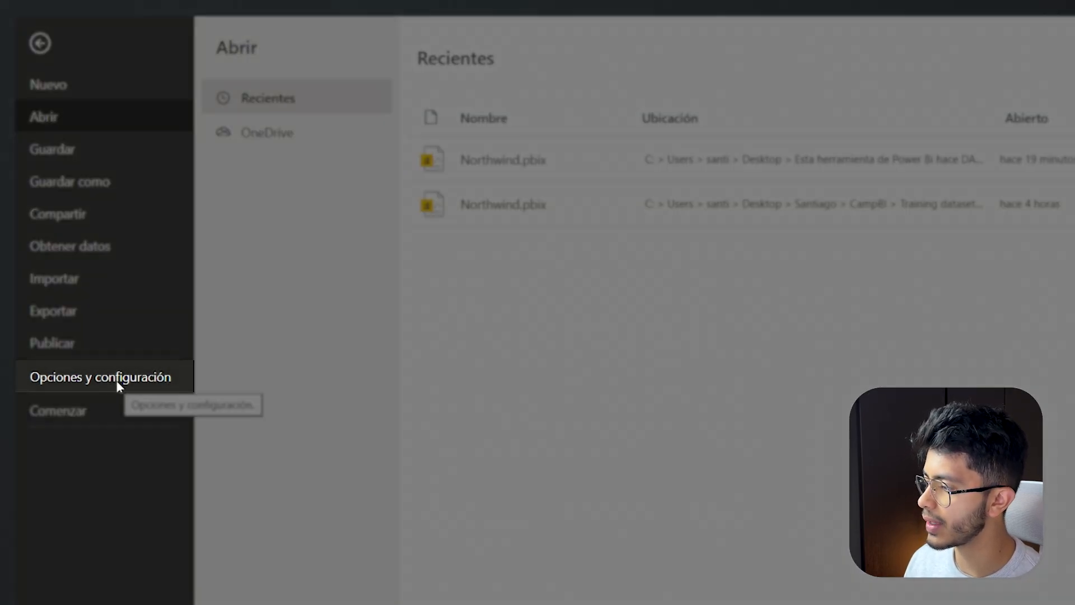
left_click(118, 385)
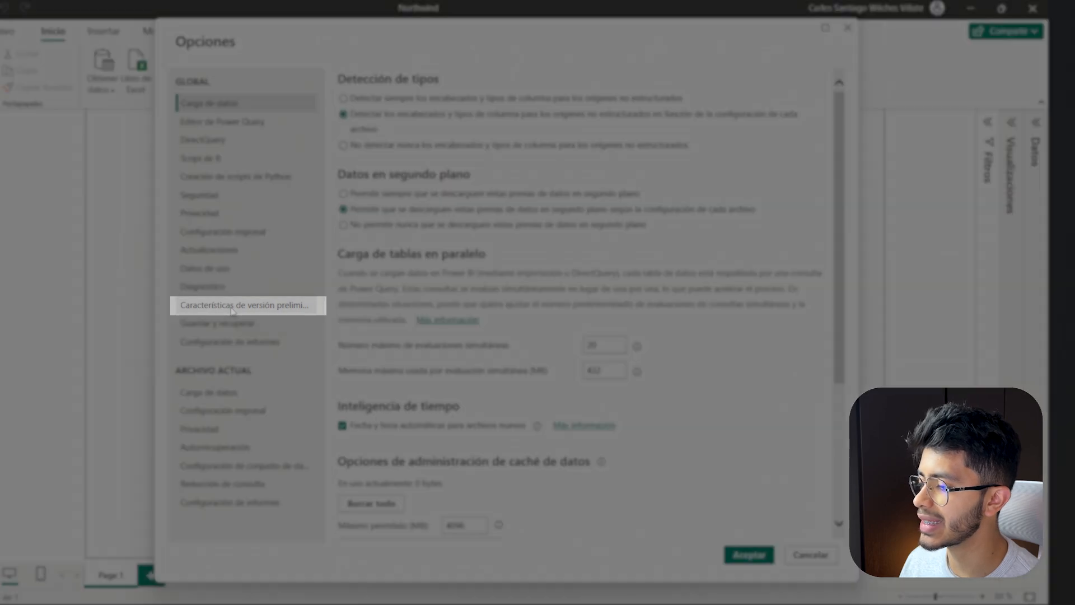
left_click(262, 309)
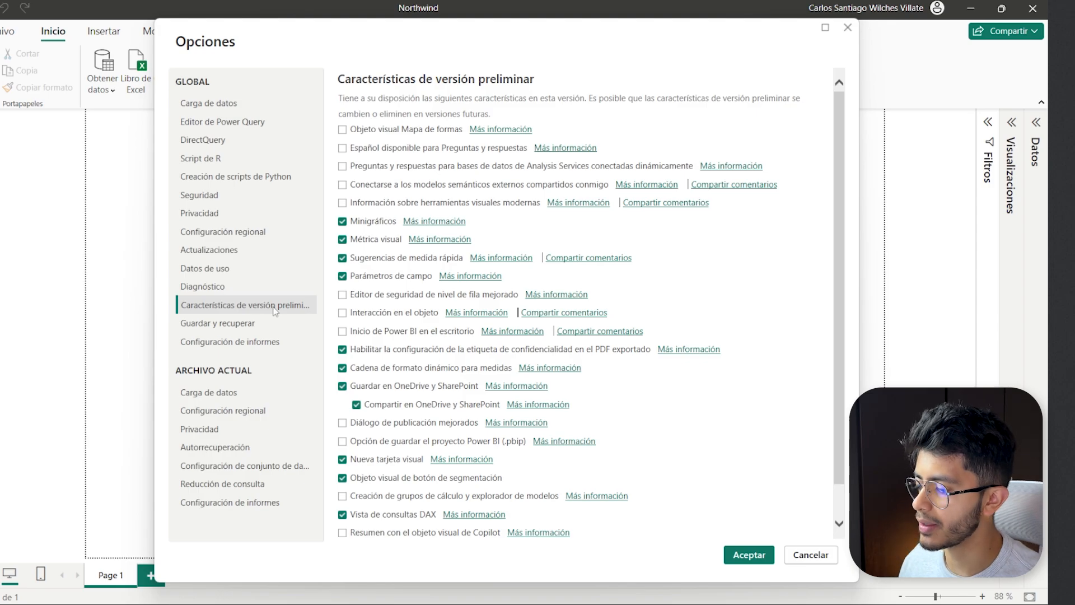
scroll(419, 280, "down", 1)
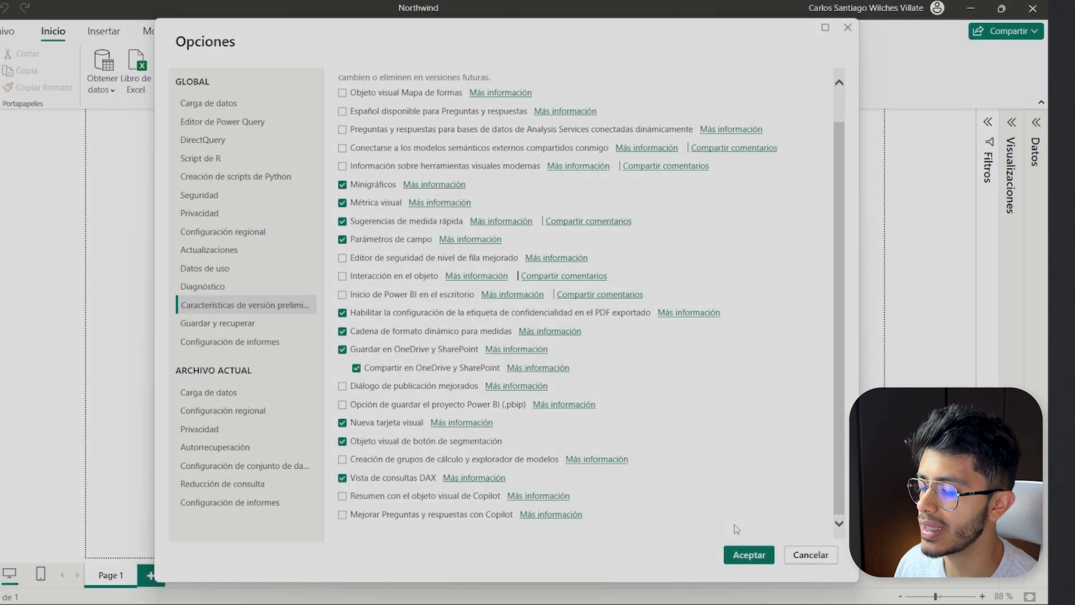
left_click(798, 555)
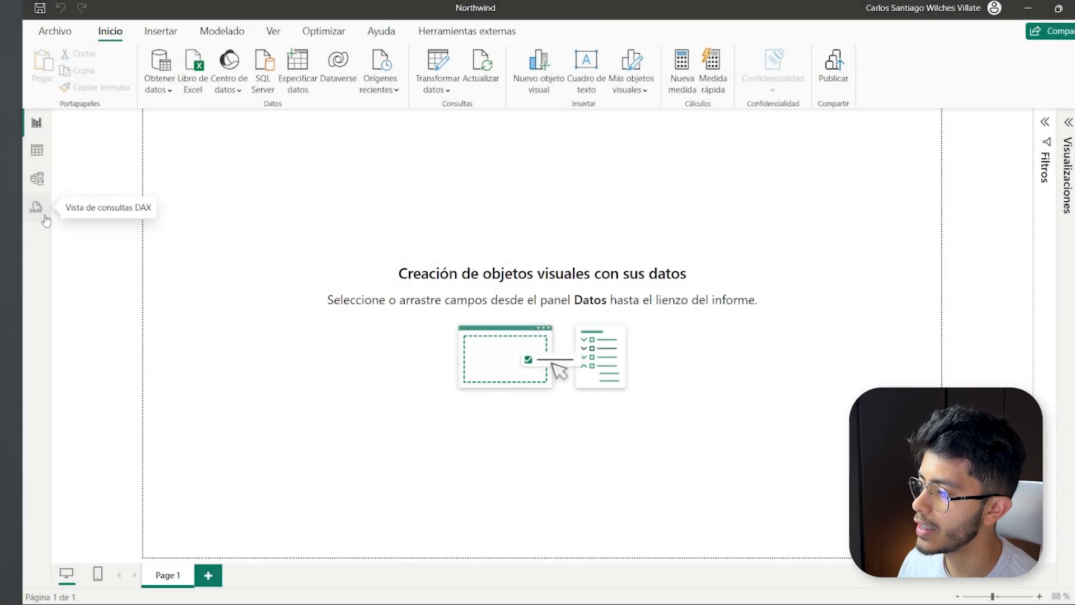
Step: Switch to the DAX query view and delete the whole sample query from the editor
left_click(45, 216)
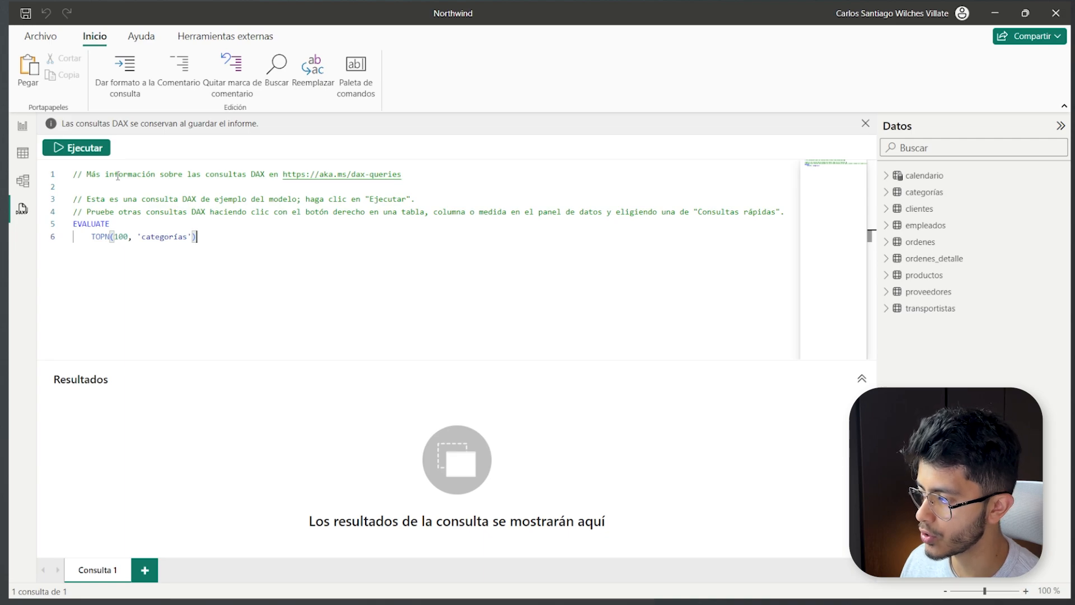
left_click_drag(199, 238, 72, 175)
key("BackSpace")
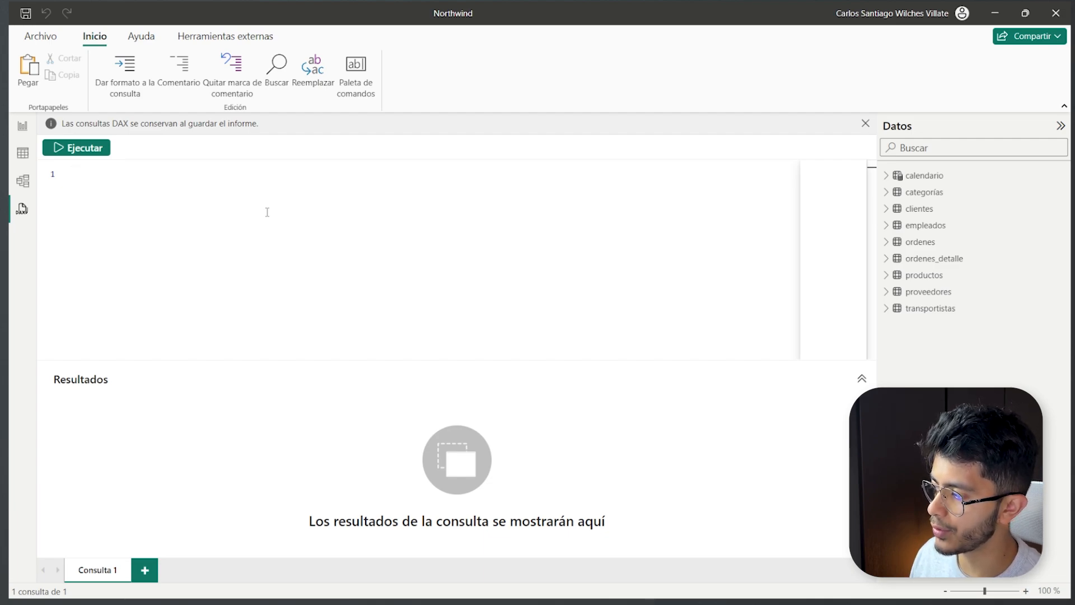
Step: Write a query that evaluates the ordenes_detalle table, with the editor zoomed to 120 %, and run it
type("EVALUATE")
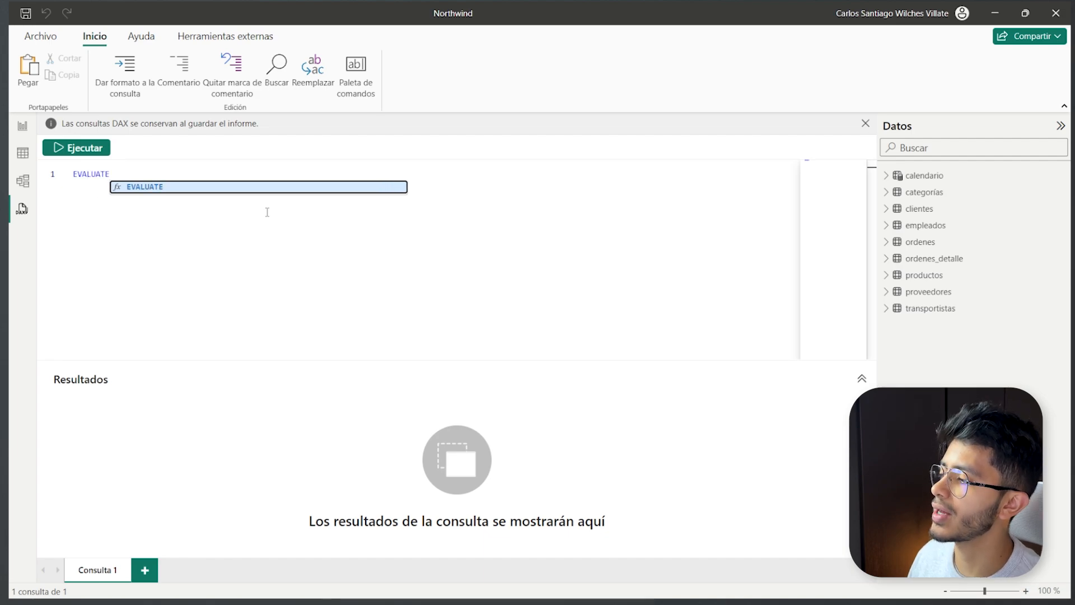
key("Escape")
scroll(269, 196, "up", 3)
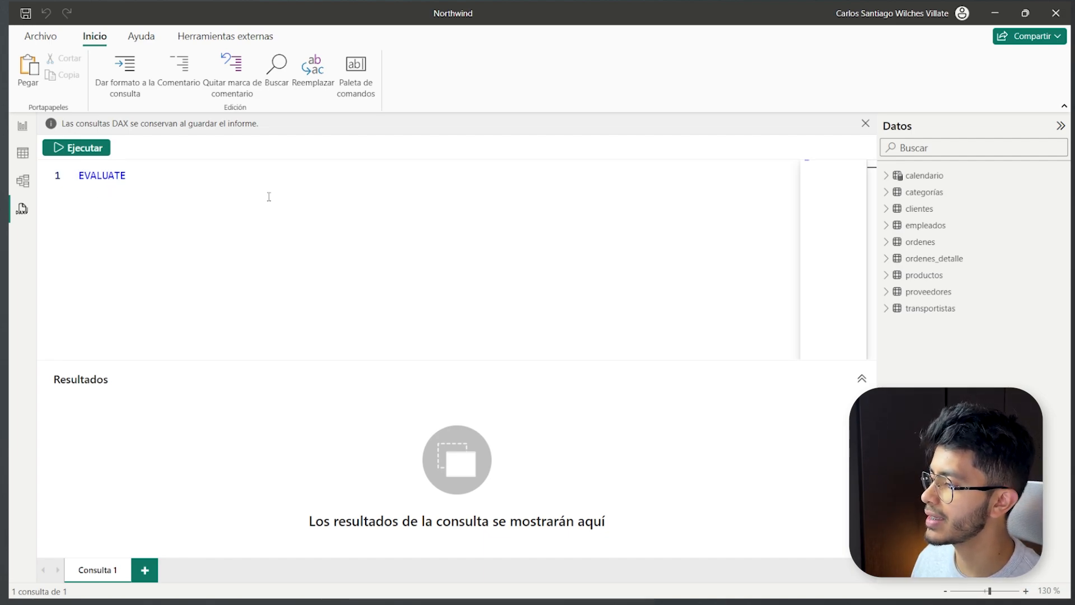
scroll(269, 197, "down", 1)
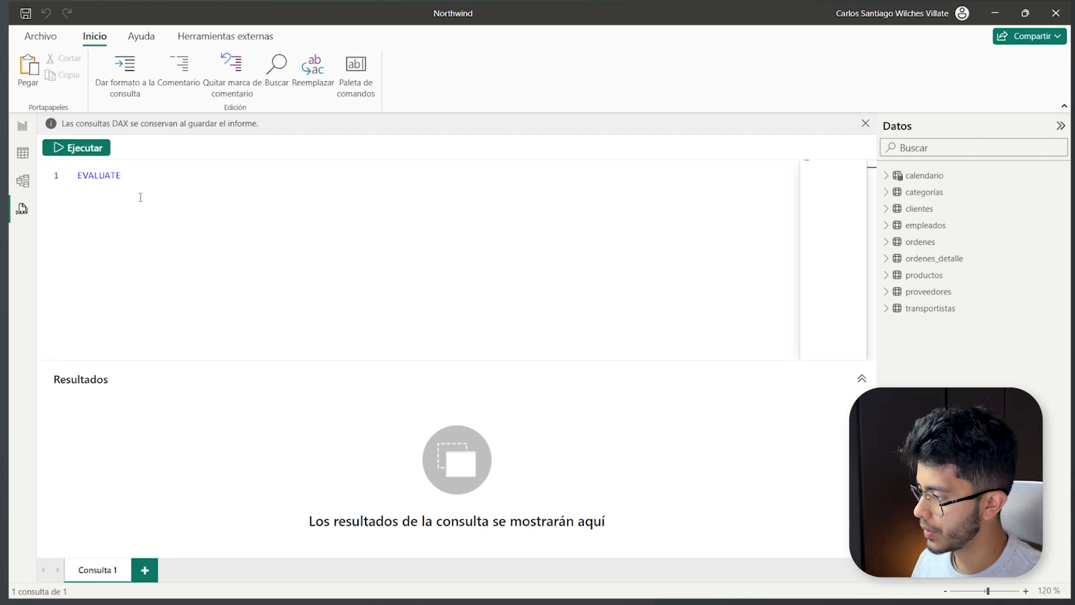
key("Return")
type("orde")
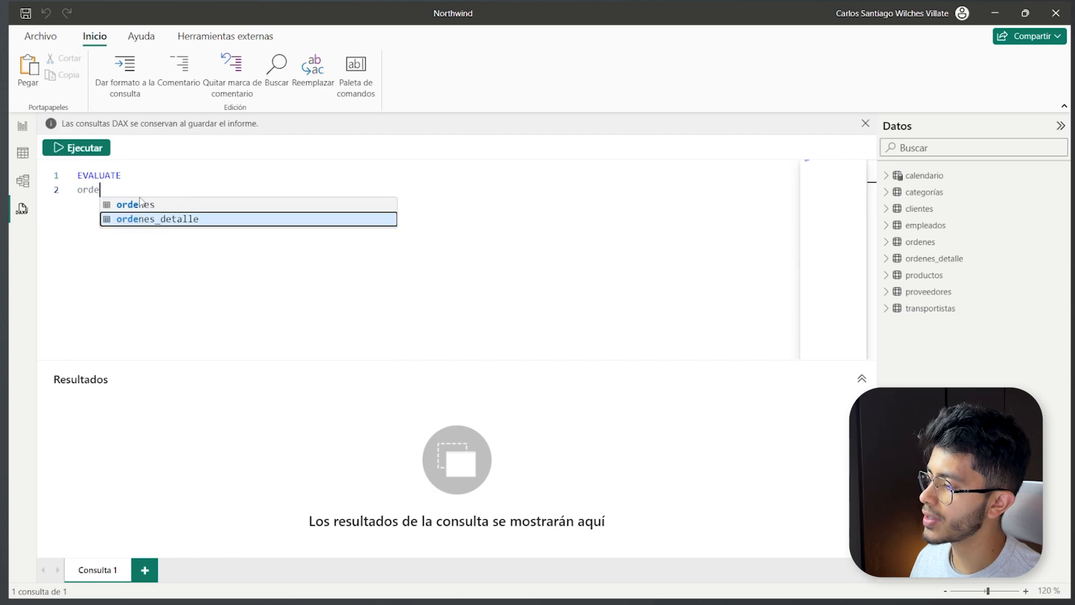
key("Tab")
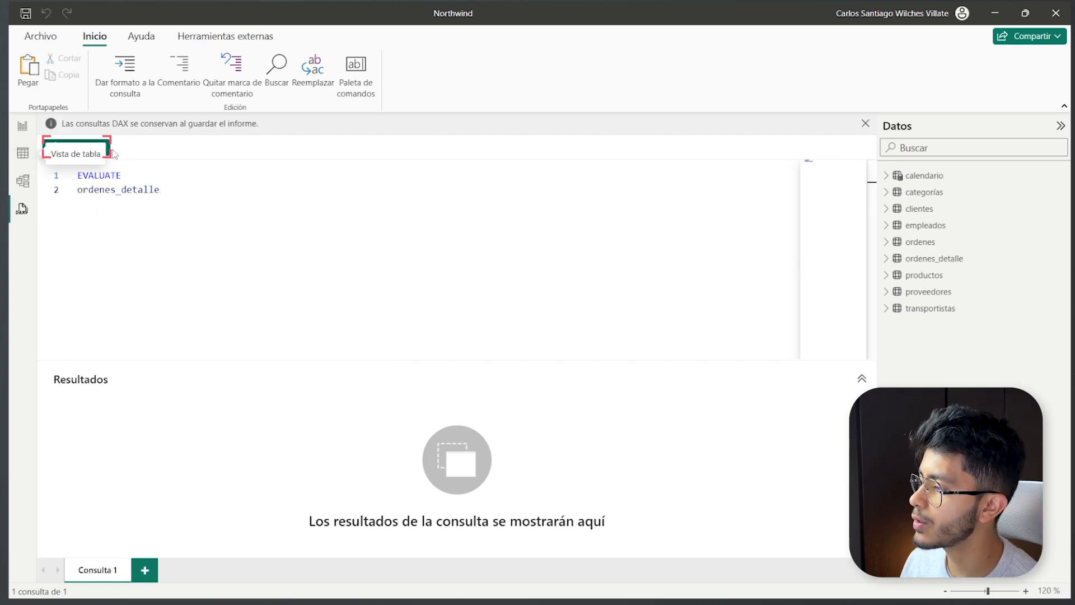
left_click(83, 148)
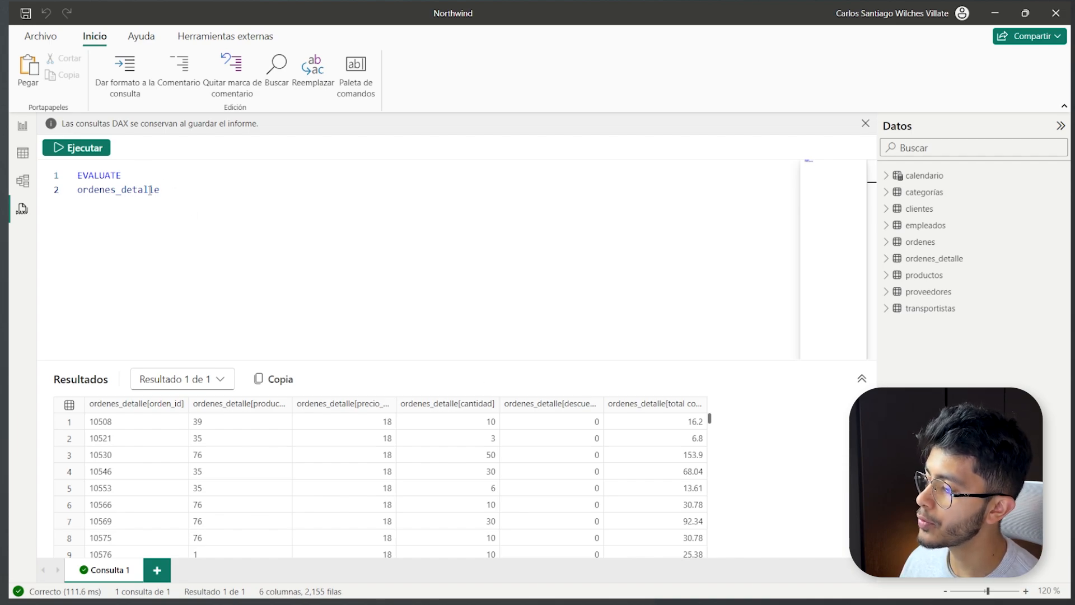
Step: Add a second EVALUATE statement for the calendario table below the first, and run both
double_click(138, 176)
left_click(152, 227)
double_click(171, 205)
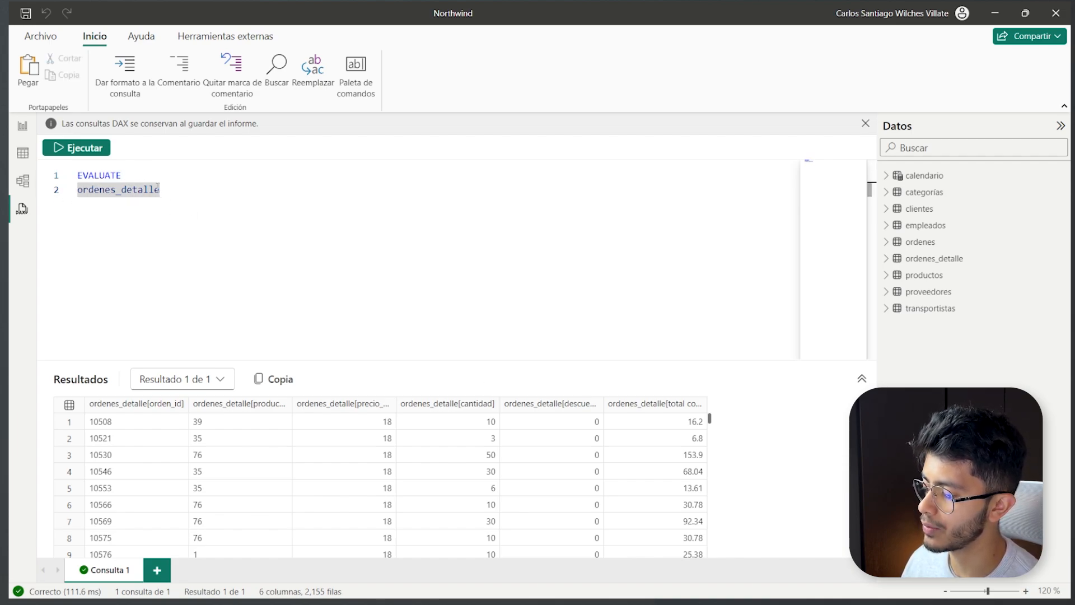
key("End")
key("Return")
key("Return")
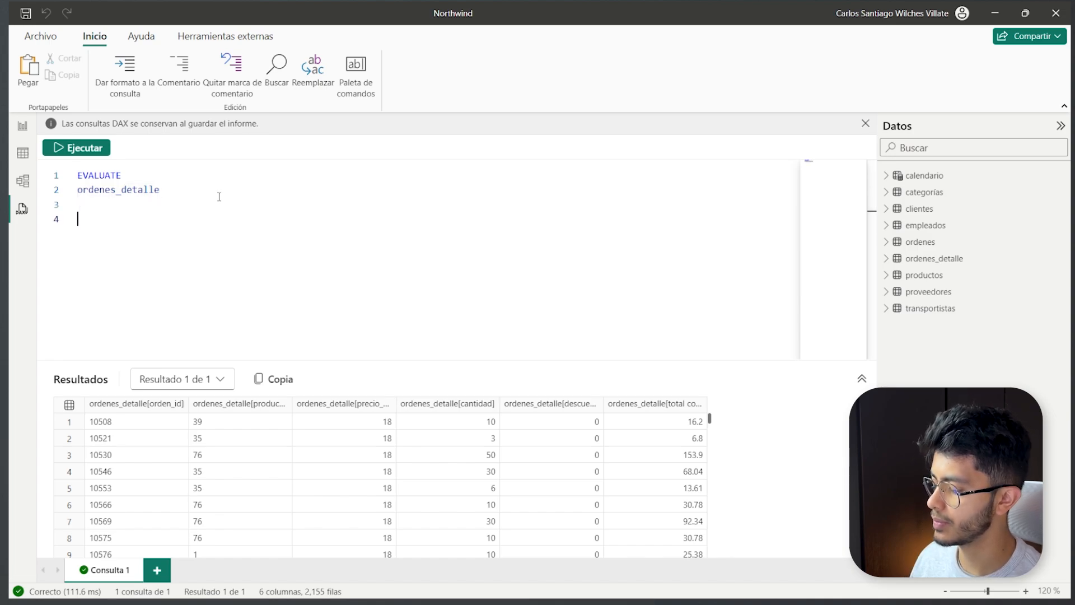
type("e")
key("Tab")
key("Return")
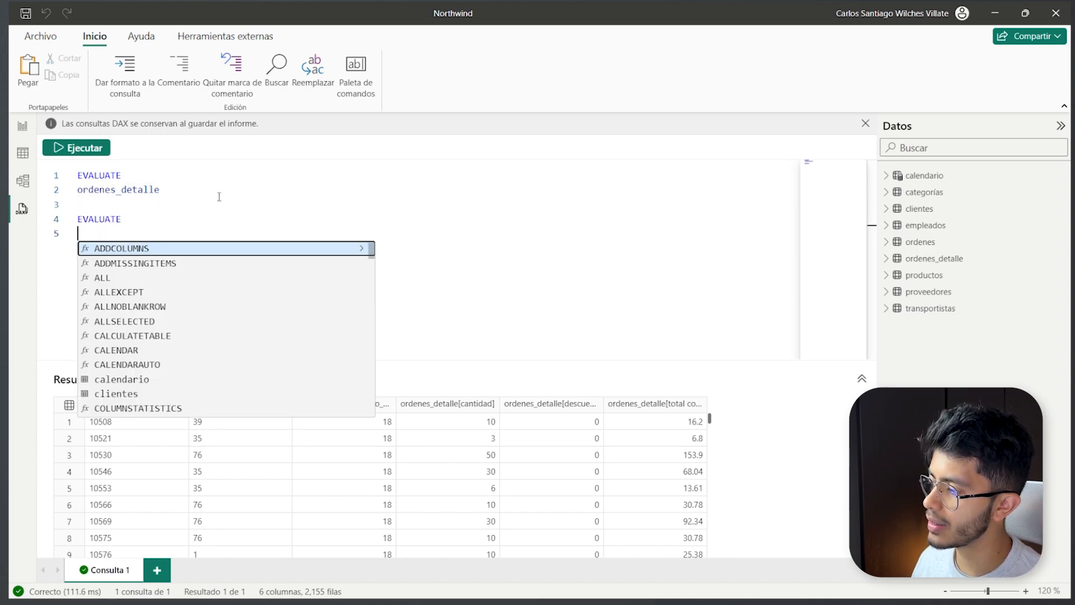
type("calendario")
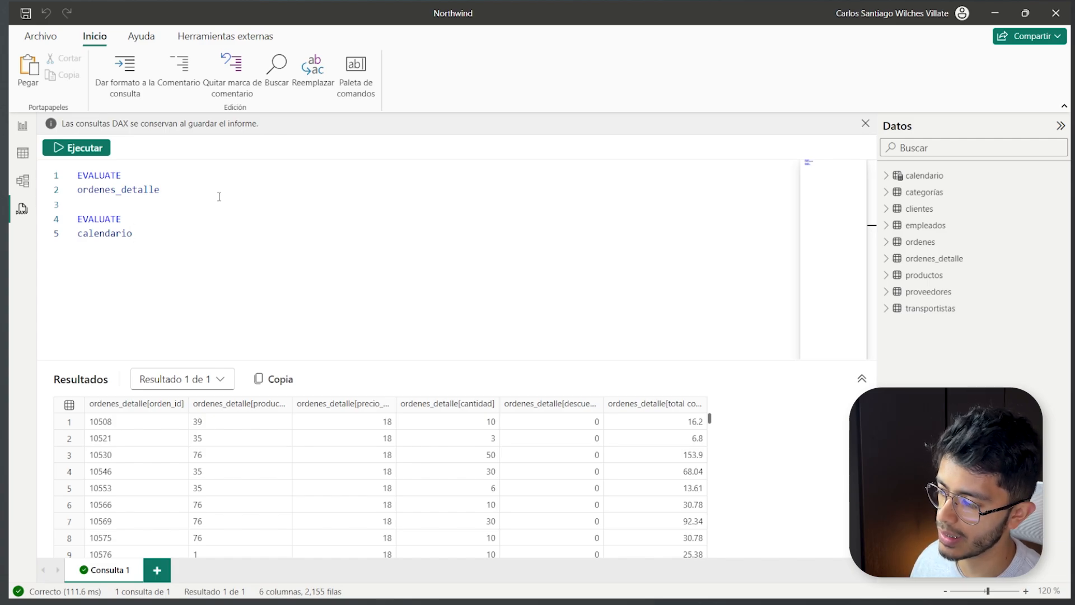
left_click(97, 147)
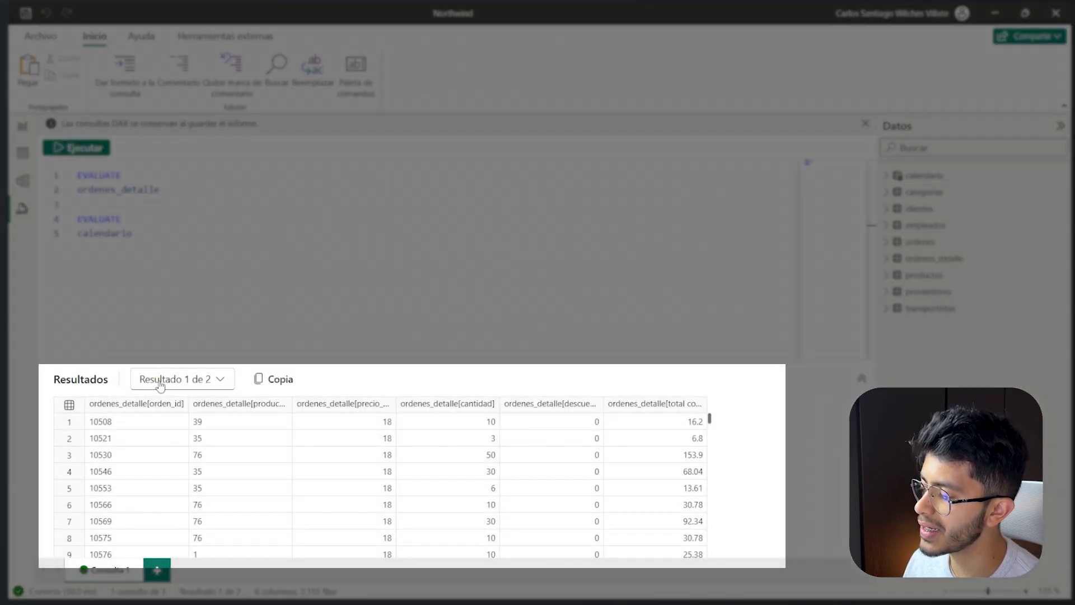
Step: View Resultado 2 for the calendario table and return to Resultado 1
left_click(187, 383)
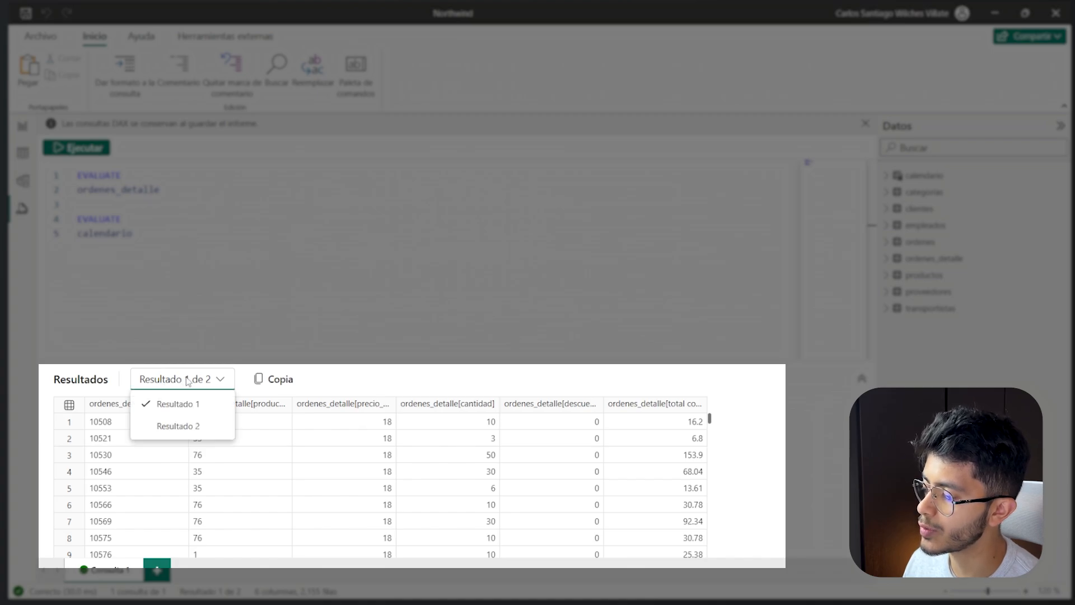
left_click(186, 427)
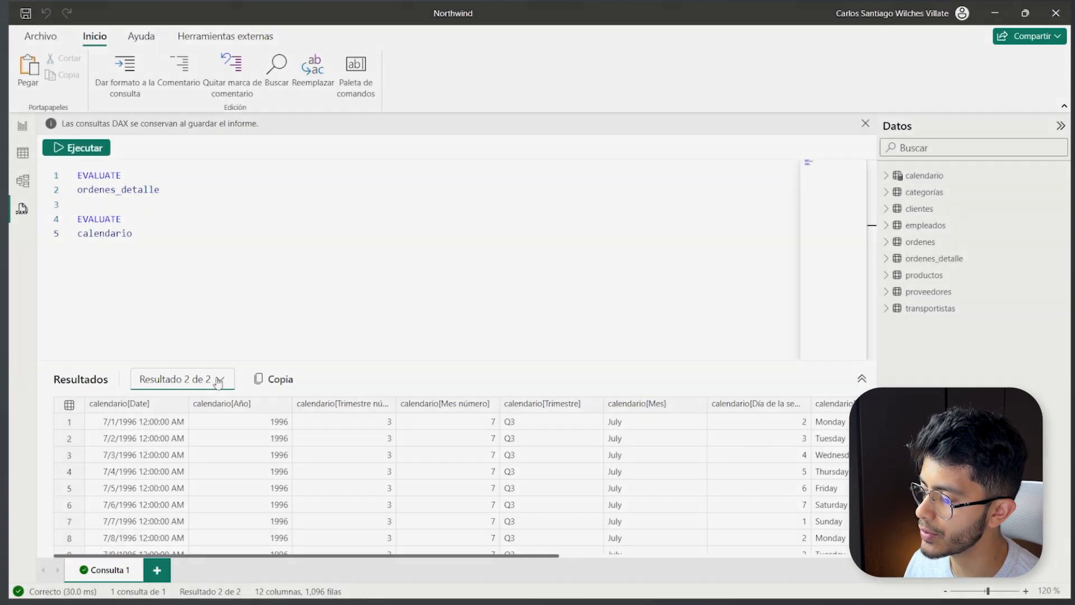
left_click(213, 379)
left_click(179, 404)
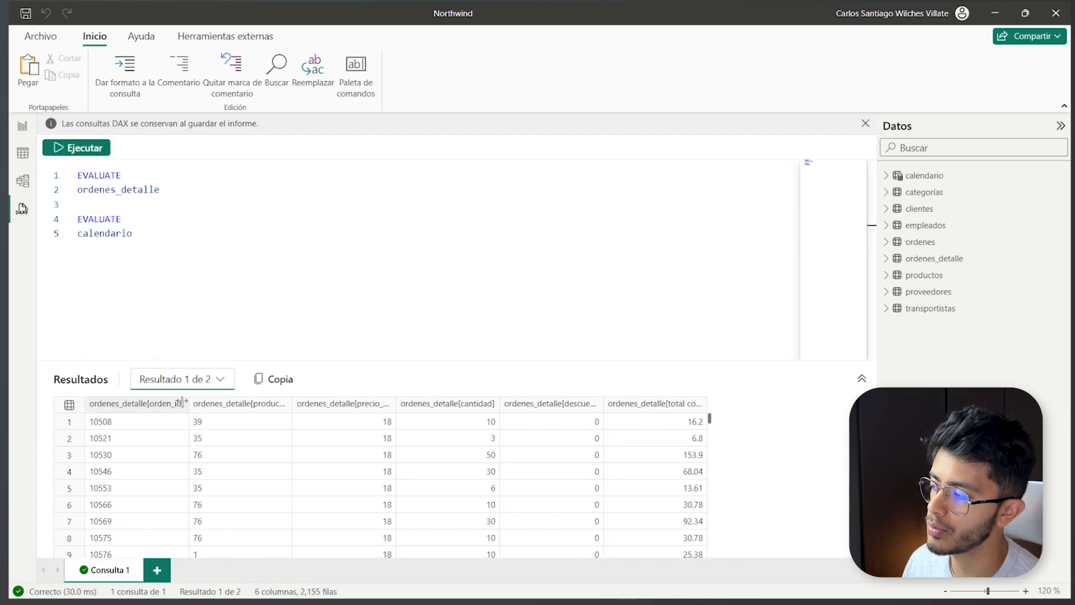
left_click(215, 380)
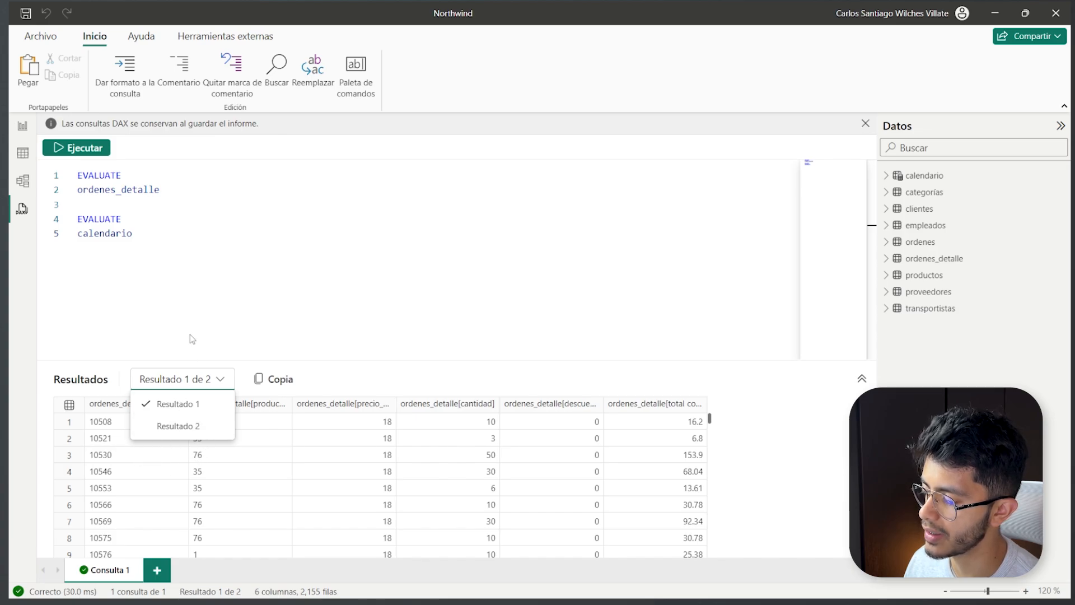
left_click(153, 316)
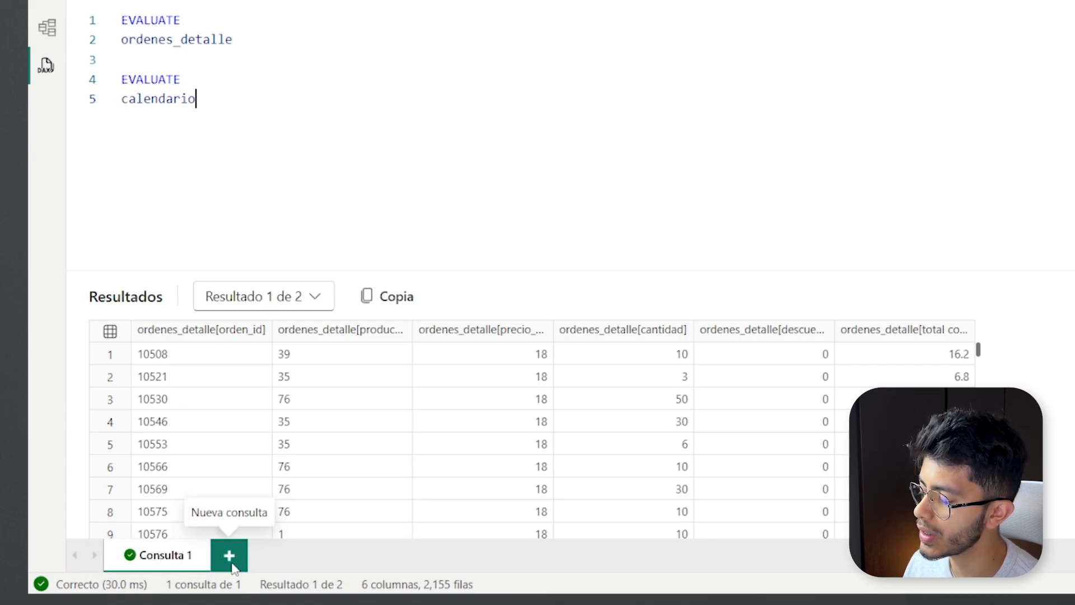
Step: Add two new empty queries, Consulta 2 and Consulta 3, and go back to Consulta 1
left_click(230, 555)
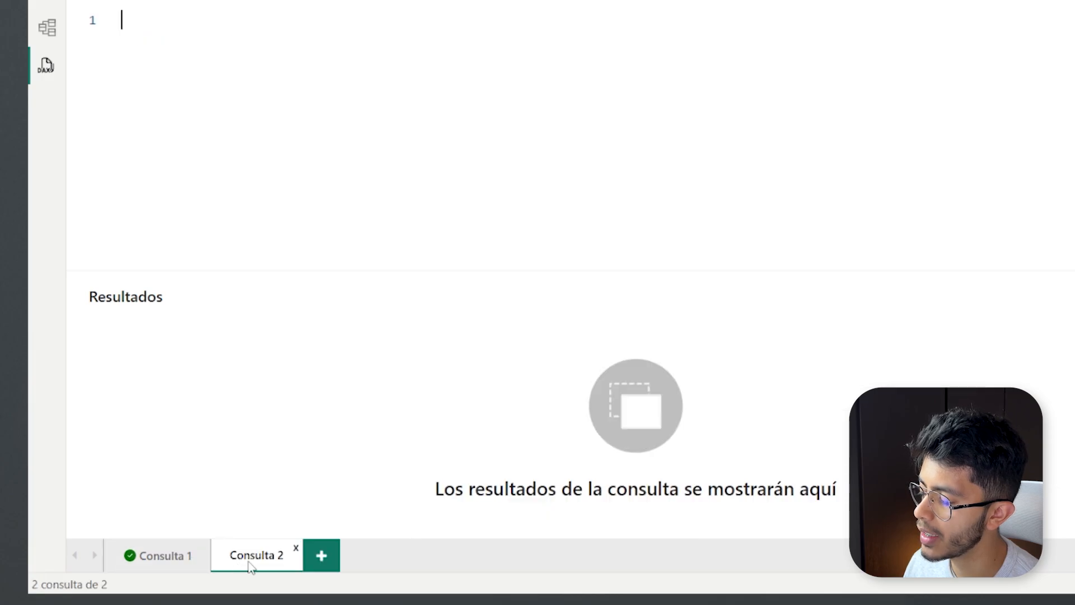
left_click(335, 555)
left_click(166, 556)
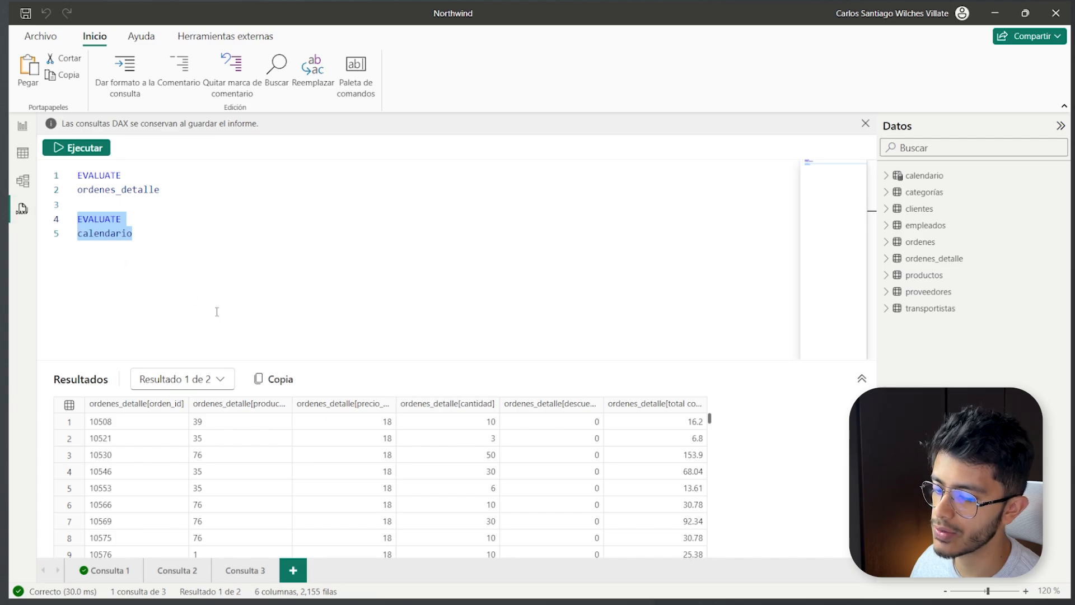
Step: Move the EVALUATE calendario statement from Consulta 1 into Consulta 2 and run it there
key("ctrl+x")
left_click(173, 569)
key("ctrl+v")
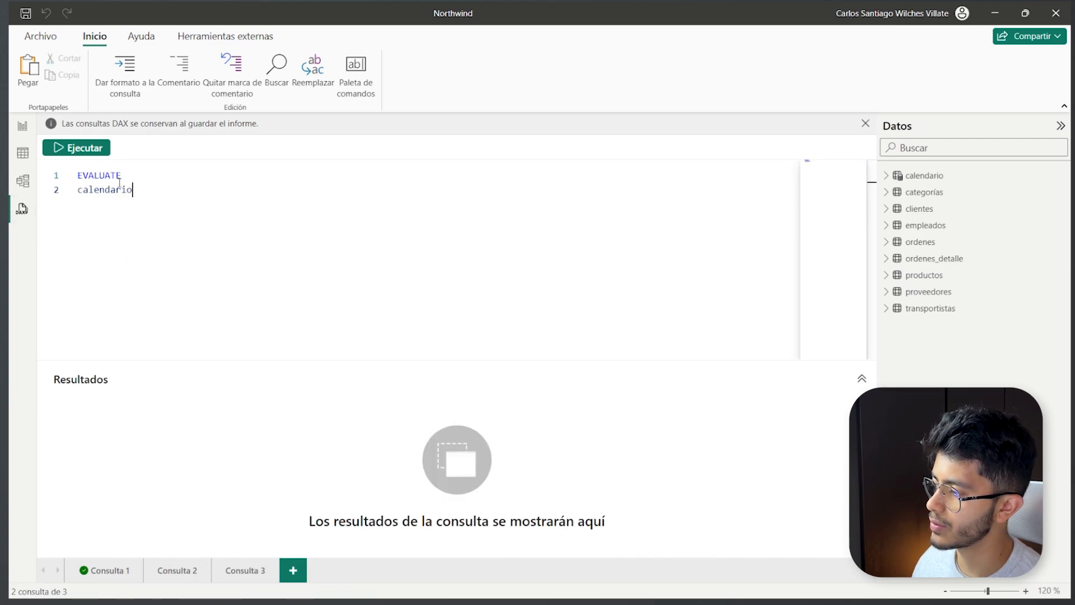
key("F5")
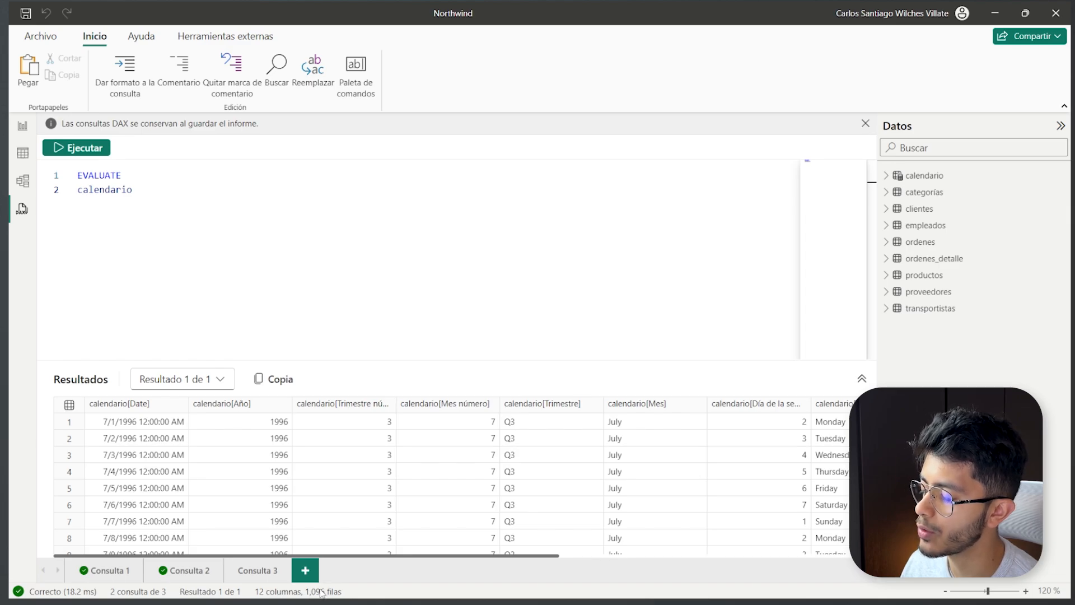
Step: Delete Consulta 2 and Consulta 3, and remove the empty lines below ordenes_detalle in Consulta 1
left_click(218, 565)
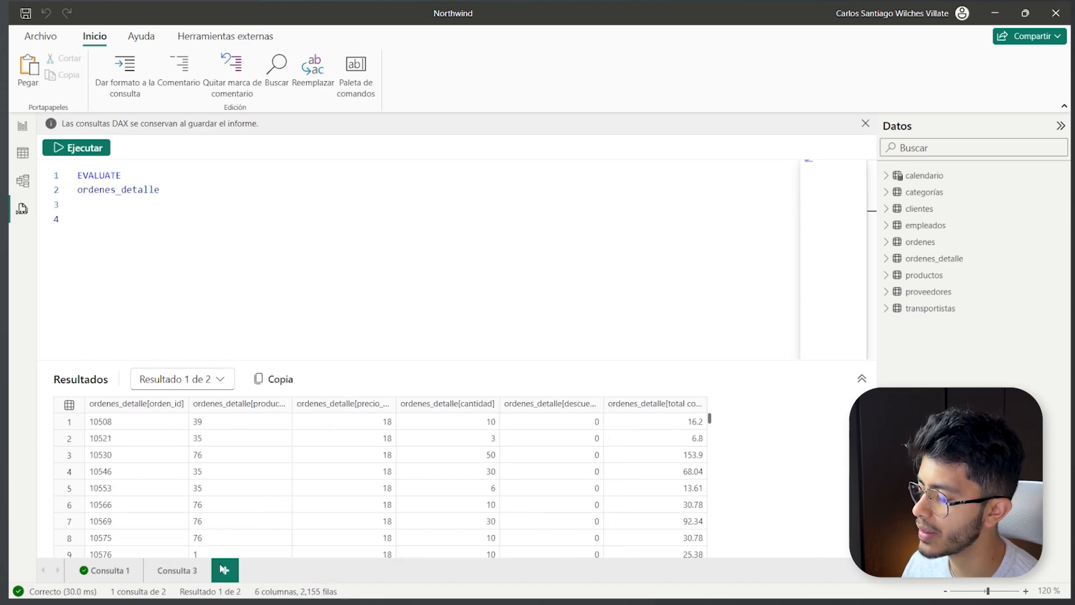
left_click(203, 569)
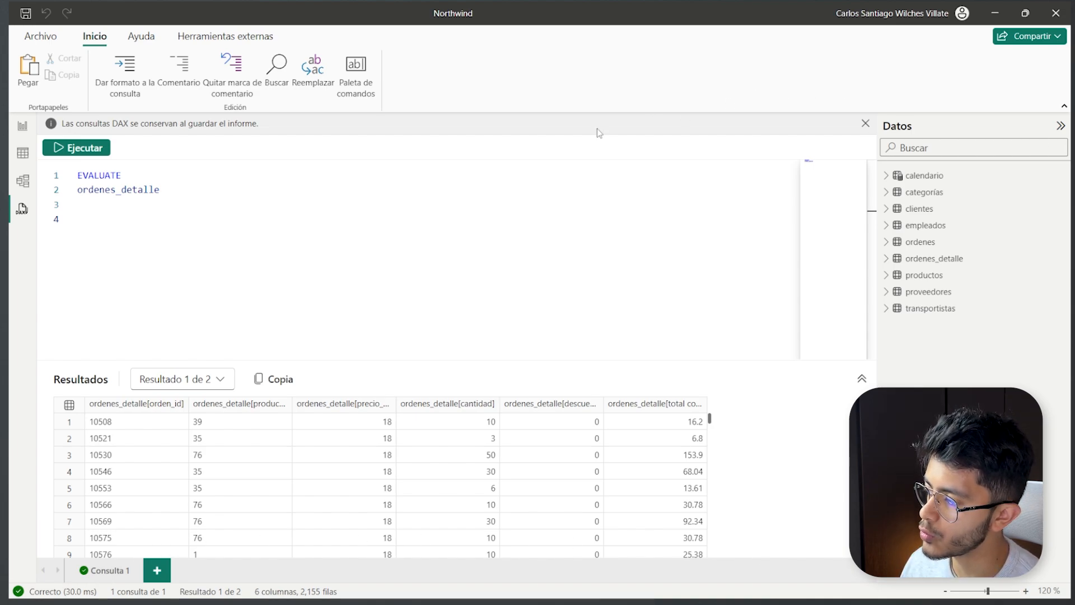
left_click(164, 225)
key("BackSpace")
key("BackSpace")
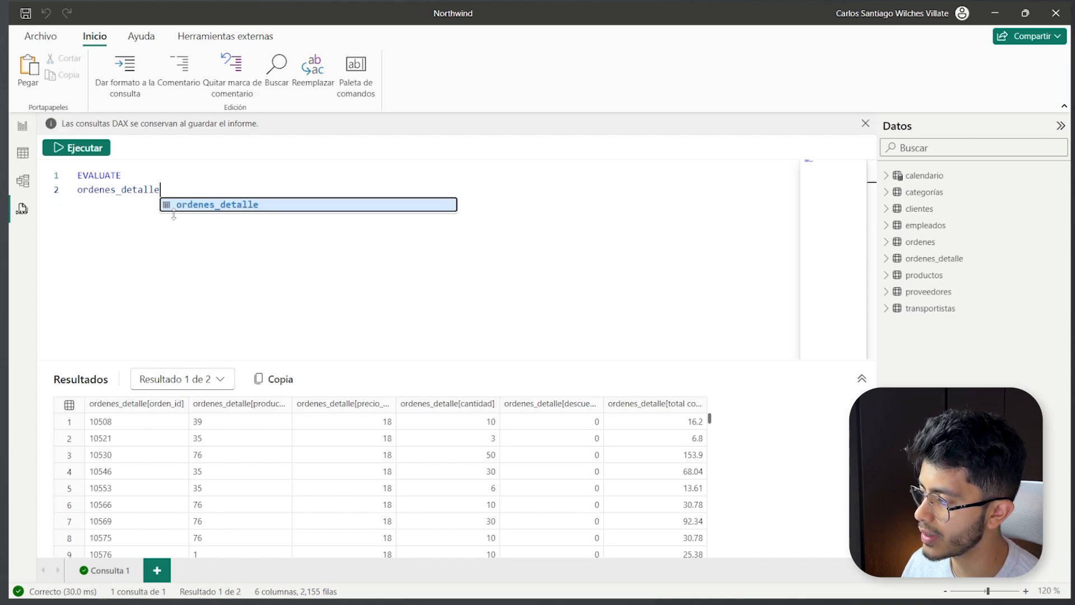
left_click(188, 175)
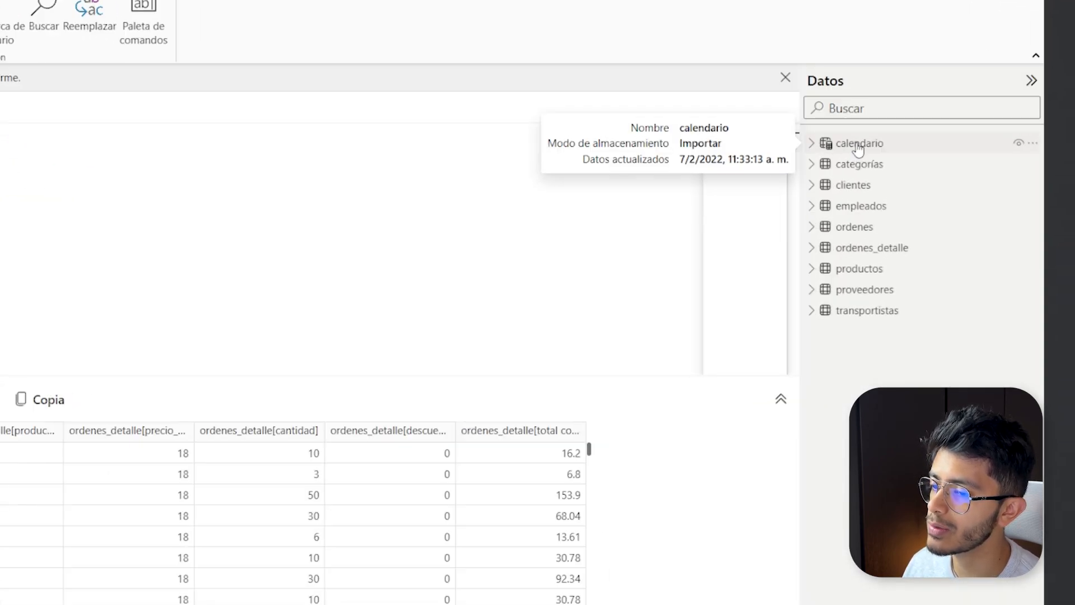
Step: View the quick query options for the calendario table
right_click(920, 179)
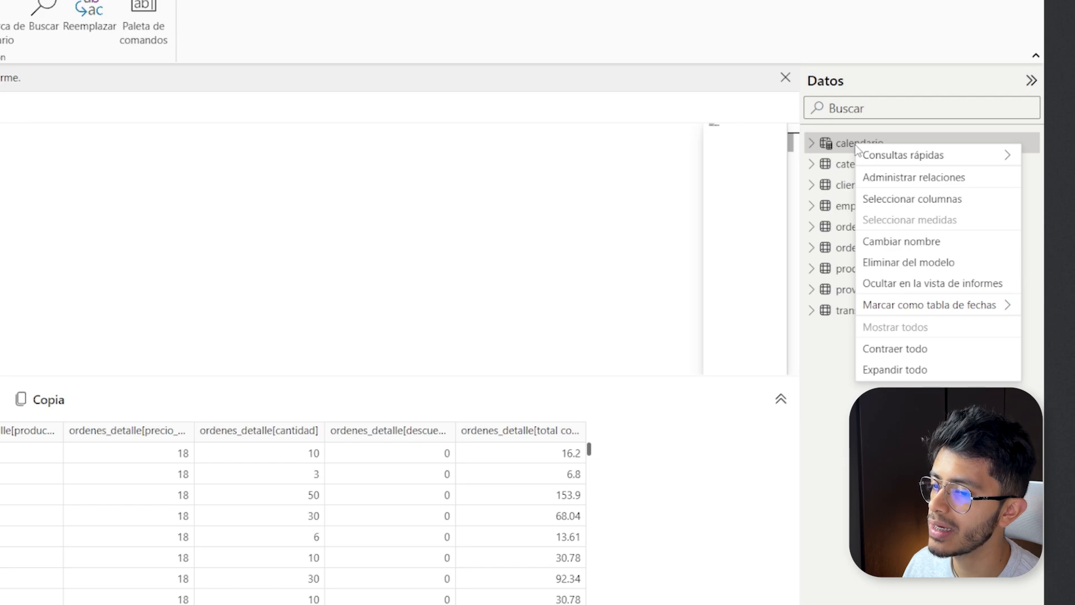
mouse_move(868, 160)
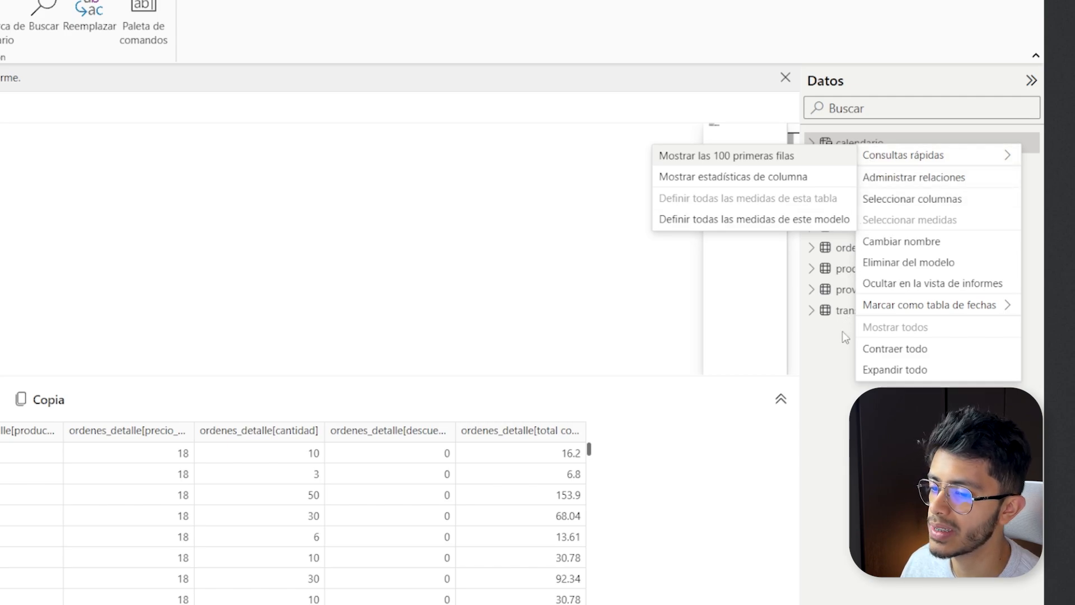
left_click(832, 381)
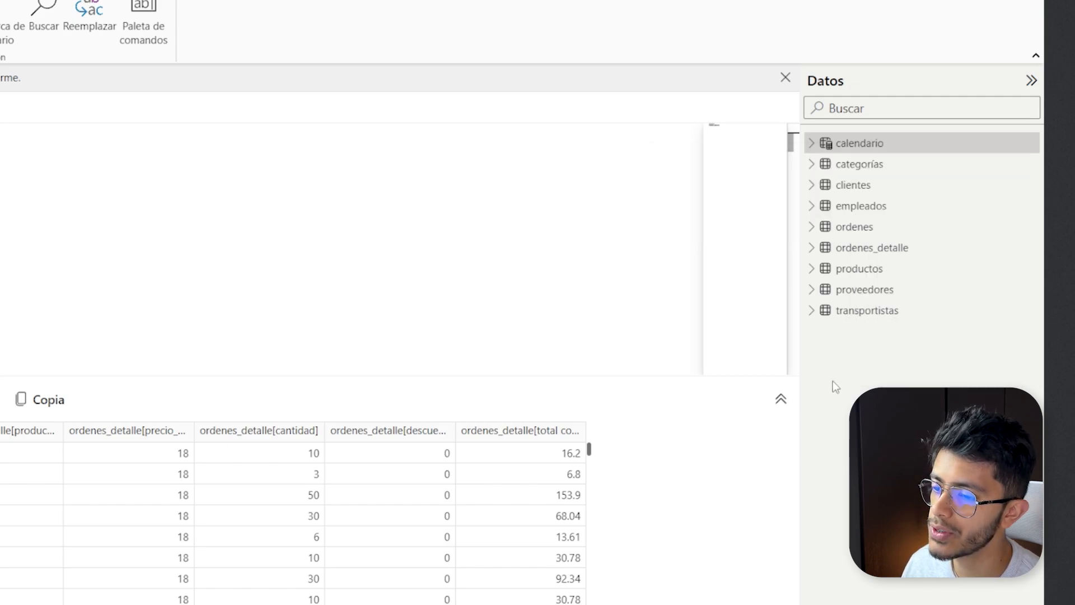
Step: Expand the calendario table's fields and generate a quick query that shows the table's first 100 rows
left_click(812, 144)
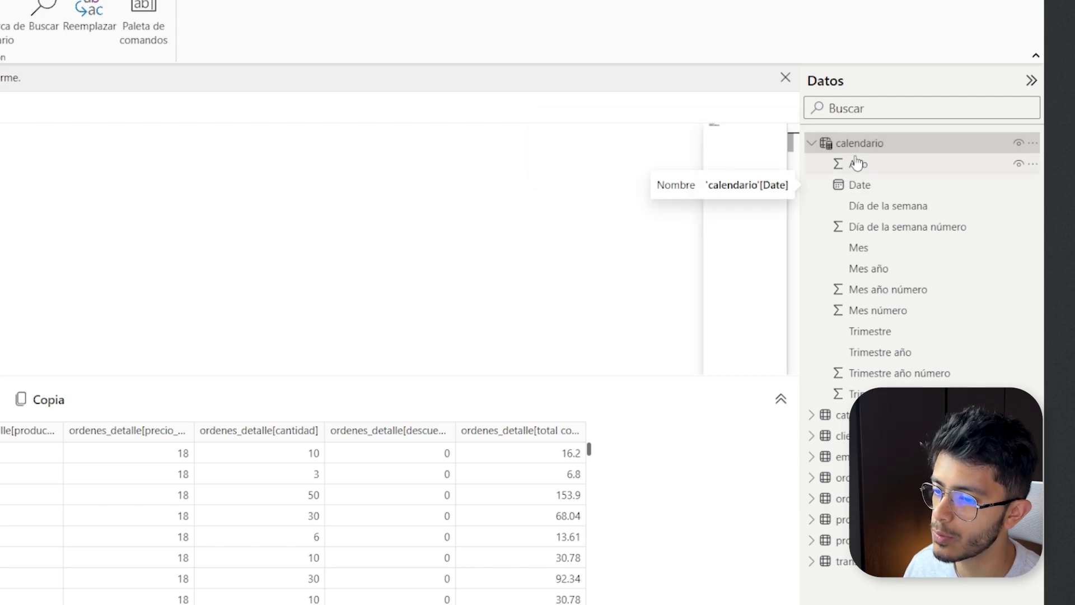
mouse_move(851, 150)
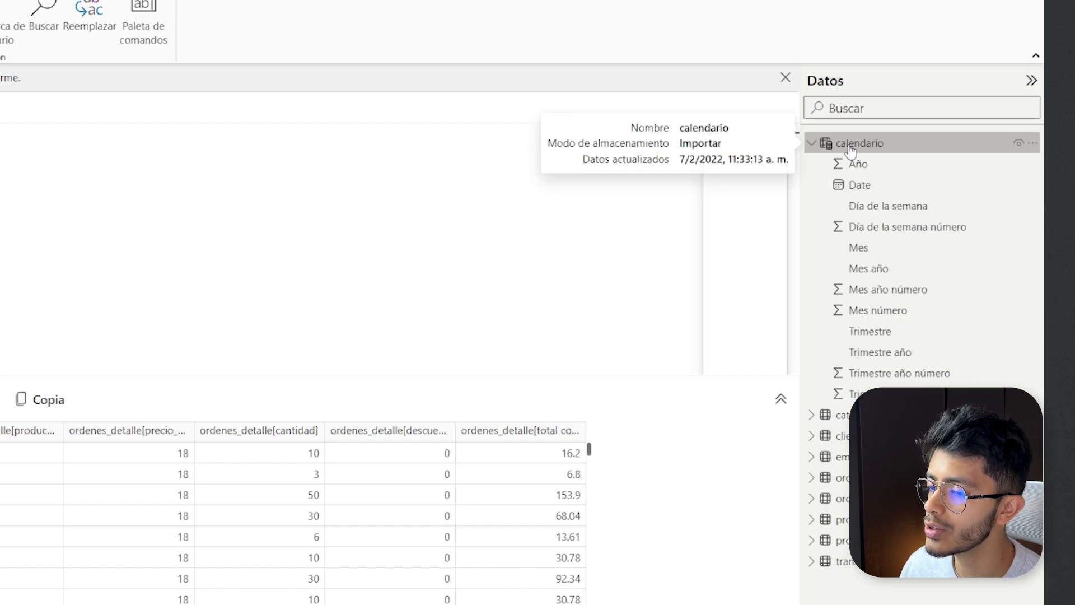
right_click(851, 150)
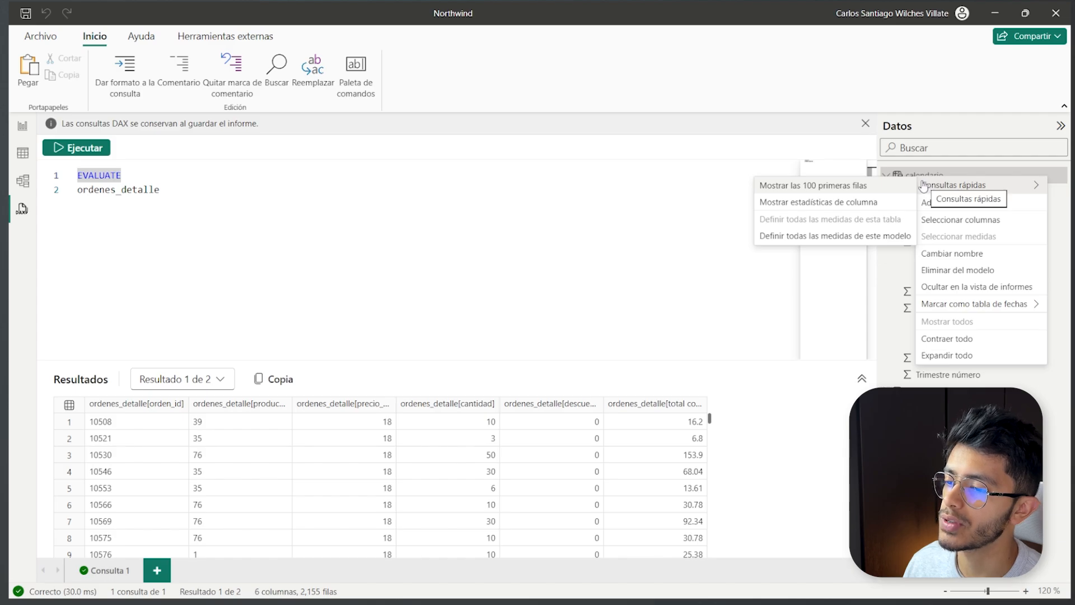
left_click(850, 189)
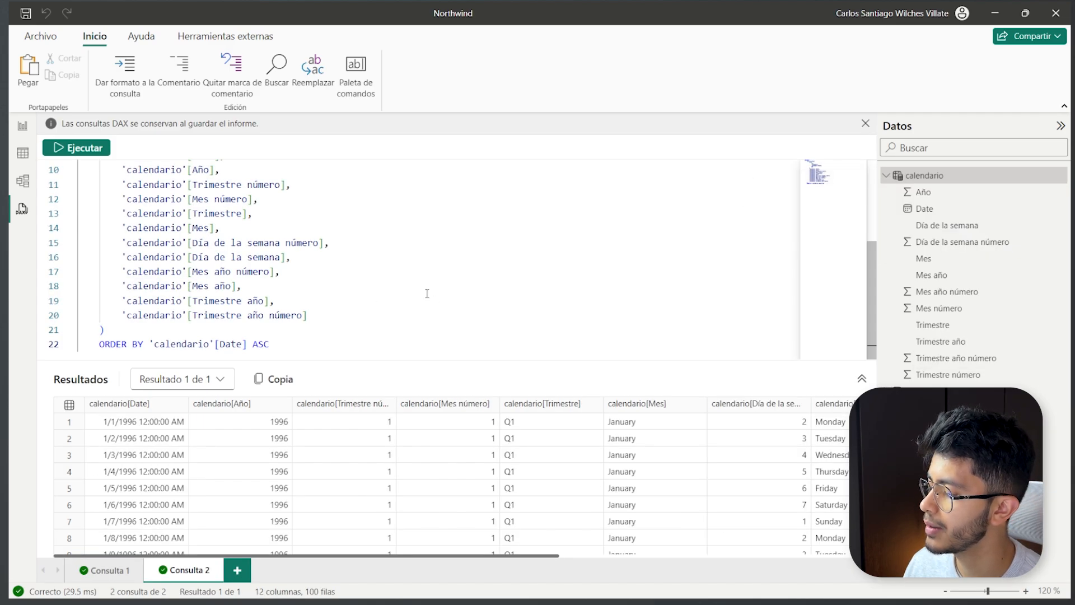
Step: Review the whole generated SELECTCOLUMNS query in an enlarged editor area and run it again
scroll(488, 188, "up", 3)
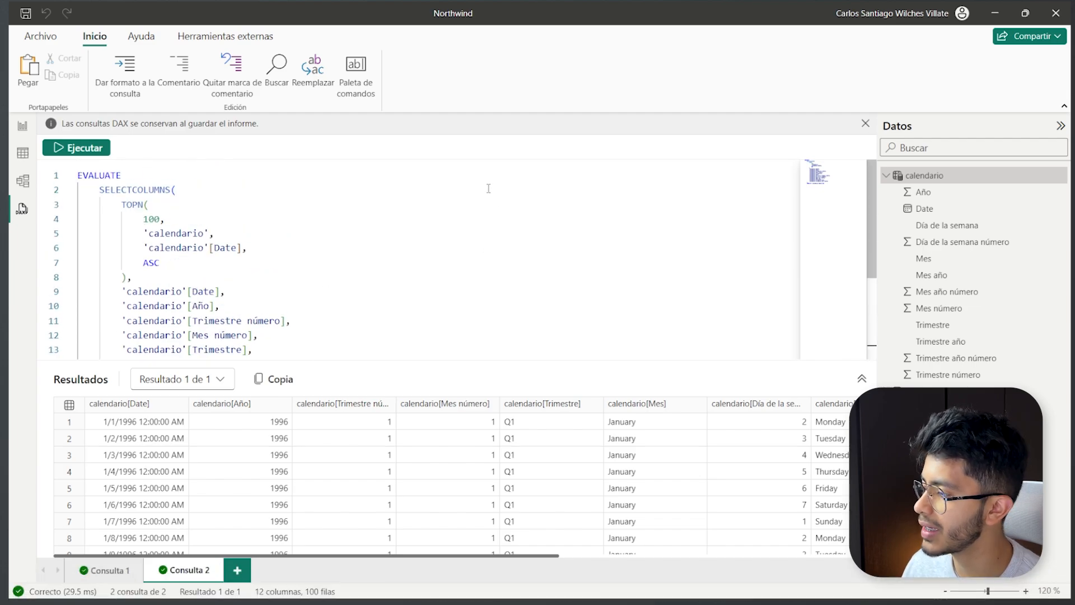
left_click_drag(322, 361, 308, 446)
scroll(292, 331, "down", 1)
scroll(293, 332, "up", 1)
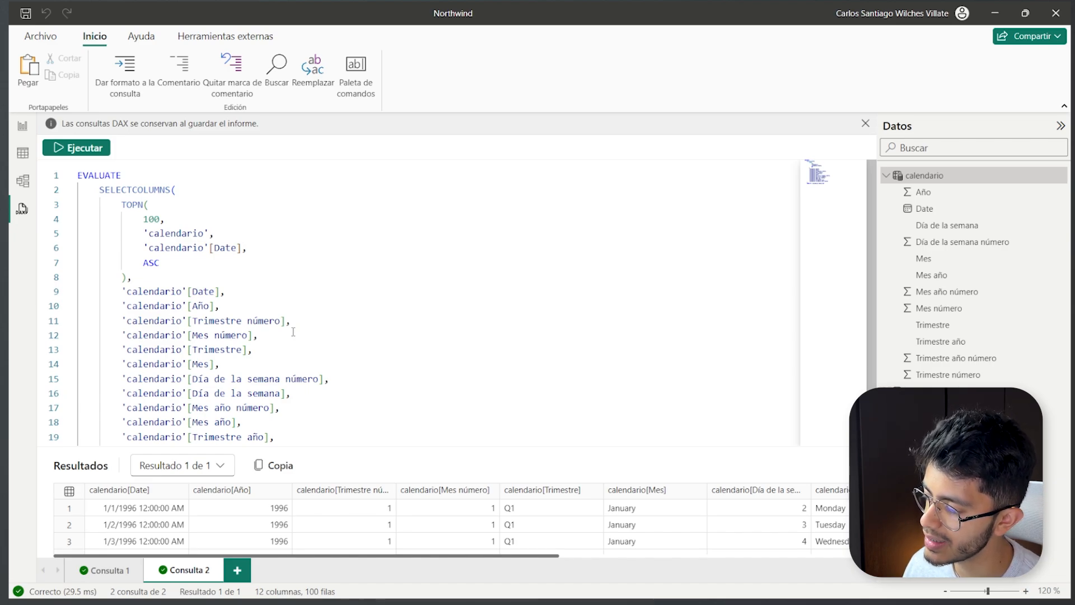
scroll(293, 332, "down", 3)
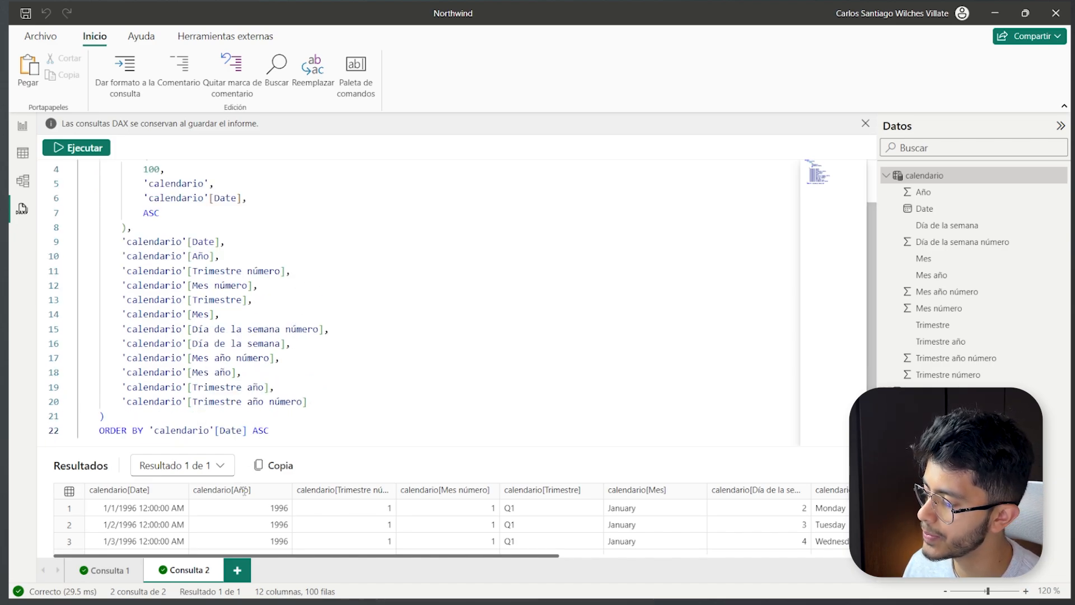
left_click(83, 149)
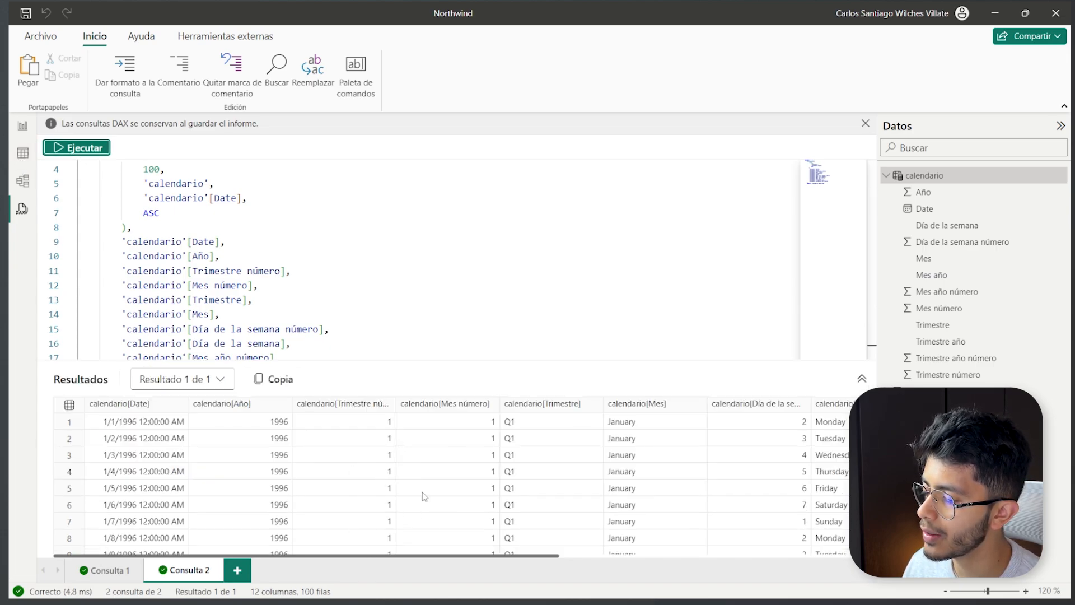
Step: Generate the column statistics quick query for the calendario table, review its DAX code and run it again
right_click(929, 178)
mouse_move(939, 190)
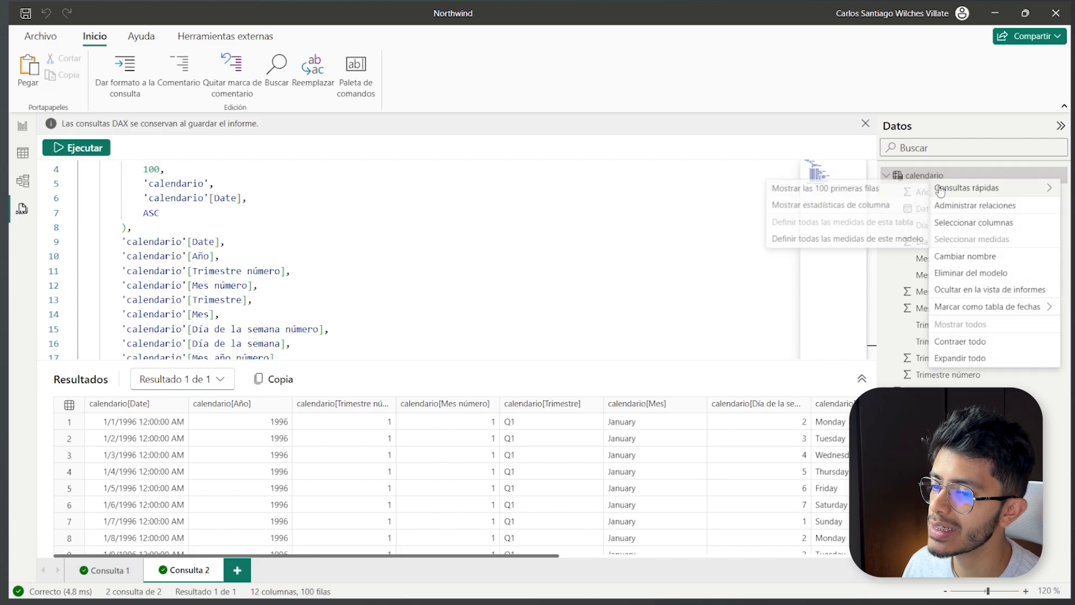
left_click(809, 205)
scroll(570, 256, "up", 15)
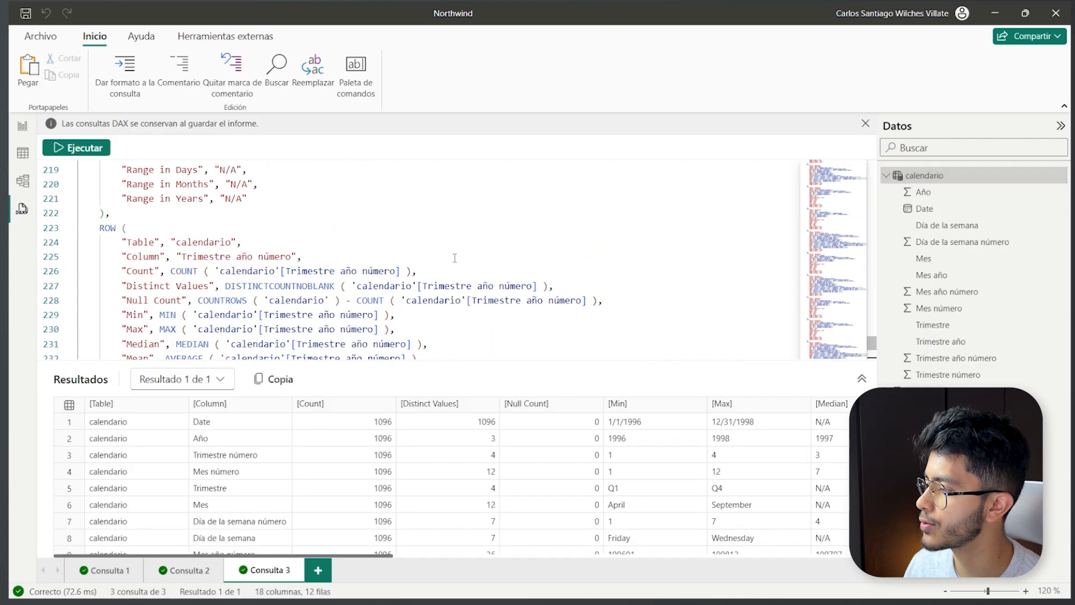
scroll(316, 239, "up", 19)
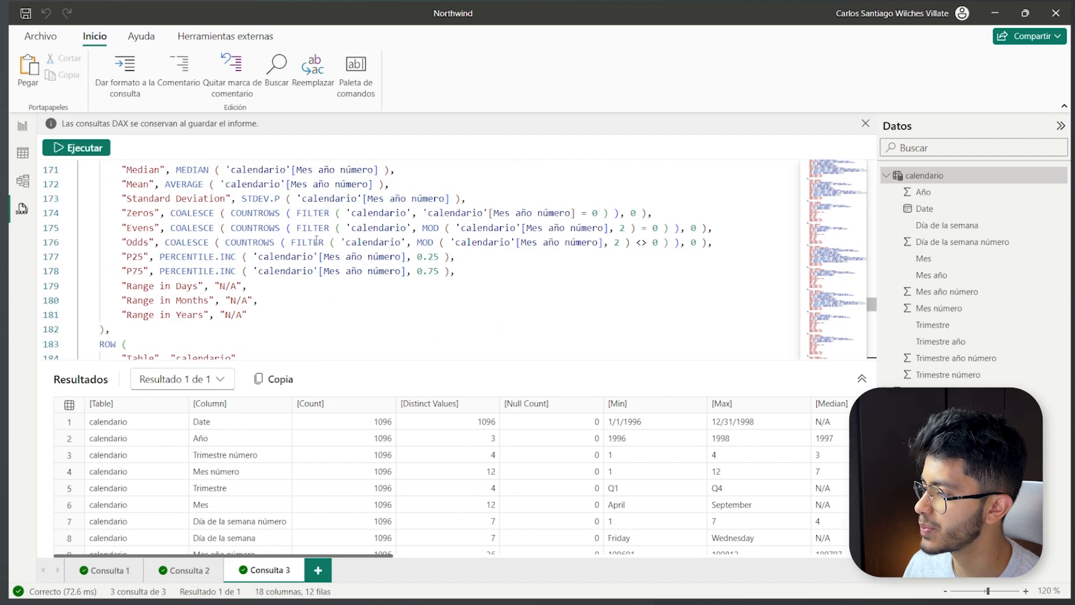
scroll(311, 233, "up", 20)
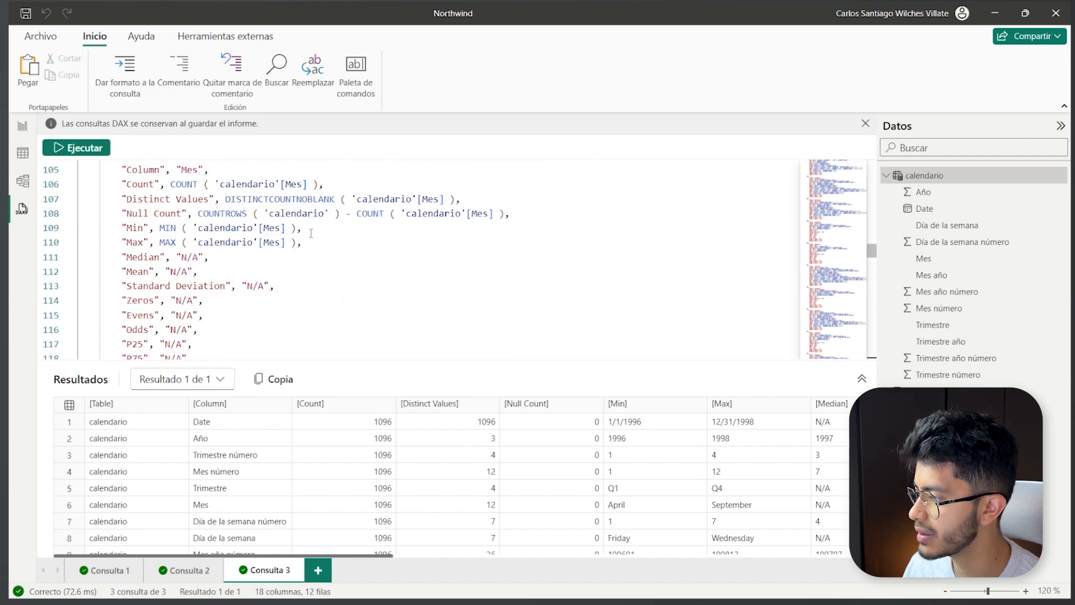
left_click(59, 150)
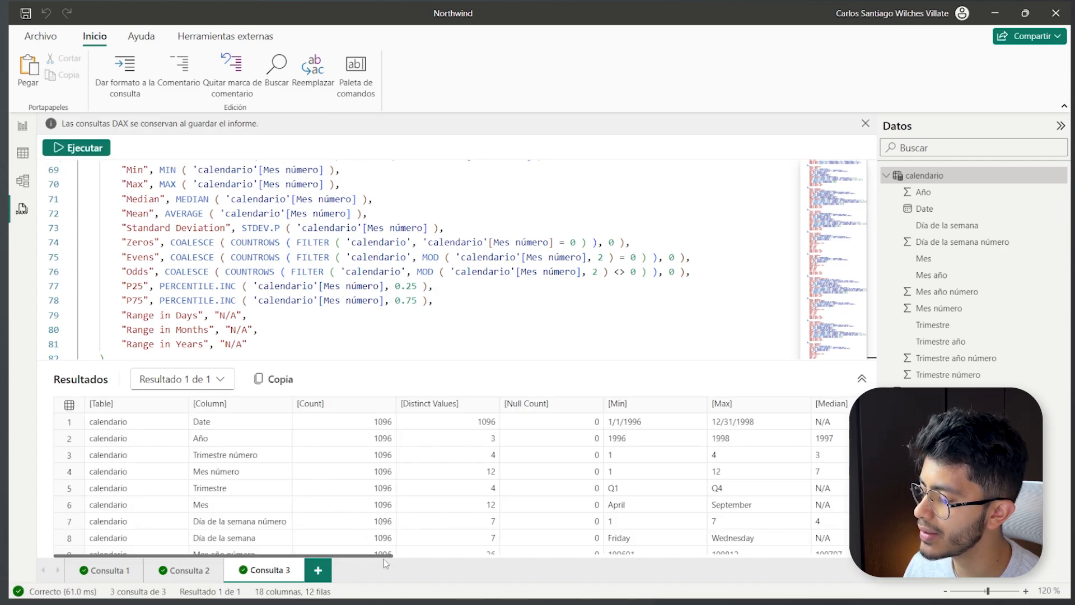
Step: Examine the column statistics results across to Range in Years, and select the entire query text
left_click_drag(385, 560, 416, 565)
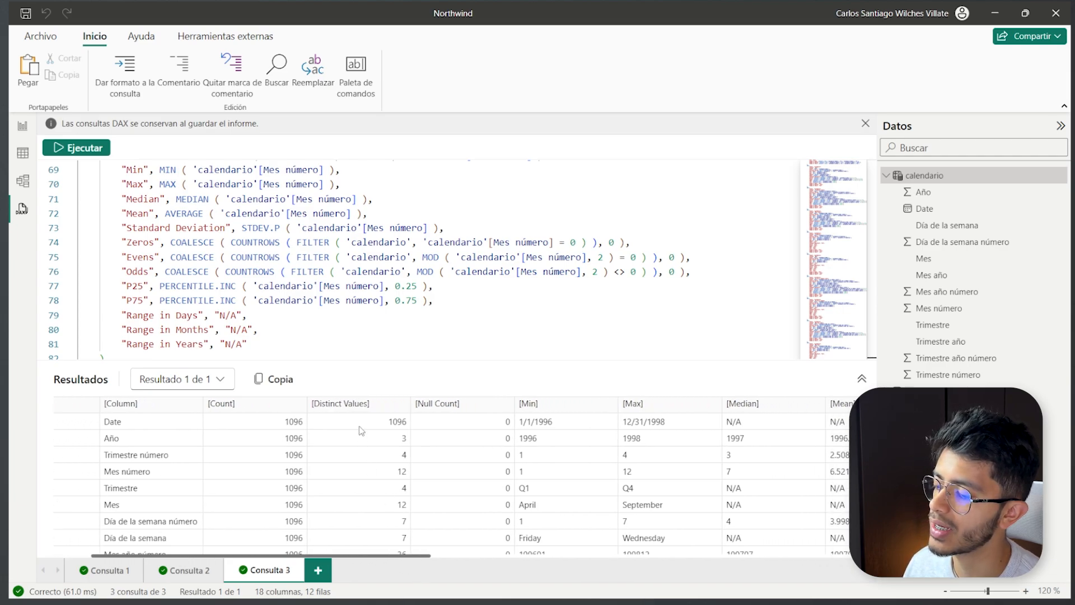
left_click_drag(419, 556, 474, 556)
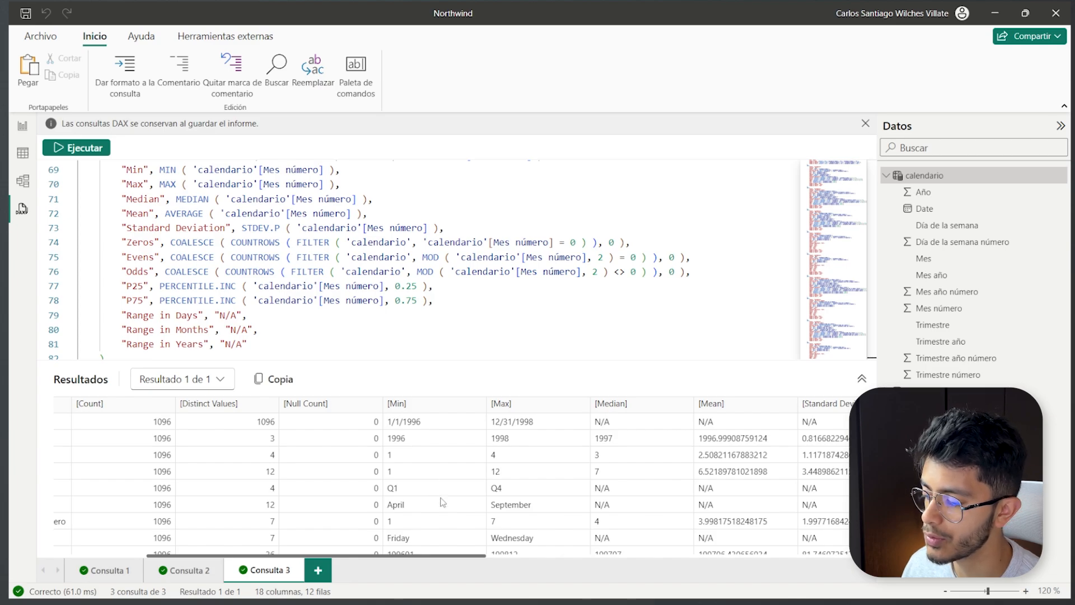
left_click_drag(446, 560, 816, 553)
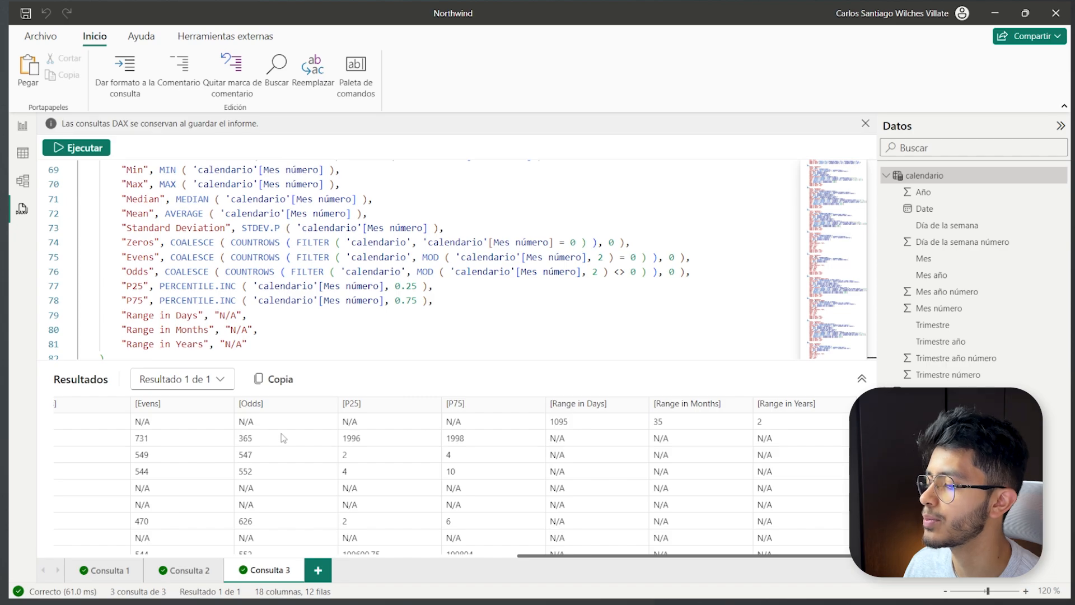
key("ctrl+a")
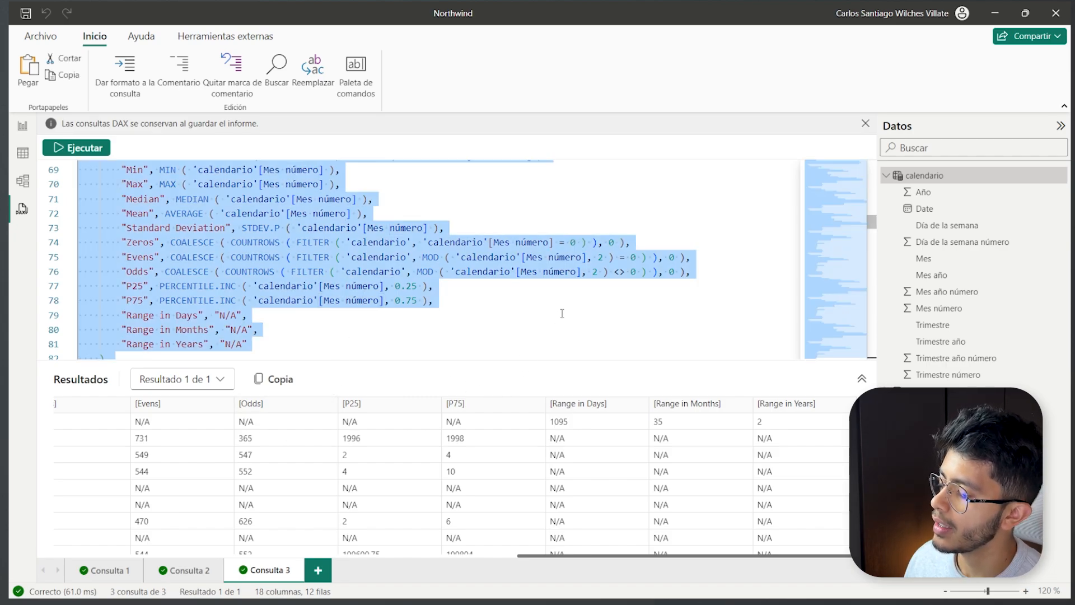
Step: Generate the quick query that defines all measures of this model from the calendario table
right_click(963, 180)
mouse_move(940, 193)
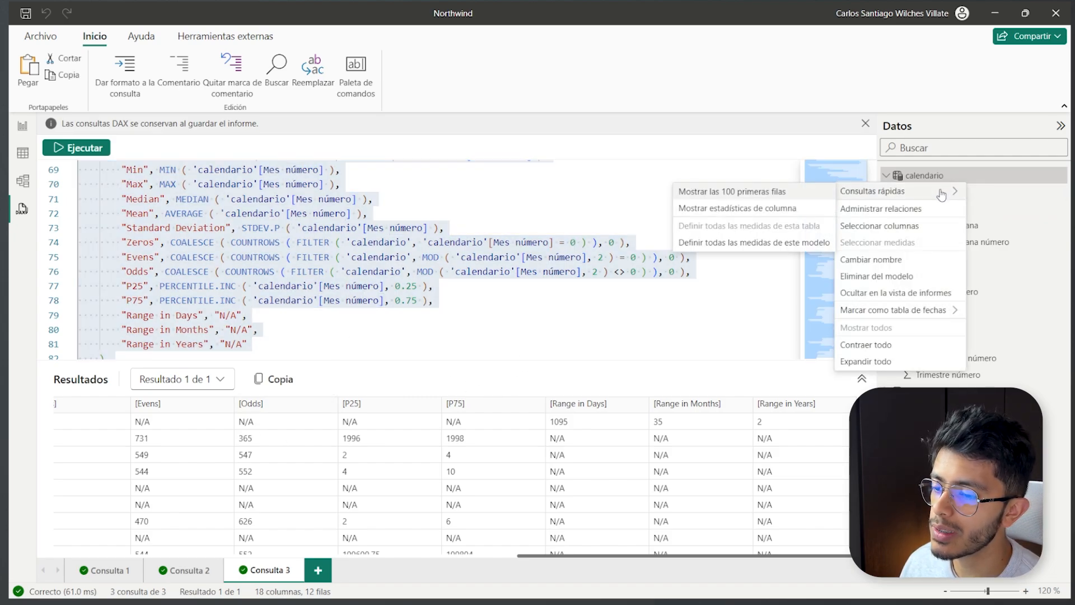
right_click(930, 176)
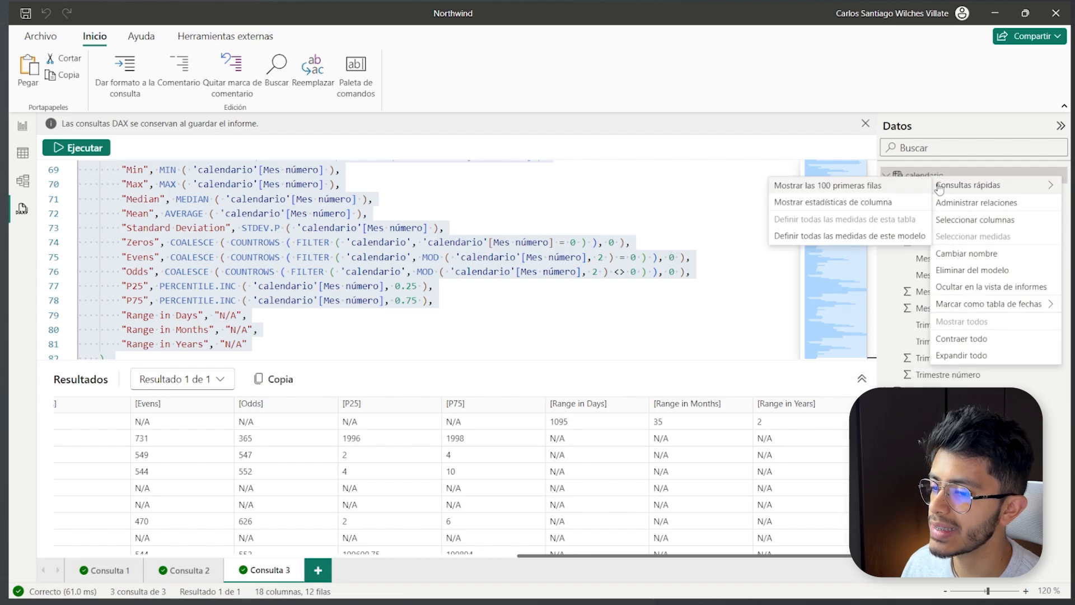
left_click(805, 236)
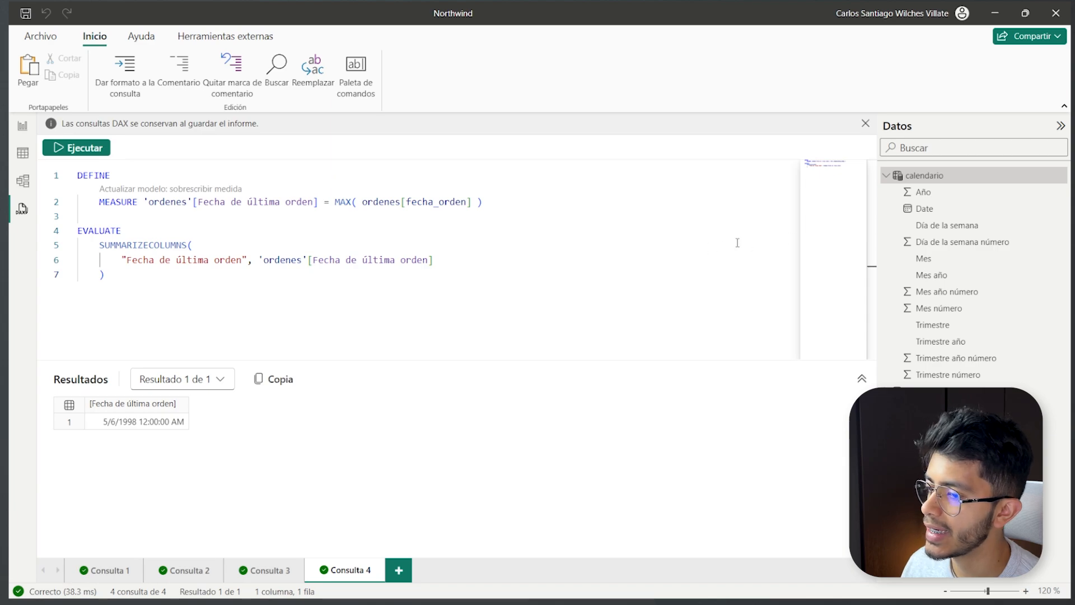
Step: Check the quick query options for the calendario table and its Date column, and the definition of the Fecha de última orden measure
right_click(936, 179)
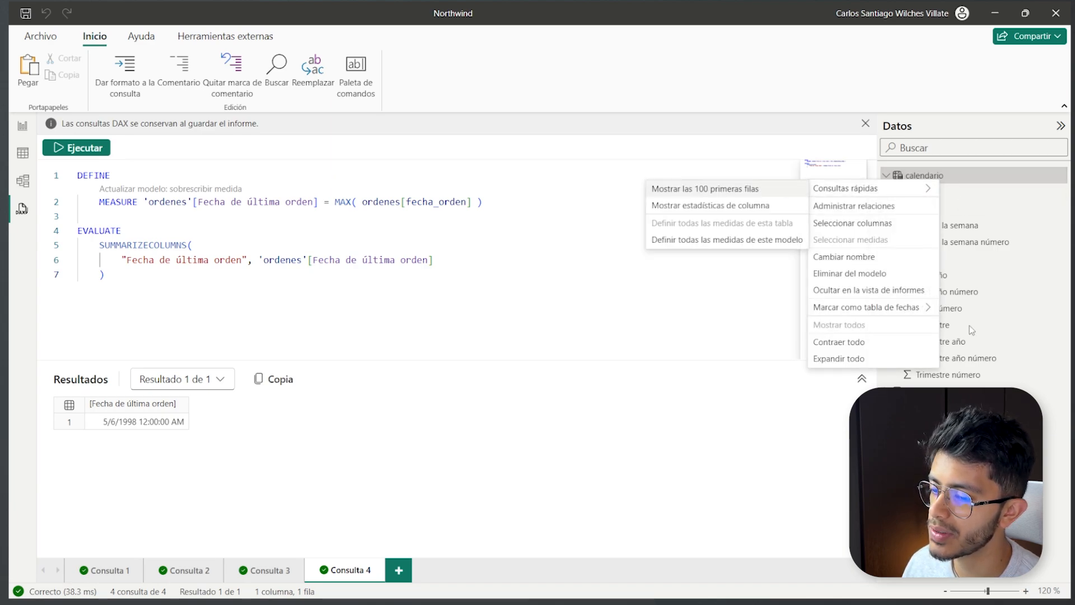
right_click(953, 208)
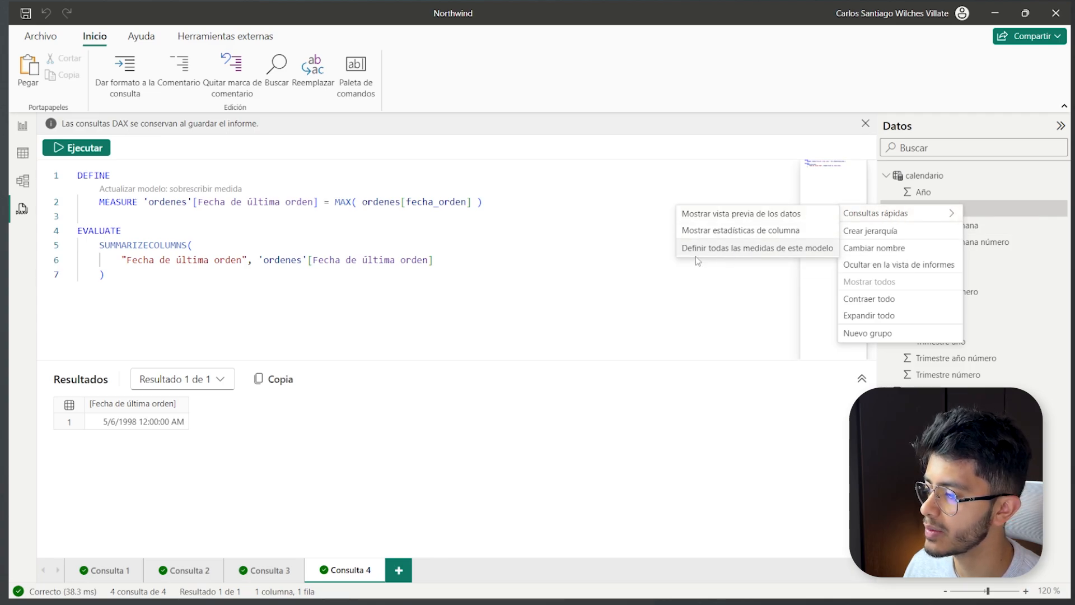
left_click(617, 256)
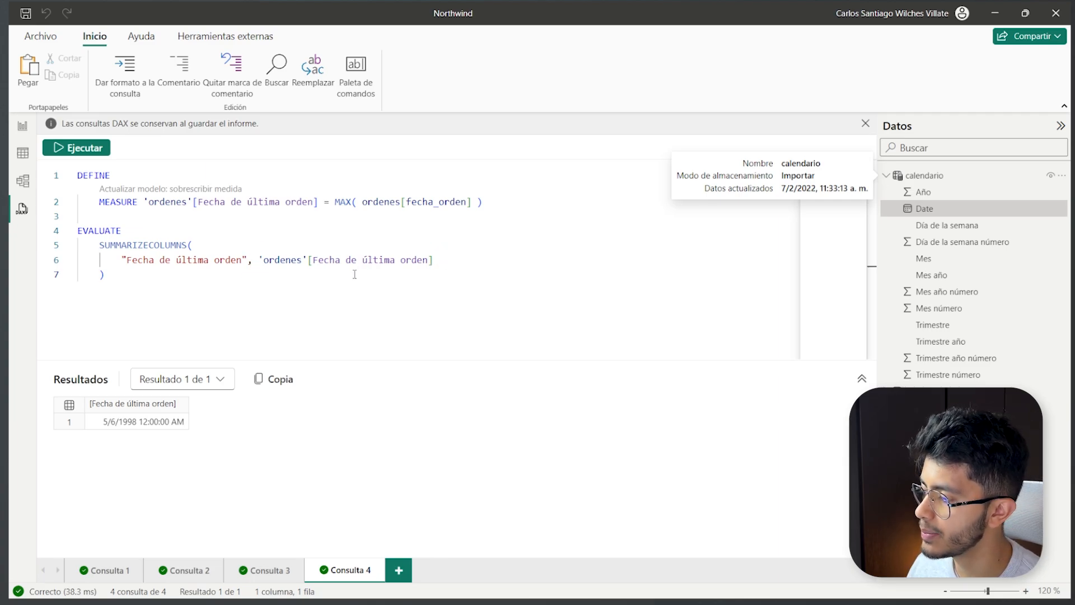
mouse_move(353, 260)
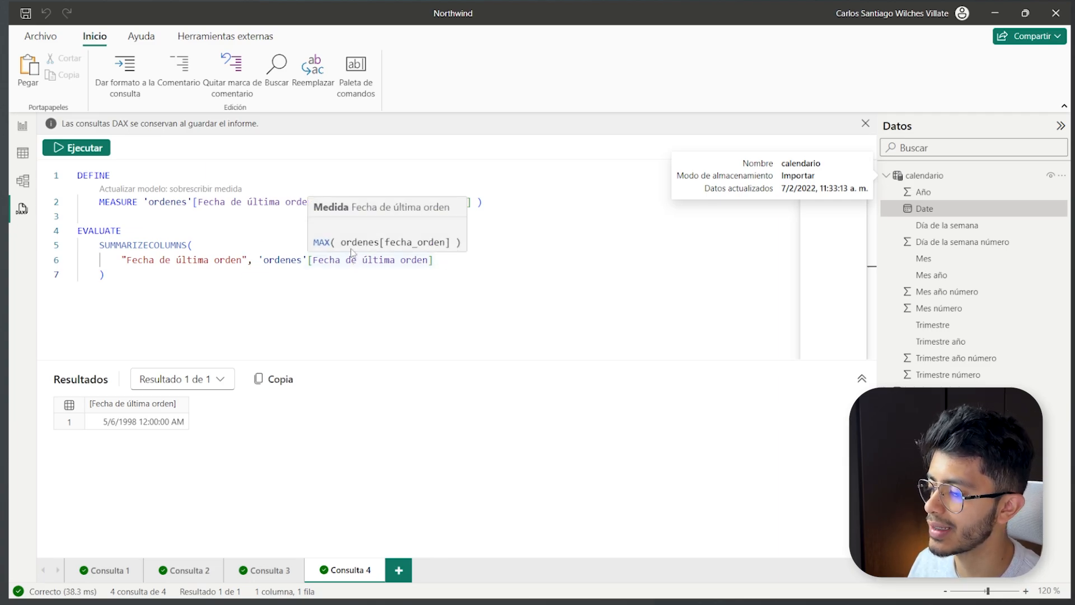
Step: Delete Consulta 2, Consulta 3 and Consulta 4, keeping only Consulta 1
left_click(219, 564)
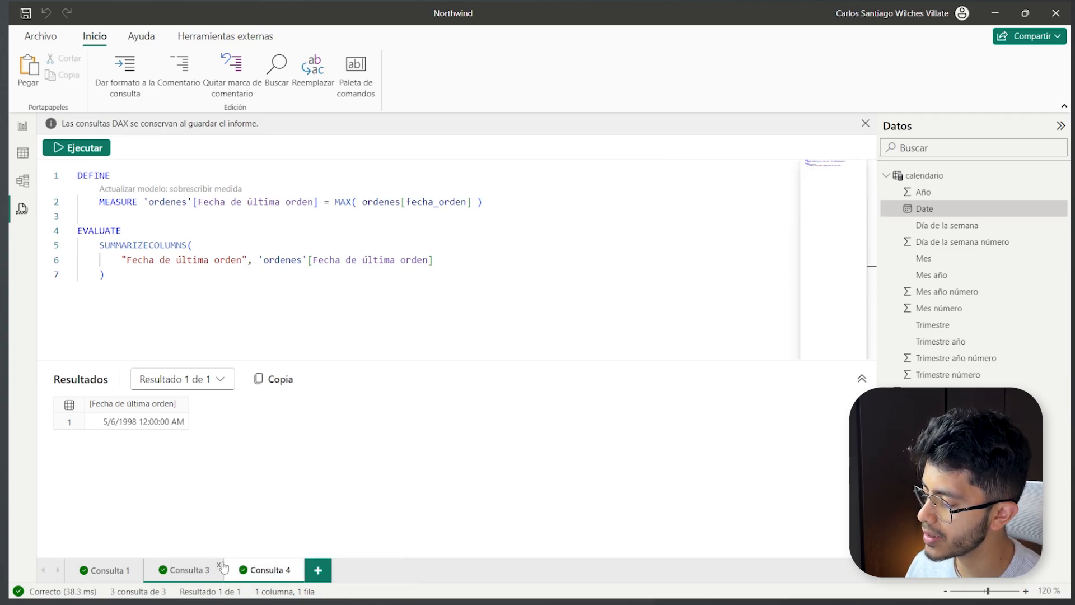
left_click(220, 564)
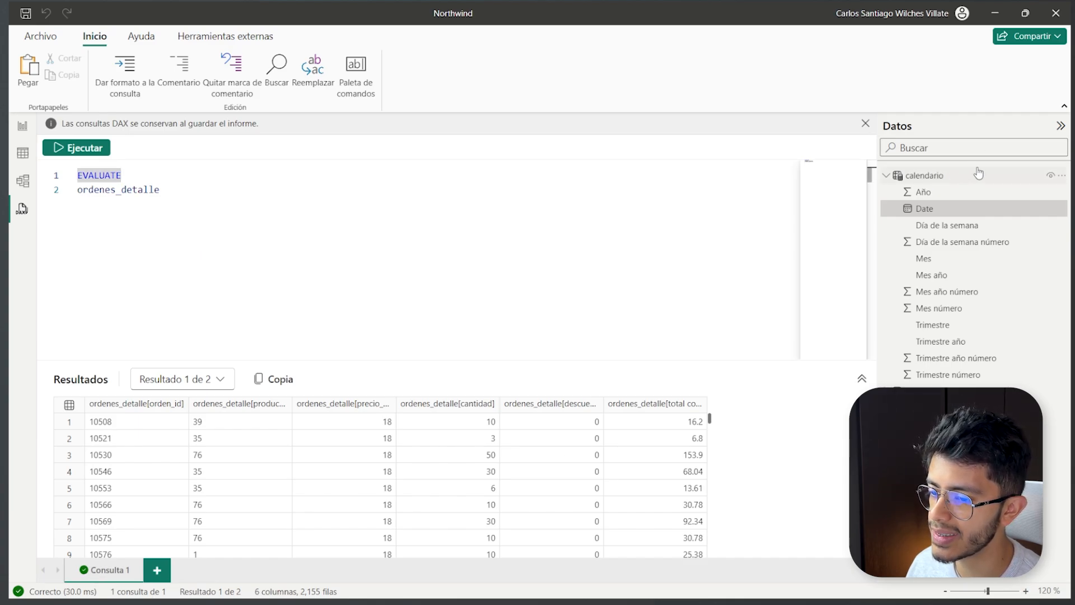
Step: Generate the data preview quick query for the Mes column of calendario, run it and look through the listed months
mouse_move(946, 182)
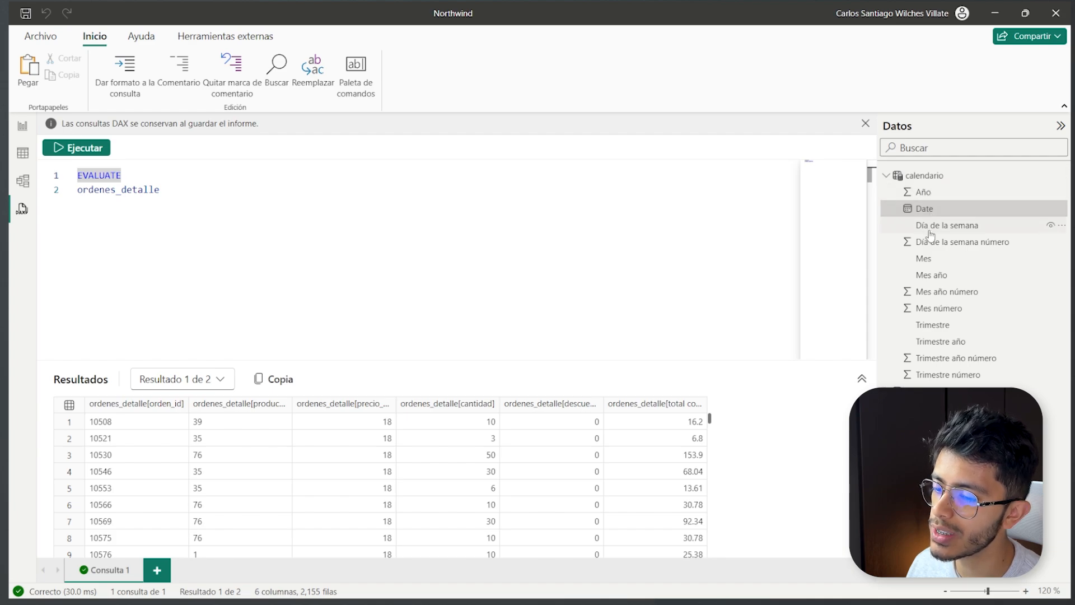
right_click(933, 266)
mouse_move(934, 268)
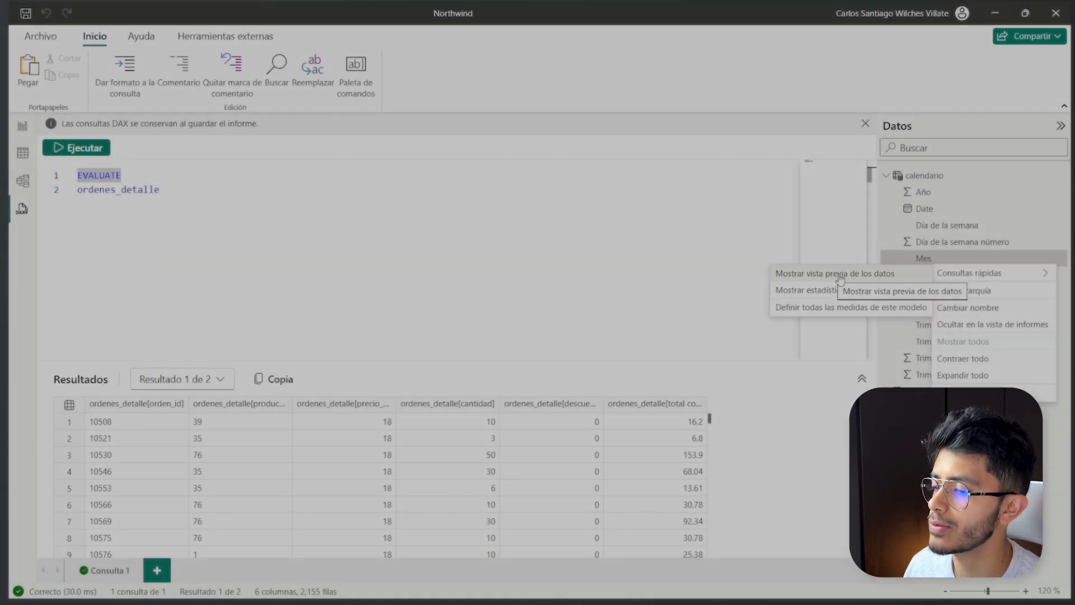
left_click(837, 275)
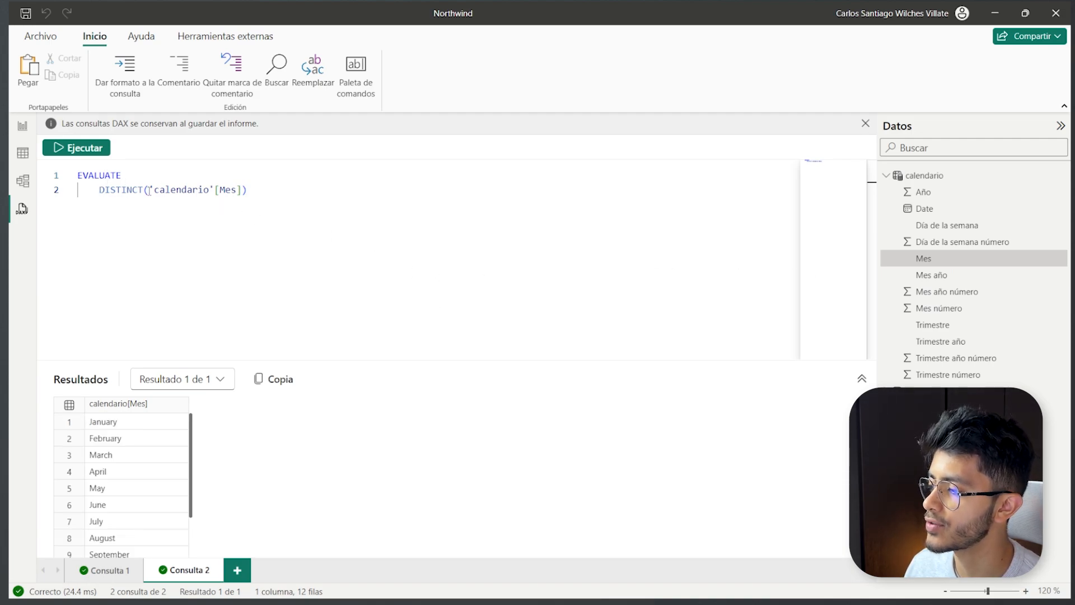
left_click(84, 147)
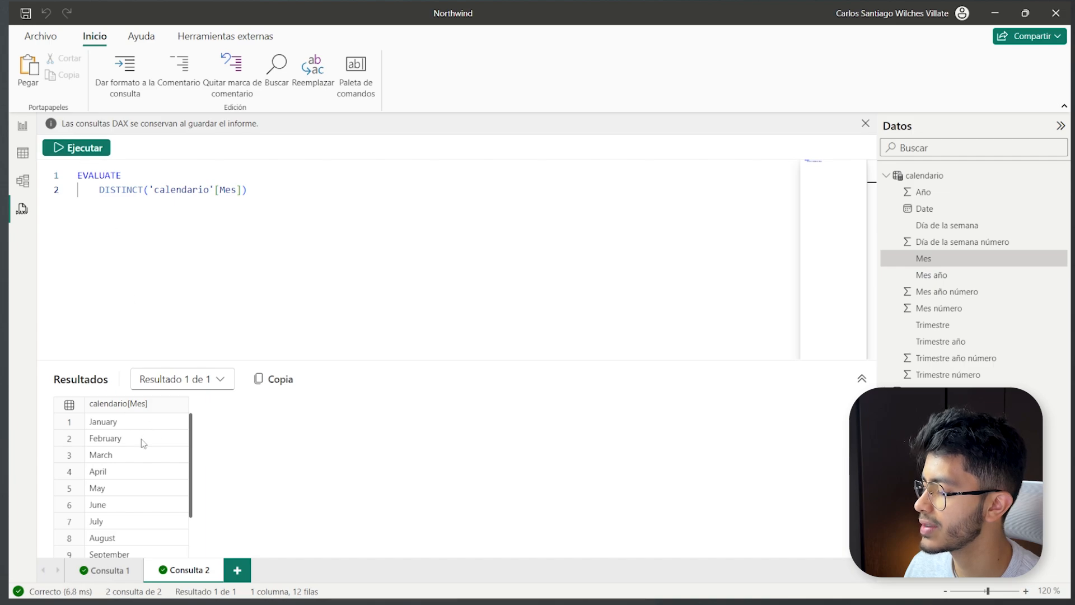
scroll(139, 441, "down", 2)
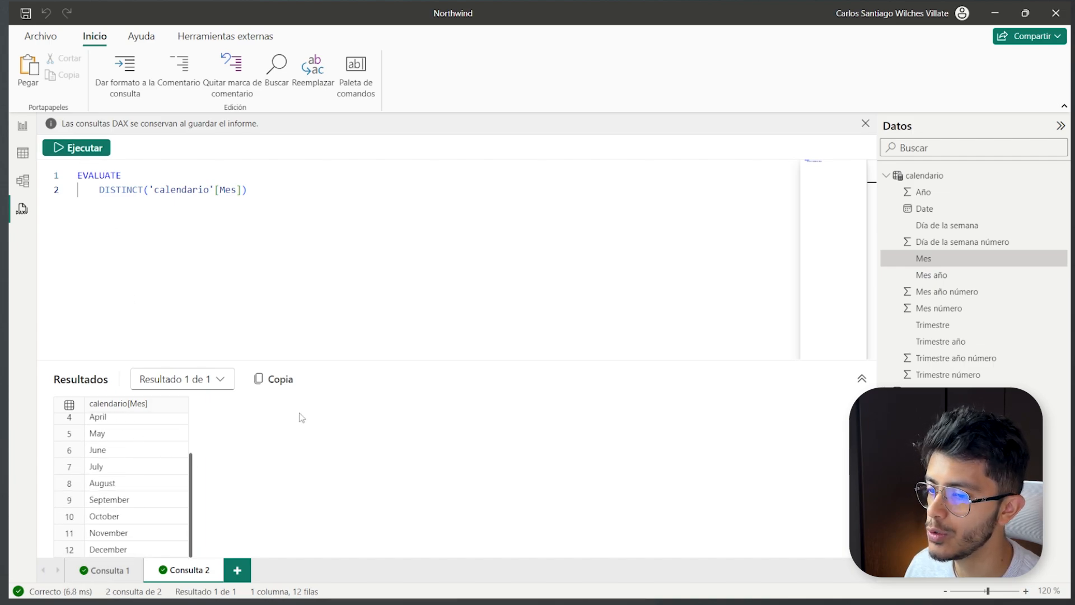
Step: Generate the column statistics quick query for the Mes column of calendario
right_click(930, 261)
mouse_move(950, 269)
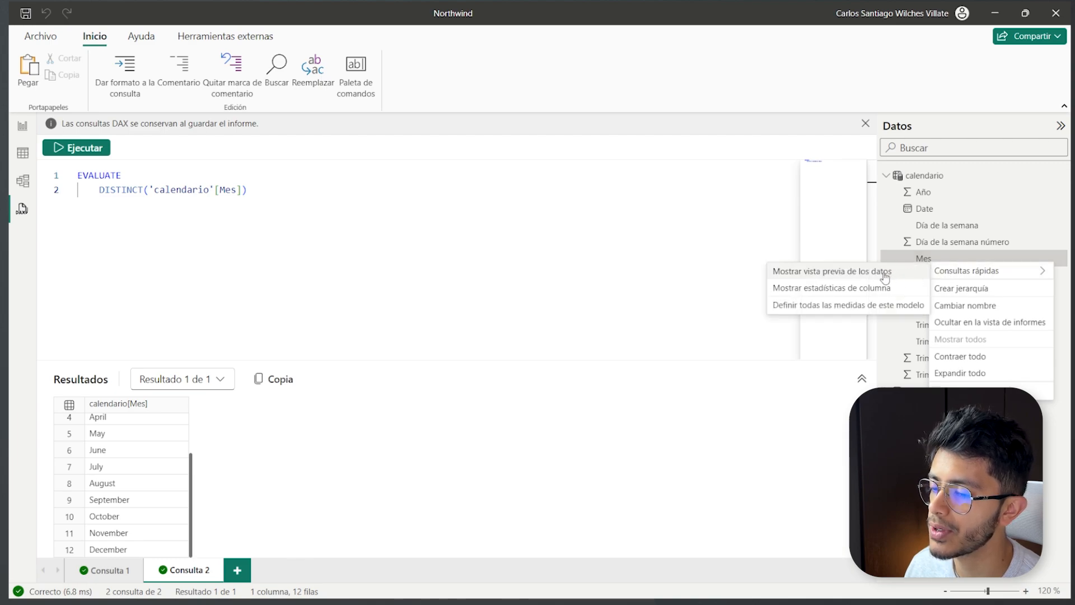
left_click(798, 290)
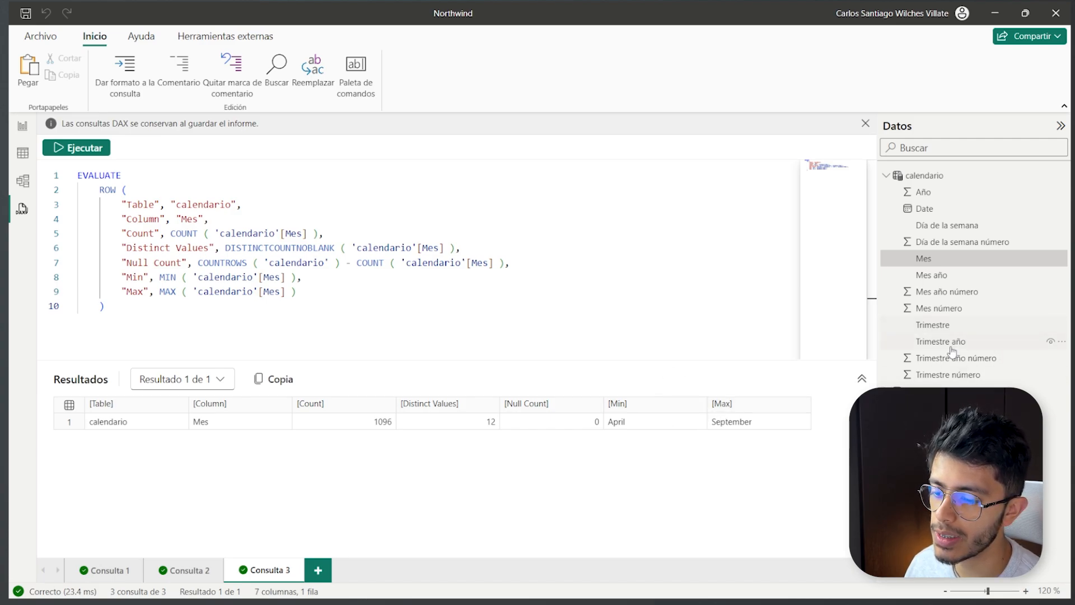
Step: Collapse the calendario table and delete Consulta 2 and Consulta 3, keeping only Consulta 1
left_click(886, 175)
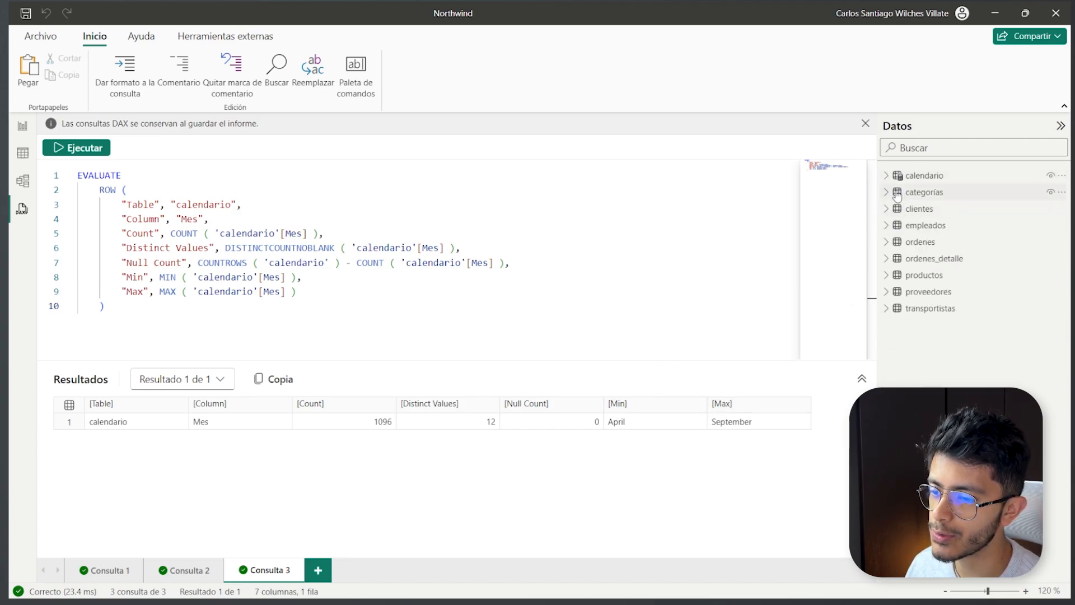
left_click(889, 192)
left_click(888, 192)
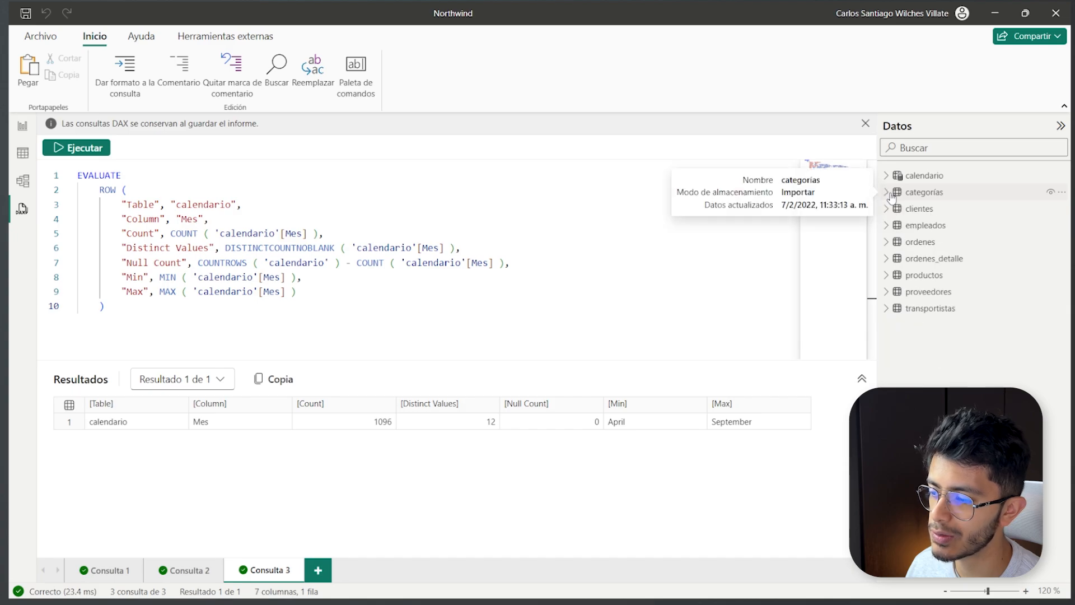
left_click(220, 564)
left_click(219, 565)
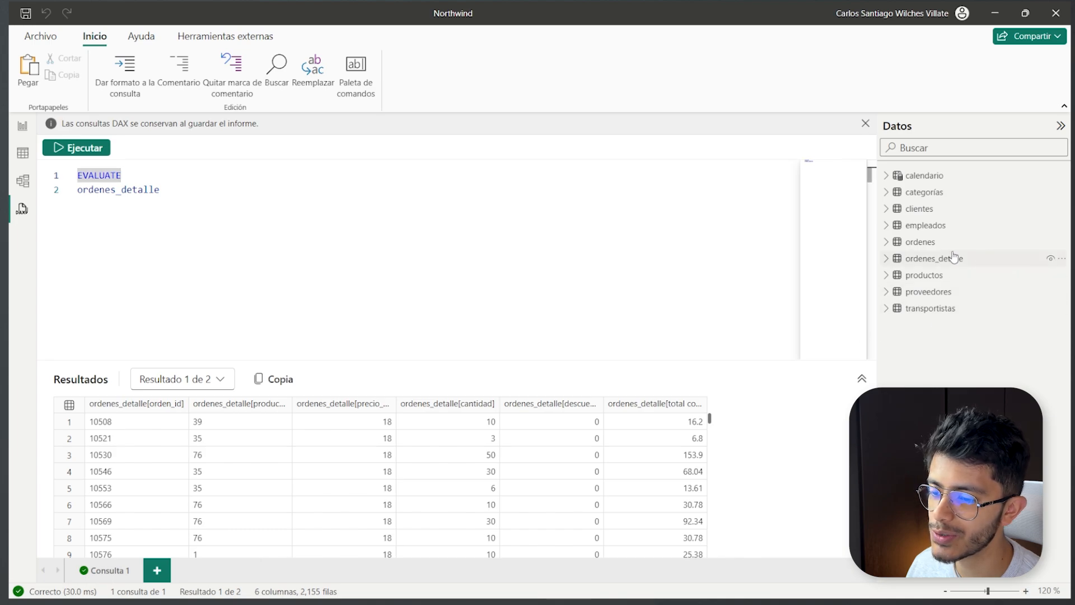
Step: Expand ordenes_detalle and ordenes, generate the Calcular quick query for the Fecha de última orden measure and highlight its measure reference
left_click(886, 258)
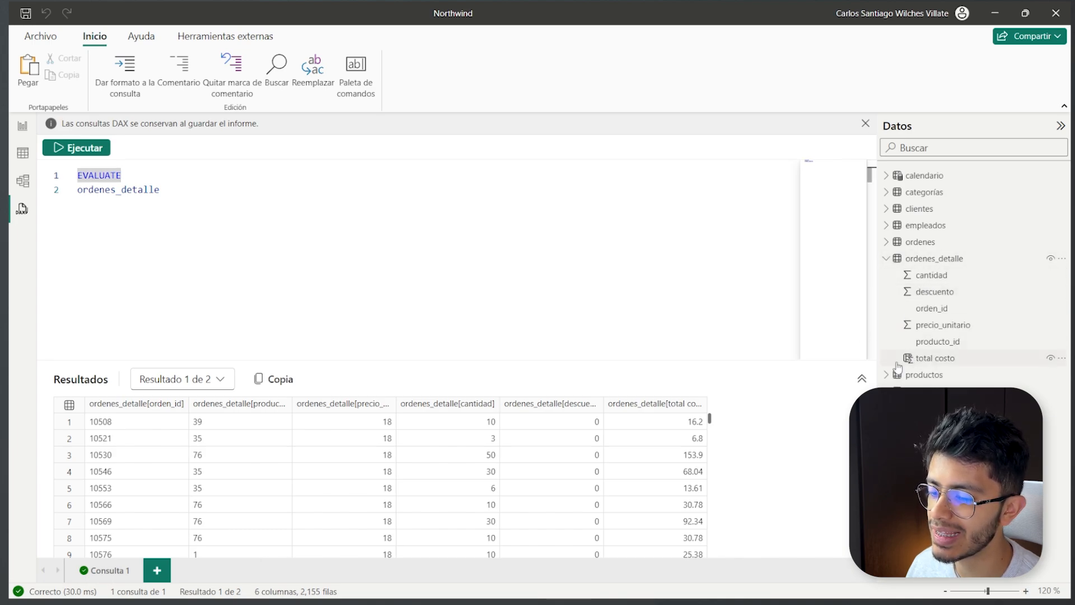
left_click(886, 242)
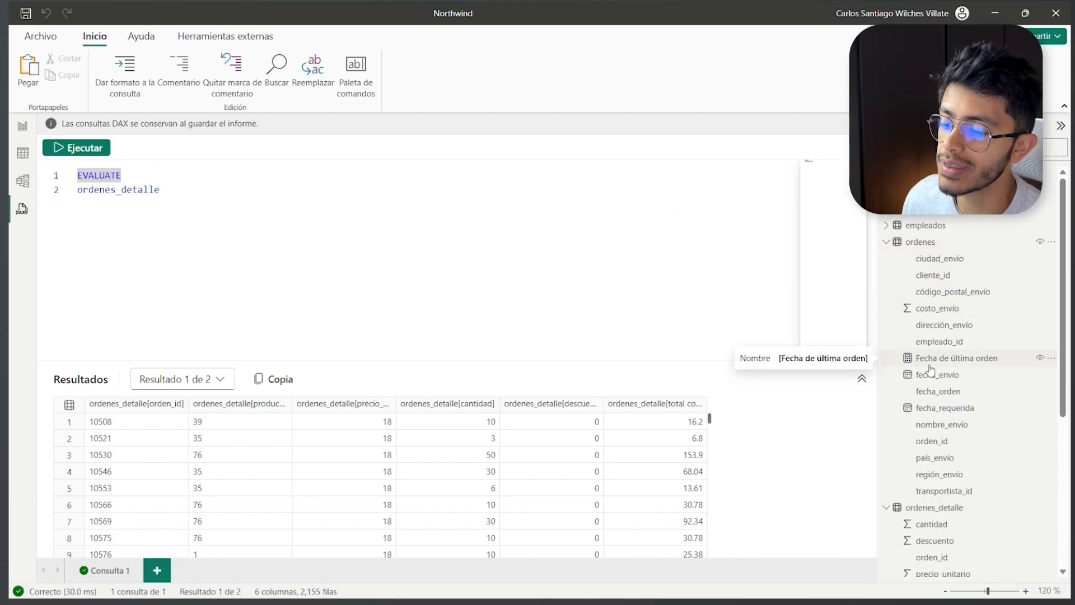
right_click(930, 361)
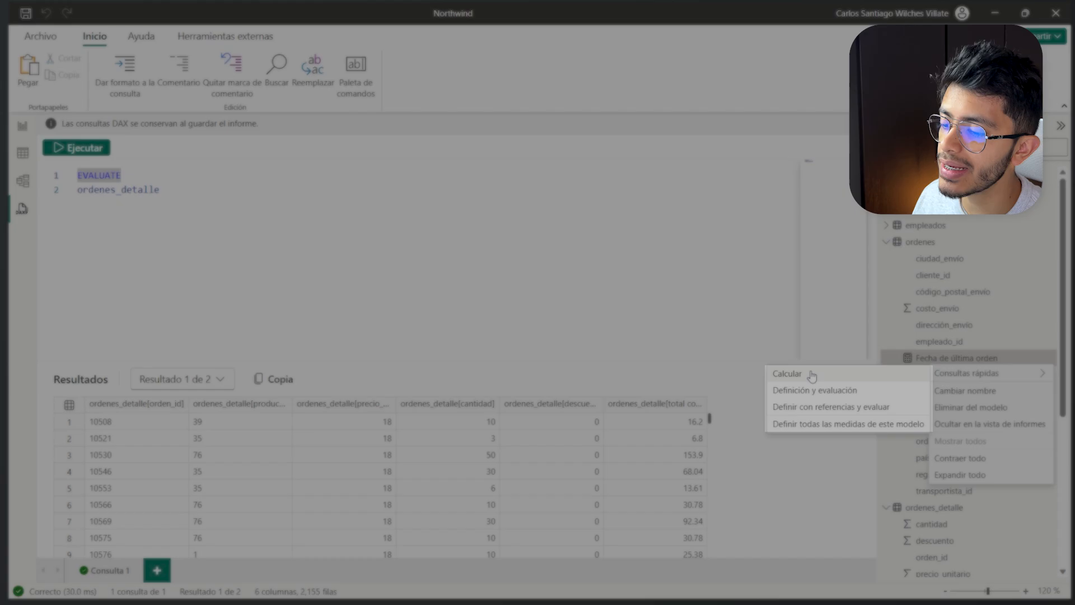
left_click(811, 374)
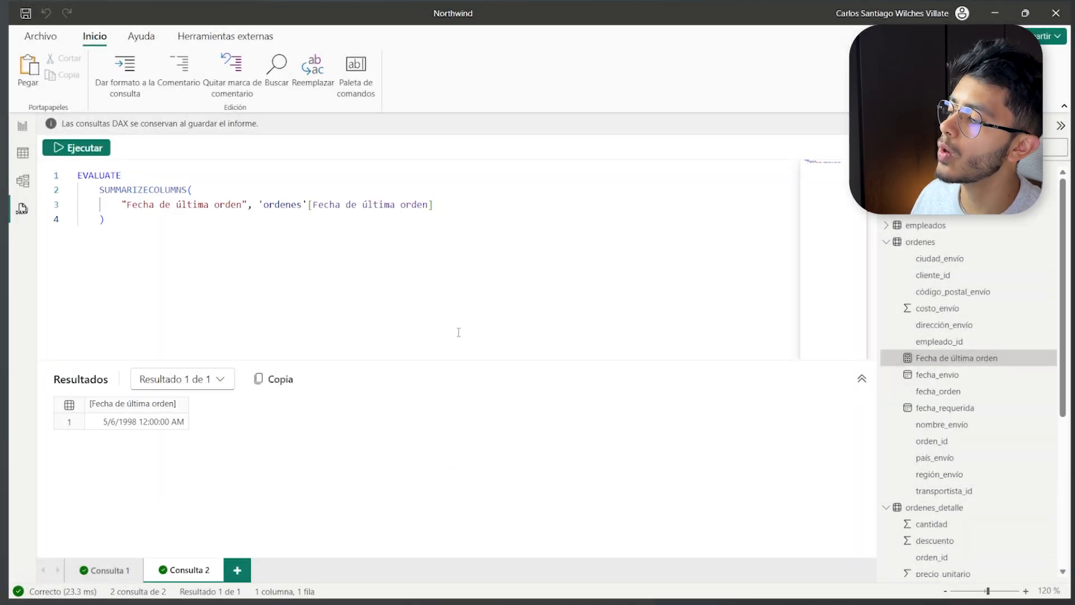
left_click_drag(434, 206, 262, 207)
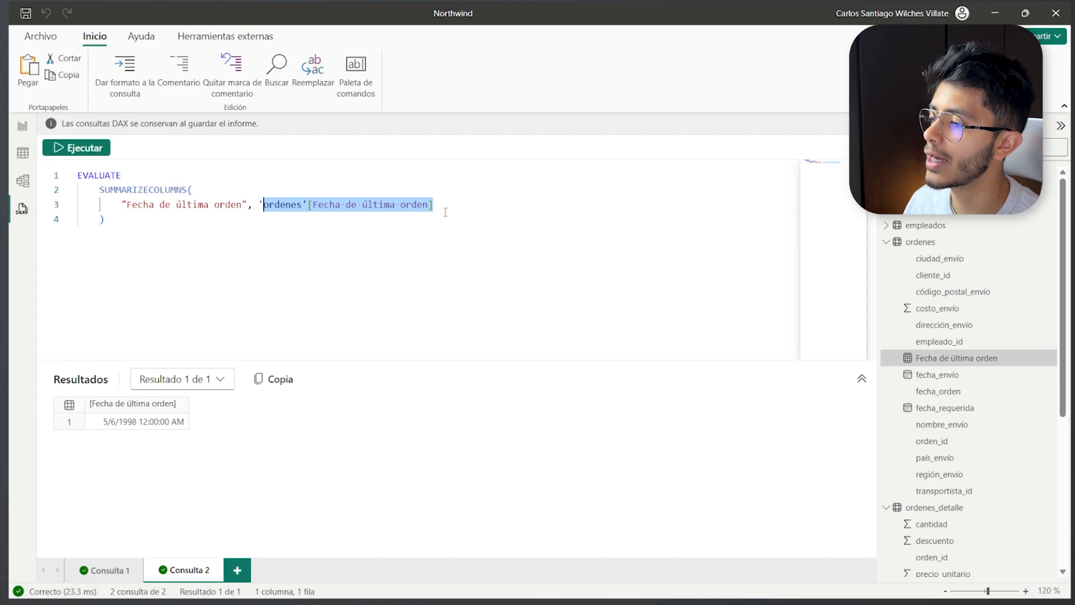
Step: Generate the Definición y evaluación quick query for the Fecha de última orden measure
right_click(949, 359)
mouse_move(869, 371)
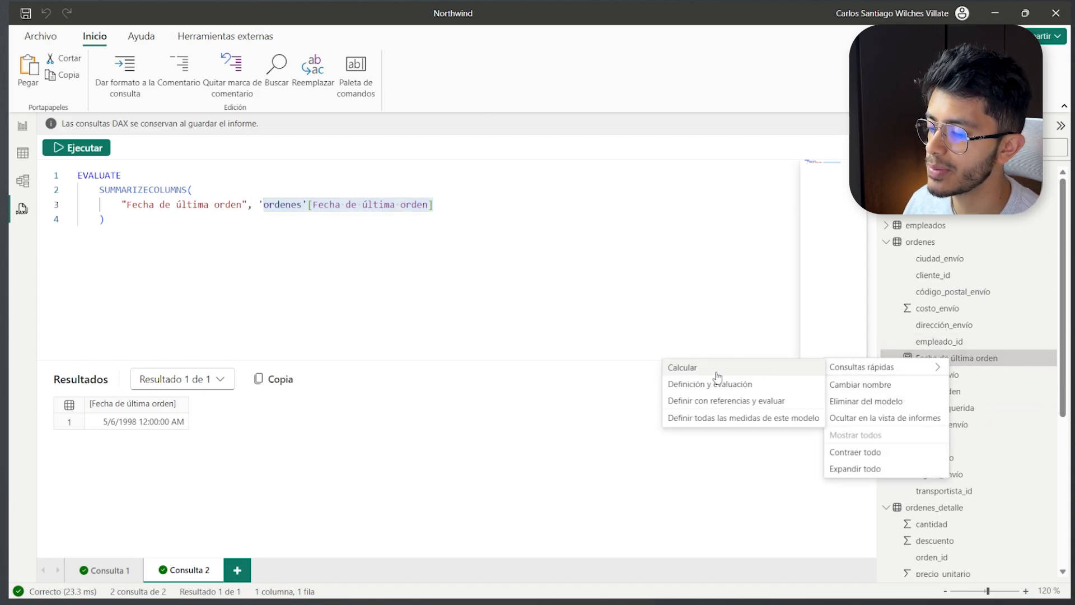
left_click(692, 384)
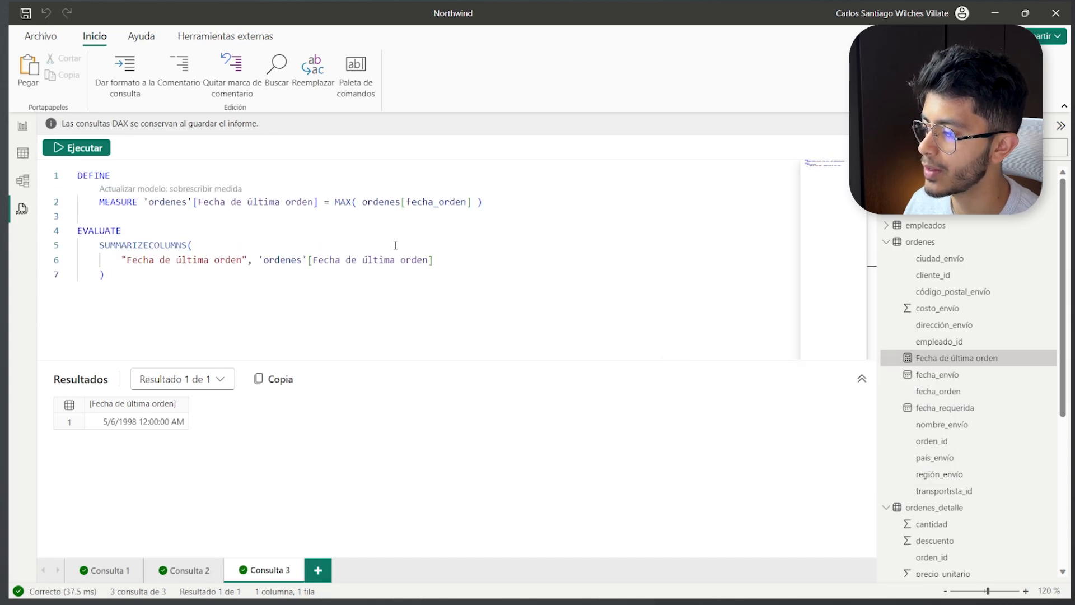
Step: Examine the query's EVALUATE block, the MEASURE definition of Fecha de última orden and its MAX function
left_click_drag(128, 270, 79, 232)
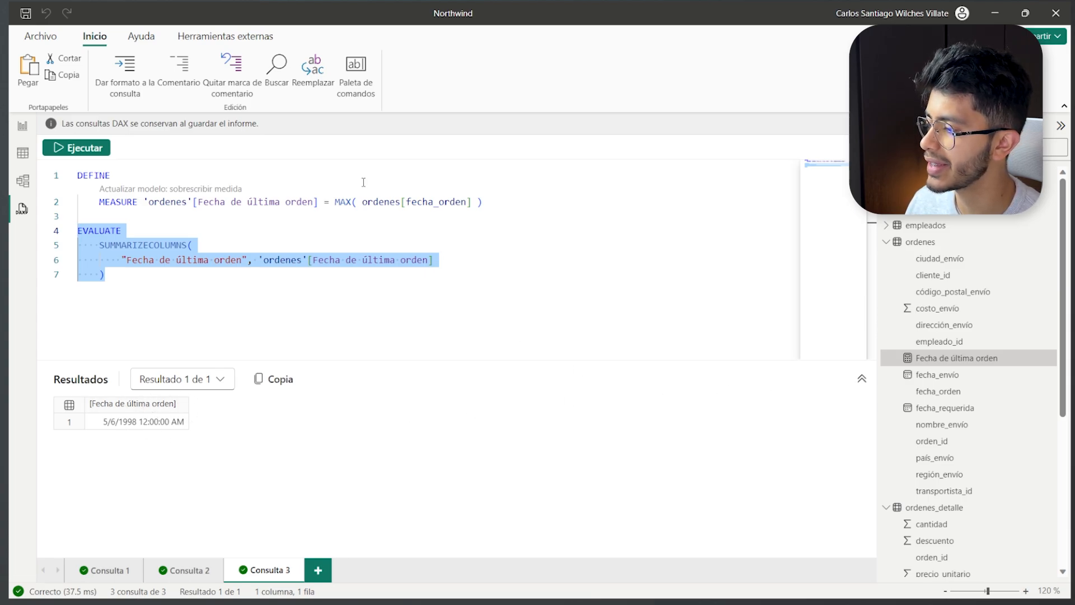
left_click(255, 201)
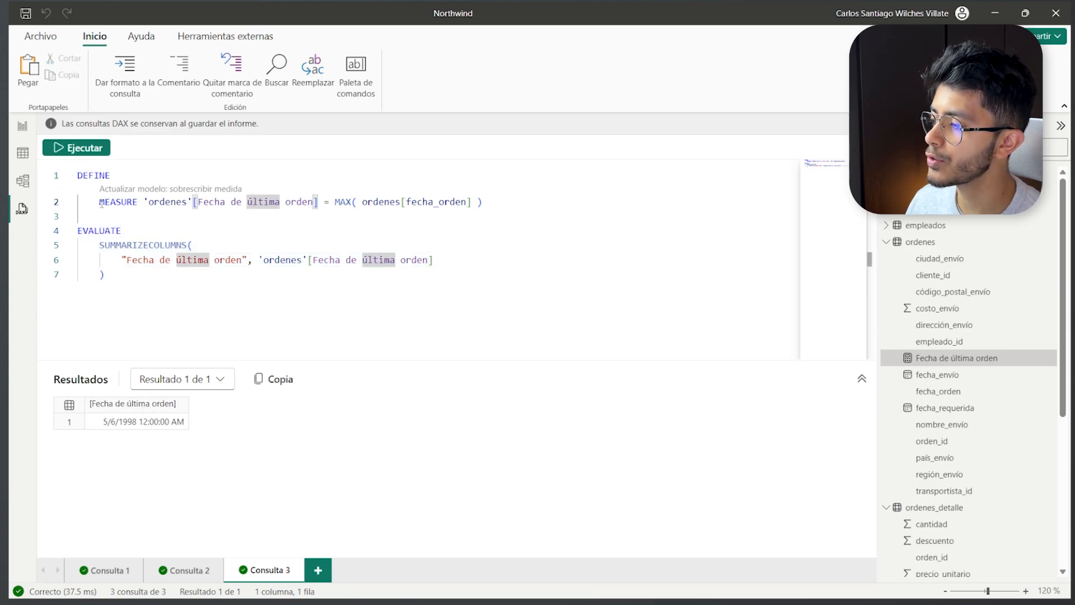
left_click_drag(101, 204, 482, 203)
left_click(542, 213)
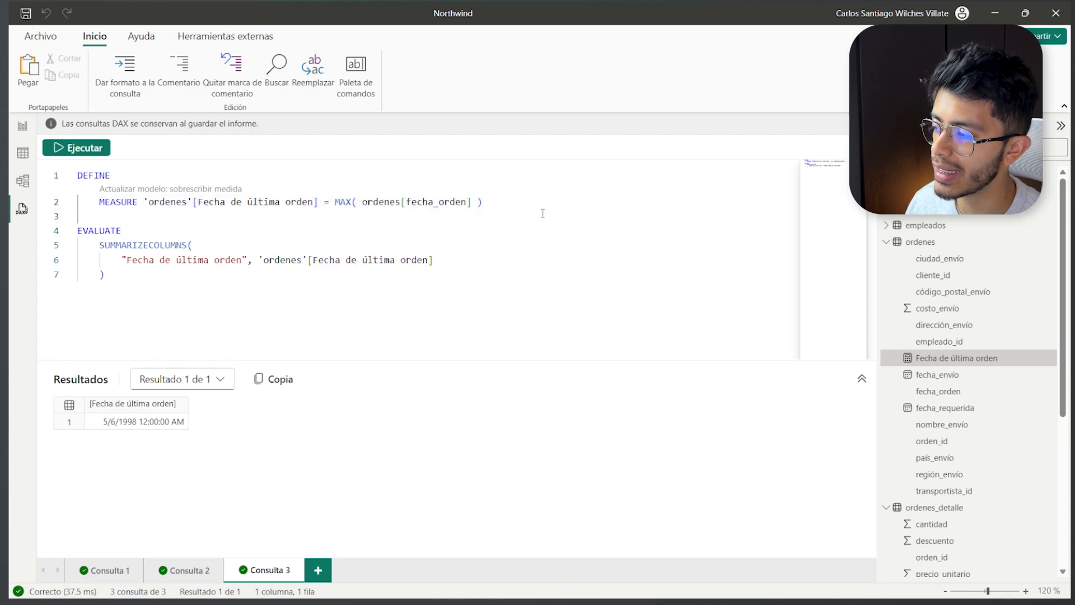
left_click(532, 201)
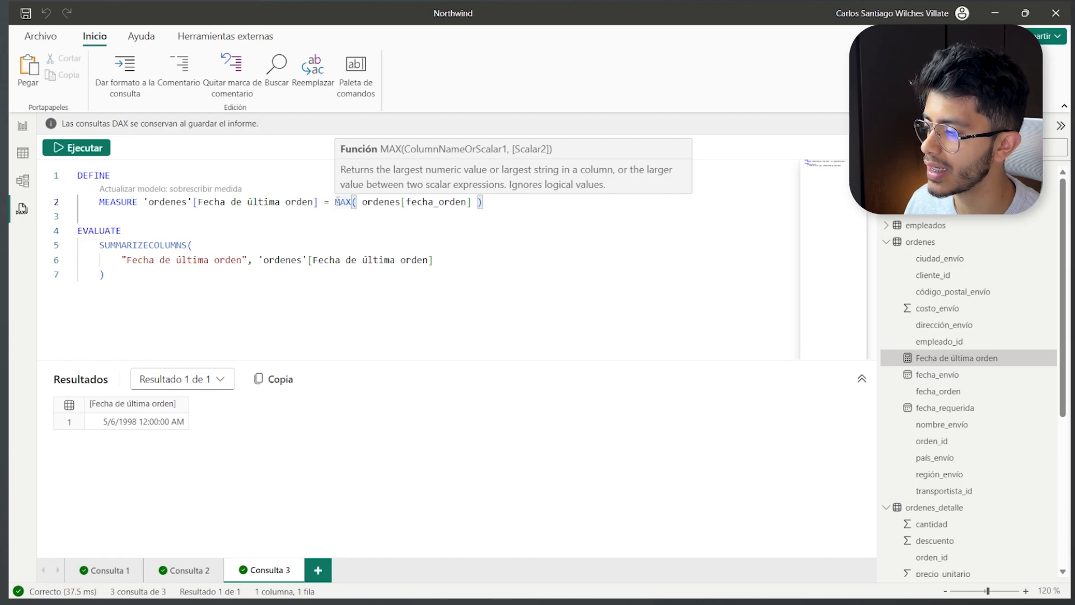
left_click(474, 199)
key("BackSpace")
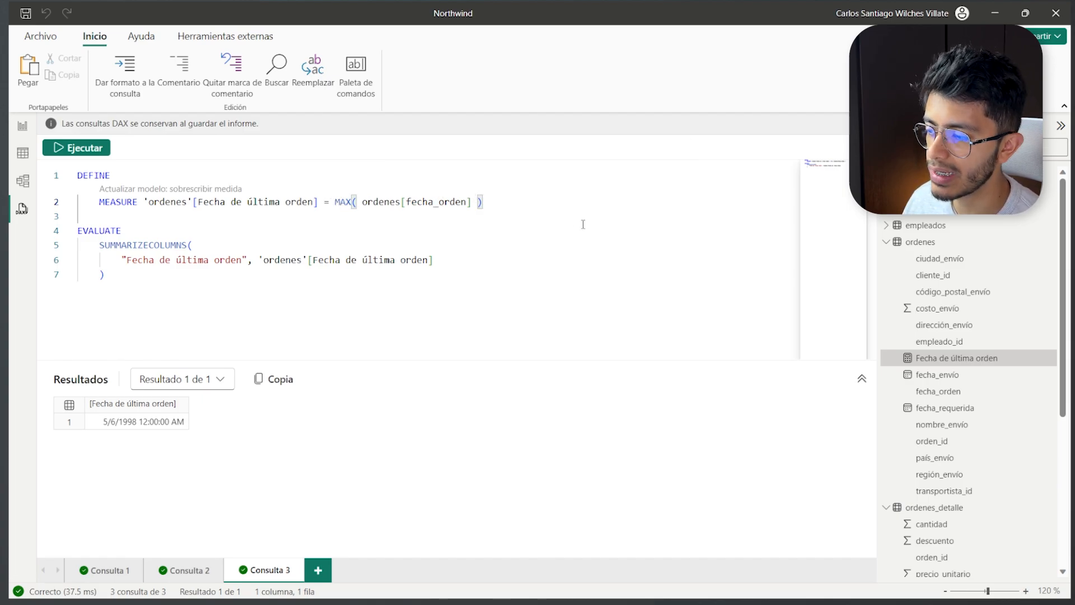
Step: Generate the Definir con referencias y evaluar quick query for the Fecha de última orden measure
right_click(896, 359)
mouse_move(951, 368)
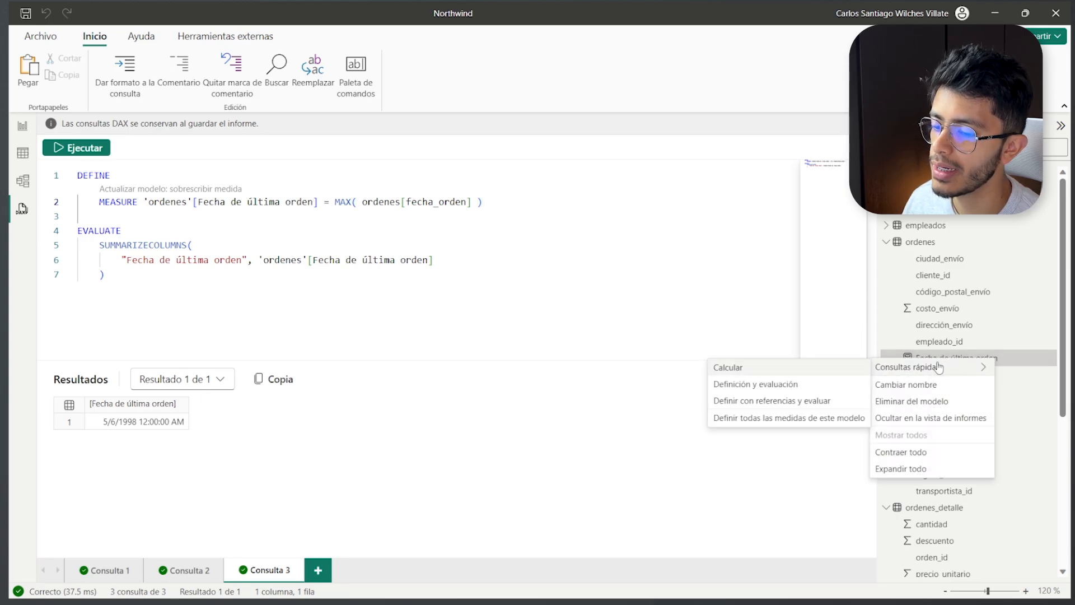
left_click(749, 401)
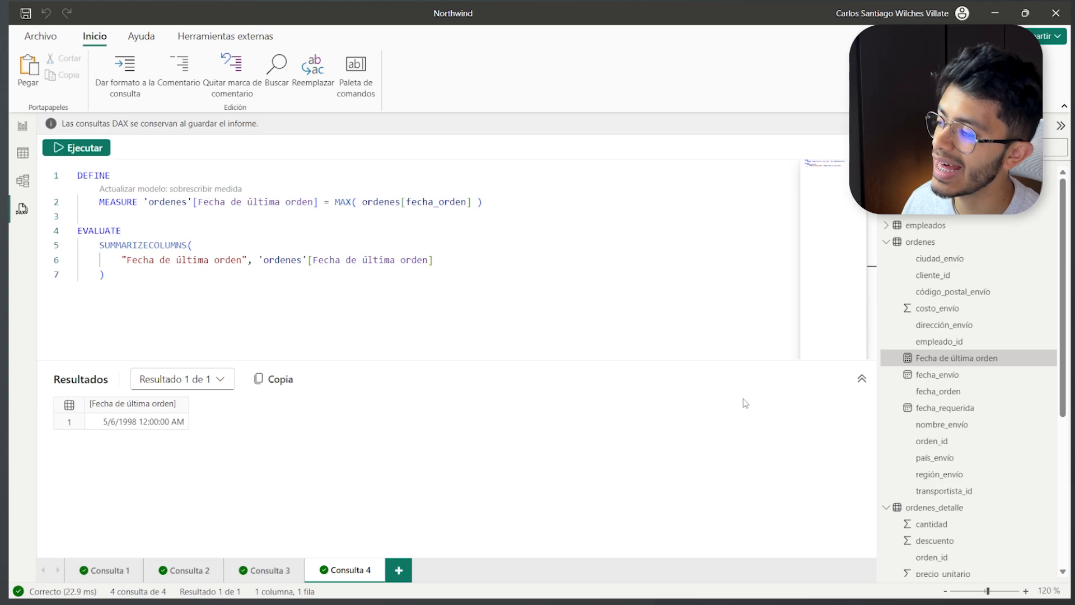
Step: Recheck the quick query options of Fecha de última orden and examine the MEASURE line in Consulta 4
right_click(942, 360)
mouse_move(964, 371)
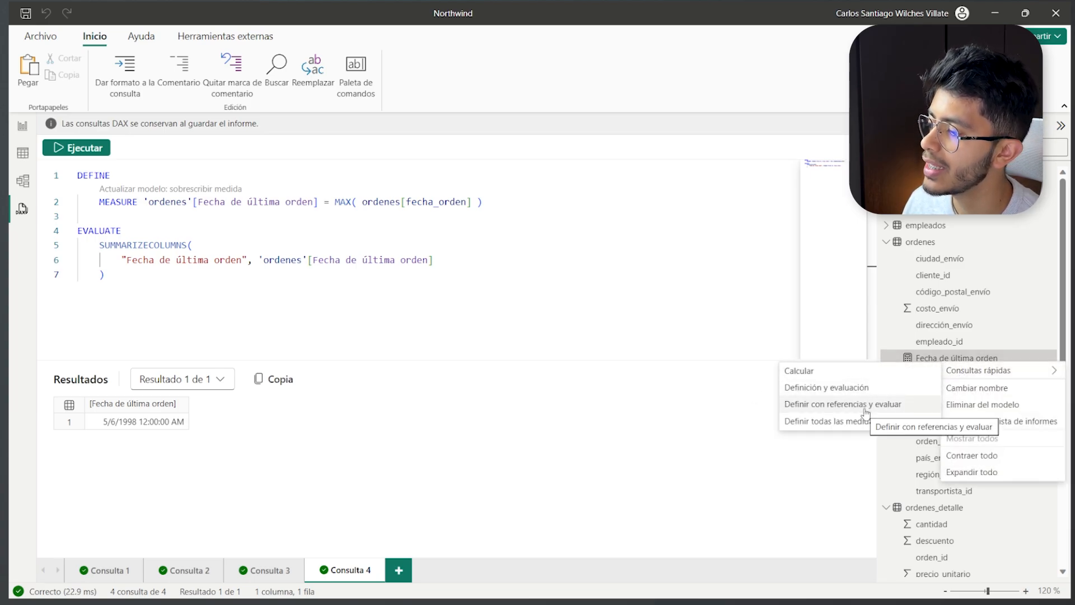
left_click(202, 211)
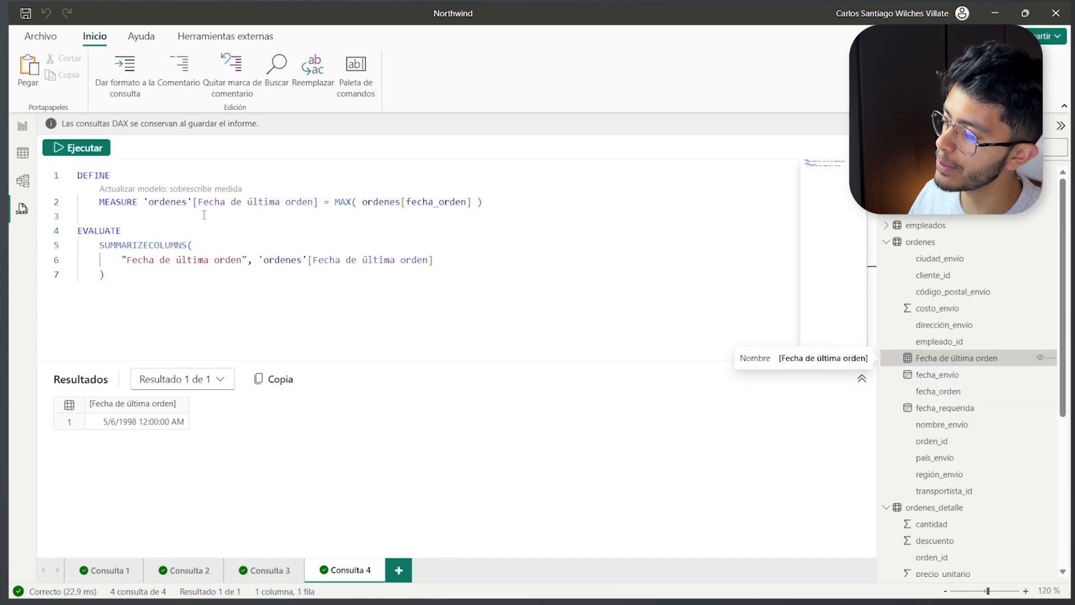
left_click_drag(513, 206, 96, 201)
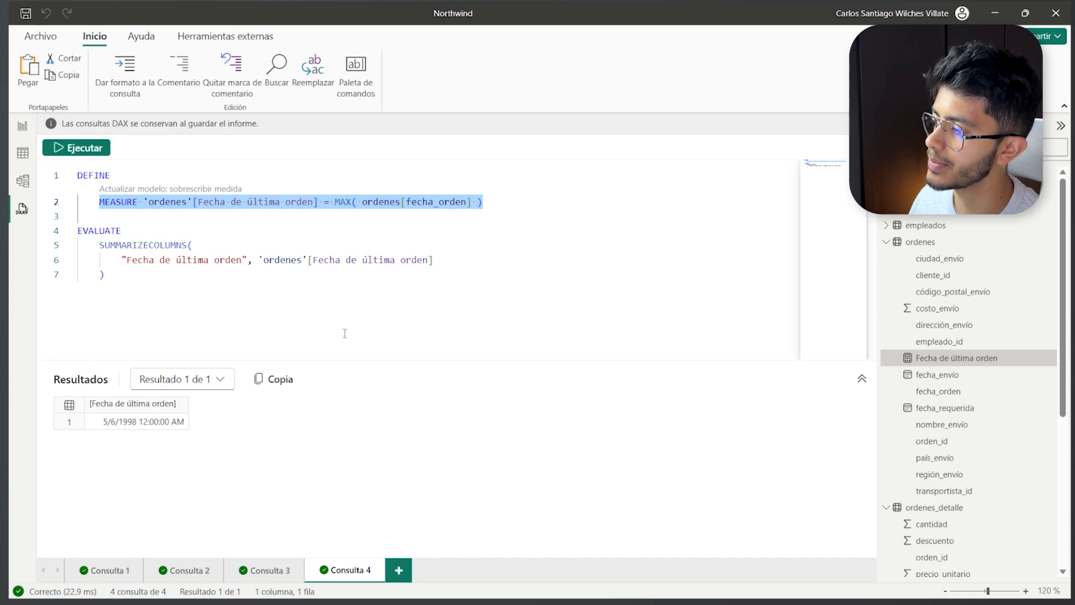
left_click(455, 314)
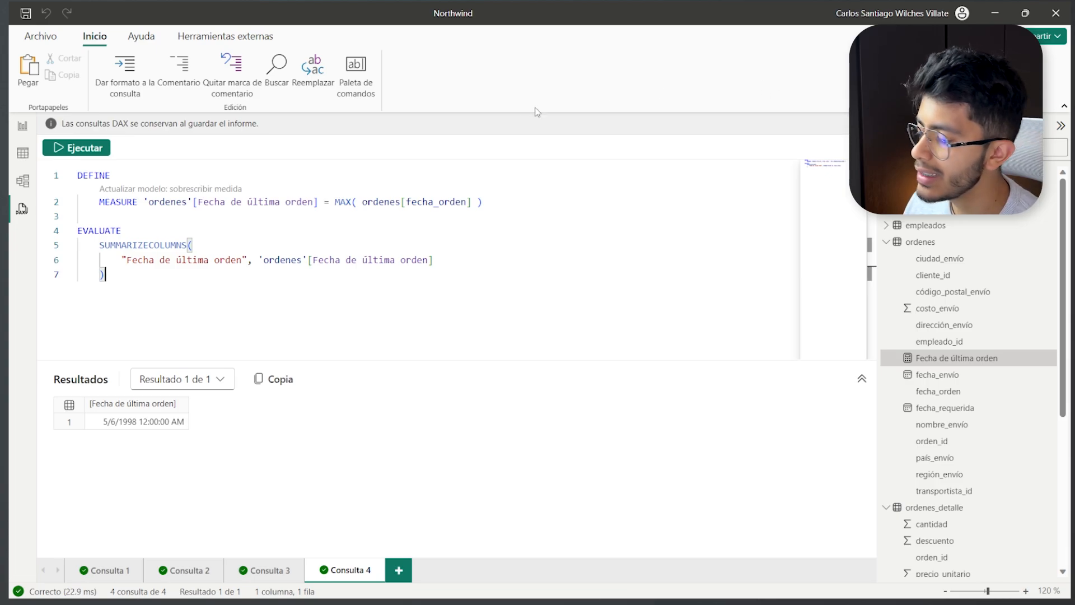
Step: Delete the quick queries Consulta 2, Consulta 3 and Consulta 4, leaving Consulta 1 open
left_click(219, 567)
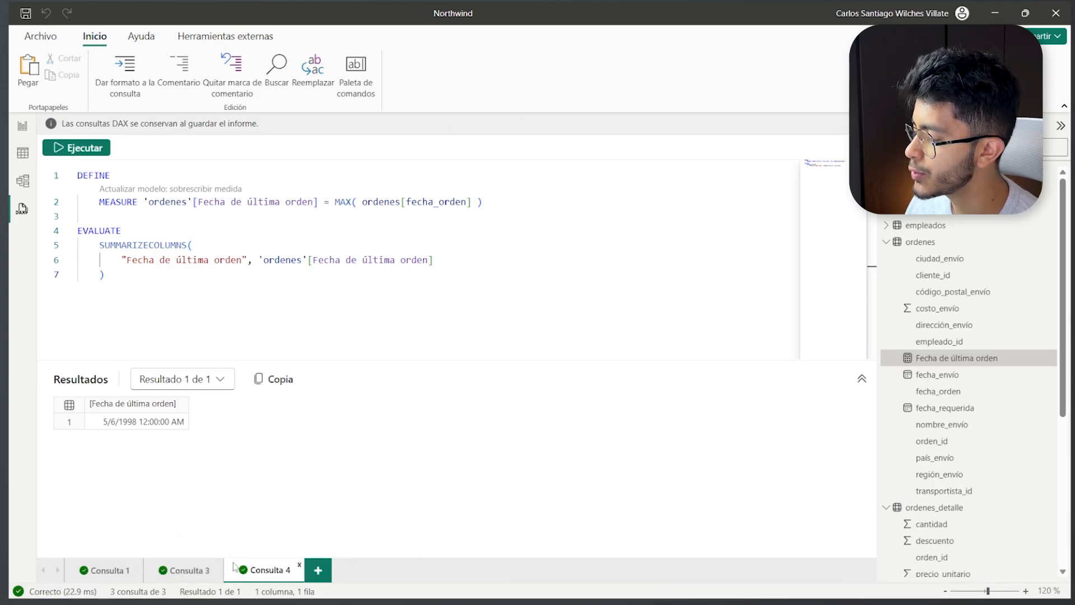
left_click(219, 567)
left_click(218, 568)
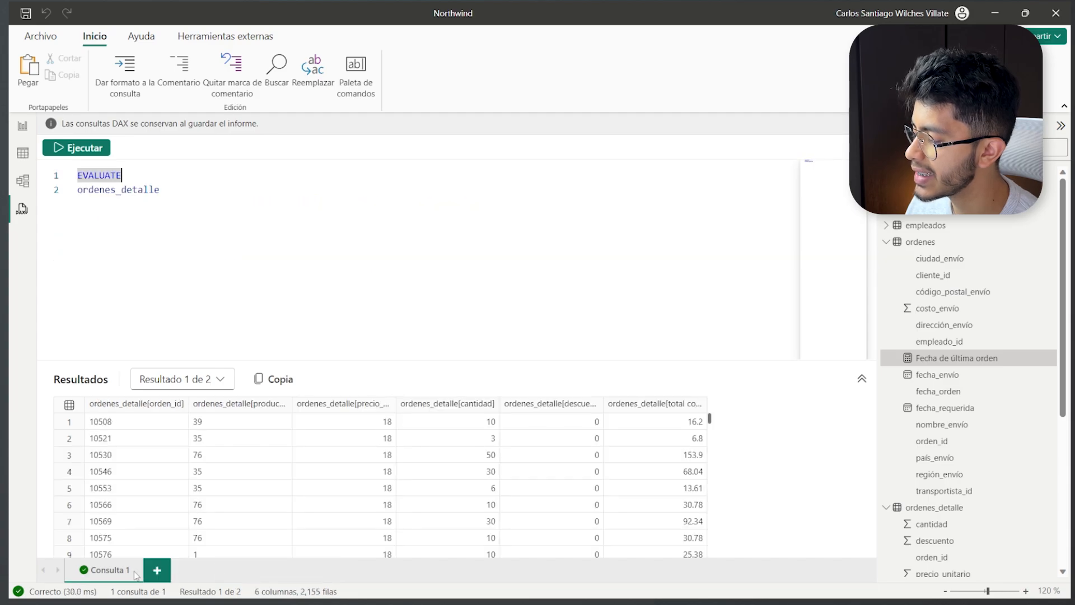
Step: Replace the ordenes_detalle reference under EVALUATE with an opened FILTER function
double_click(117, 189)
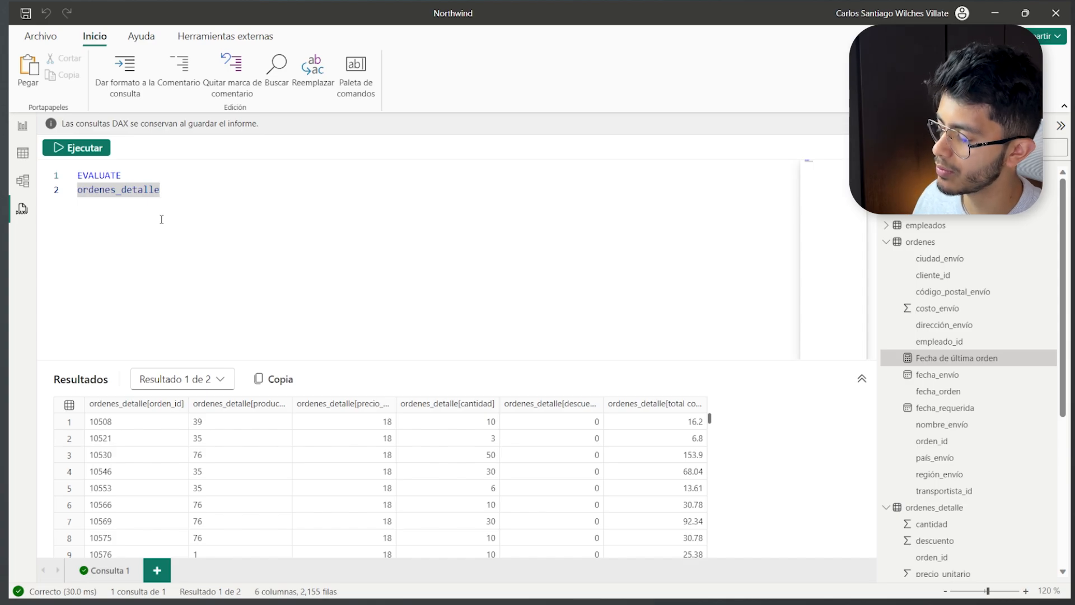
type("FI")
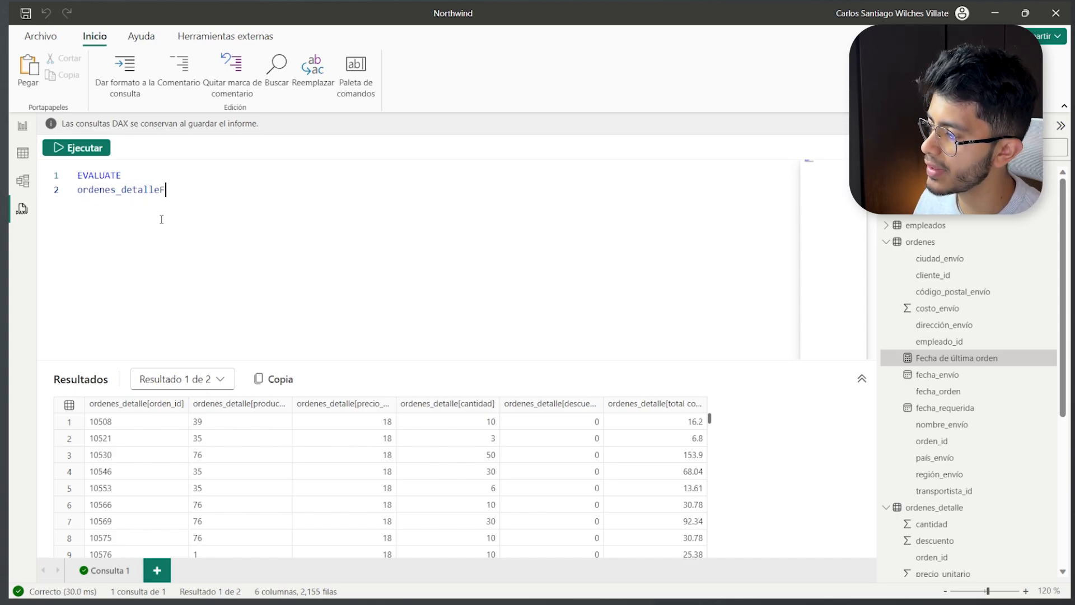
key("ctrl+a")
left_click(161, 220)
key("ctrl+shift+Left")
key("ctrl+shift+Left")
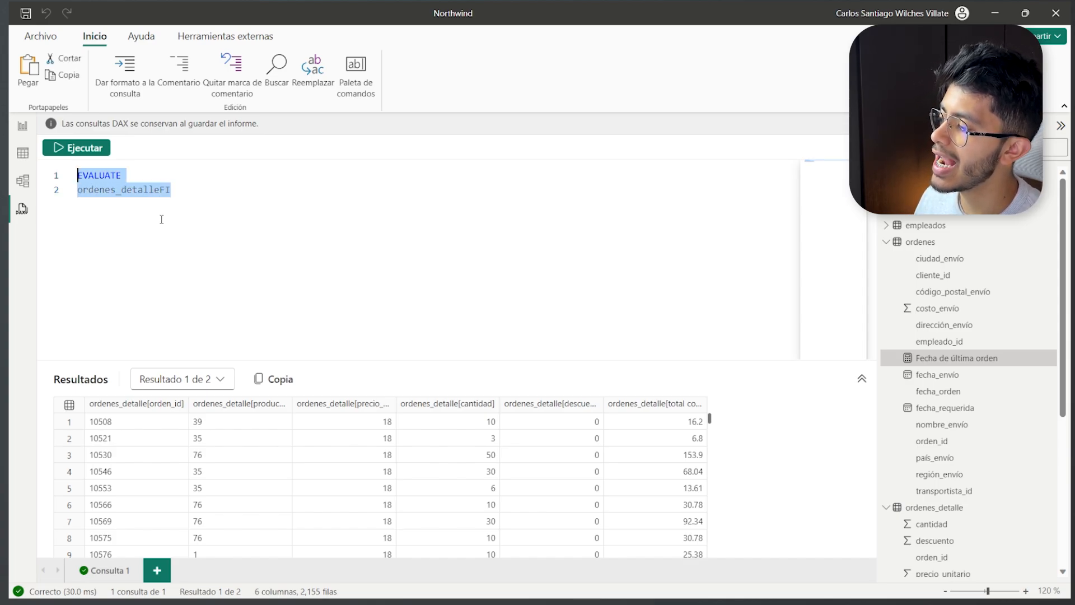
key("ctrl+shift+Right")
key("shift+Right")
key("BackSpace")
type("FILTER(")
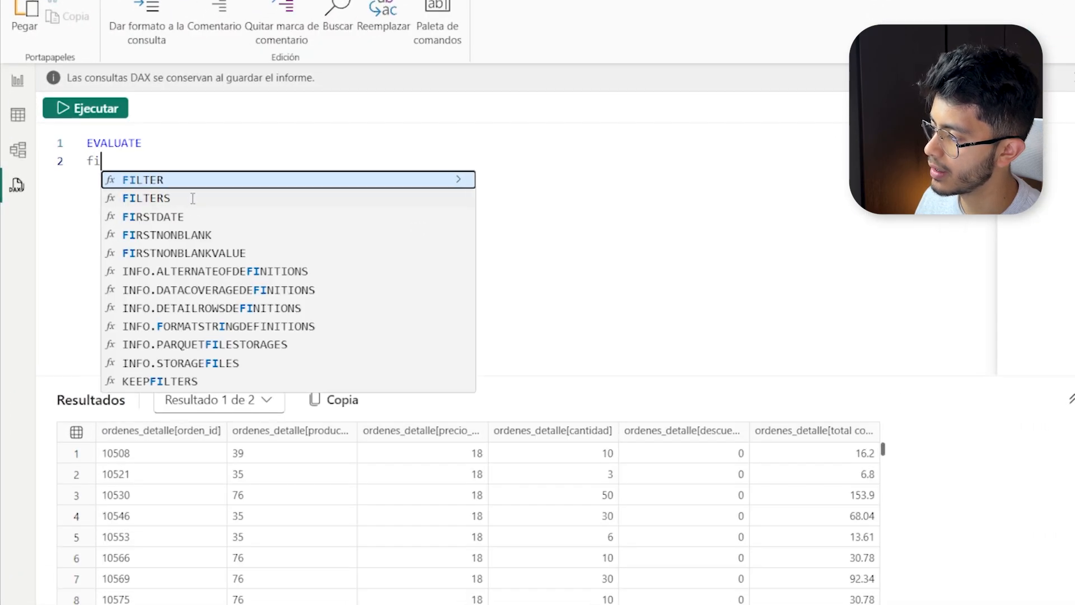
key("Escape")
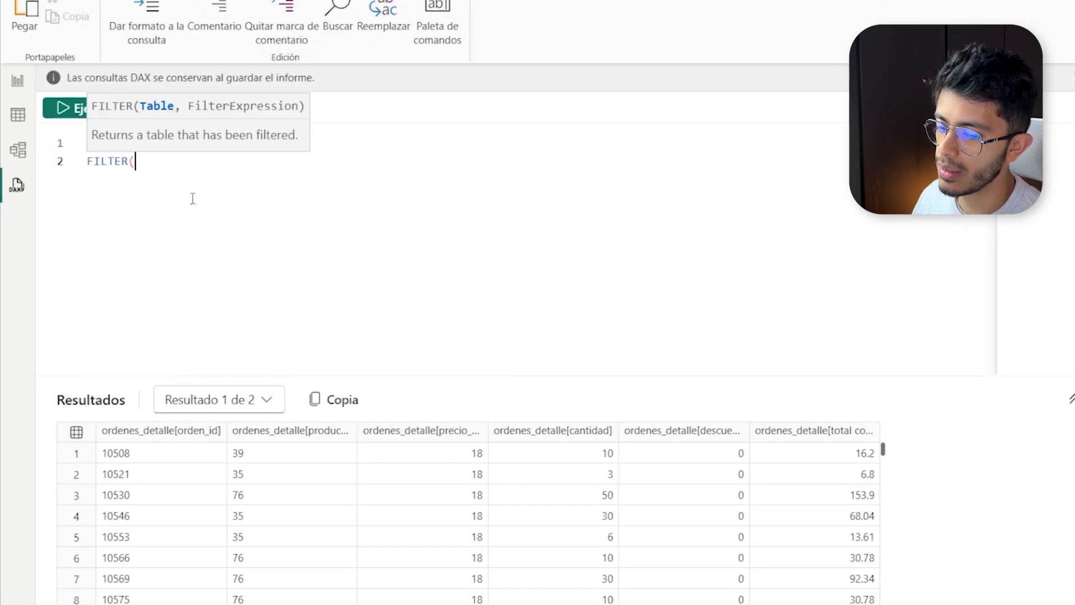
Step: Enter the calendario table as FILTER's first argument on a new line
key("Return")
type("cal")
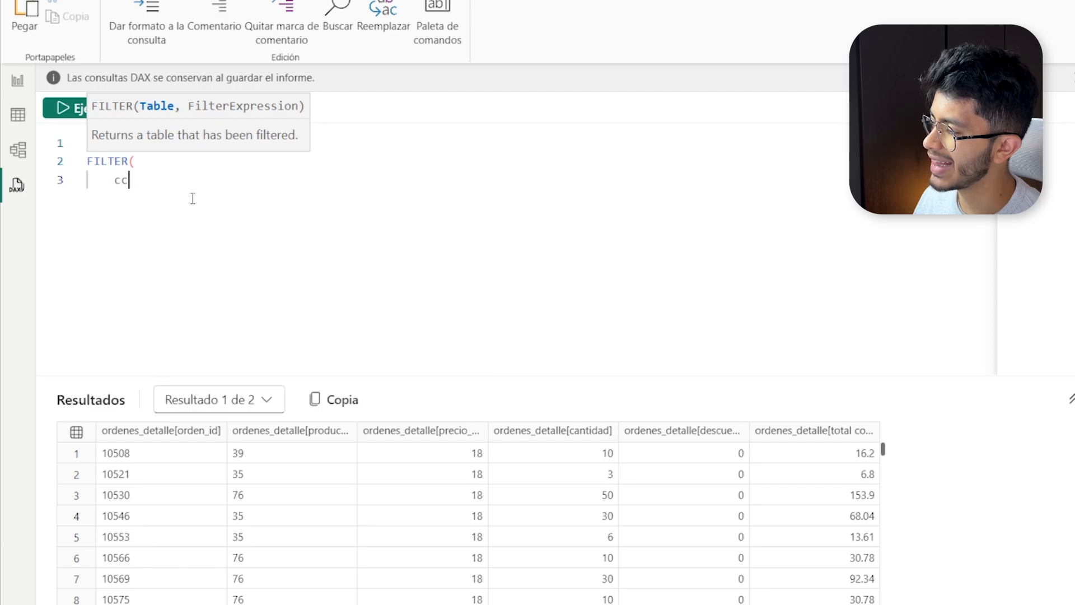
key("Down")
key("Down")
key("Down")
key("Tab")
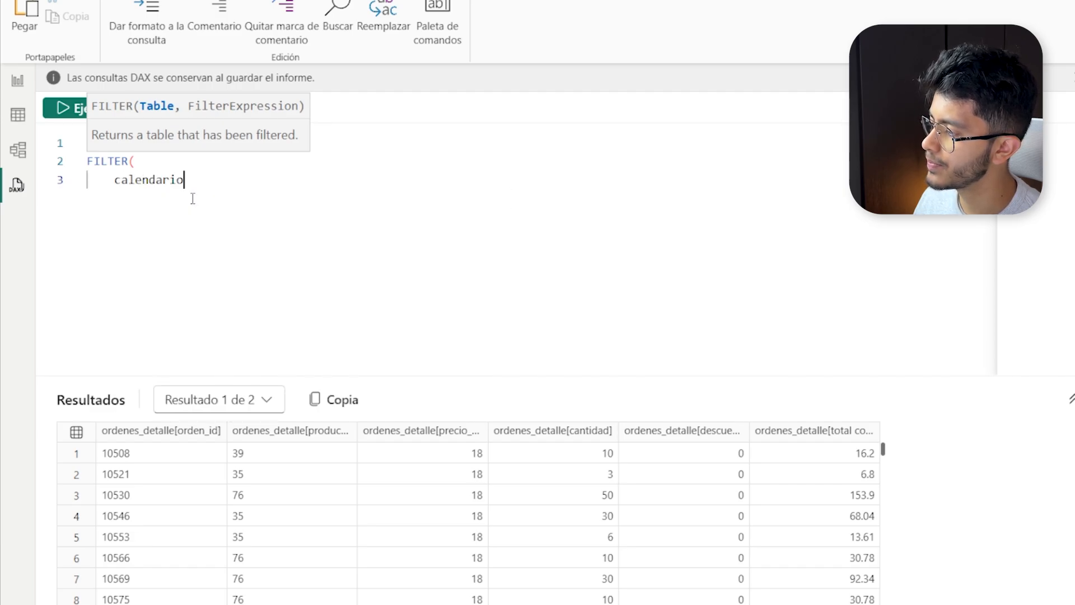
Step: Start FILTER's condition with the calendario[Año] column and the in operator
type(",")
type(" cale")
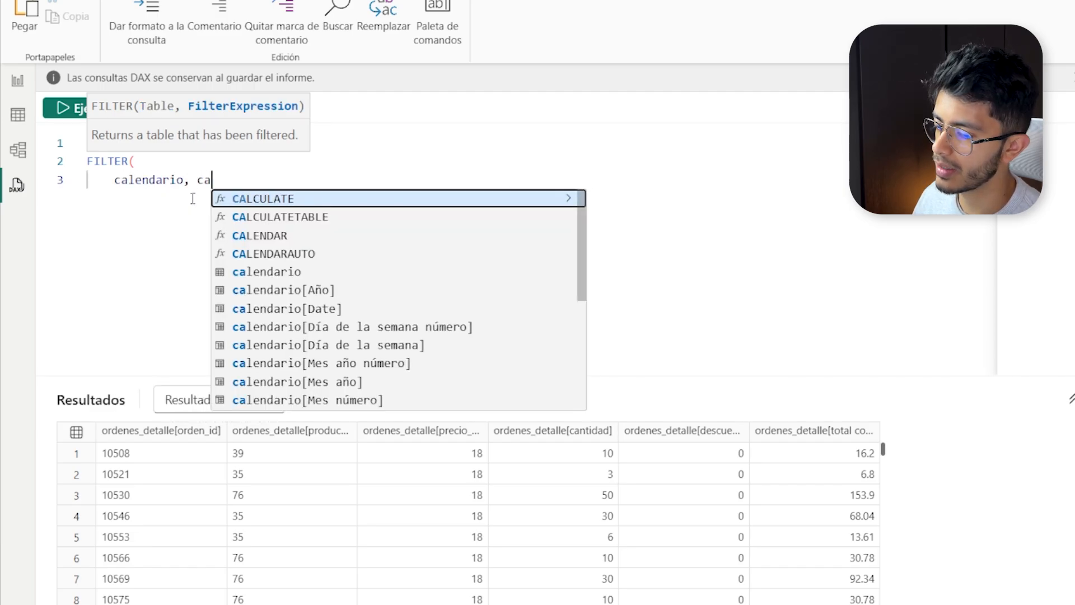
key("Down")
key("Down")
key("Down")
key("Tab")
type("in ")
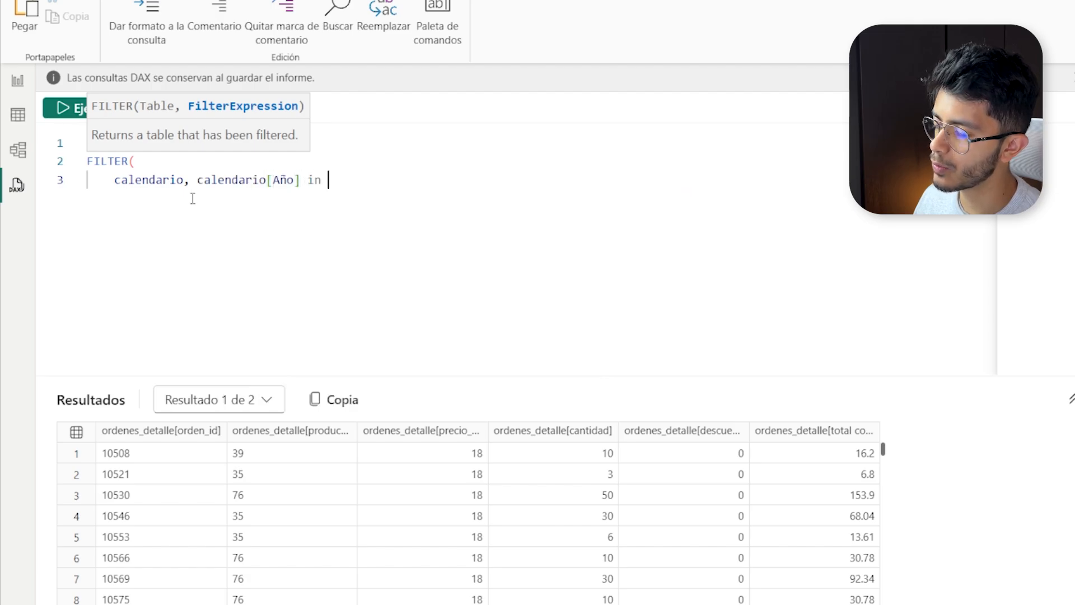
Step: Enter 1997 and 1998 in curly braces as the years that the condition accepts
type("{ 1998")
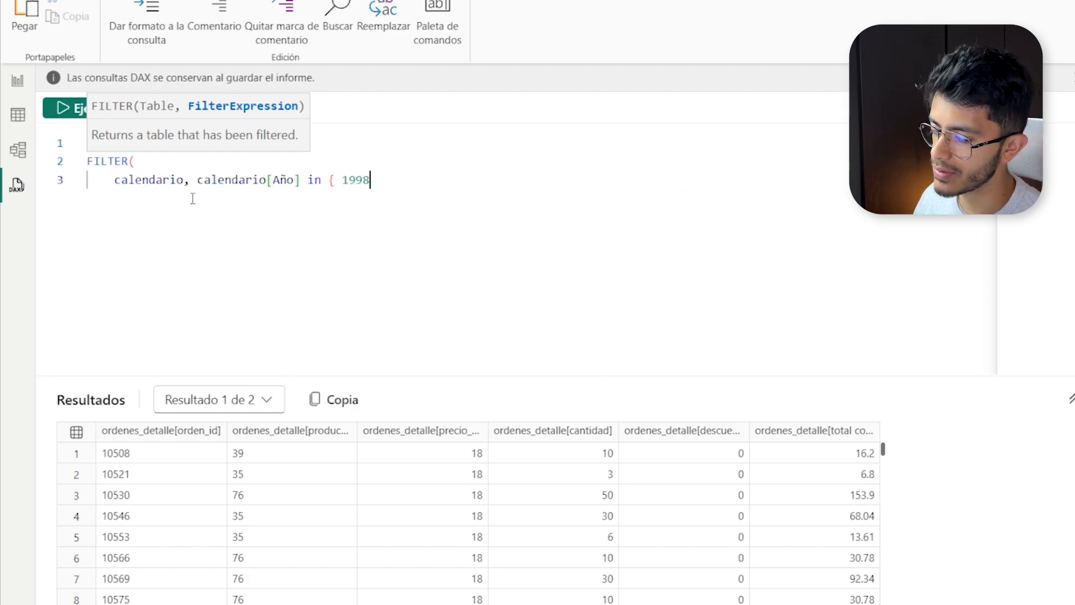
key("BackSpace")
type("7, 998")
key("BackSpace")
key("BackSpace")
key("BackSpace")
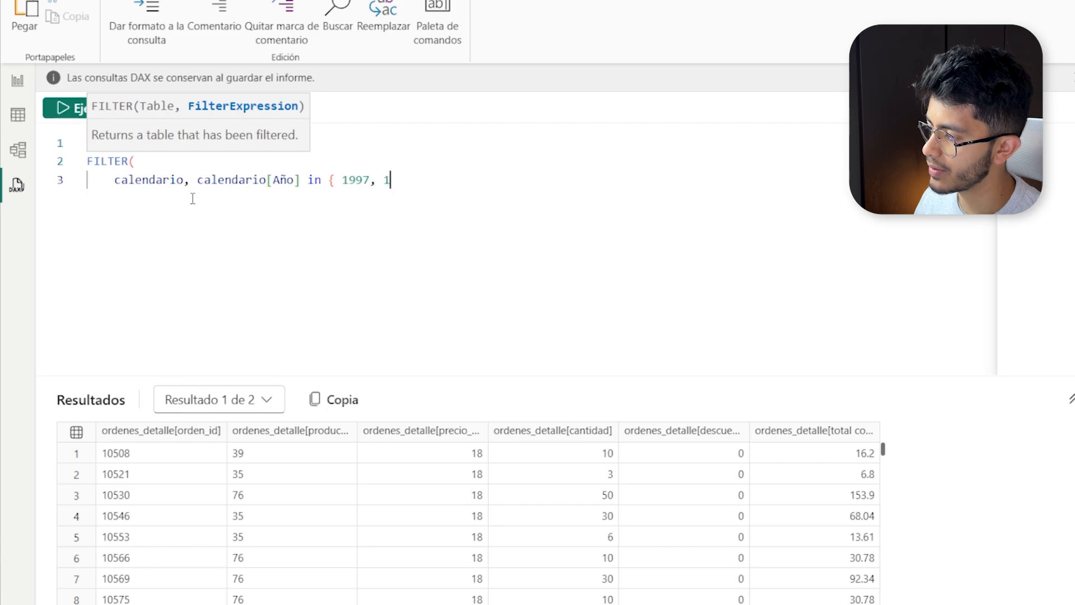
type("1998")
key("BackSpace")
key("BackSpace")
type("98 ")
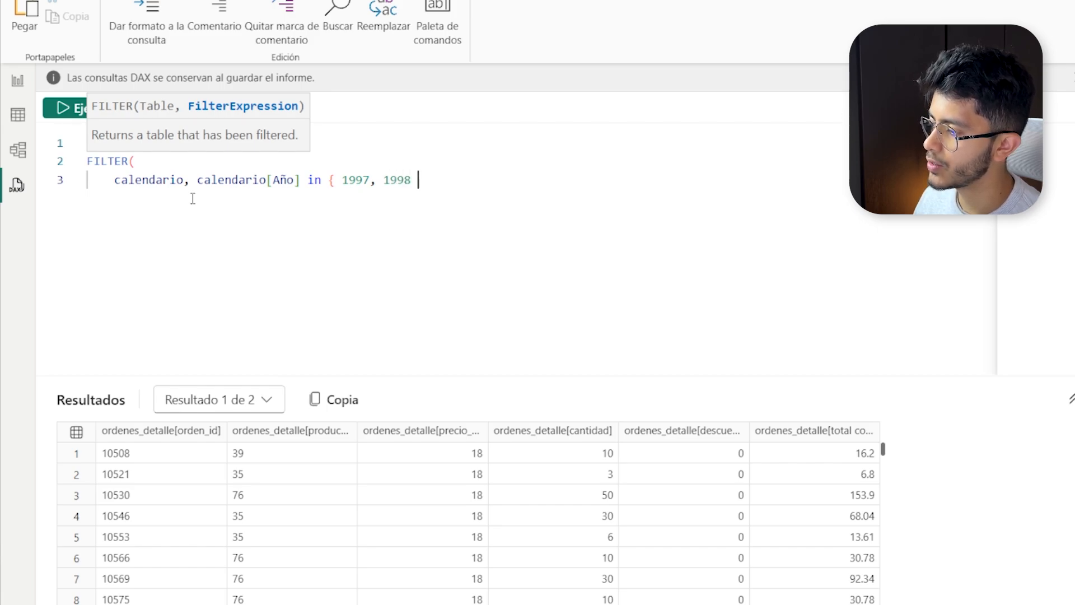
Step: Close the year list and the FILTER function, and run the query
type("}")
key("Return")
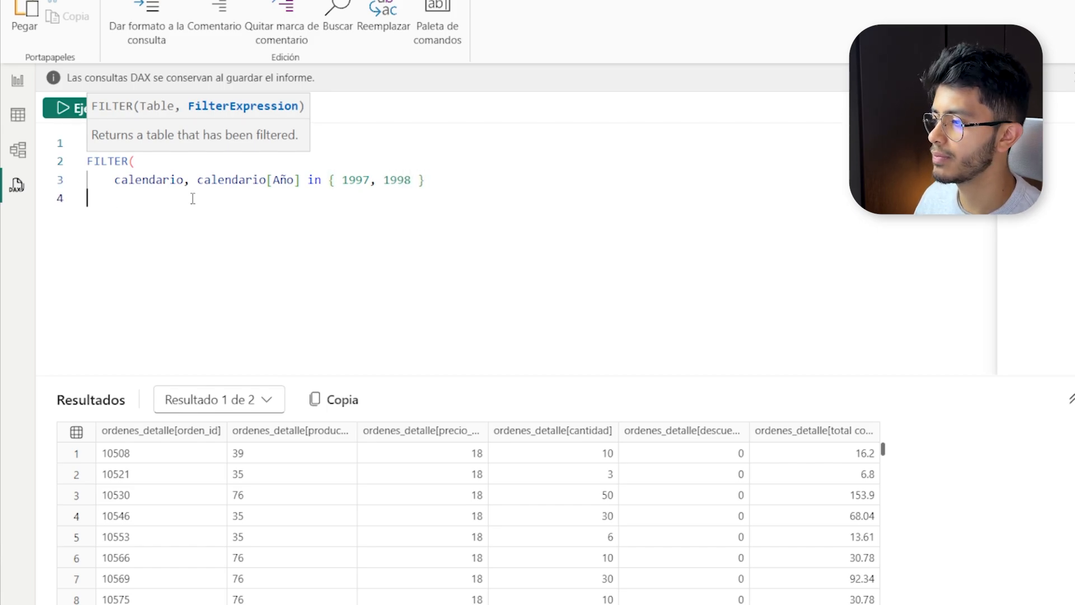
type(")")
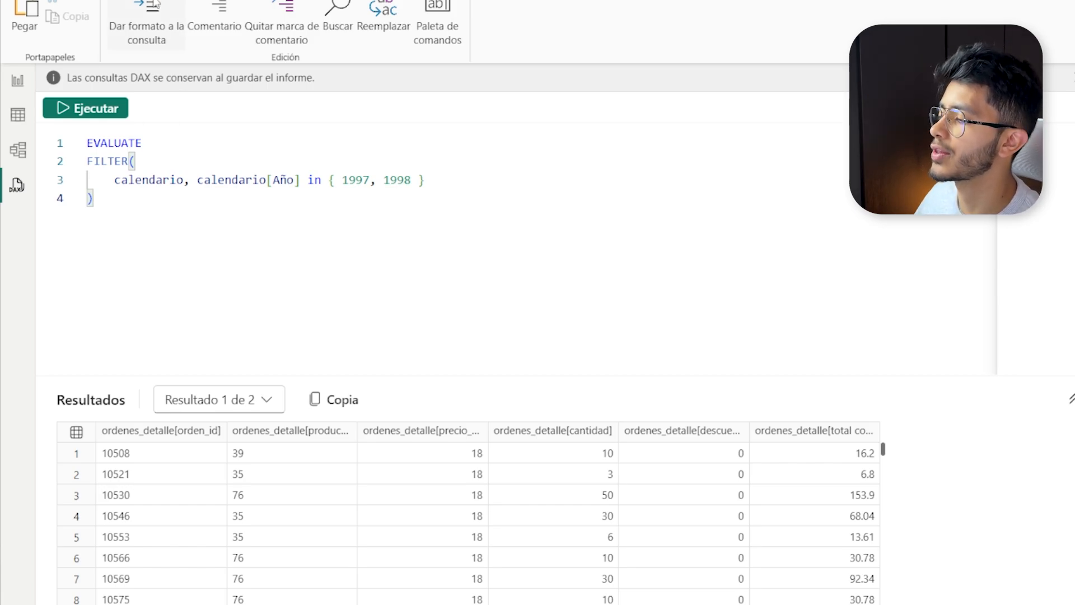
left_click(93, 111)
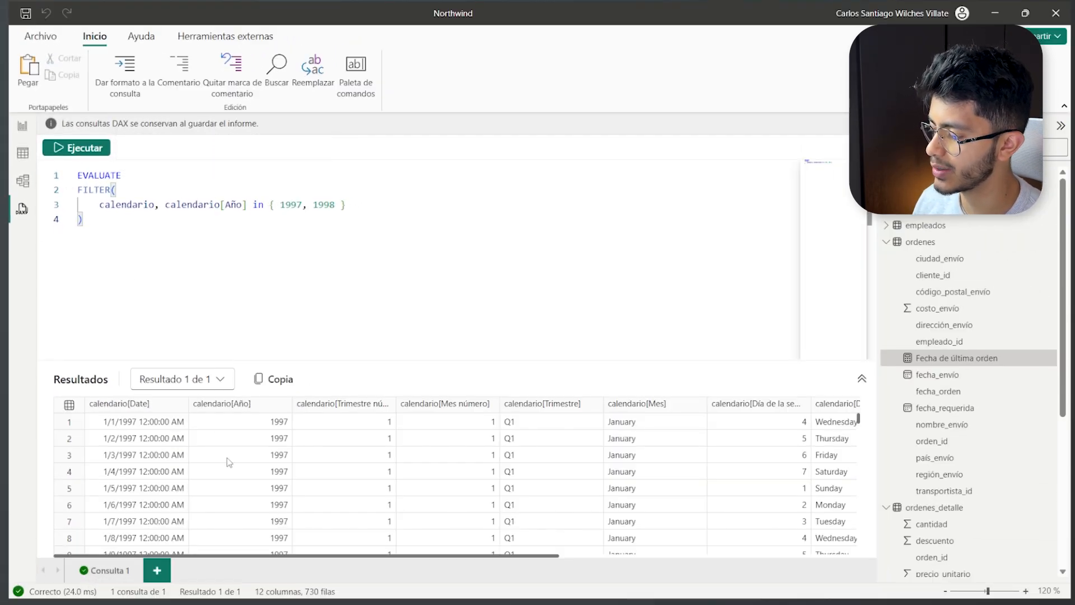
mouse_move(309, 557)
left_mouse_down()
mouse_move(600, 567)
mouse_move(304, 564)
left_mouse_up()
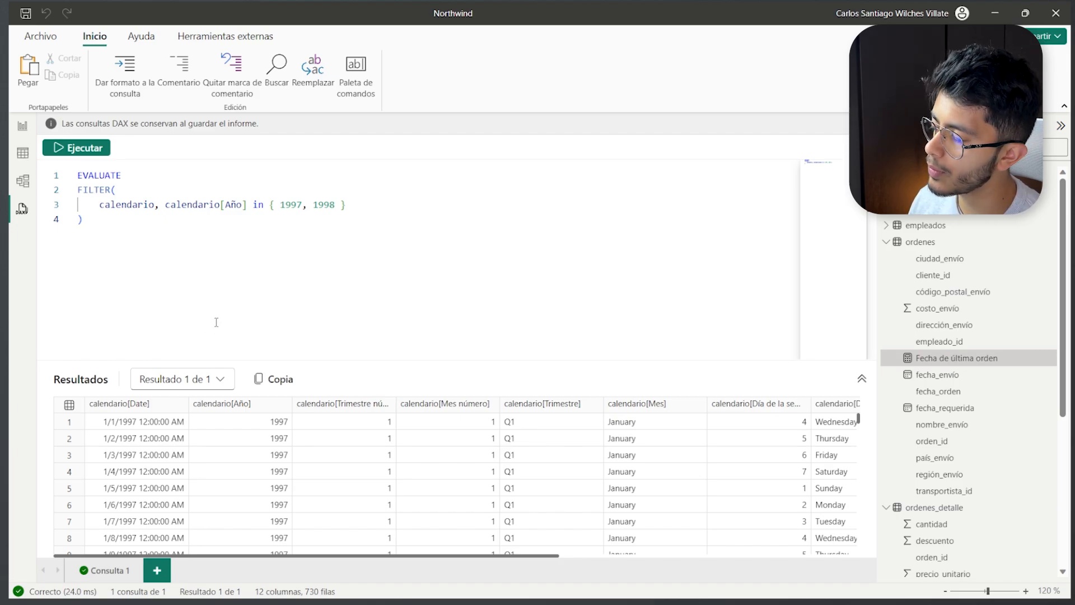
Step: Replace the FILTER expression under EVALUATE with a variable named _Resultado that starts with COUNTROWS
left_click_drag(216, 322, 73, 188)
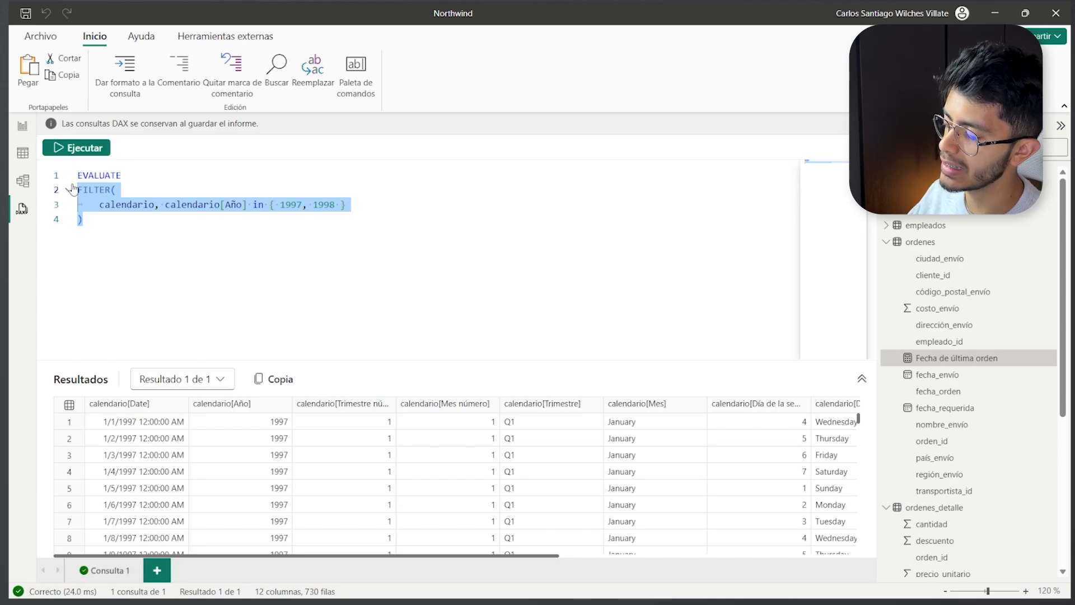
key("BackSpace")
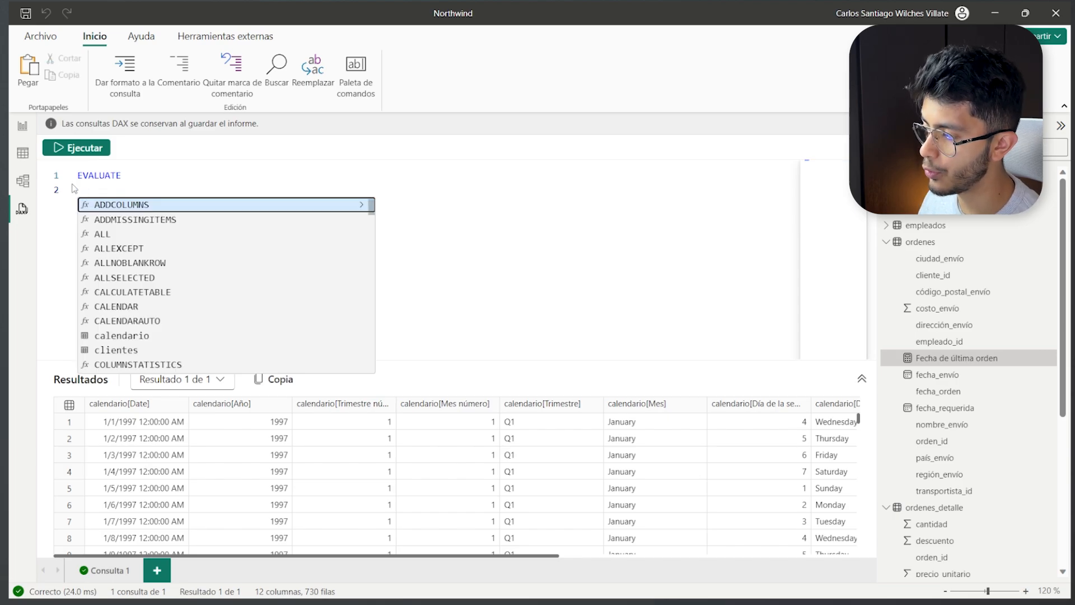
key("Escape")
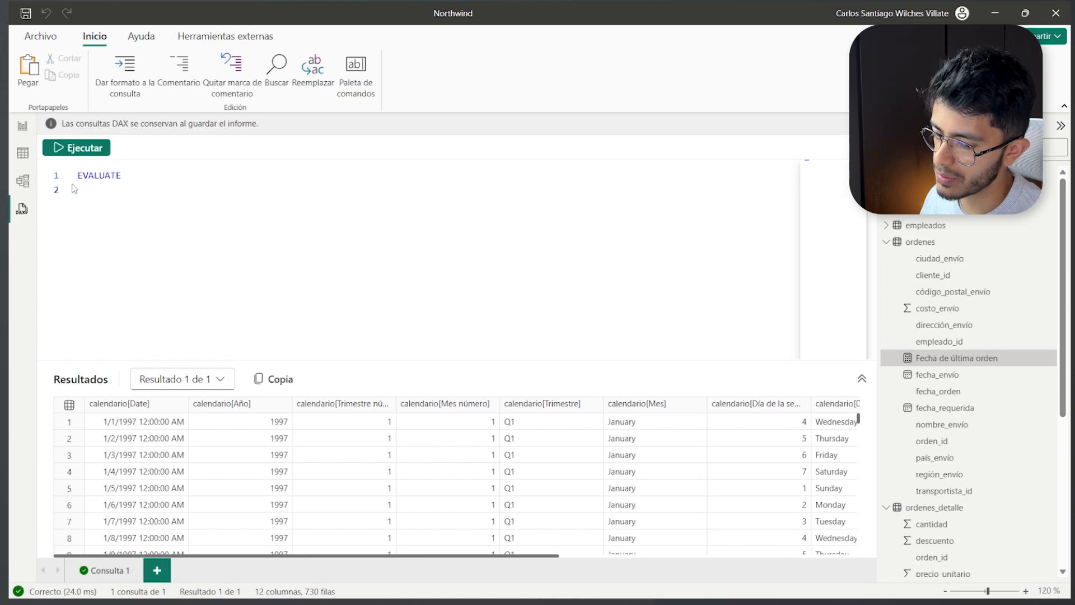
type("VAR")
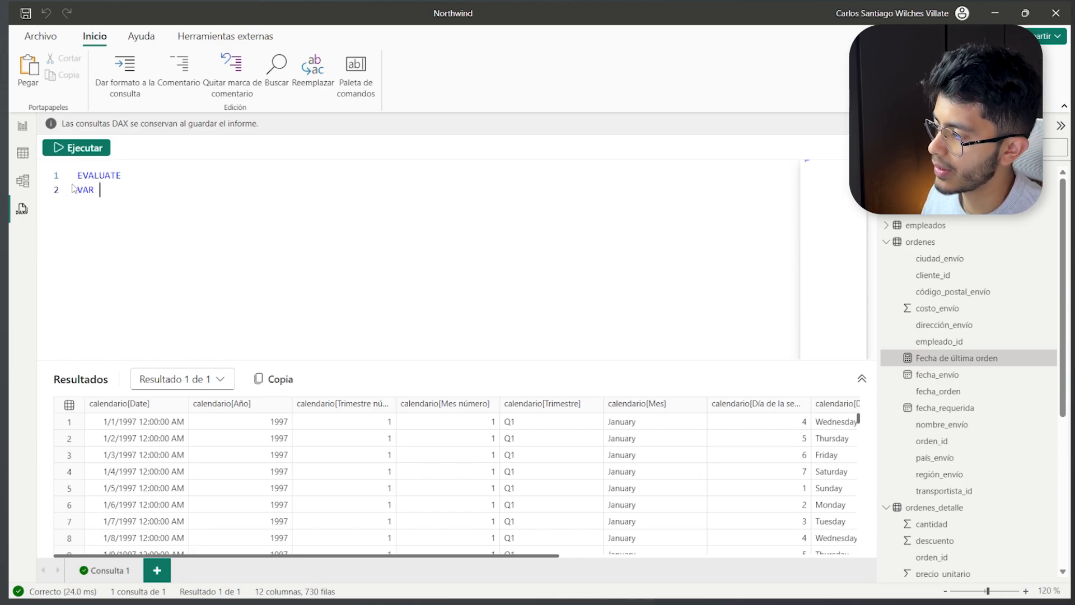
type("_Result")
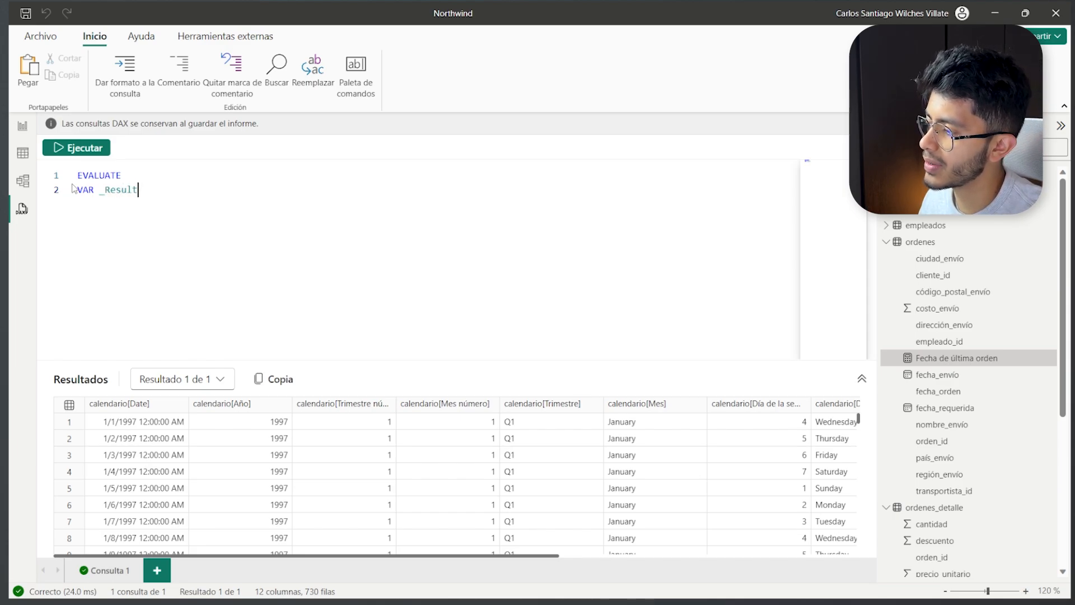
type("ado = countr")
key("Tab")
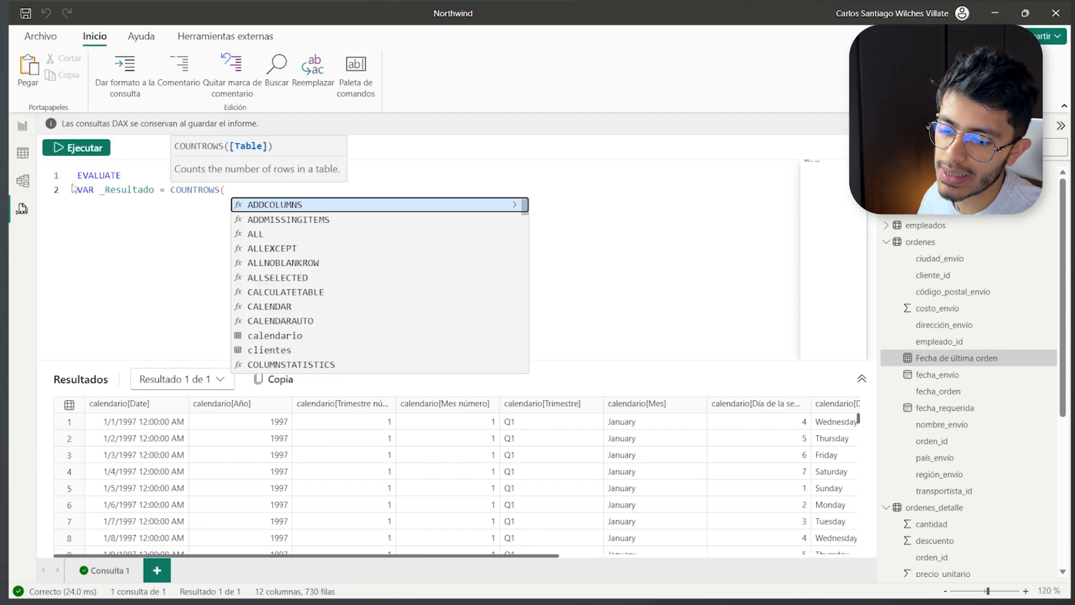
Step: Nest a FILTER function over the ordenes table inside COUNTROWS
type("fi")
key("Tab")
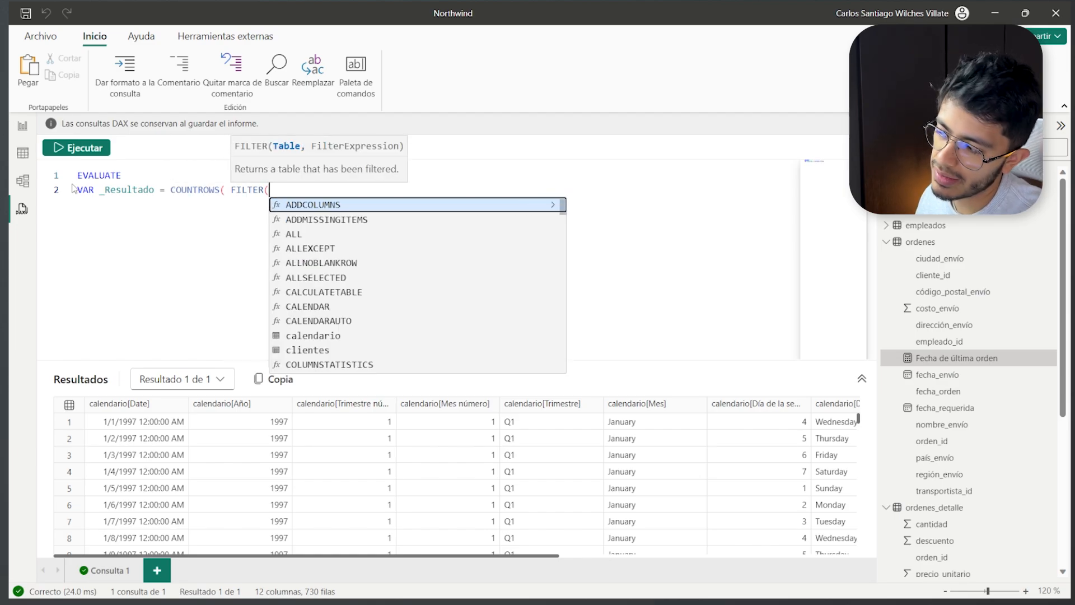
type("or")
key("Down")
key("Up")
key("Tab")
type(", ")
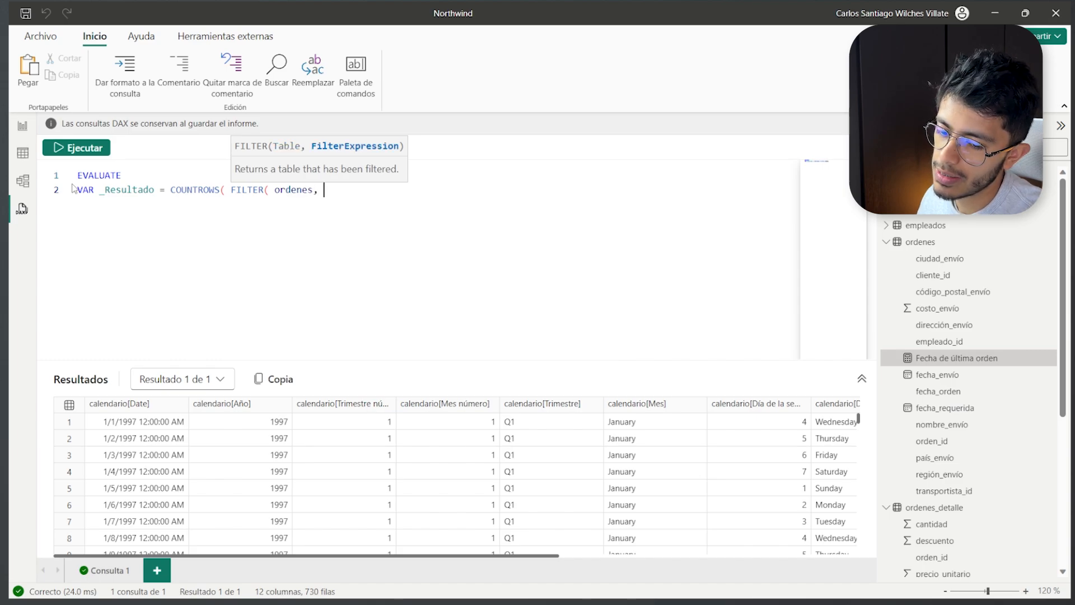
Step: Set the filter condition to ordenes[cliente_id] equal to the customer's ID code in capitals, and close both functions
type("cli")
key("Tab")
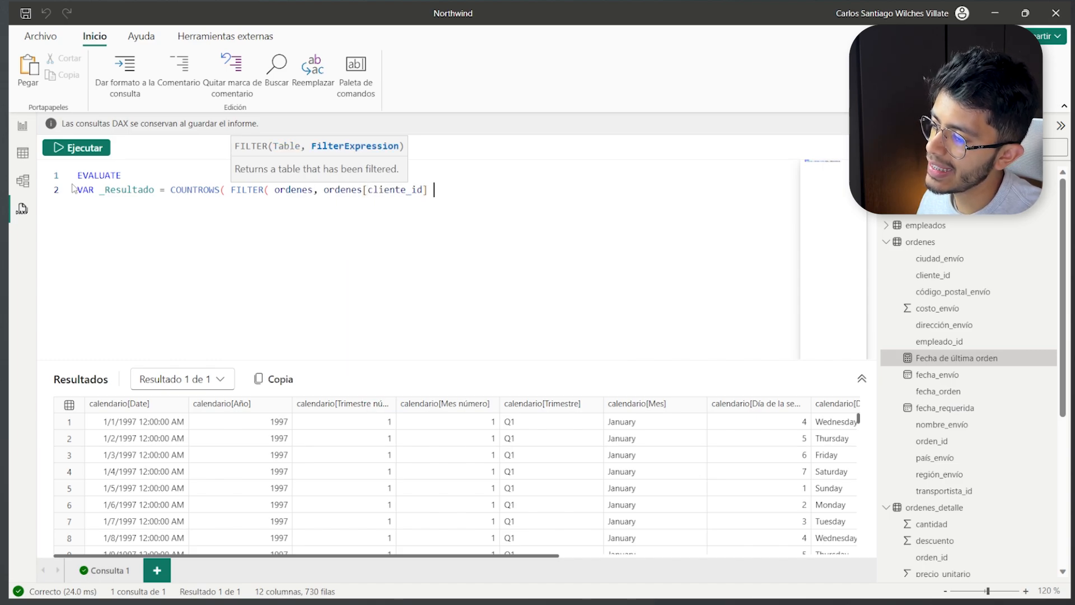
type("= \"alf")
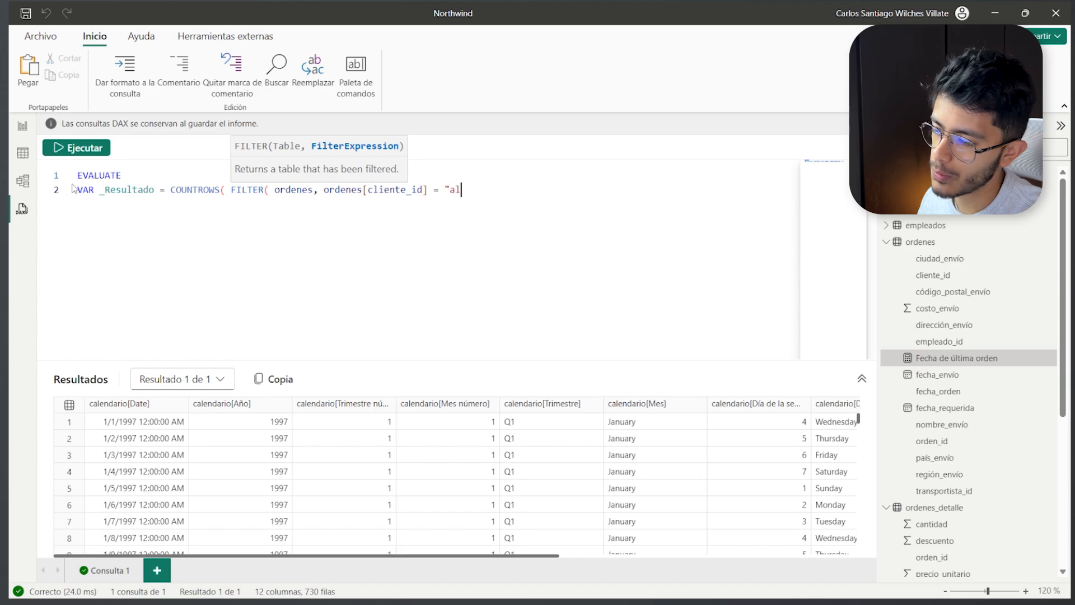
key("BackSpace")
key("BackSpace")
key("BackSpace")
key("BackSpace")
type("\"")
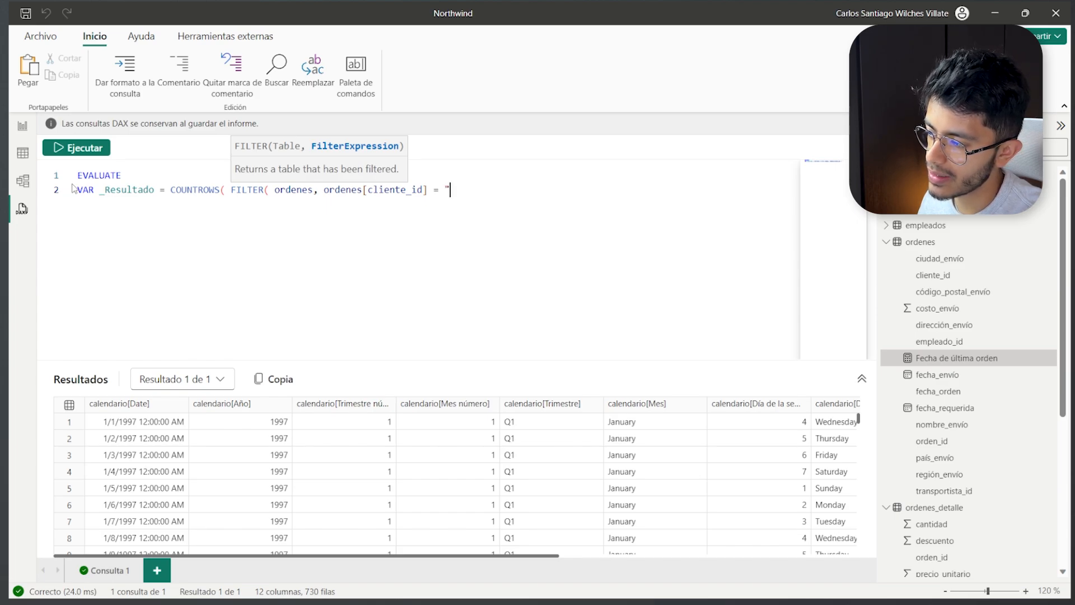
type("ALF")
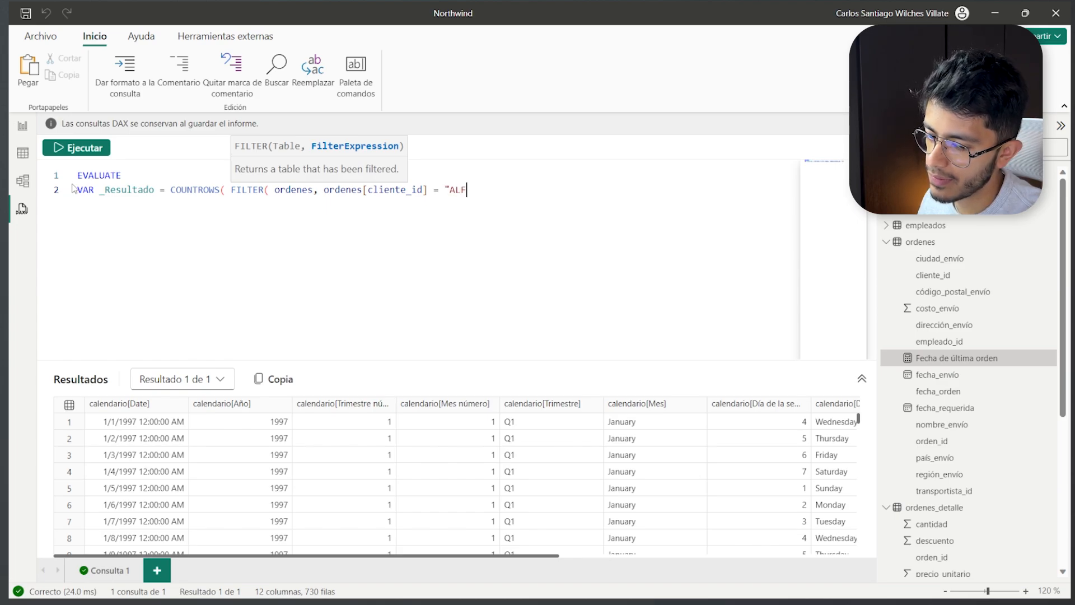
type("KI\" ) ")
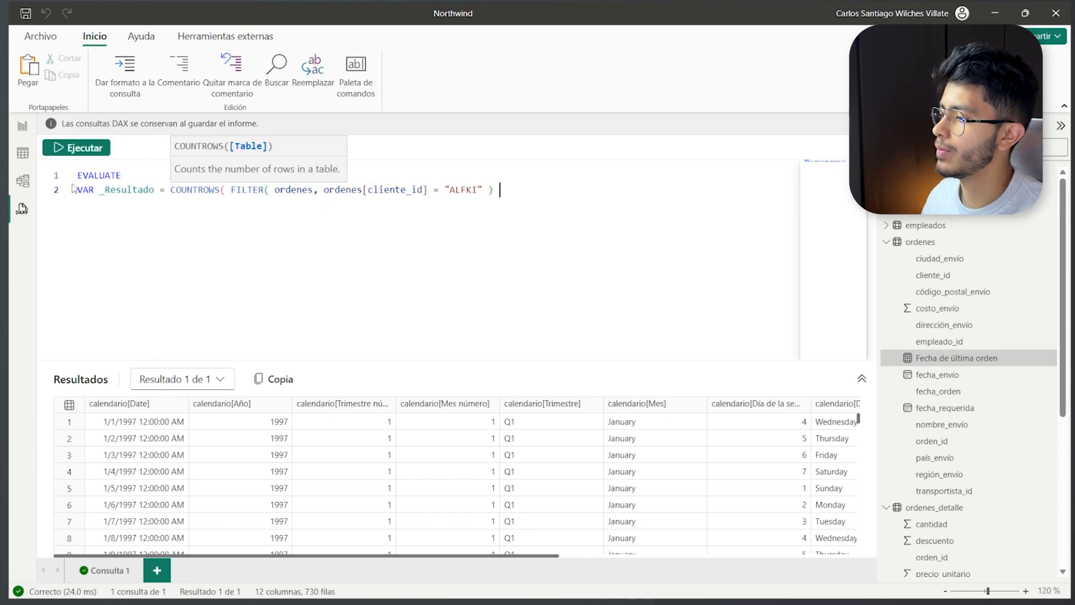
type(")")
key("Return")
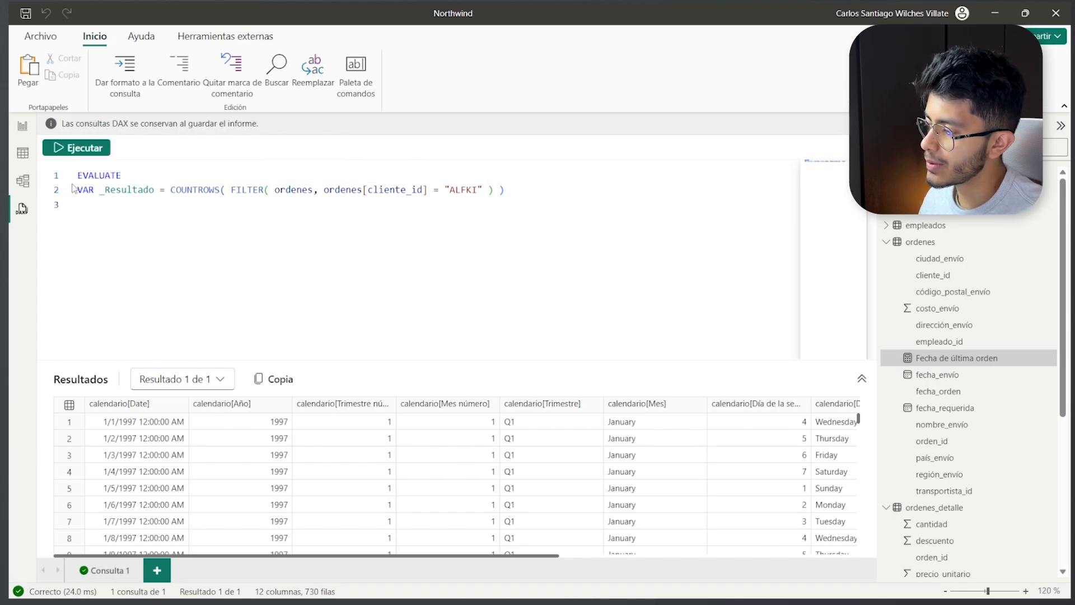
Step: Add a RETURN clause that returns _Resultado and run the query
type("RETURN")
key("Return")
key("Return")
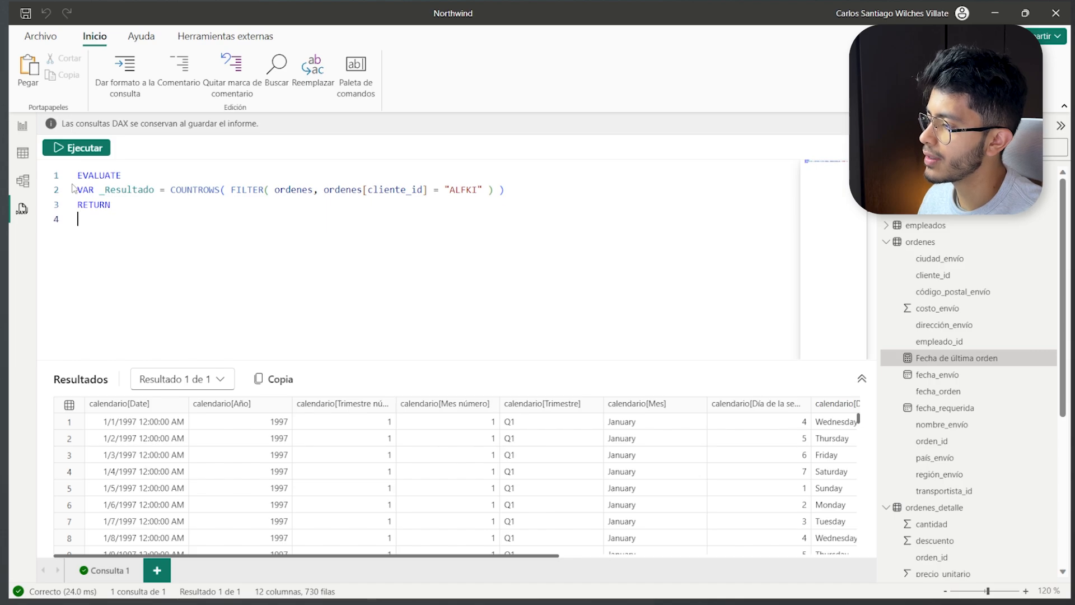
type("_Resultado")
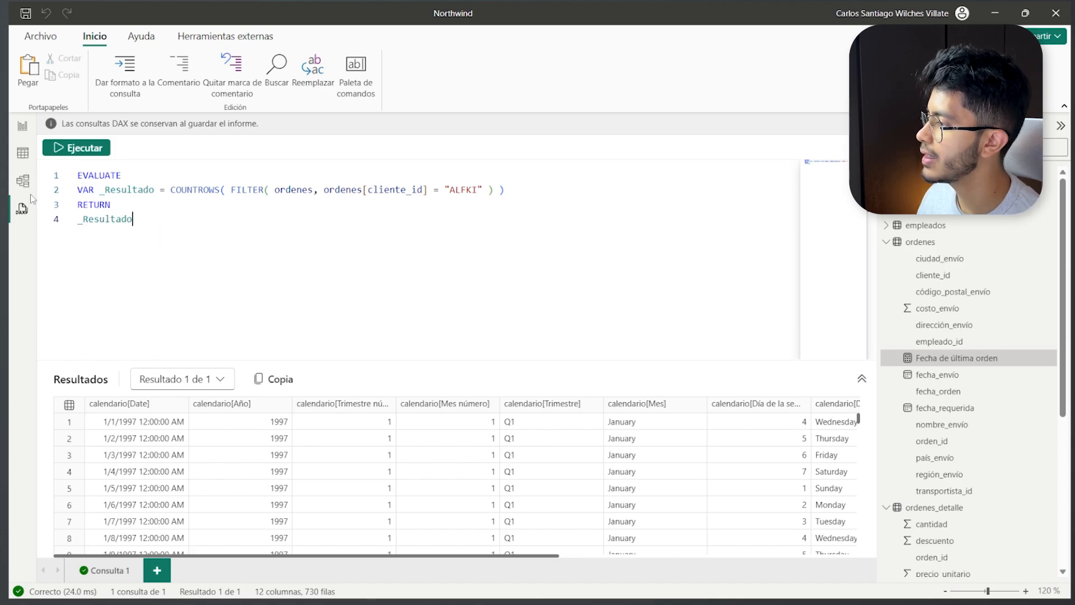
left_click(79, 149)
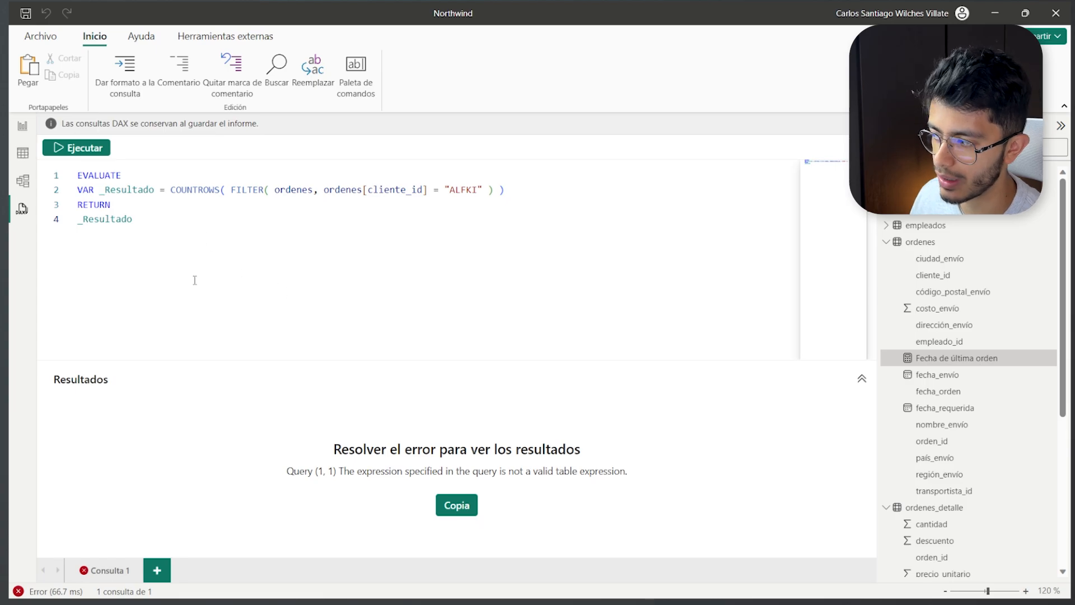
Step: Wrap the returned _Resultado in curly braces as a table constructor and run the query
left_click(132, 206)
key("Right")
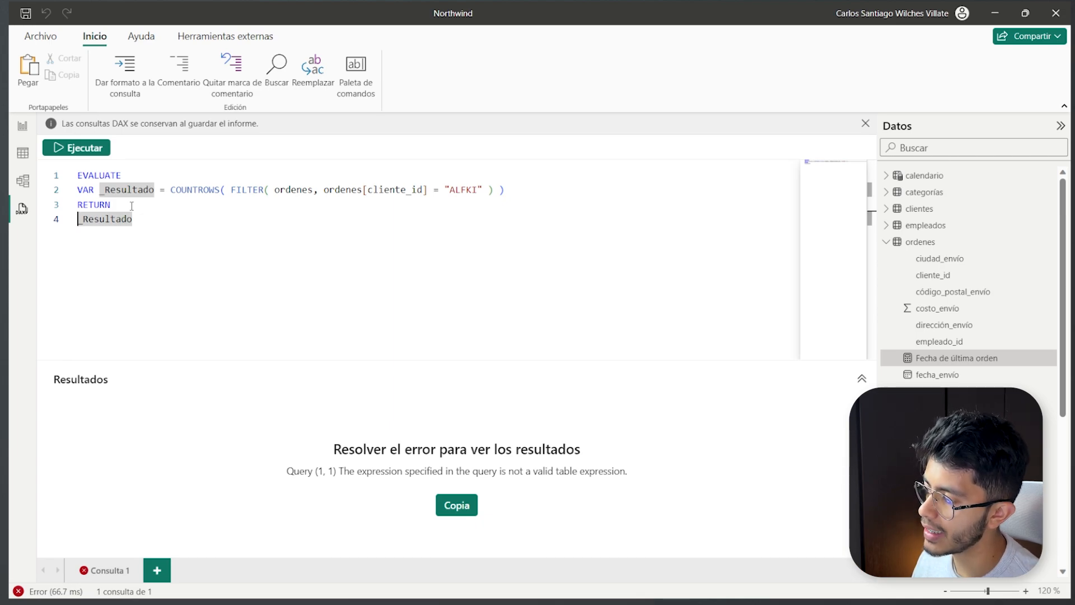
type("{")
key("Right")
key("Right")
key("Right")
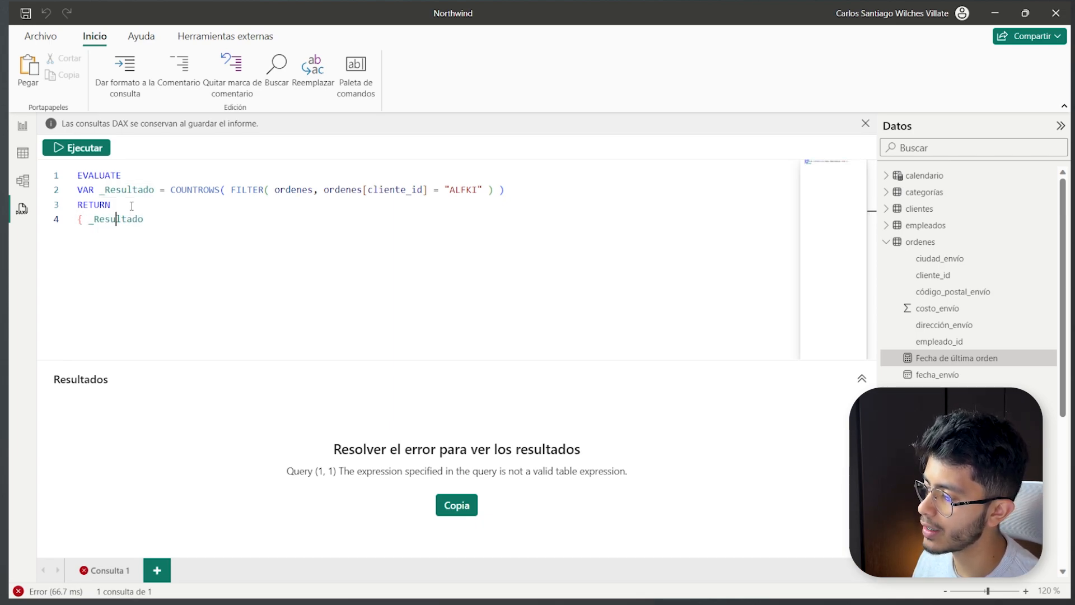
key("Right")
type("}")
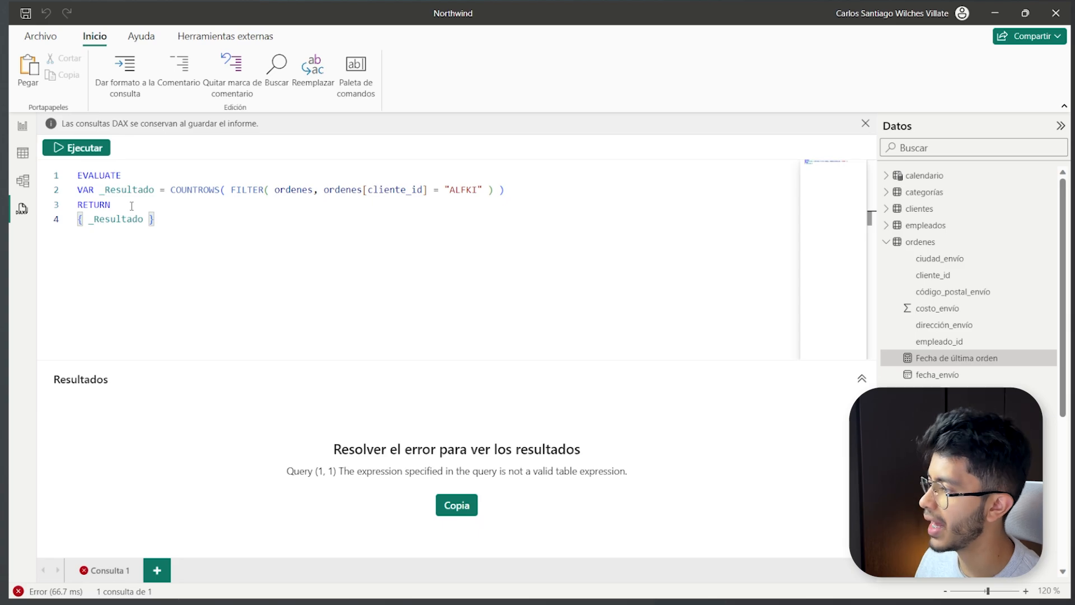
left_click(89, 148)
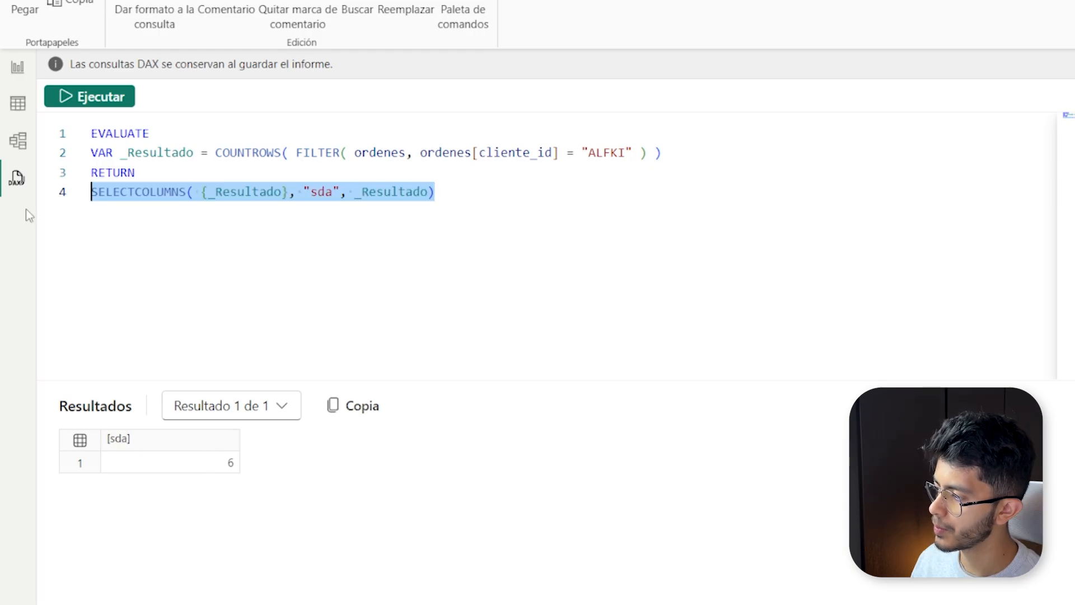
Step: Replace the expression after RETURN with a SELECTCOLUMNS function that takes { _Resultado } as its table
key("BackSpace")
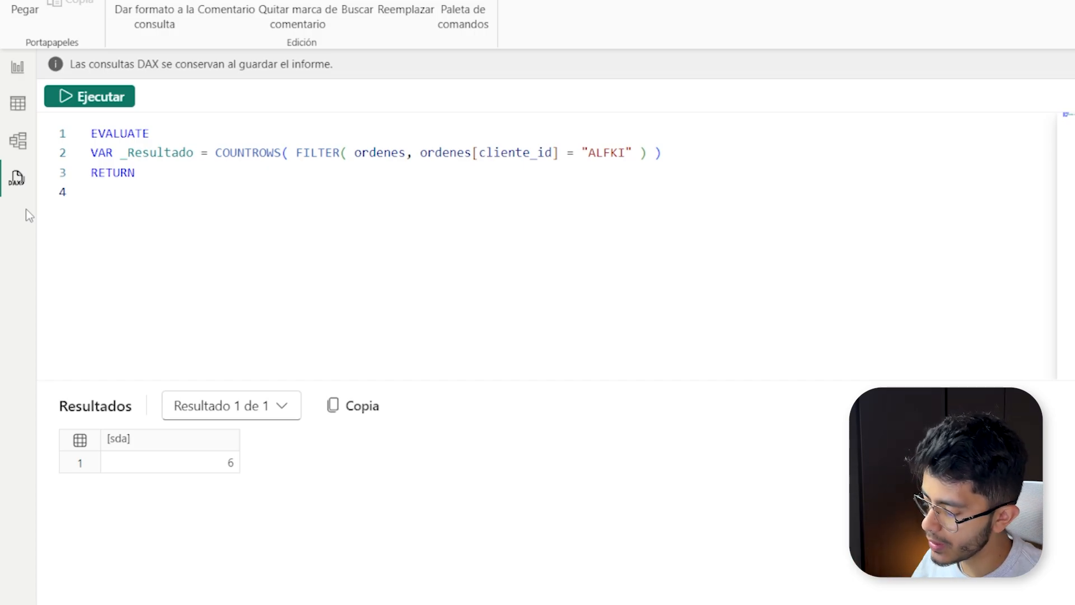
type("sele")
key("Tab")
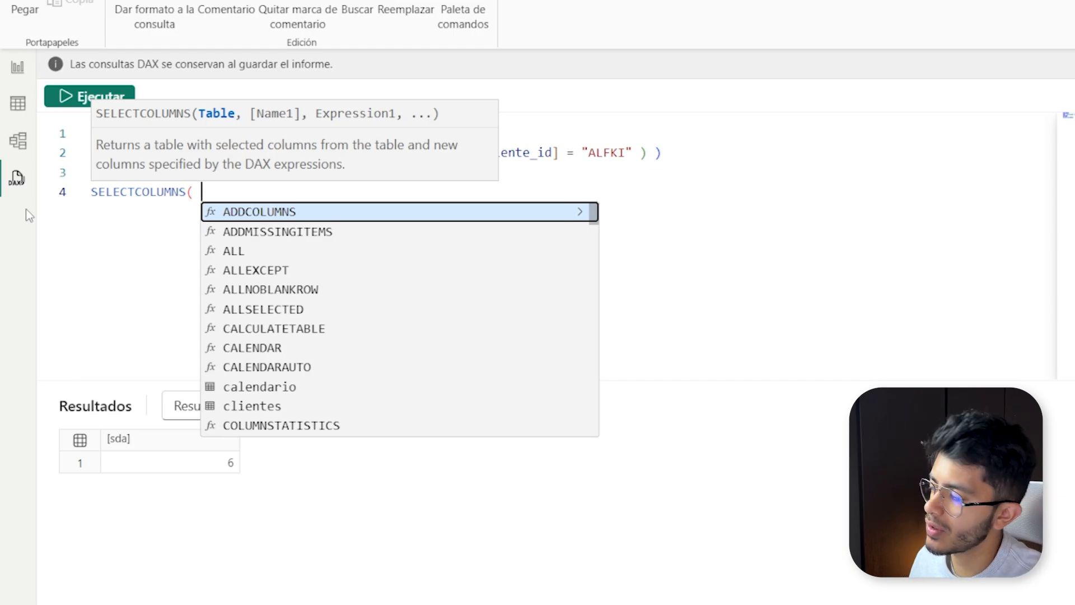
key("Escape")
key("Escape")
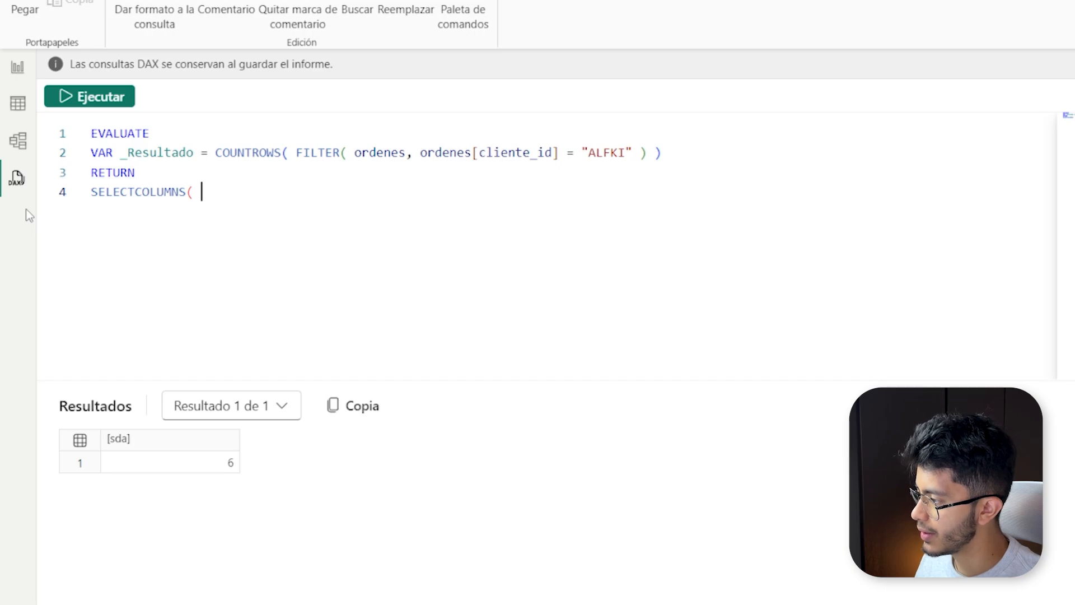
type("{")
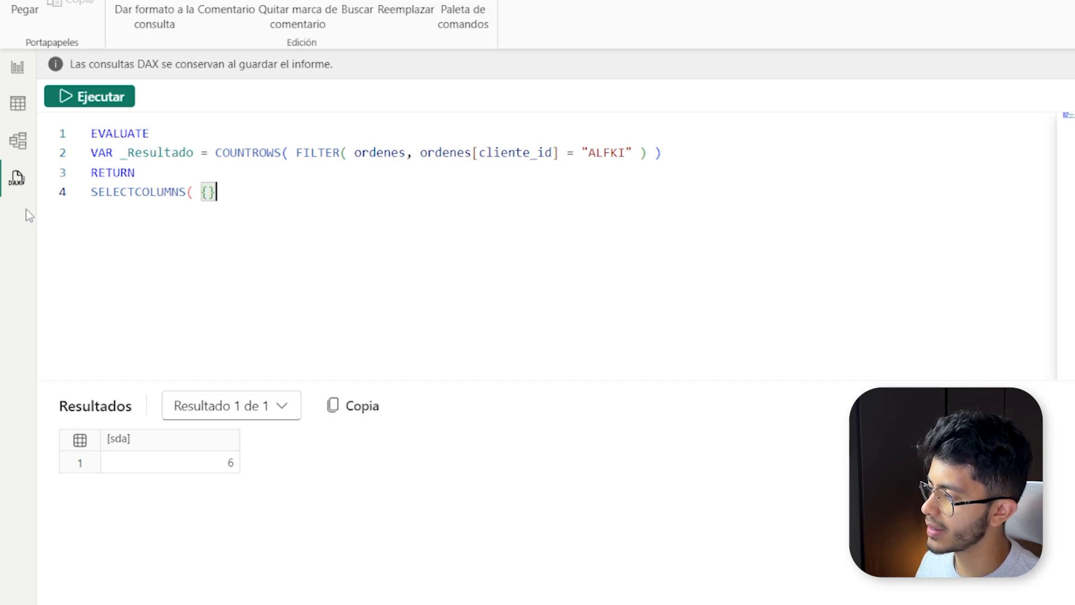
type(" _re")
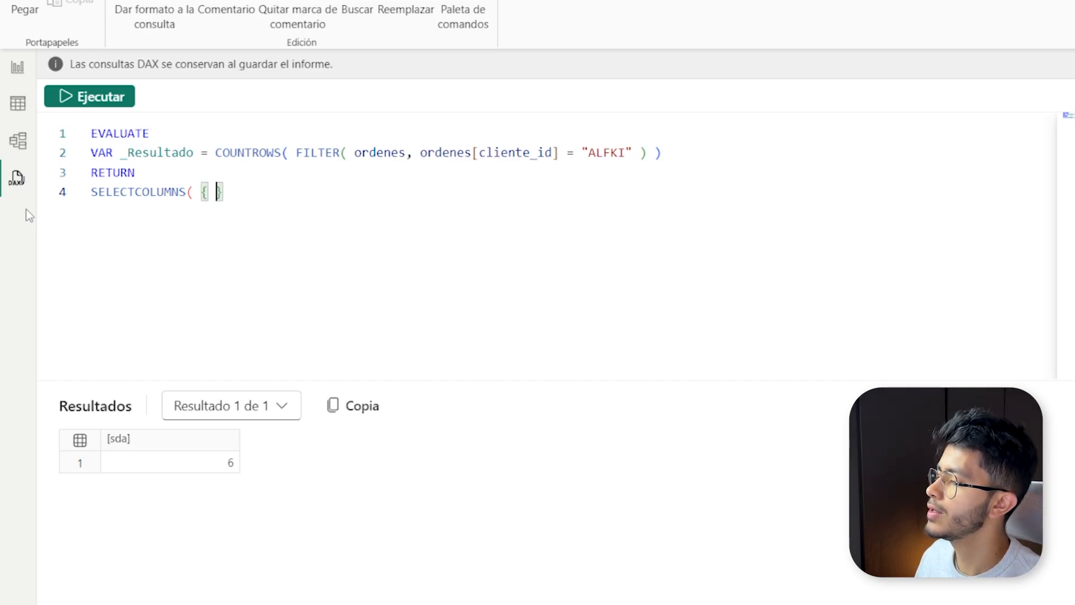
key("Tab")
type("}, ")
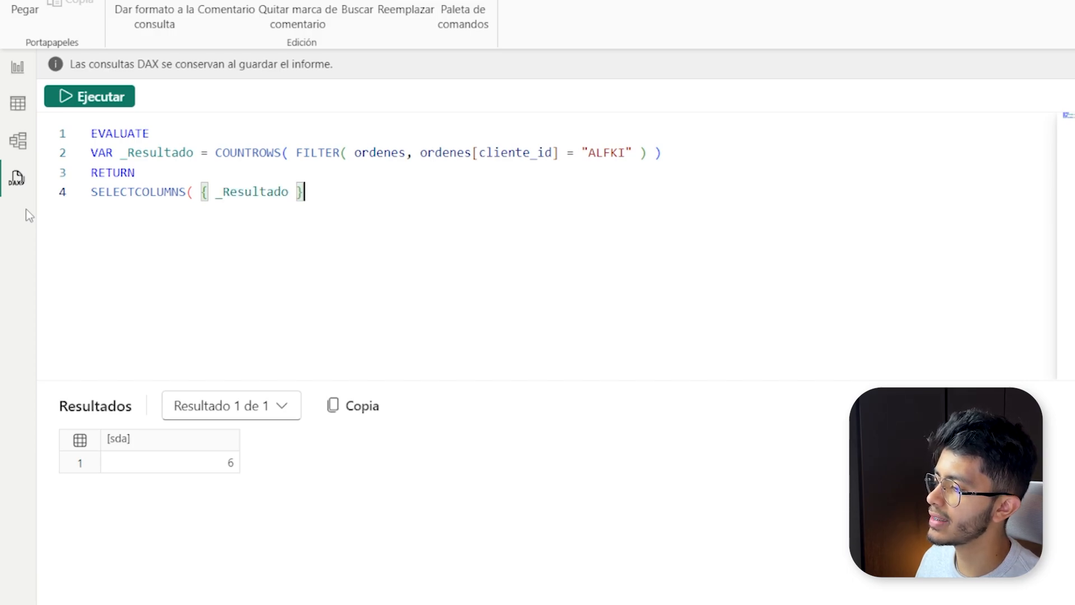
Step: Complete SELECTCOLUMNS with a column named "Resultado" that holds _Resultado, and run the query
type("\"")
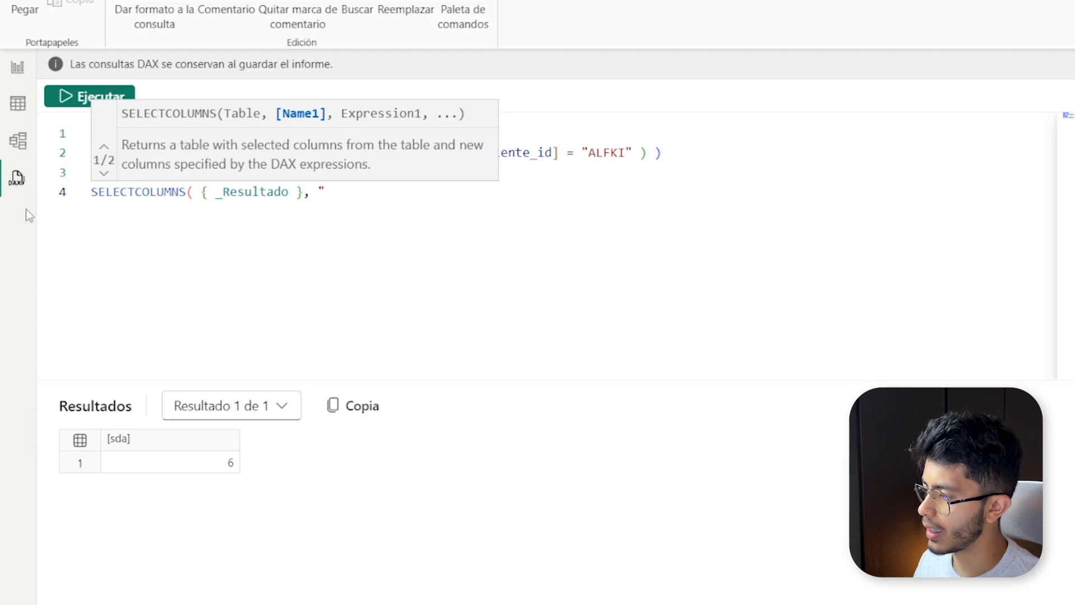
type("Resultad")
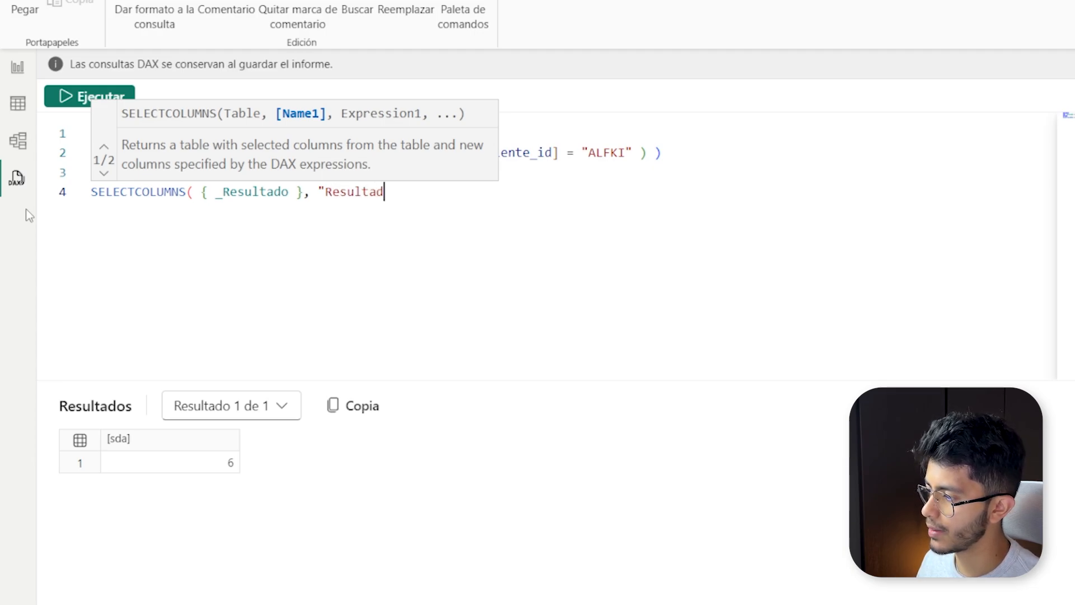
type("o\", _")
key("Tab")
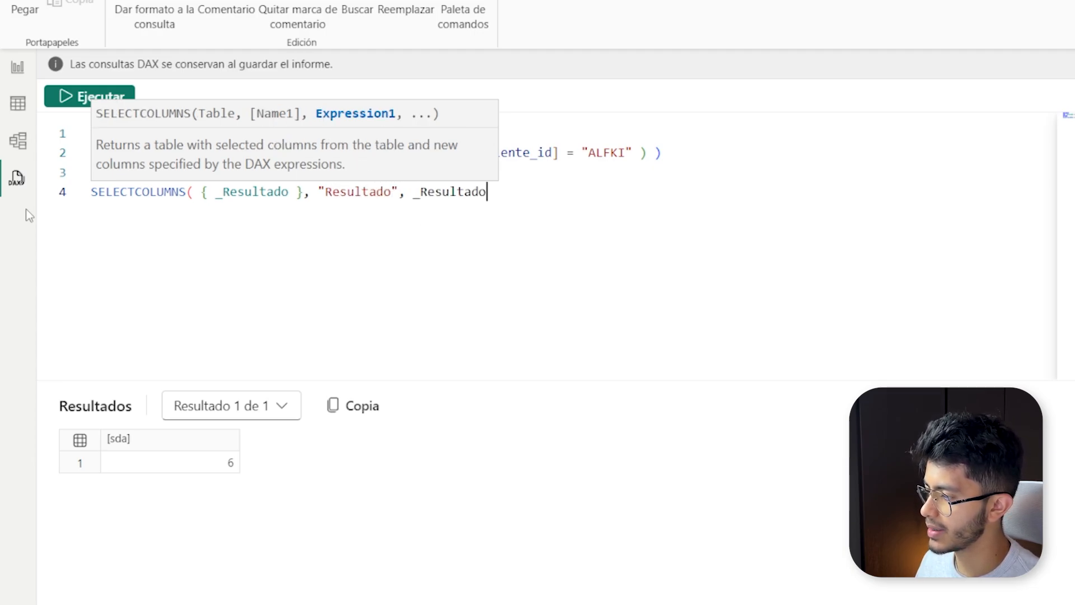
type(")")
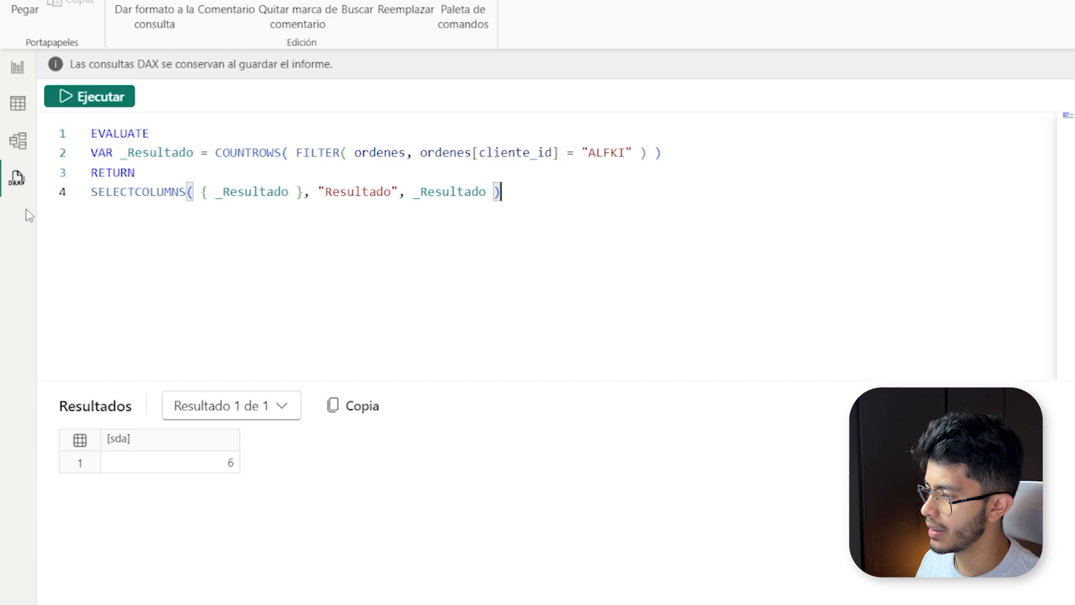
left_click(128, 99)
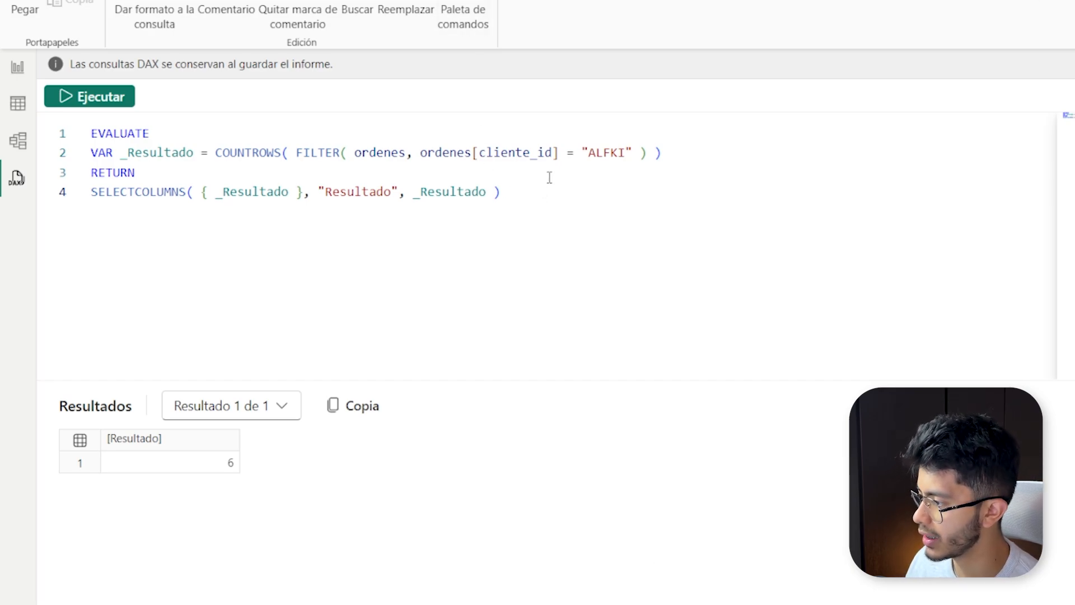
Step: Replace everything under EVALUATE with the opening of a SUMMARIZE function
left_click_drag(500, 191, 79, 144)
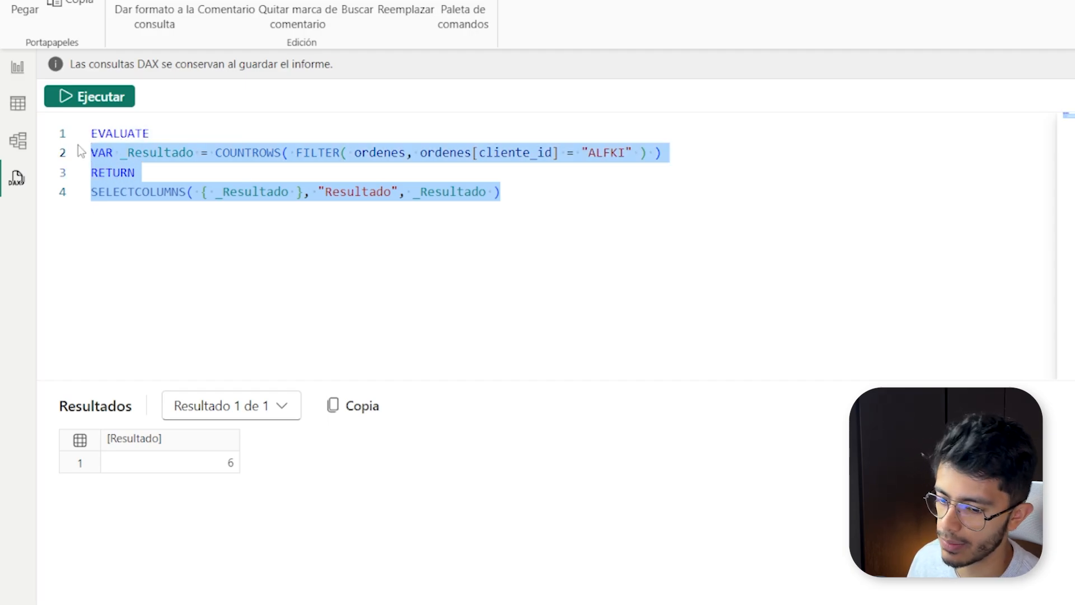
key("BackSpace")
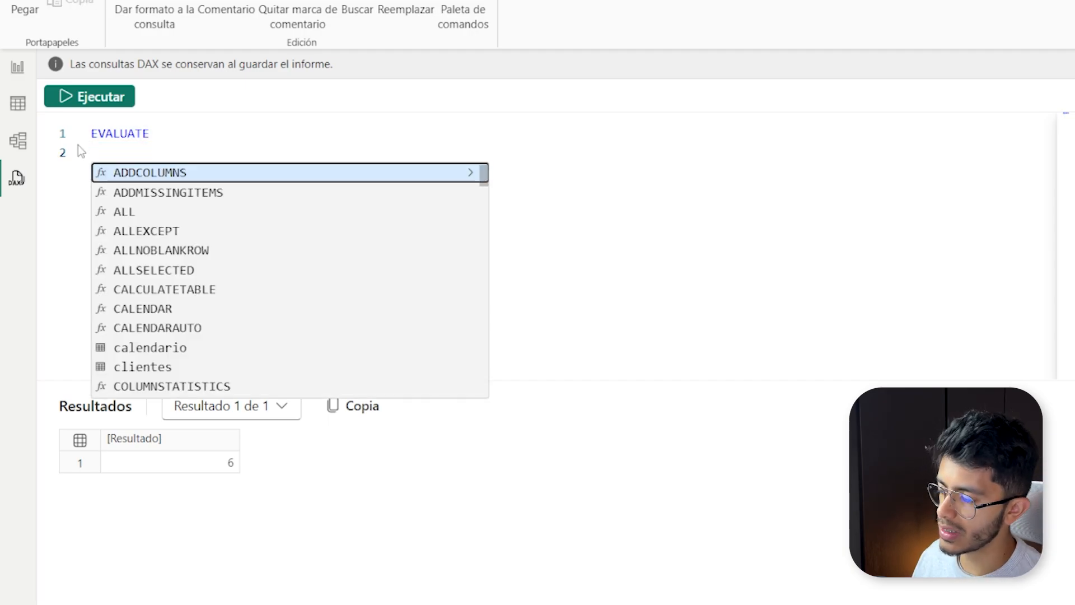
type("e")
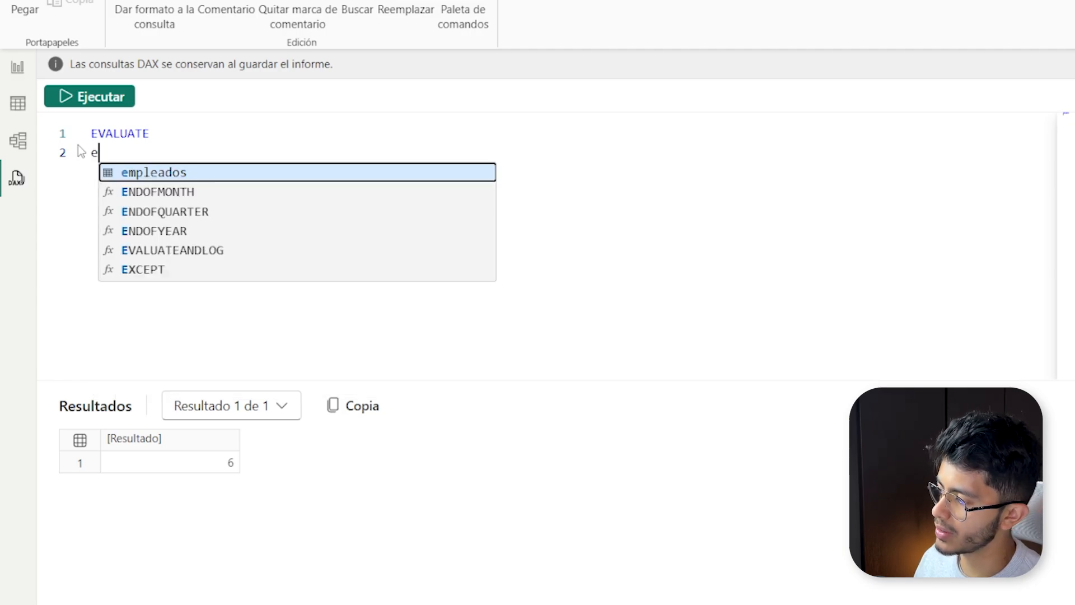
key("BackSpace")
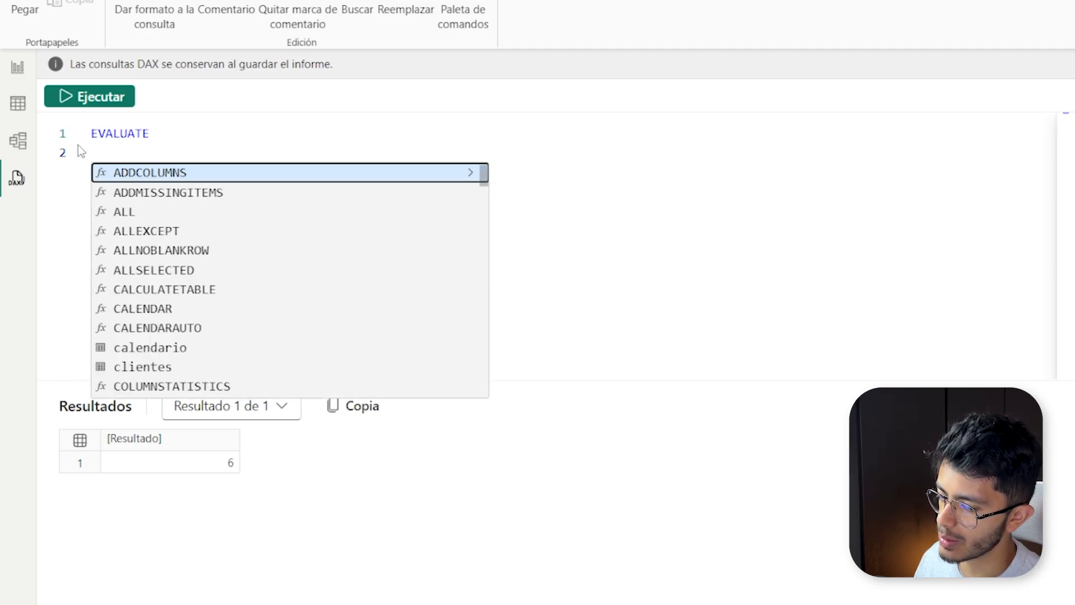
type("sum")
key("Tab")
key("Return")
key("Tab")
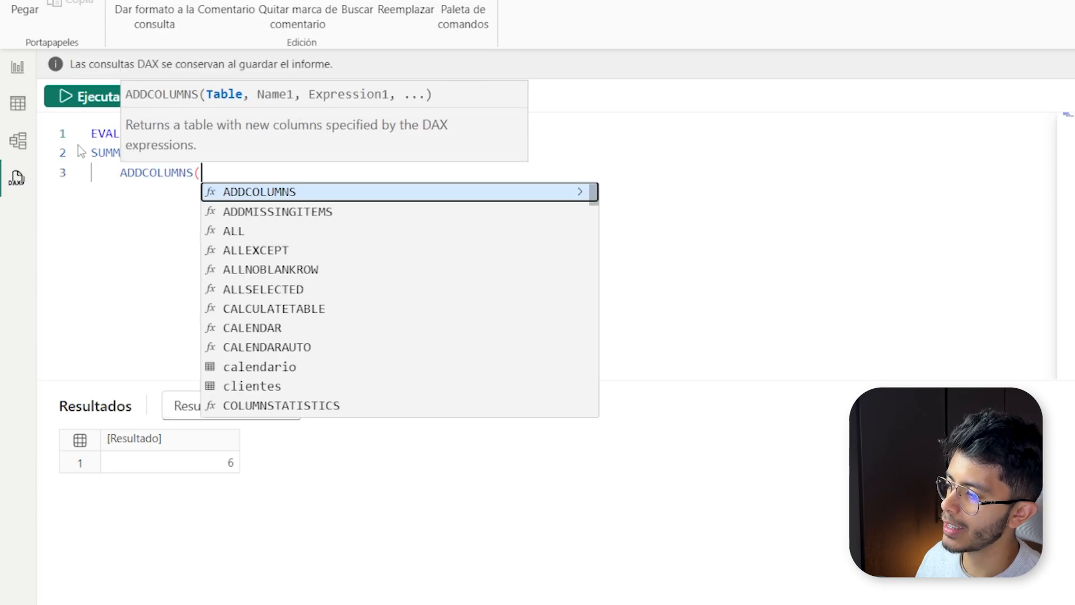
key("BackSpace")
key("BackSpace")
key("BackSpace")
key("BackSpace")
key("BackSpace")
key("BackSpace")
key("BackSpace")
key("BackSpace")
key("BackSpace")
key("BackSpace")
key("BackSpace")
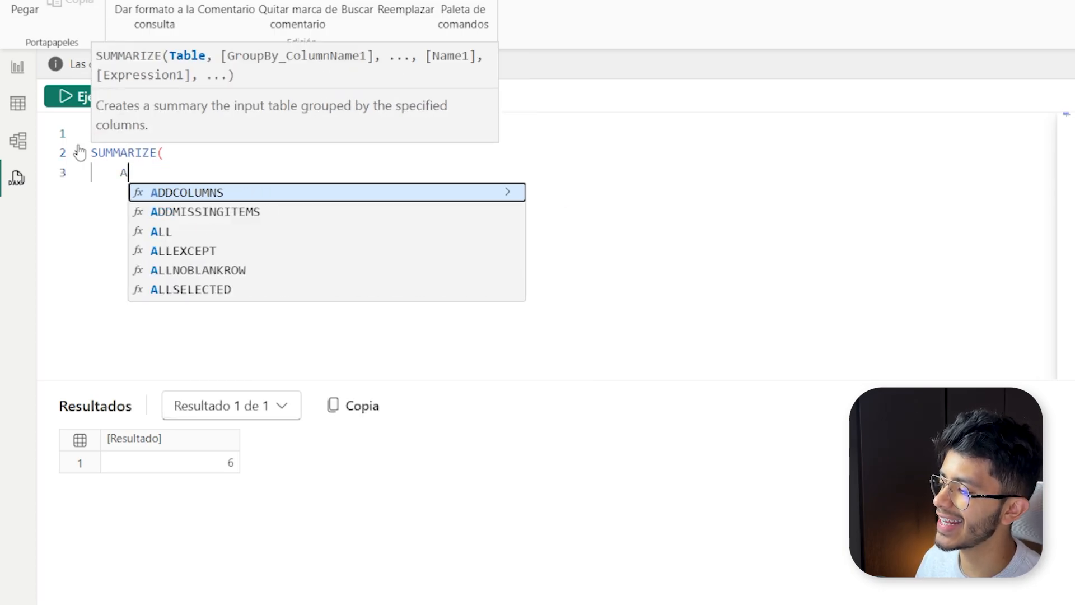
Step: Set ordenes_detalle as the table argument of SUMMARIZE, leaving a new line for the grouping columns
type("or")
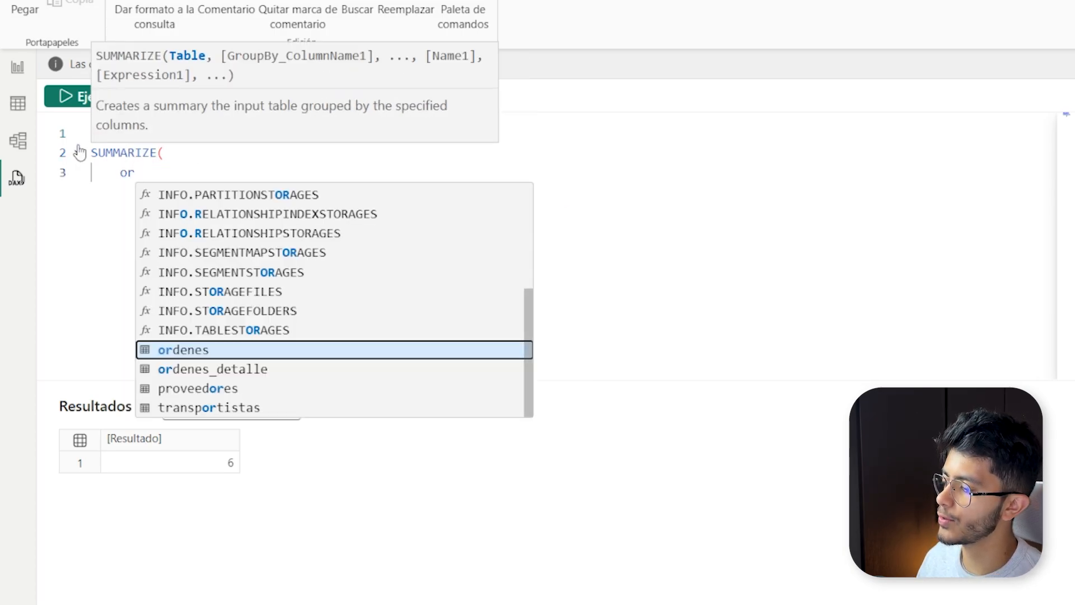
key("Down")
key("Tab")
type(",")
key("Escape")
key("Return")
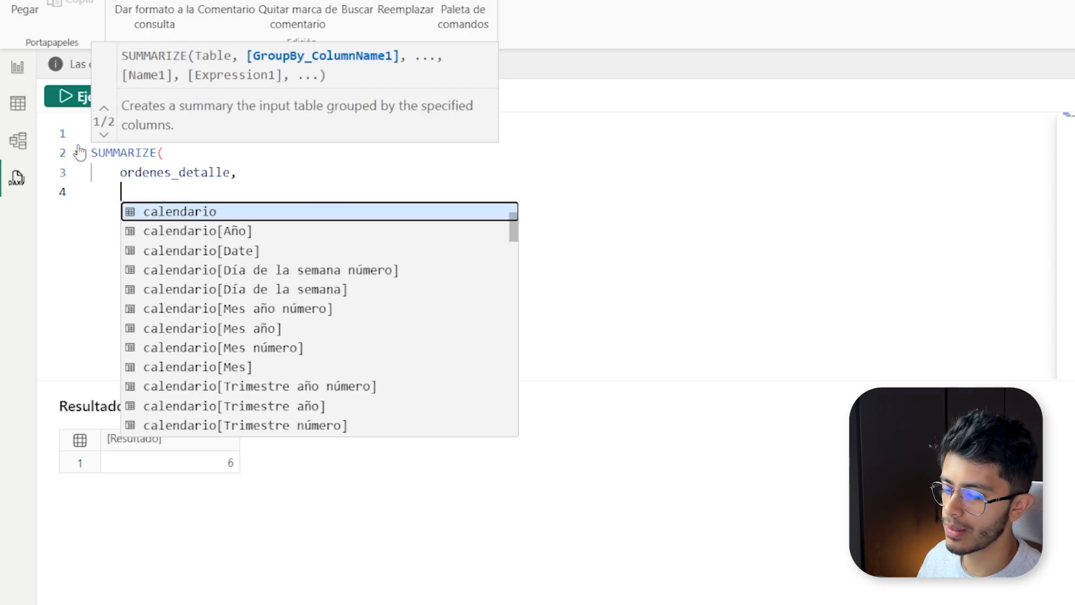
Step: Add clientes[cliente_id] as the first grouping column of SUMMARIZE
type("cli")
key("Tab")
type("[")
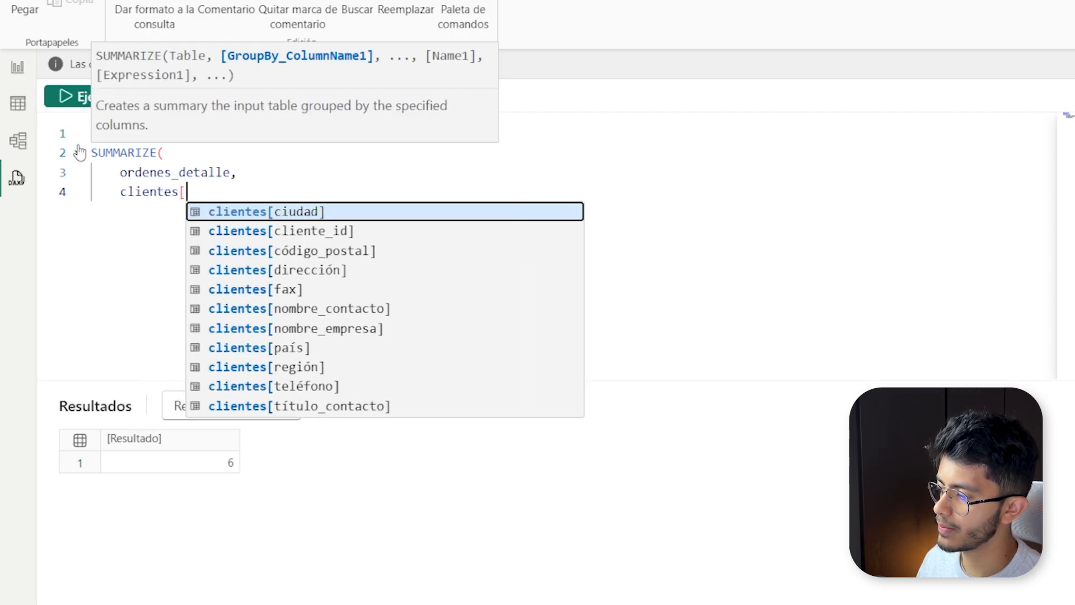
key("Down")
key("Tab")
type(",")
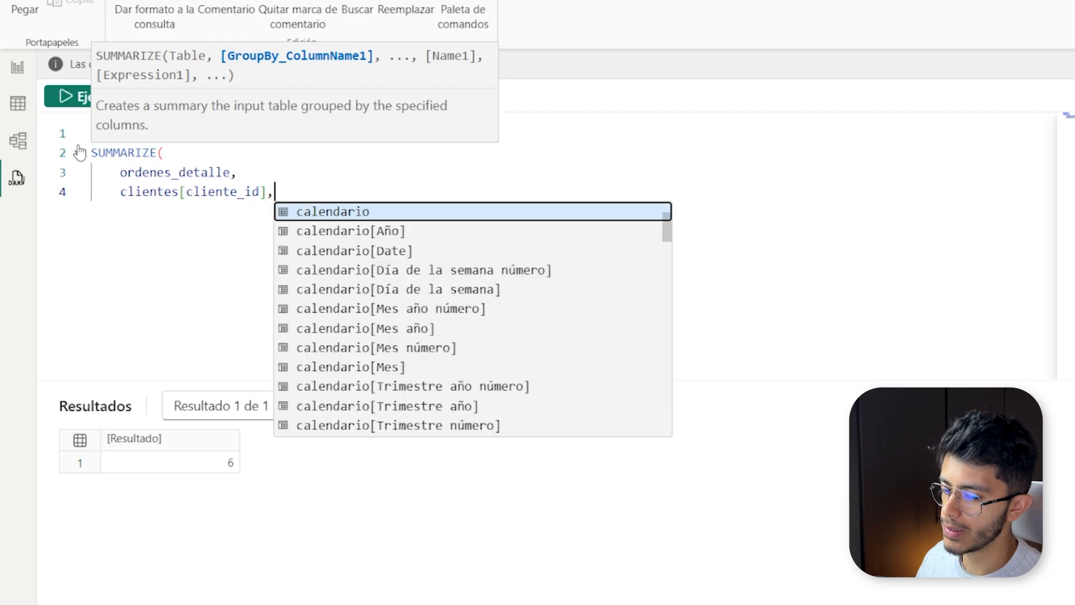
key("Escape")
key("Return")
Step: Add calendario[Date] as the second grouping column, close SUMMARIZE and run the query
type("cal")
key("Down")
key("Down")
key("Tab")
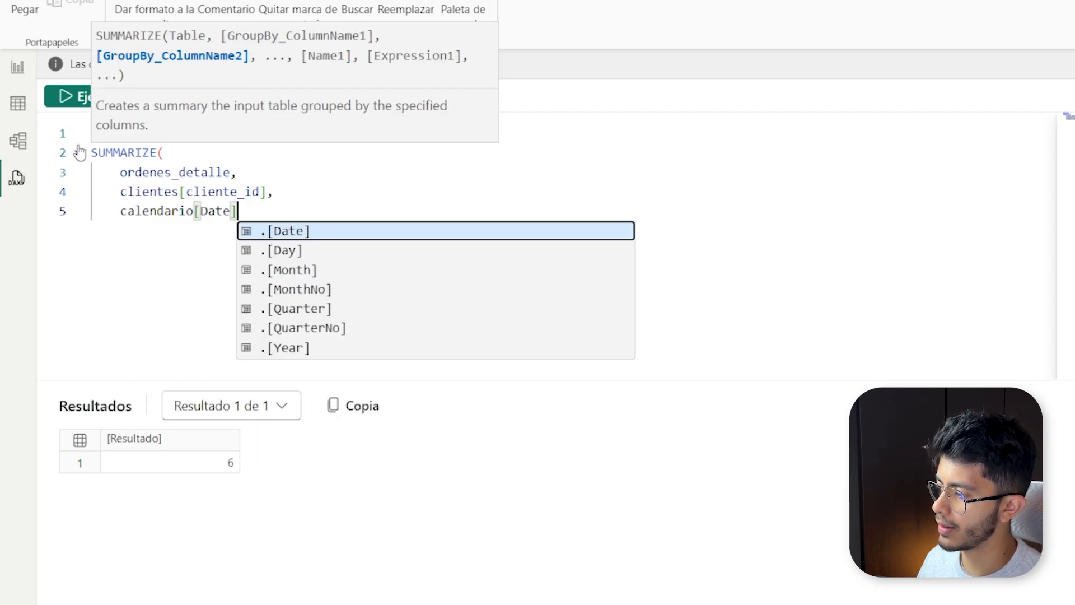
key("Return")
type(")")
key("F5")
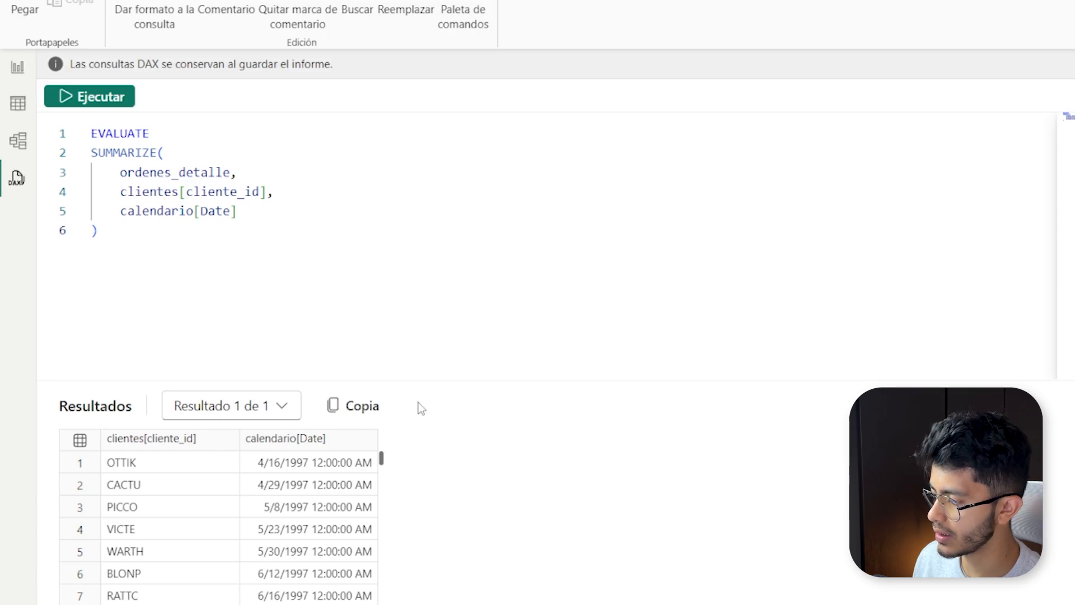
Step: Copy the query results and paste them into a new blank workbook in Excel
left_click(332, 407)
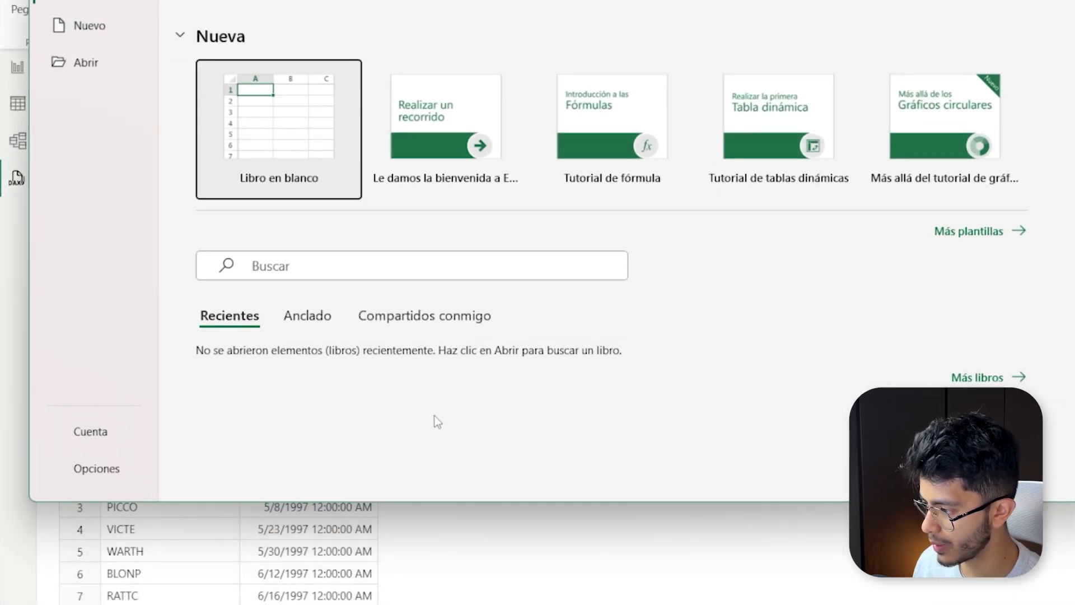
left_click(263, 92)
key("ctrl+v")
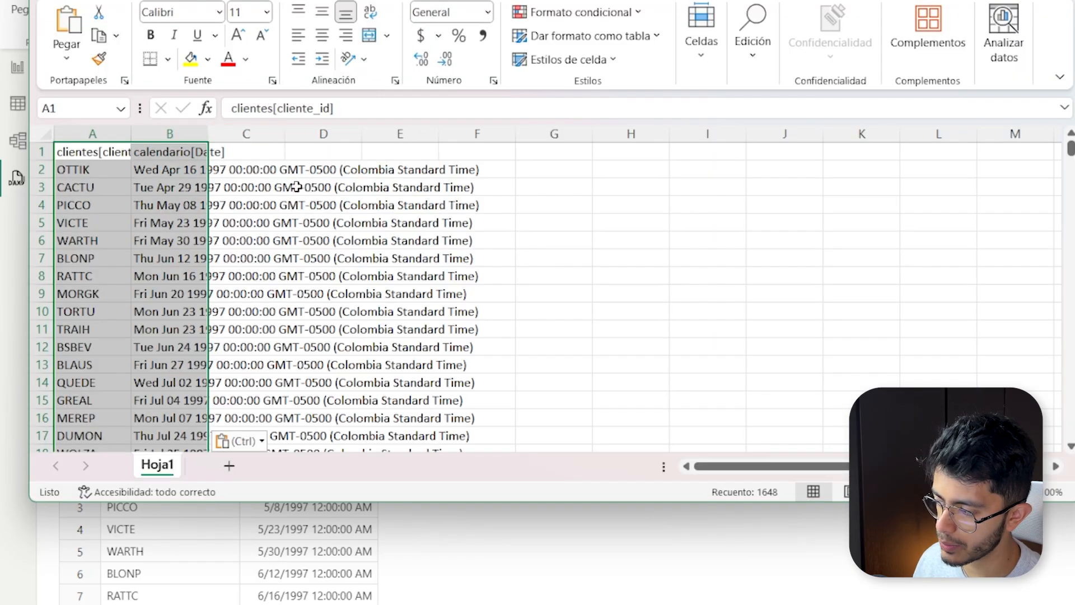
Step: Fit the widths of columns B and A to their contents and return to Power BI
double_click(209, 133)
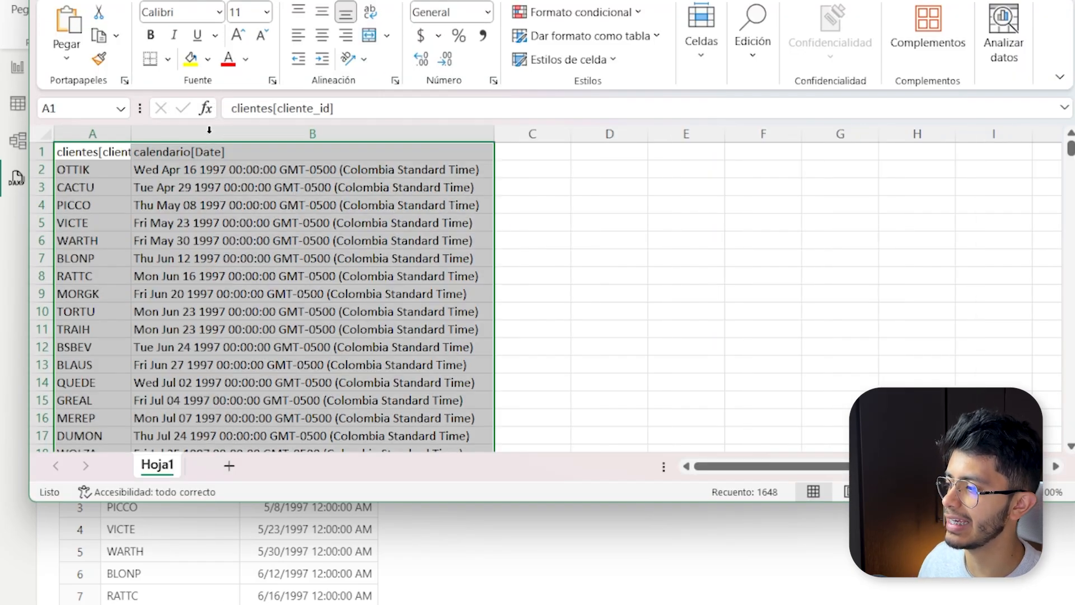
double_click(131, 133)
left_click(589, 556)
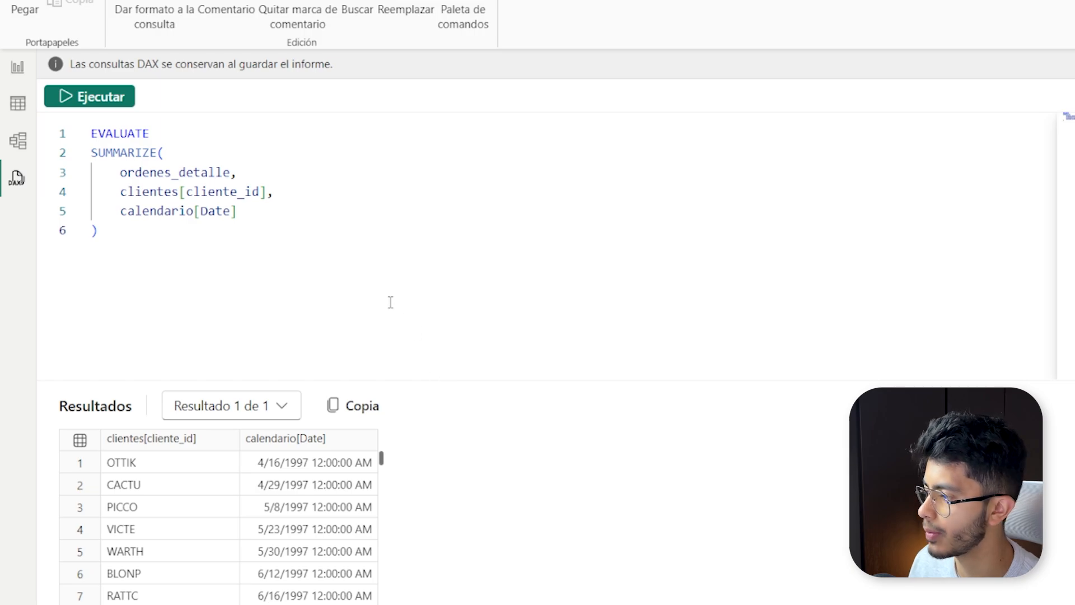
Step: Replace the existing SUMMARIZE expression under EVALUATE with the declaration of a variable named _Ordenes
left_click_drag(243, 235, 92, 153)
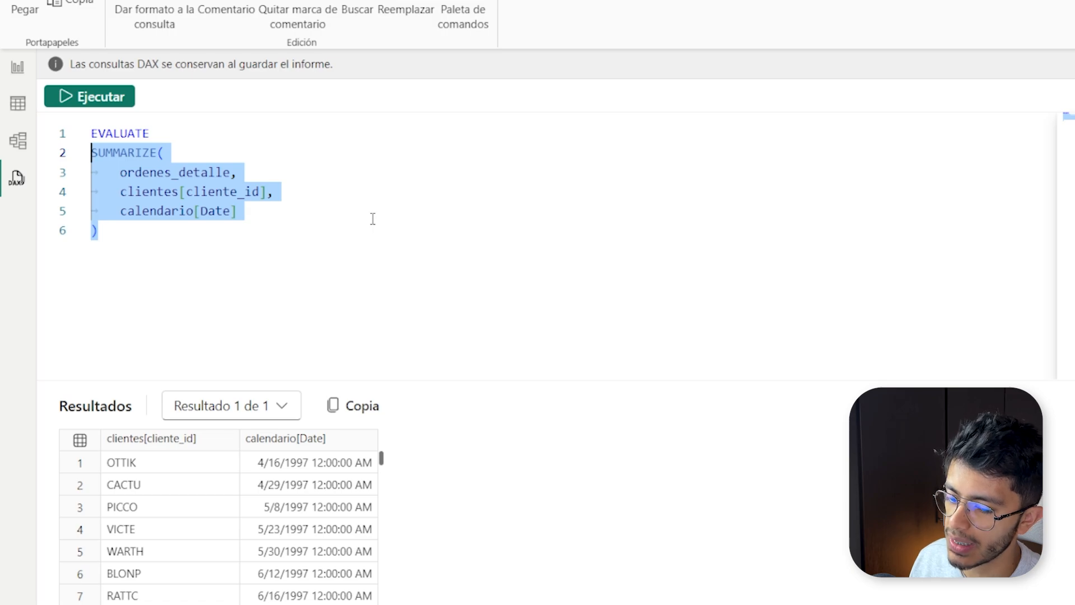
key("BackSpace")
type("VAR")
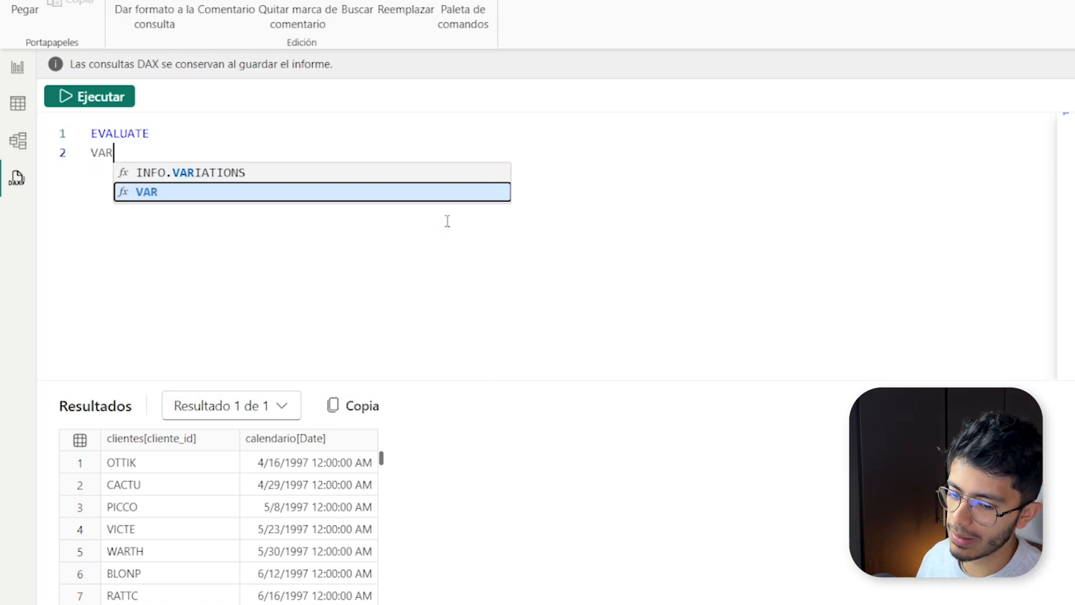
type(" _Ordenes =")
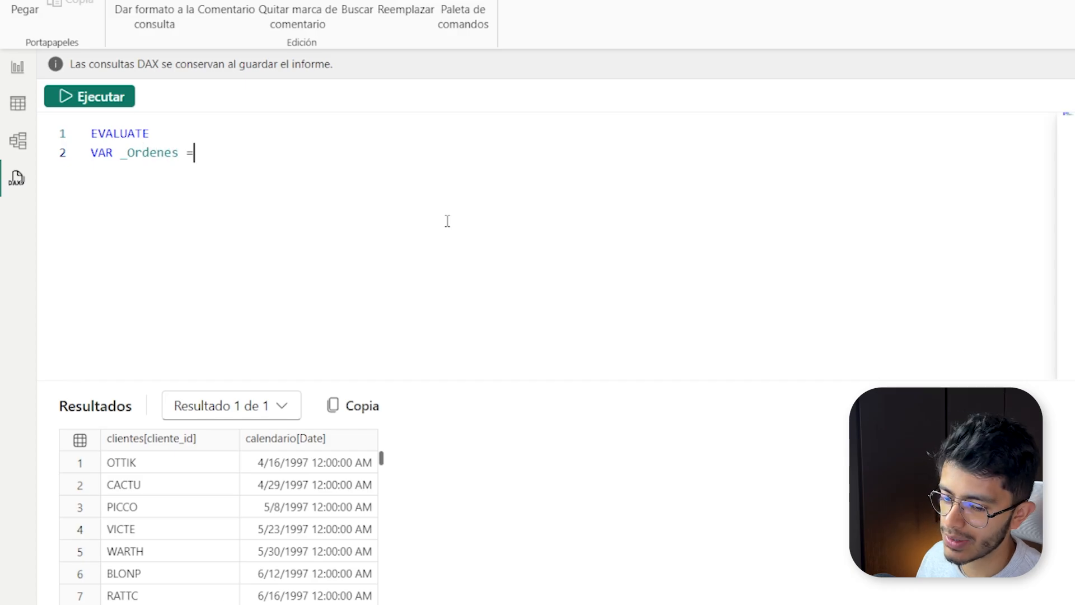
key("Return")
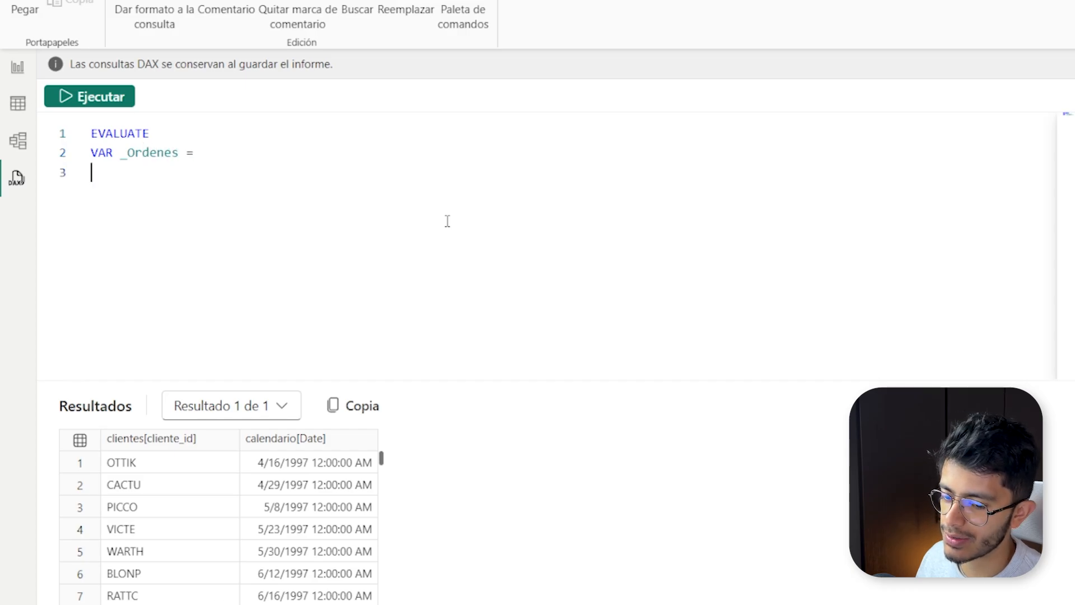
Step: Start the _Ordenes definition with a SUMMARIZE over the ordenes_detalle table
type("SUMMARIZE(")
key("Escape")
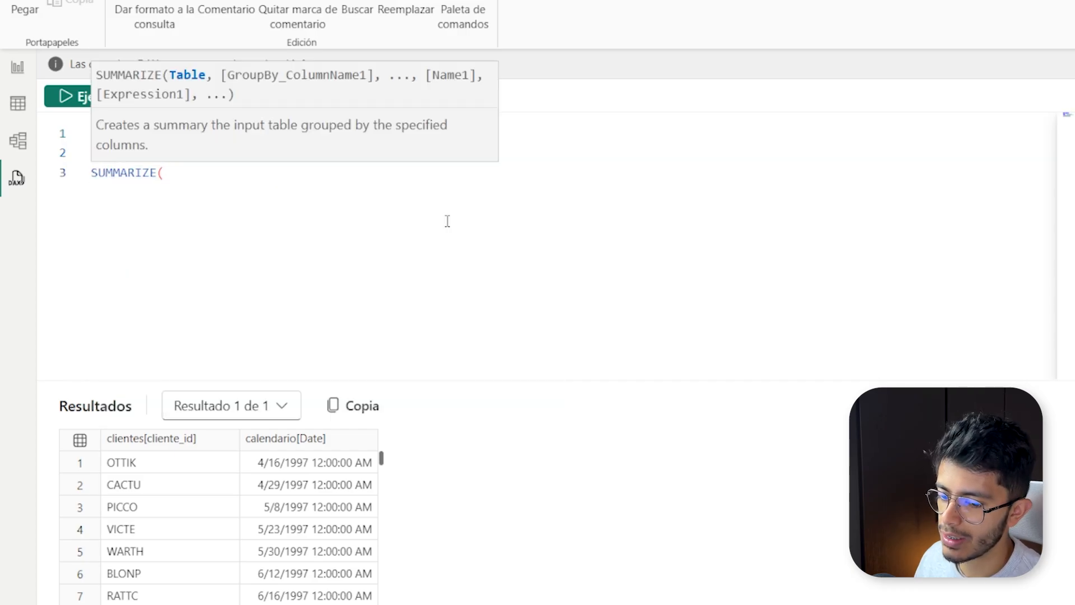
key("Return")
type("orde")
left_click(448, 230)
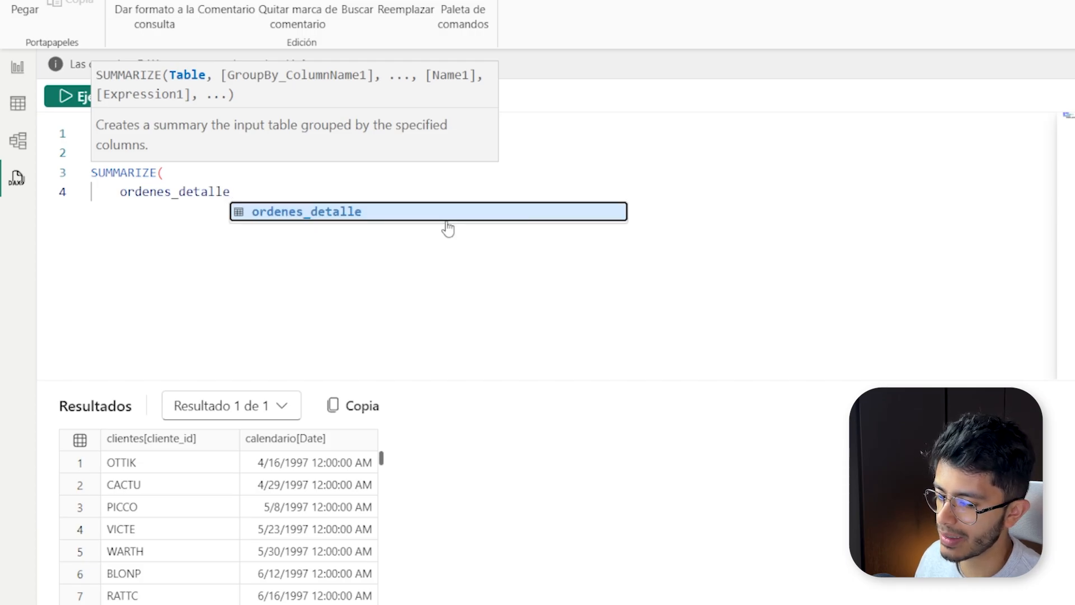
type(", ")
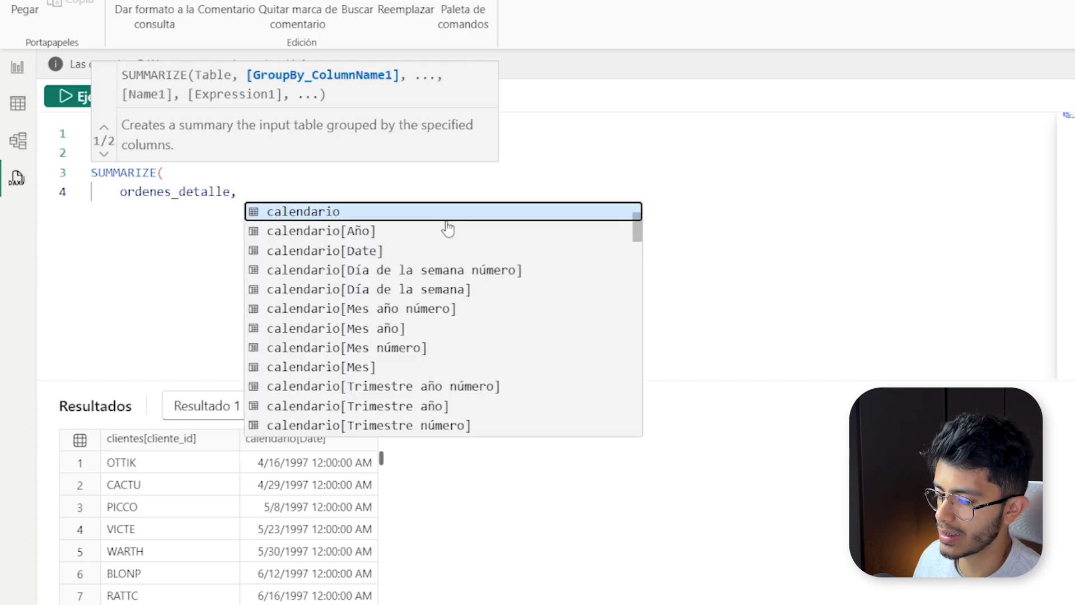
Step: Group the SUMMARIZE by calendario[Año] on its own line and close the function
type("cale")
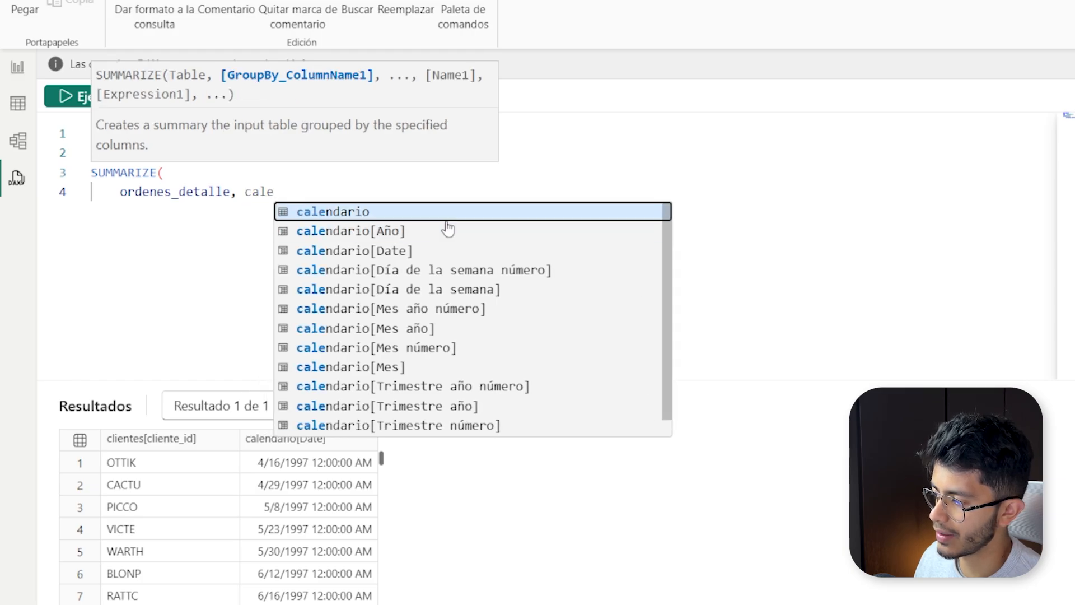
type("ndario[a")
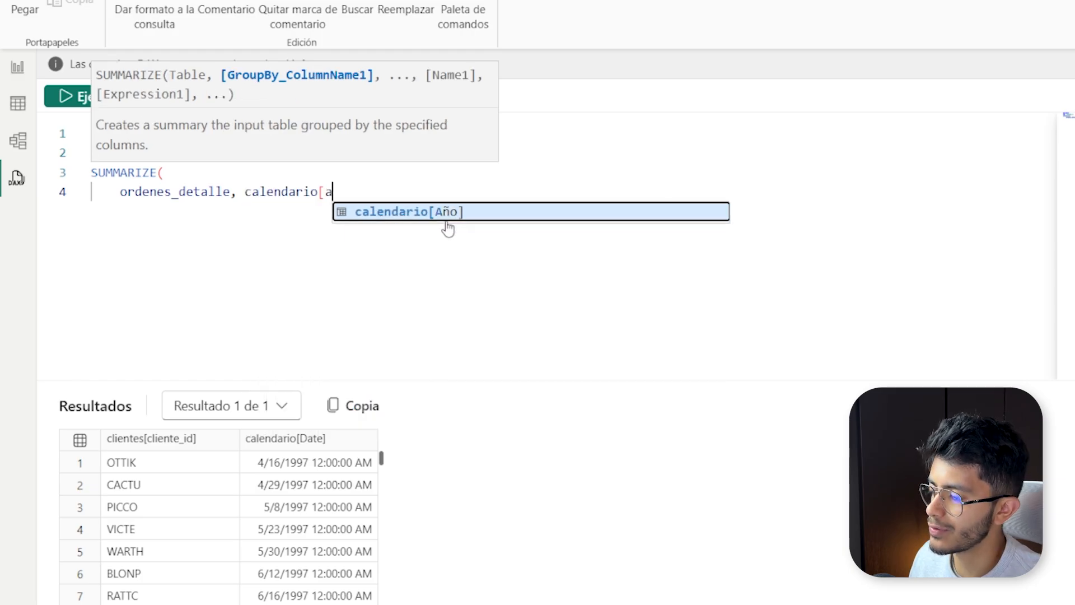
key("Tab")
key("ctrl+Left")
key("ctrl+Left")
key("Return")
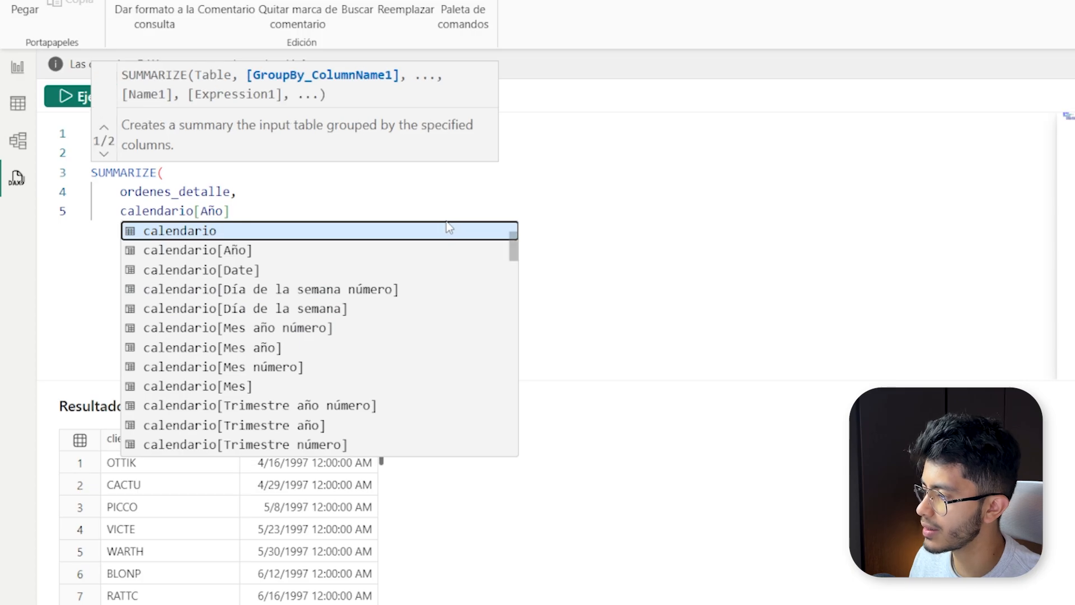
key("Escape")
key("End")
key("Return")
type(")")
Step: Declare a second variable _Resultado that starts an ADDCOLUMNS over _Ordenes
key("Return")
type("VAR _R")
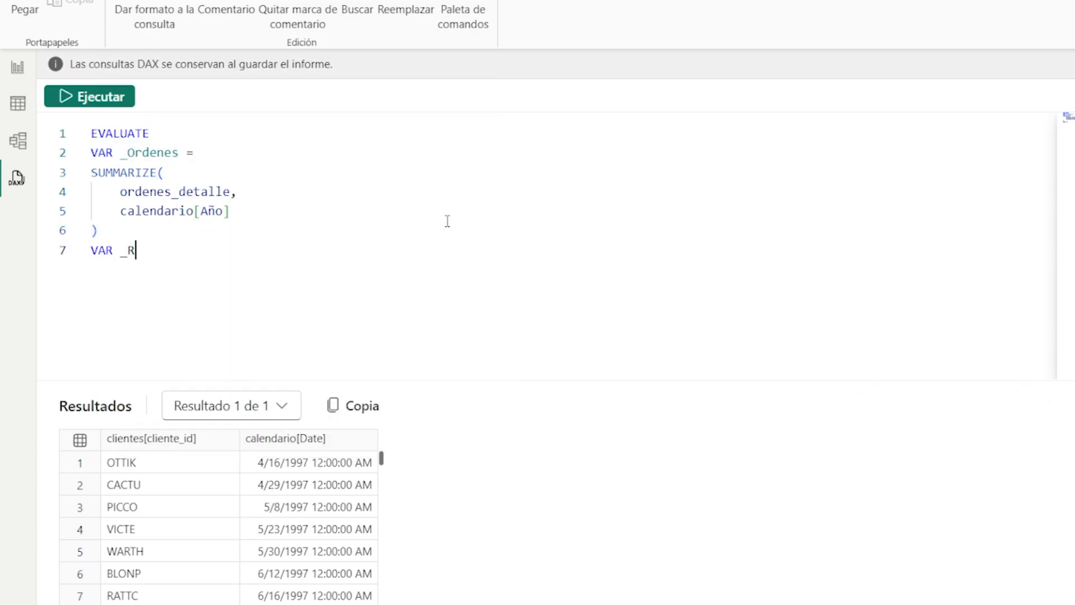
type("esultado =")
key("Return")
type("ad")
key("Tab")
type("(")
key("Return")
type("_Ordenes,")
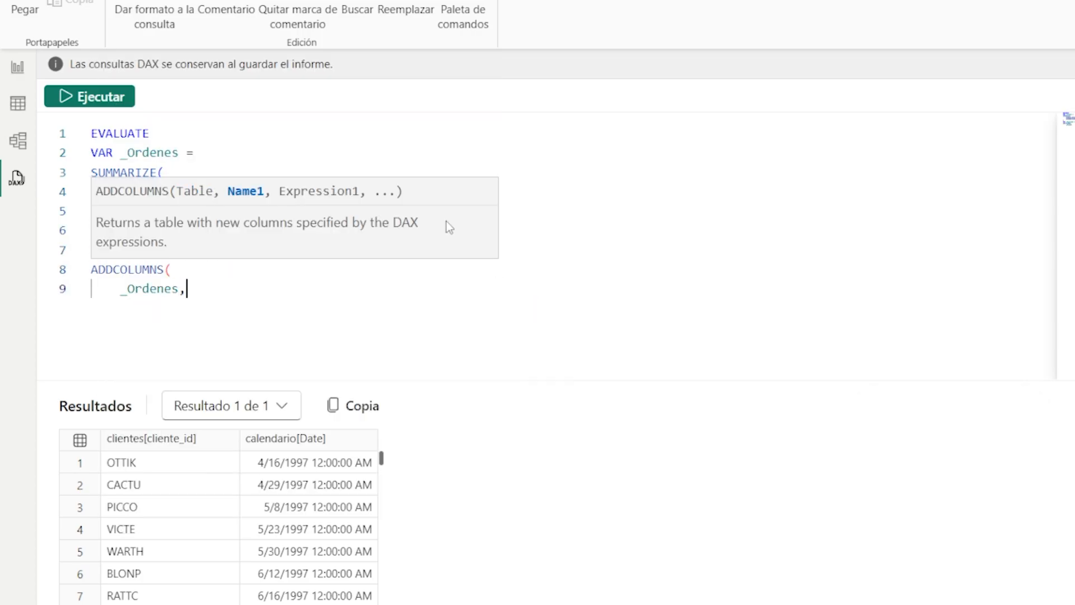
key("Return")
type("\"@Ventas\", ")
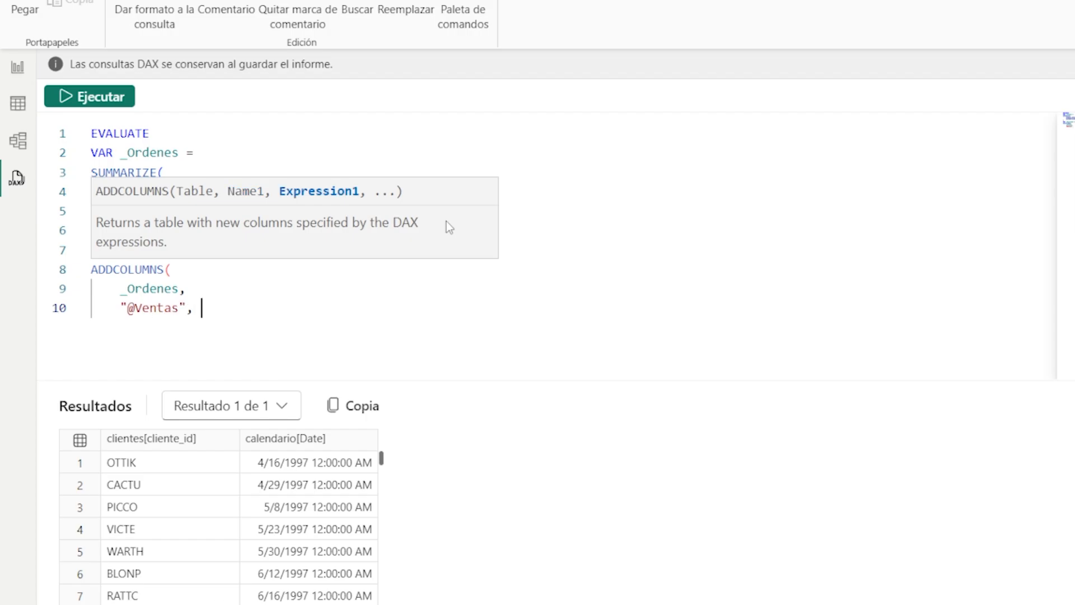
type("CALCULATE( SUMX( ordenes_detalle")
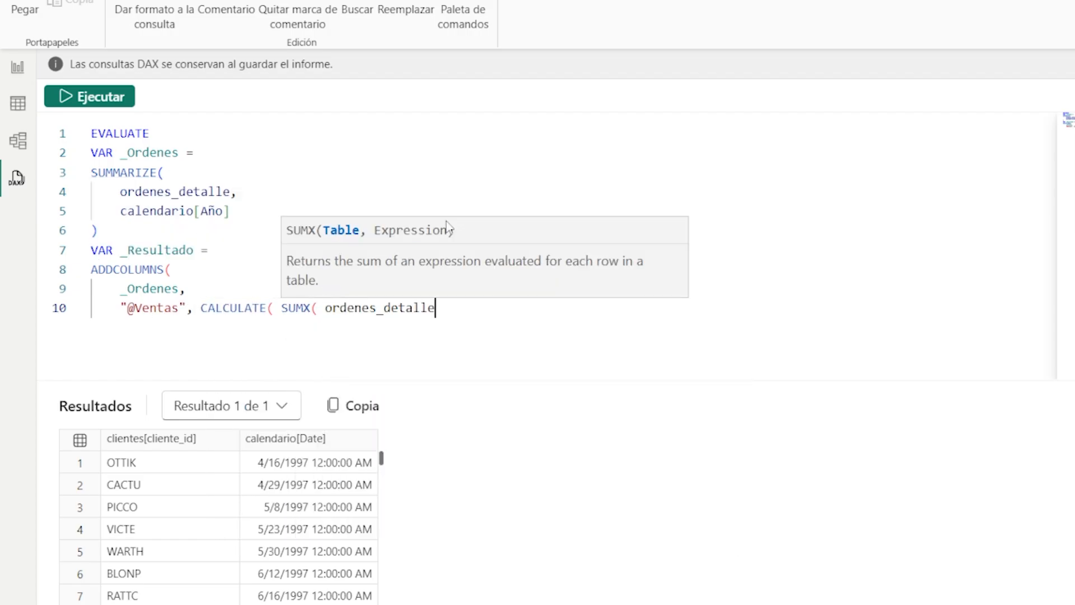
type(", ordenes_detalle[cantidad] * ordenes_detalle[precio_unitario] ) ),")
key("Return")
type("\"")
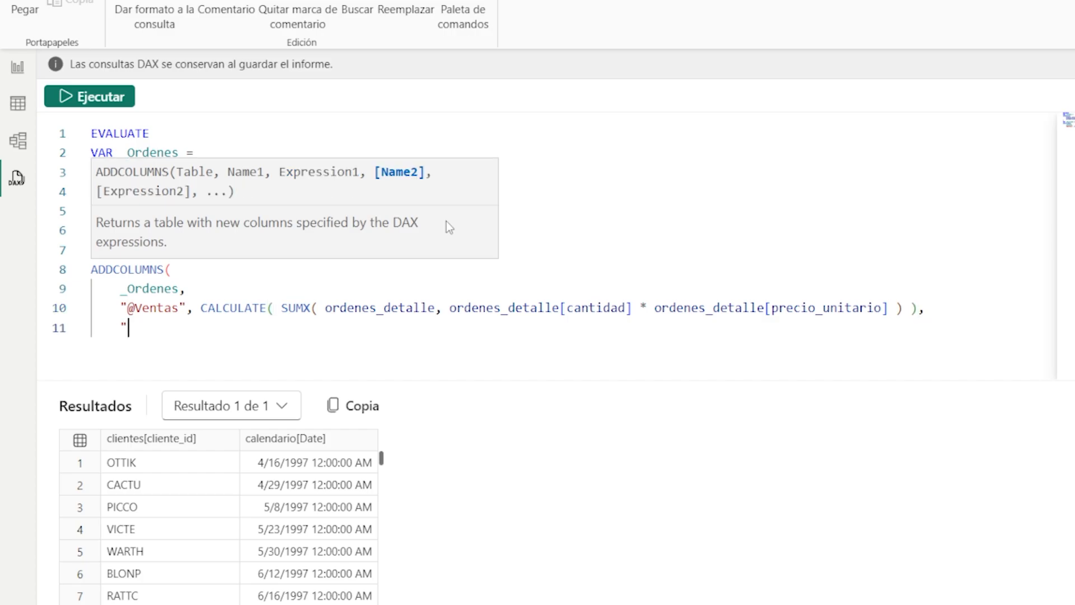
type("@Ordenes\", CALCULATE( countr")
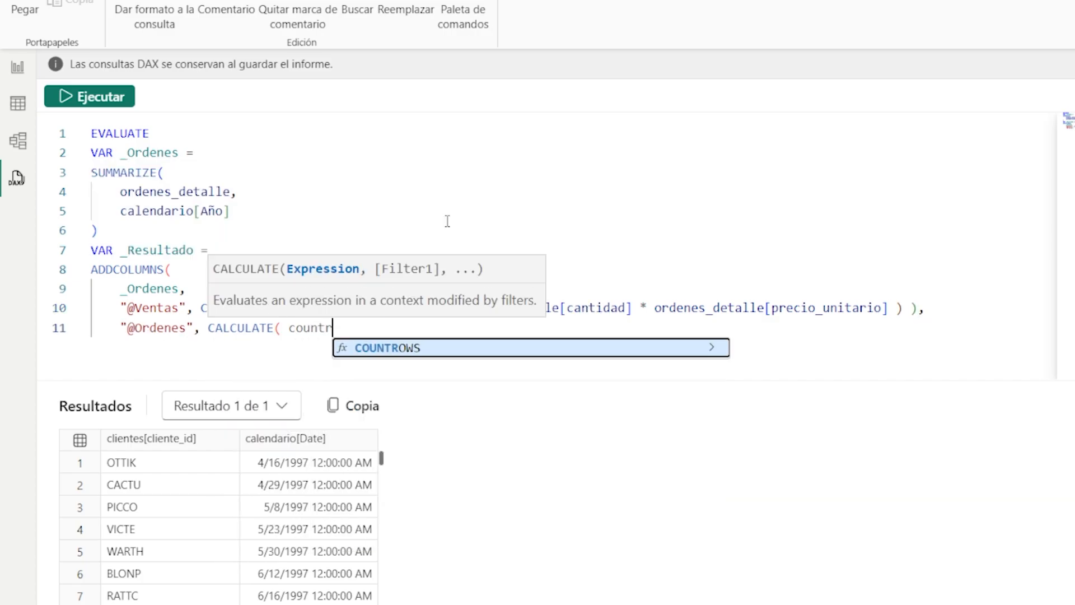
key("Tab")
type("( or")
key("Tab")
type(") )")
key("Return")
type(")")
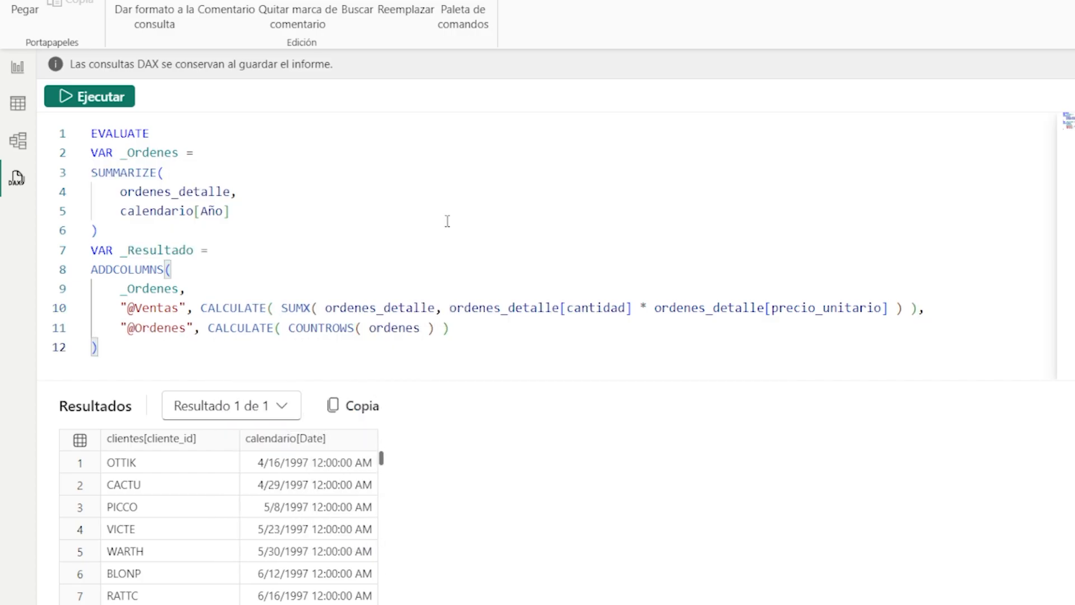
Step: Return _Resultado at the end of the query and run it
key("Return")
type("return")
key("Tab")
key("Return")
type("_Resultado")
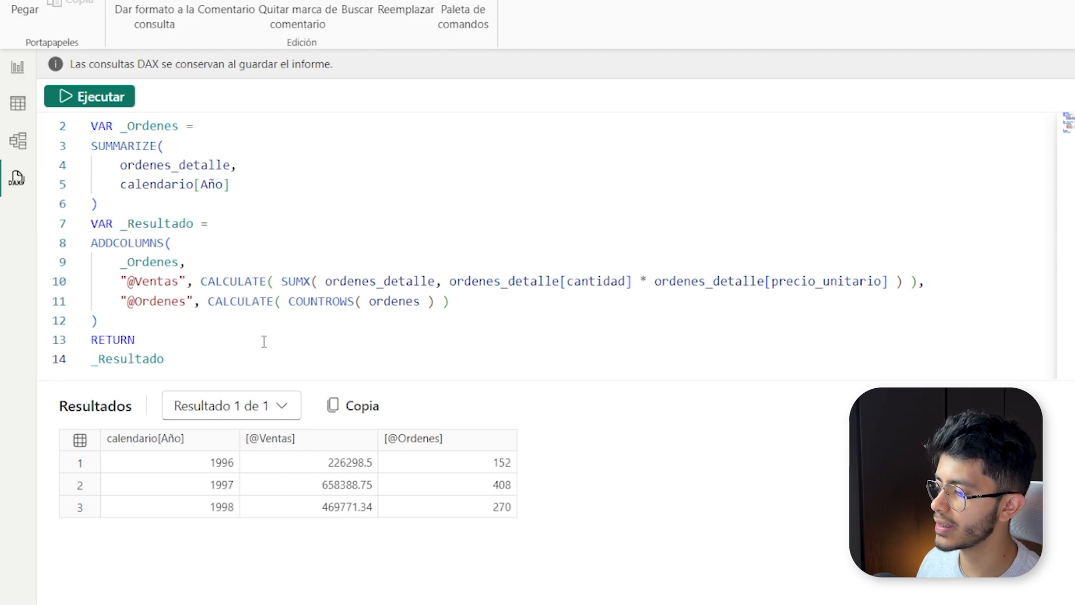
Step: Start an ORDER BY clause below the returned _Resultado, separated by a blank line
scroll(235, 308, "up", 1)
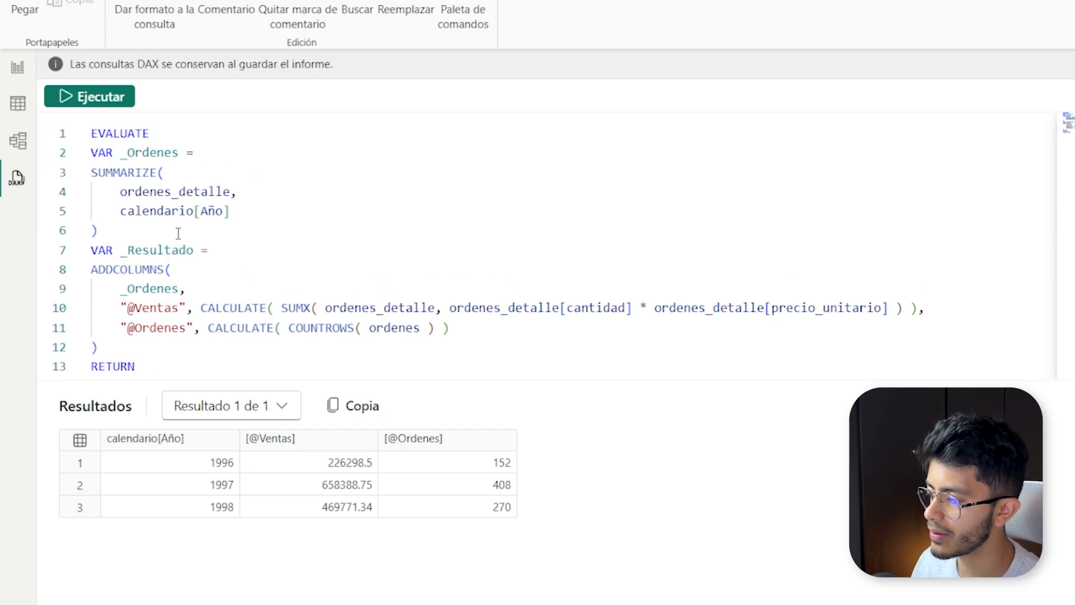
scroll(287, 335, "down", 1)
left_click(235, 351)
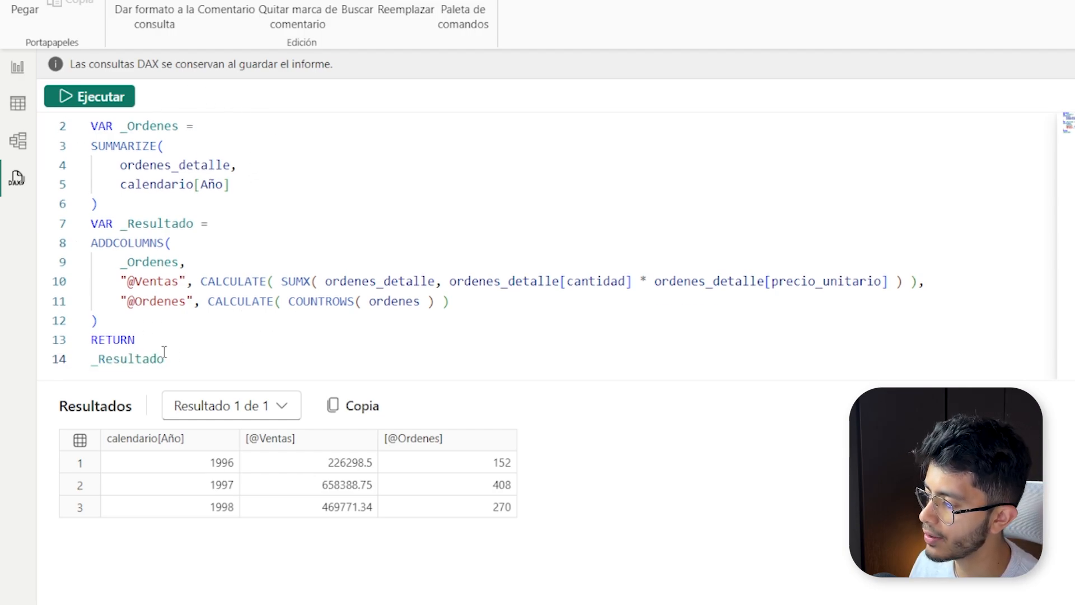
key("Return")
key("Return")
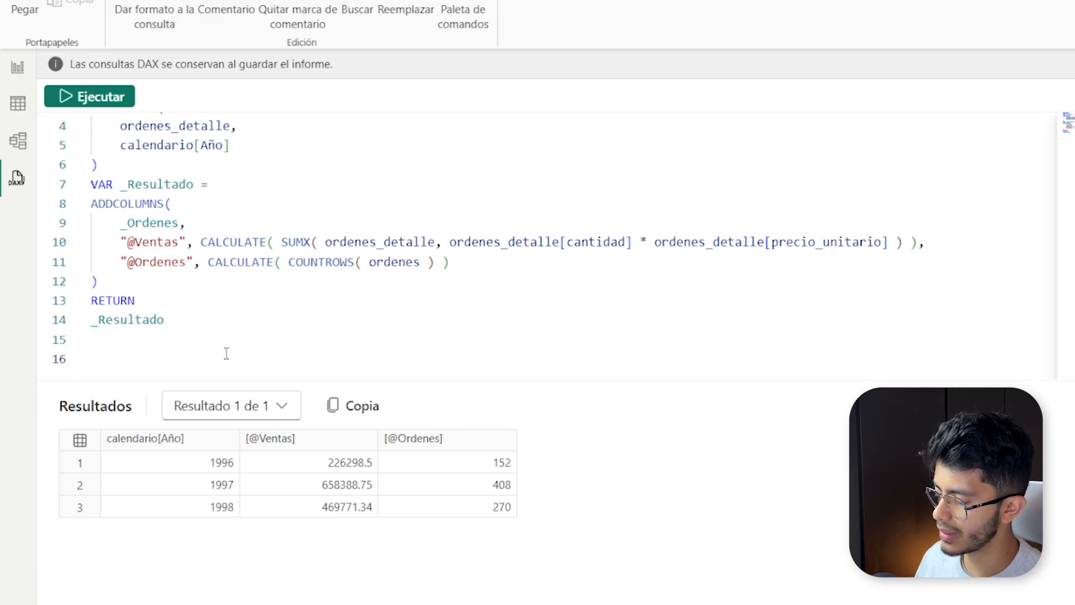
key("BackSpace")
type("OR")
key("BackSpace")
key("BackSpace")
key("Return")
type("O")
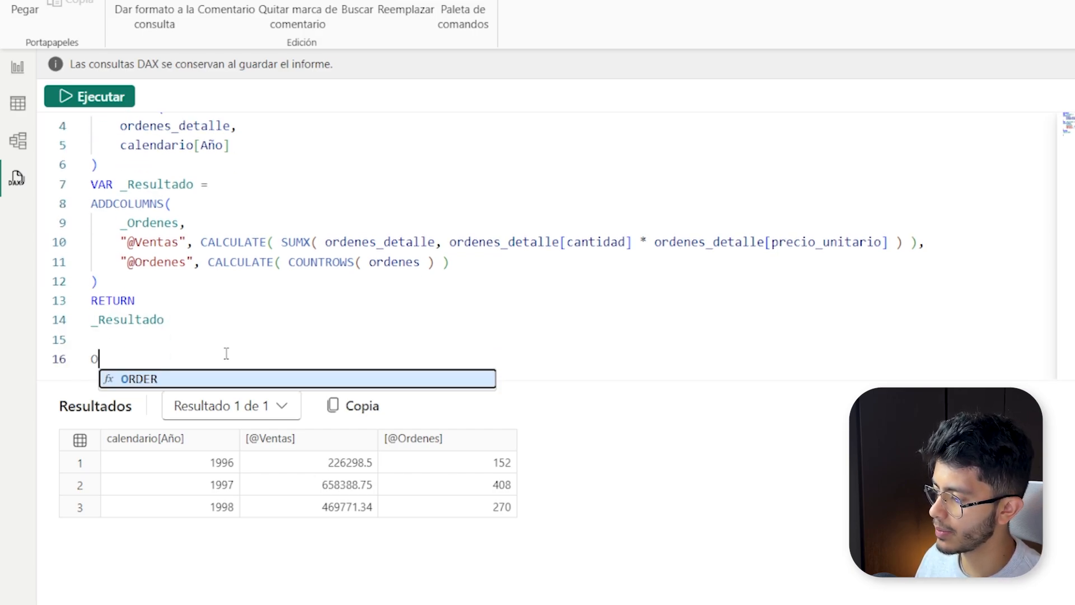
type("RDER BY")
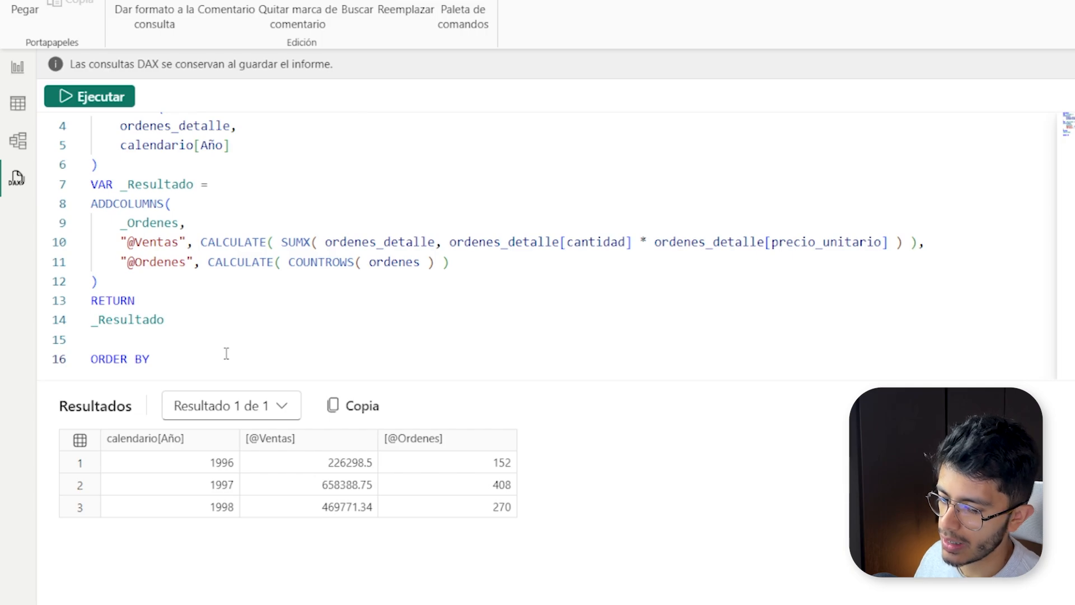
type("[")
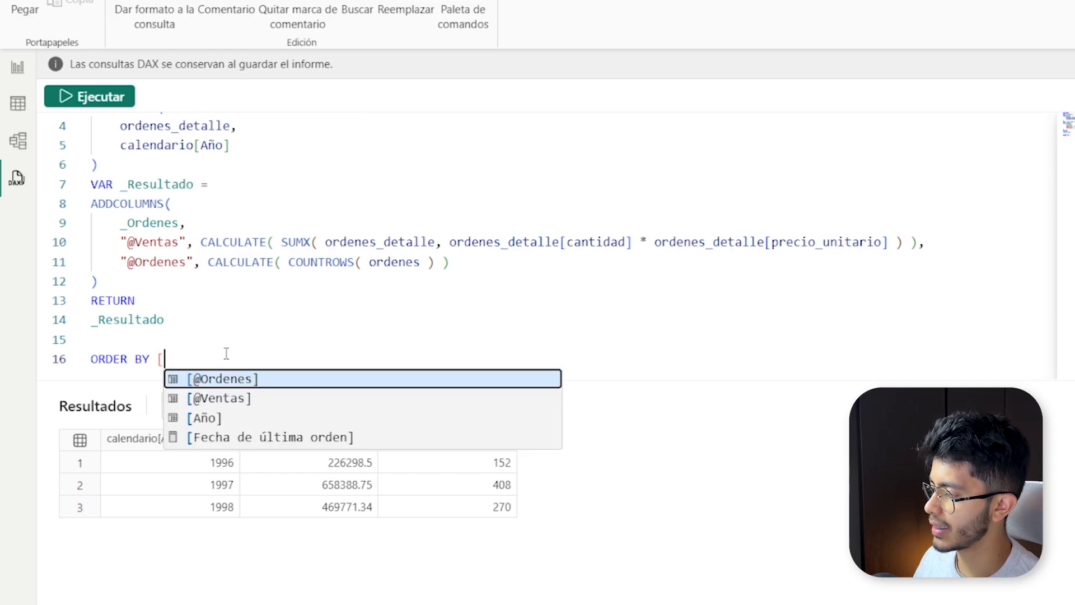
key("Down")
key("Up")
key("Down")
key("Down")
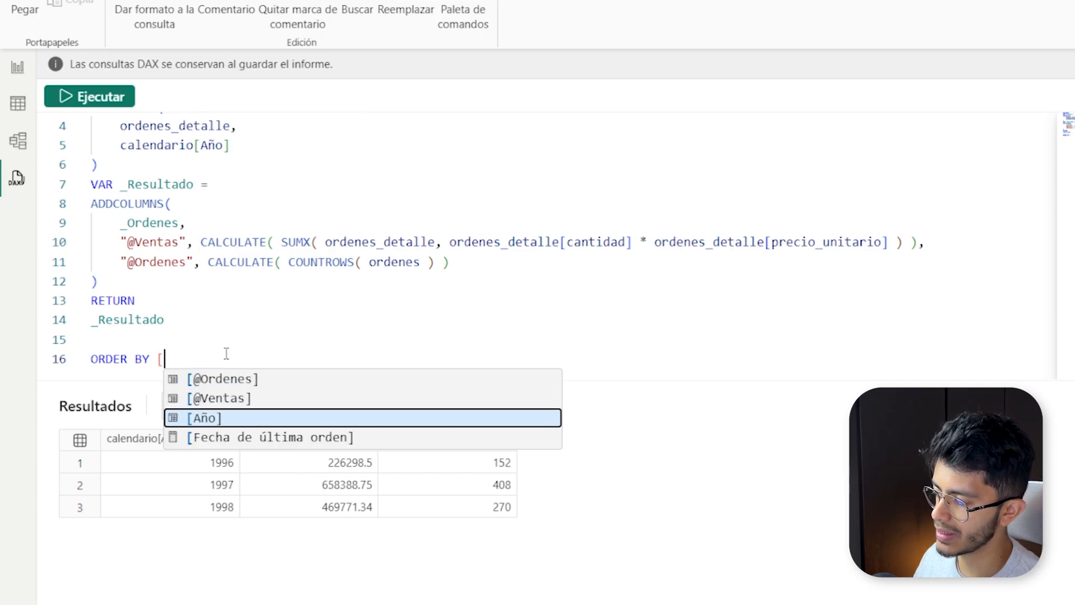
key("Up")
key("Return")
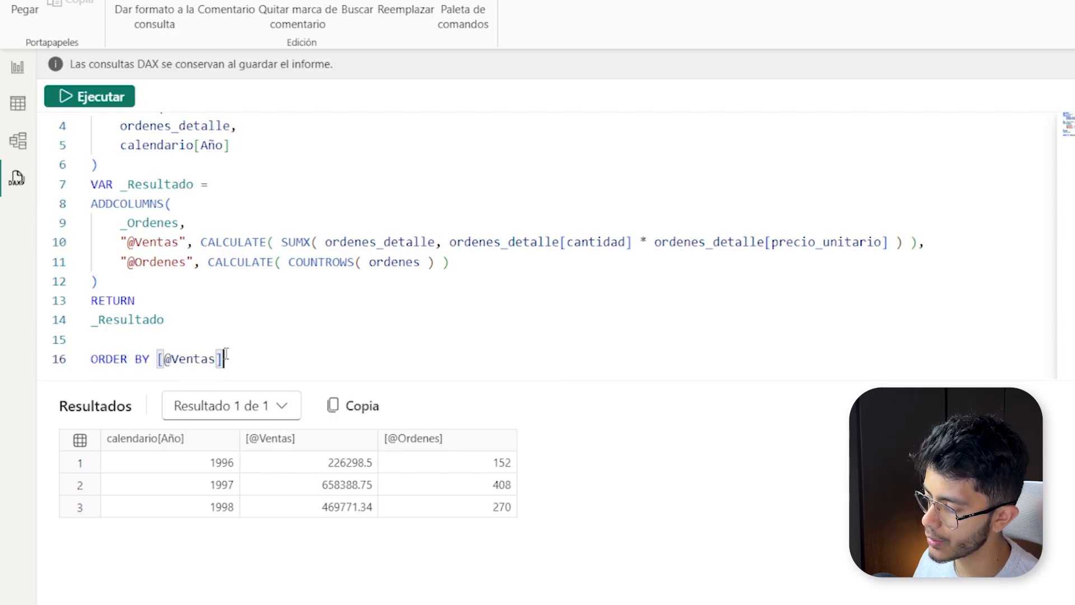
type("desc")
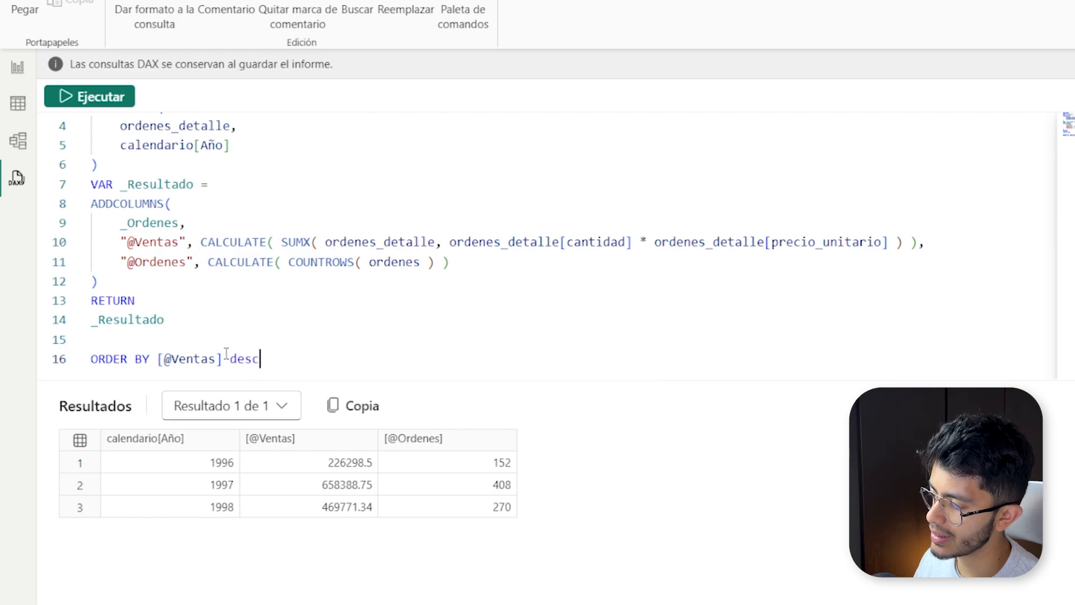
key("BackSpace")
key("BackSpace")
key("BackSpace")
key("BackSpace")
type("D")
key("BackSpace")
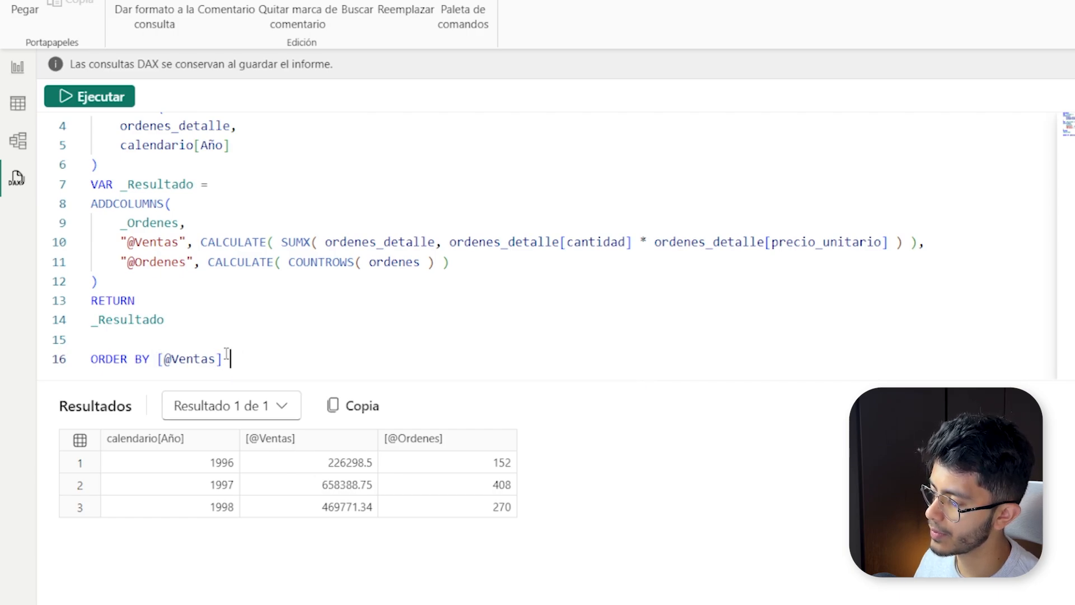
type("DESC, ")
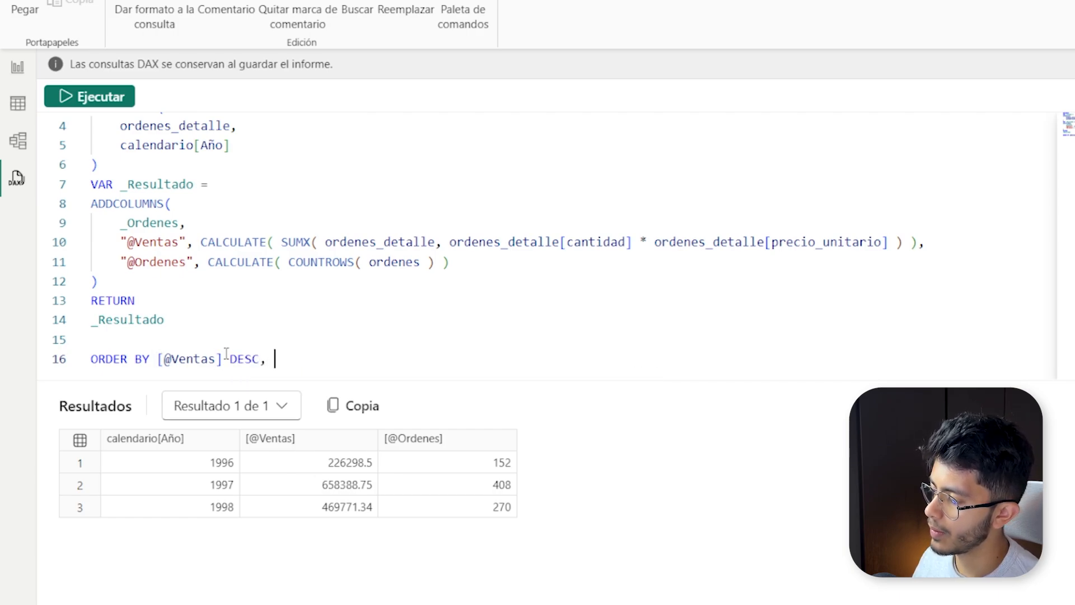
type("[")
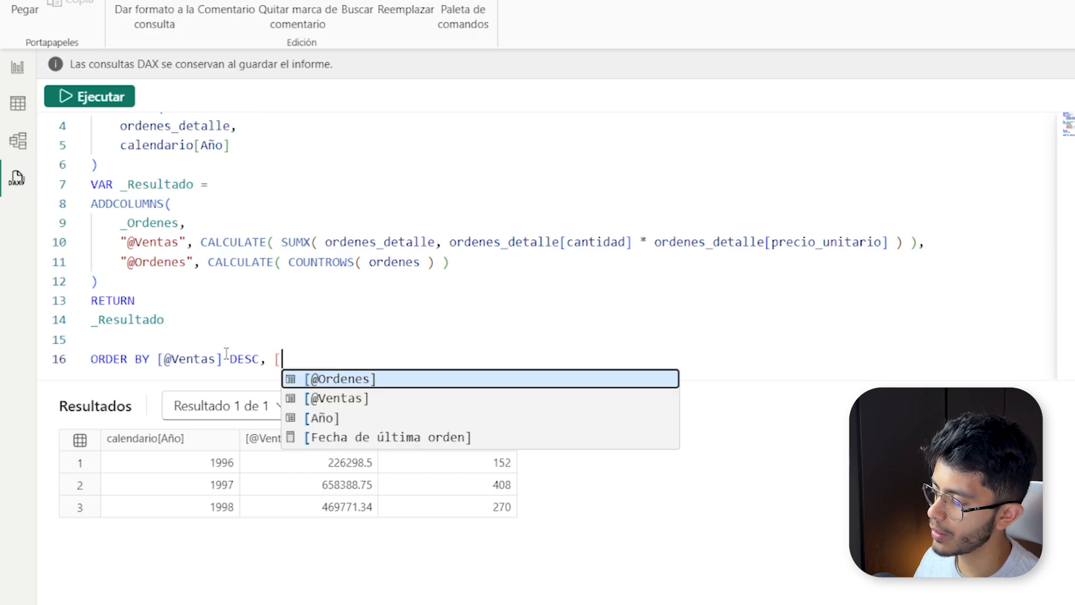
key("Tab")
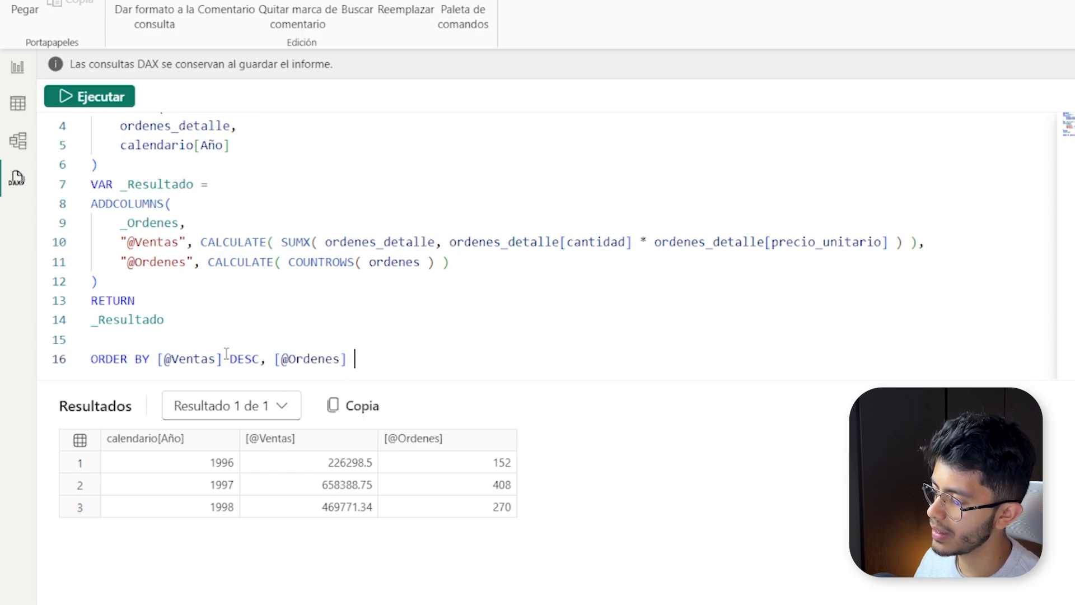
type("ASC")
key("F5")
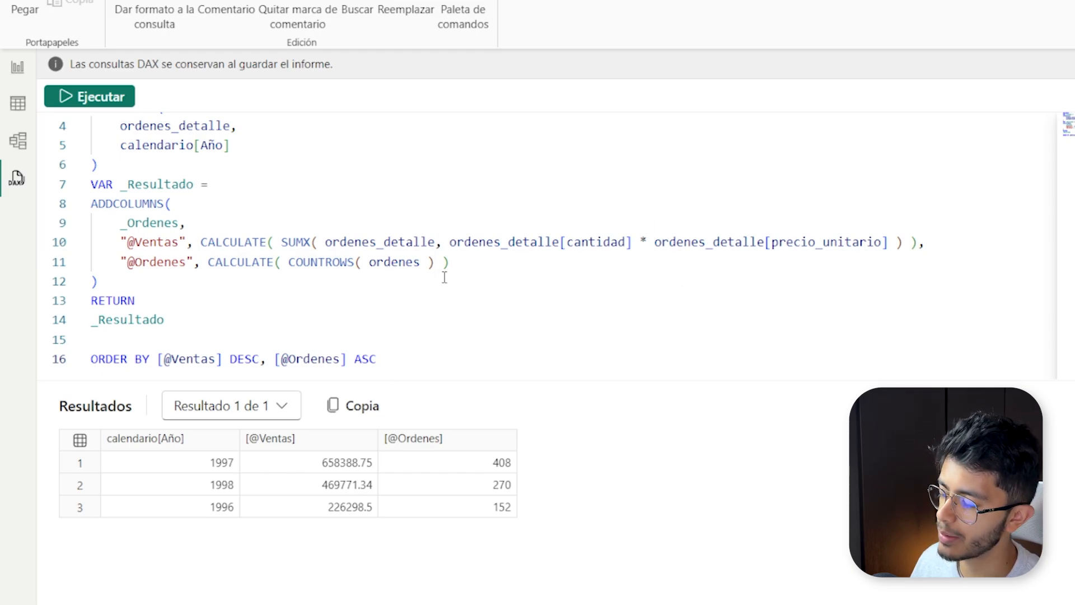
Step: Begin a START AT clause on a new line below the ORDER BY clause
left_click(403, 360)
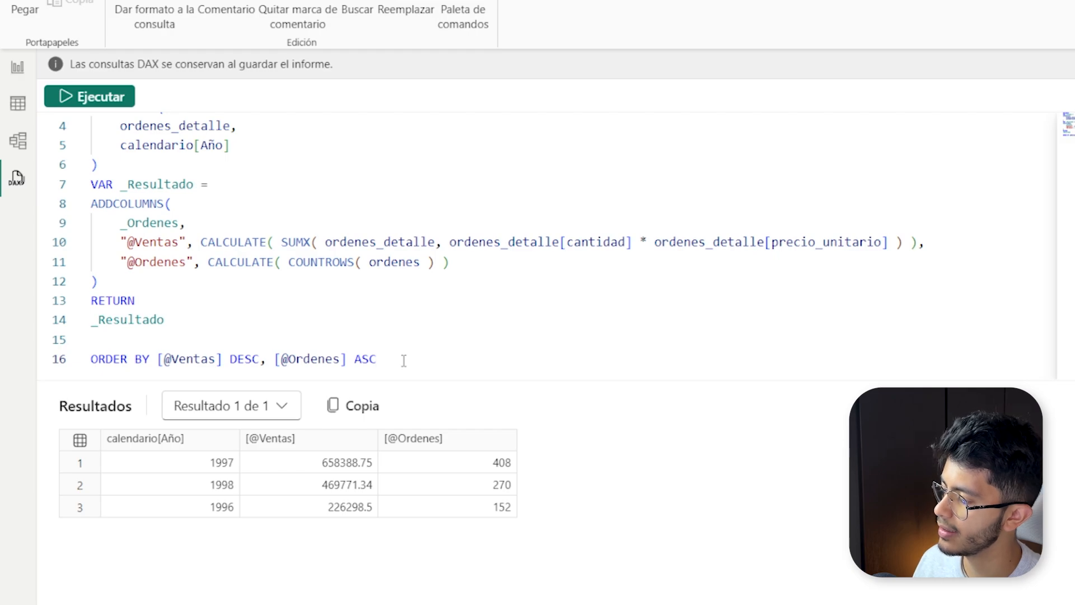
key("Return")
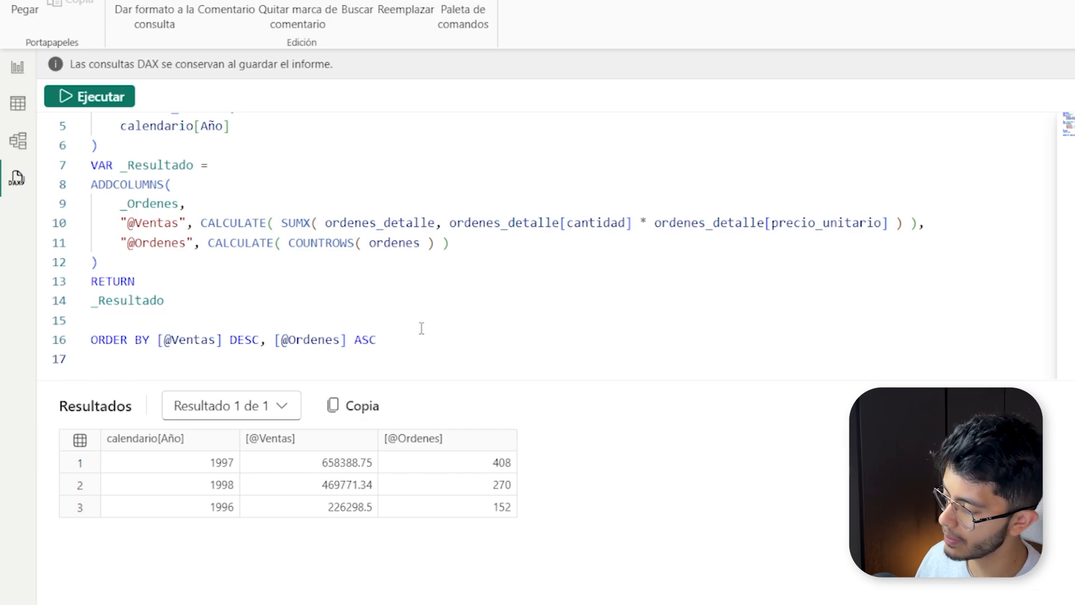
type("STAR")
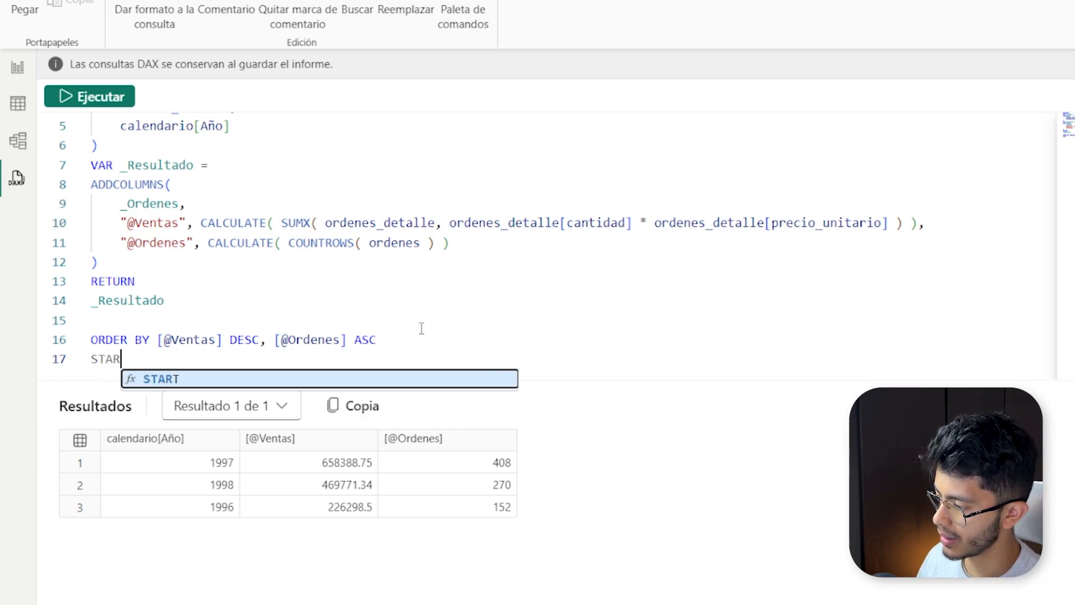
type("T AT")
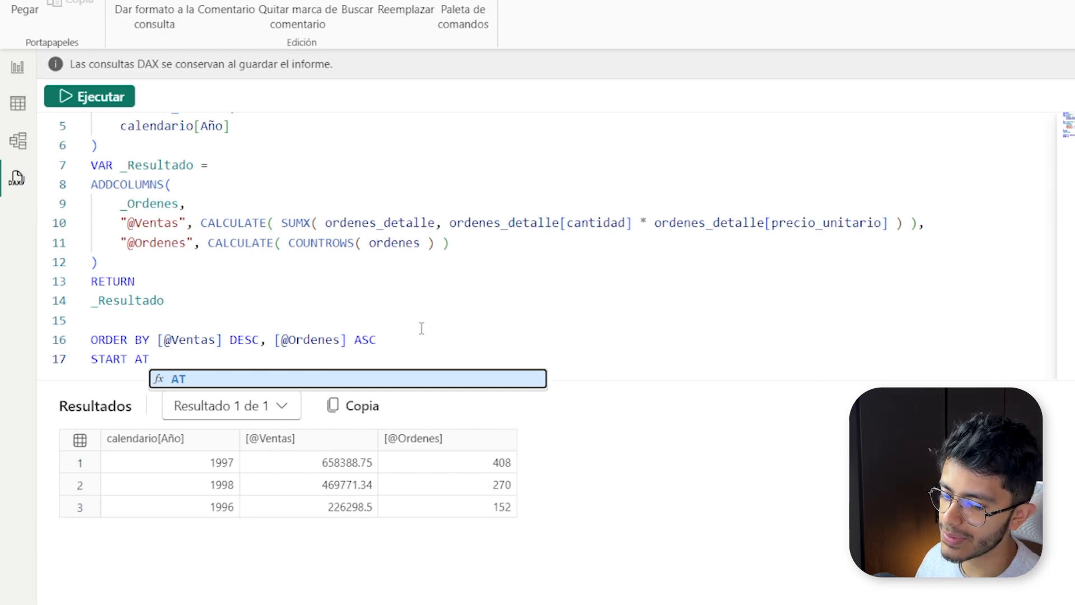
key("Escape")
key("Up")
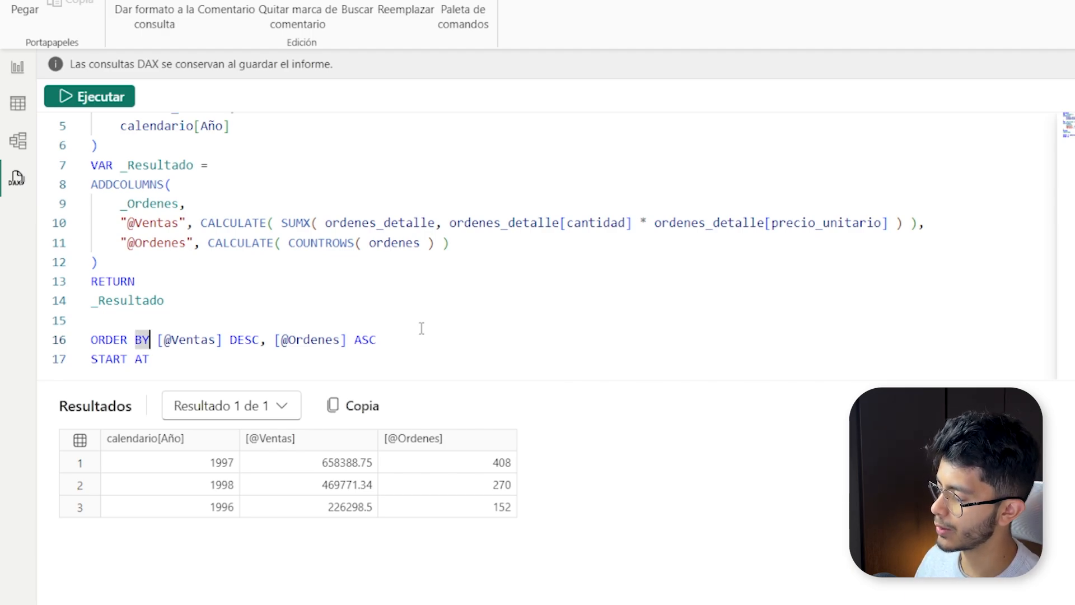
key("Right")
key("Right")
key("Right")
key("ctrl+Right")
key("Right")
key("Right")
key("Right")
key("Right")
key("Right")
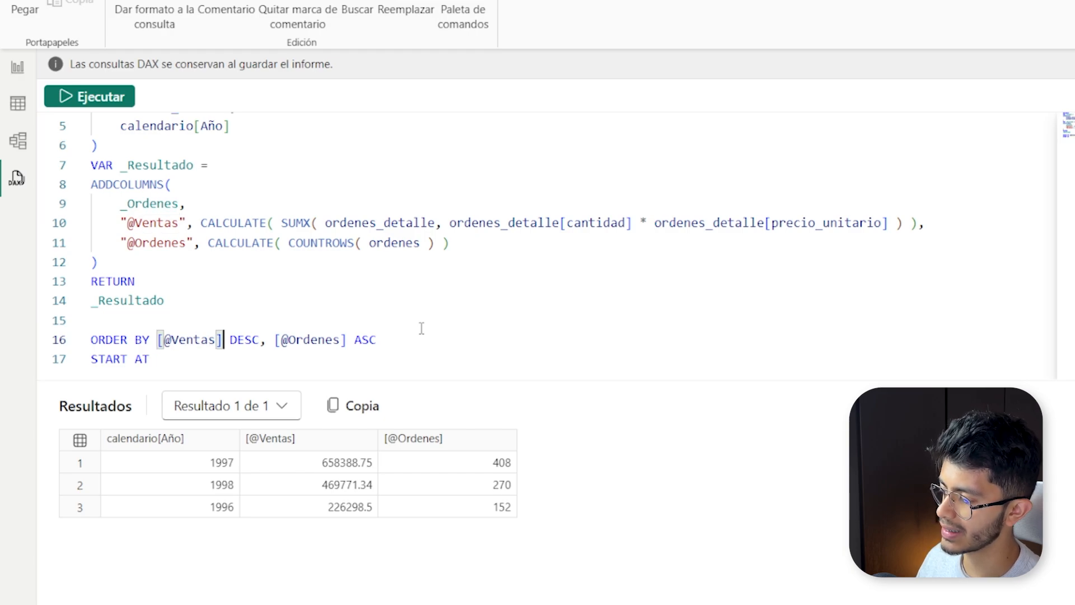
key("Right")
key("Right")
key("Right")
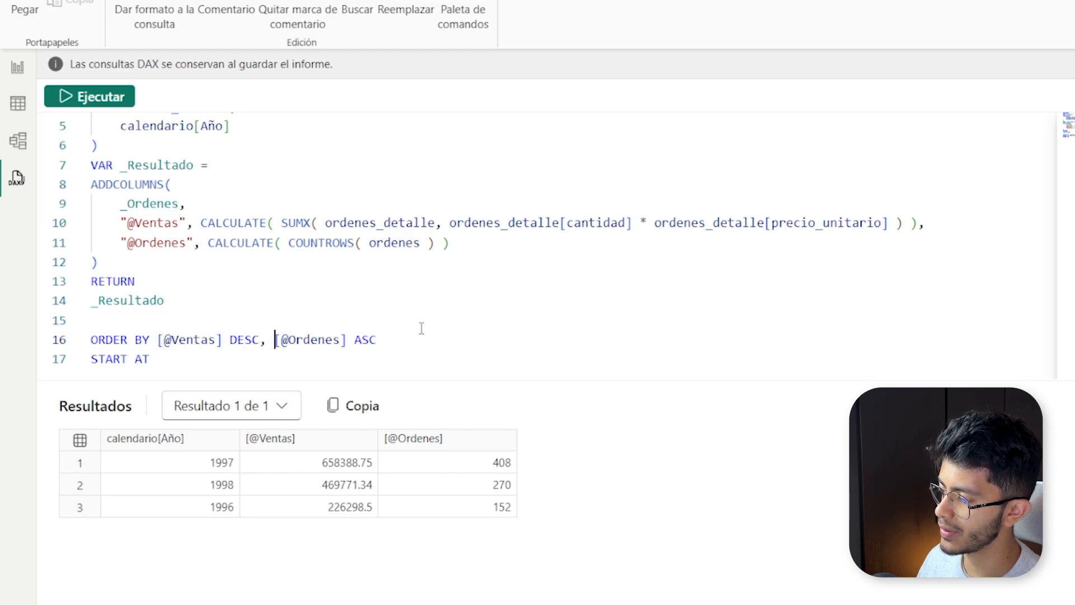
key("ctrl+shift+Left")
key("ctrl+shift+Left")
key("ctrl+shift+Left")
key("ctrl+shift+Left")
key("ctrl+shift+Left")
key("ctrl+shift+Left")
key("ctrl+x")
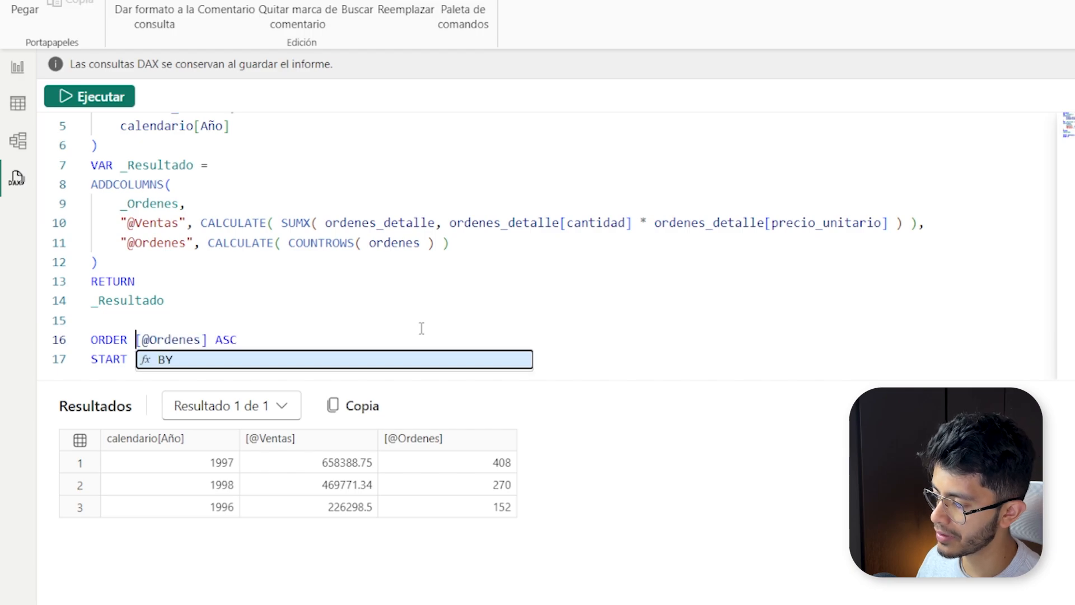
Step: Delete the START AT text from the last line, leaving the line empty
key("Escape")
key("Down")
key("End")
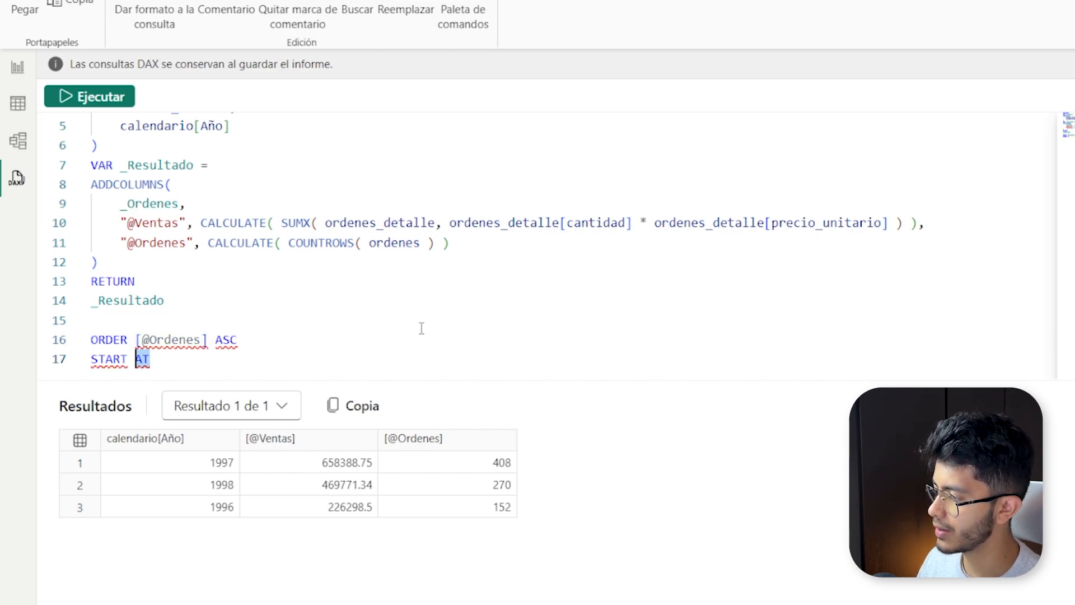
key("shift+Home")
key("BackSpace")
key("Escape")
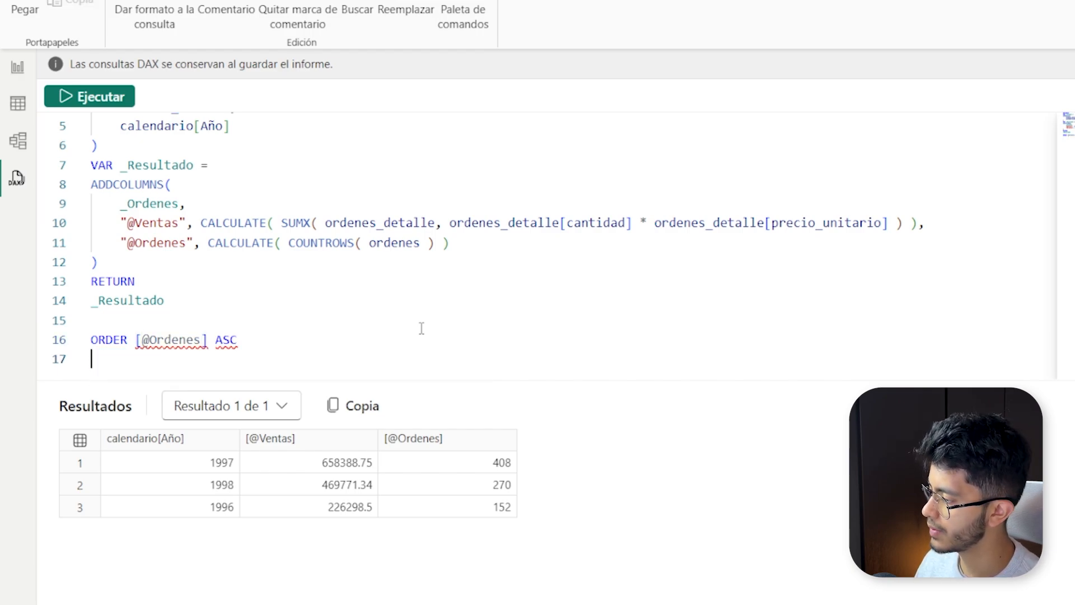
key("Left")
key("ctrl+Left")
key("ctrl+Left")
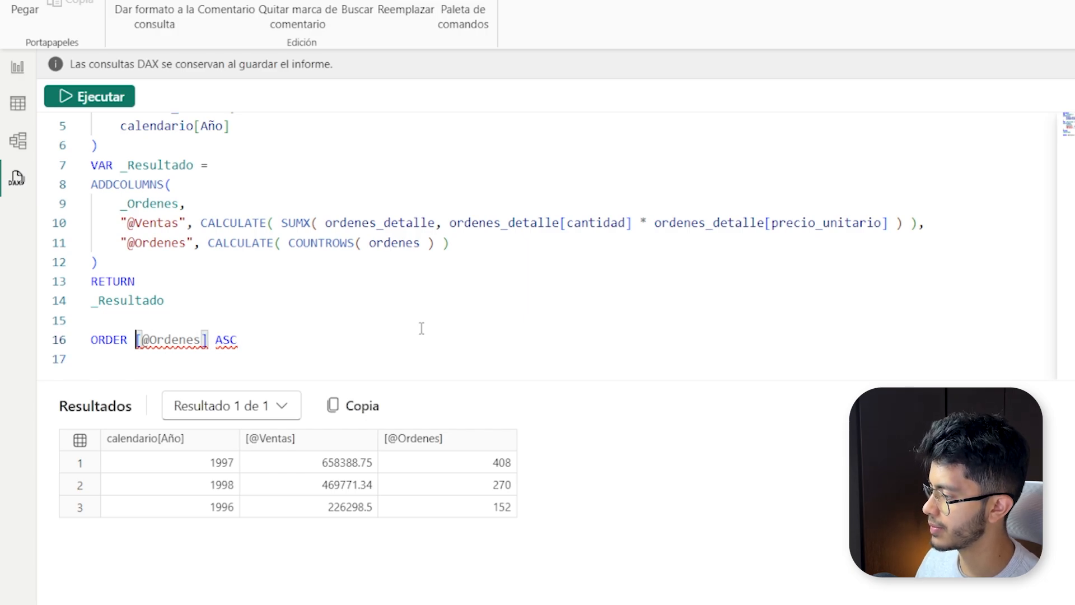
type("BY")
key("F5")
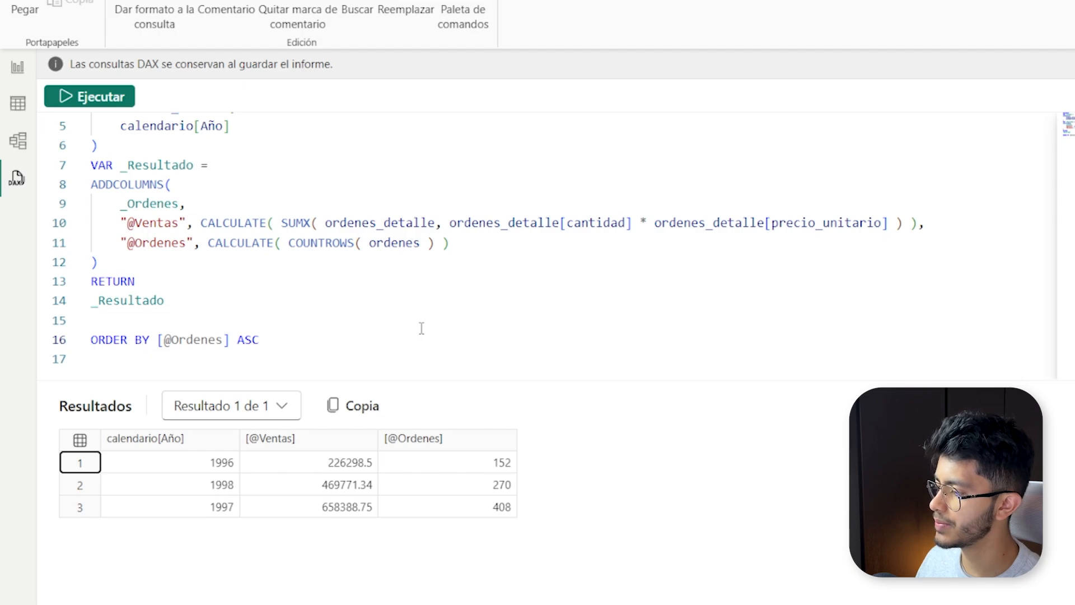
Step: Add START AT 270 on the line below ORDER BY and run the query
left_click(422, 328)
left_click(387, 360)
type("START AT")
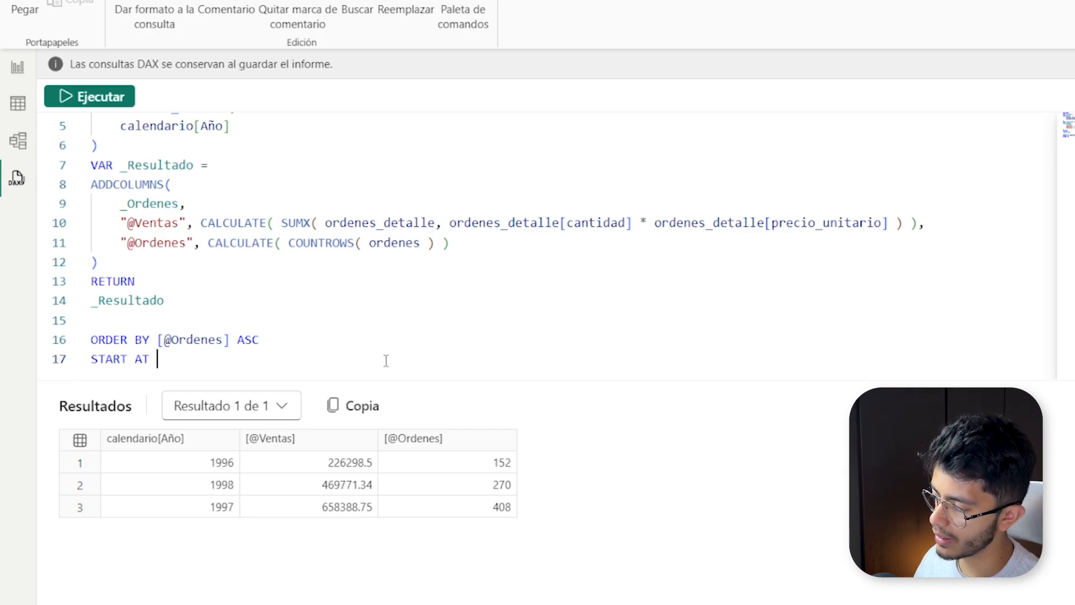
type("270")
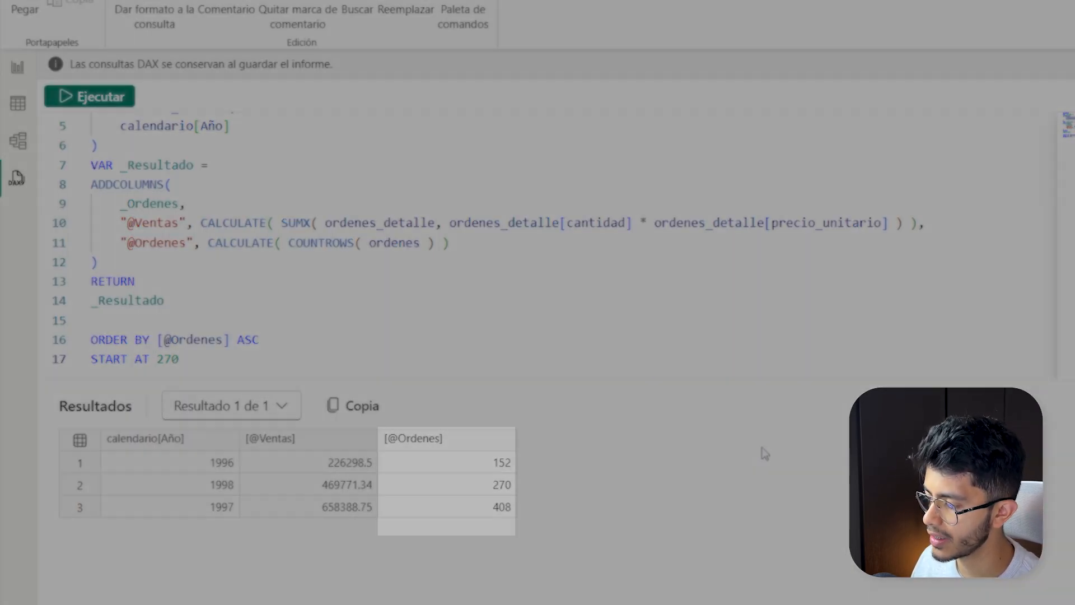
key("F5")
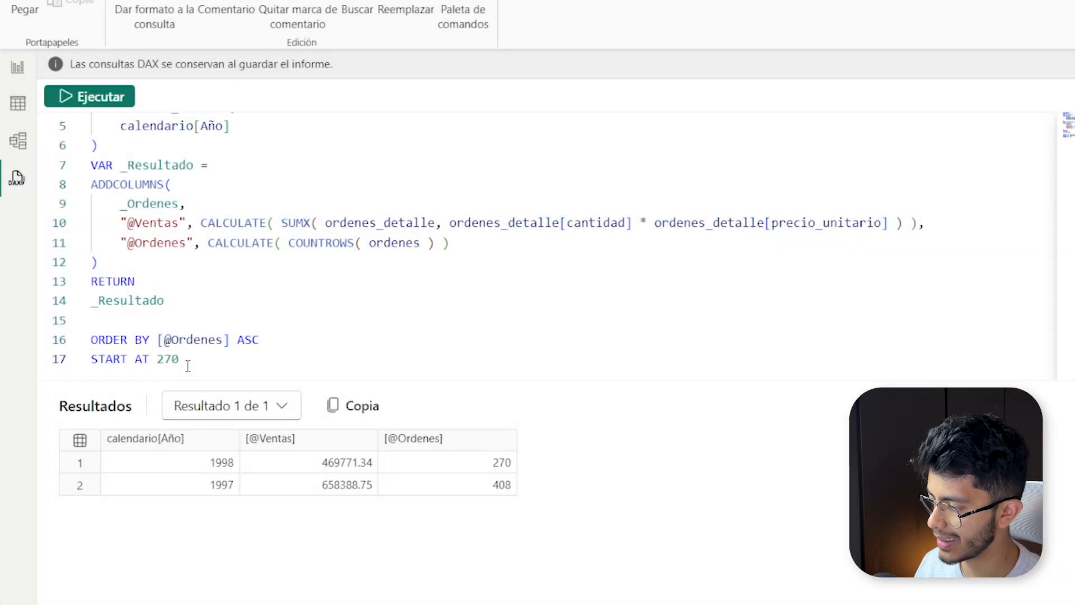
left_click_drag(184, 361, 157, 362)
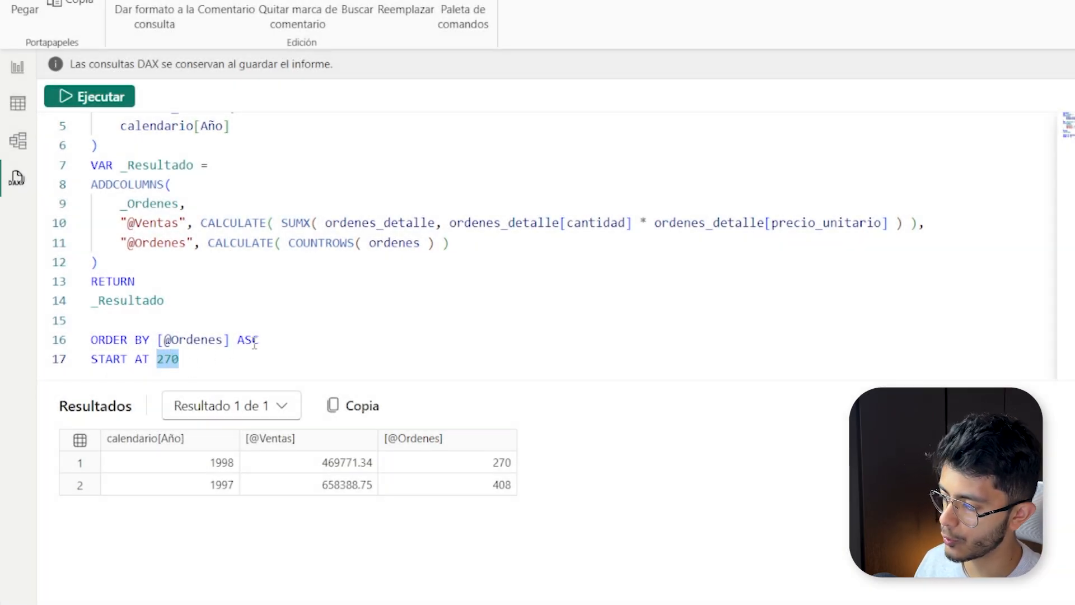
key("BackSpace")
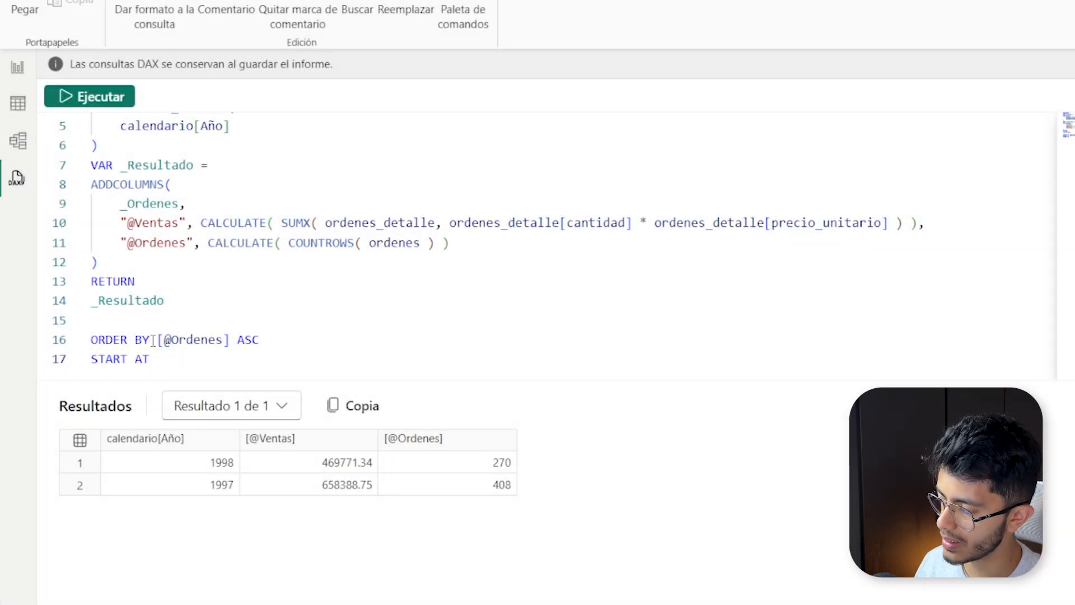
key("ctrl+z")
Step: Append a comma after 270 in the START AT clause
left_click(212, 352)
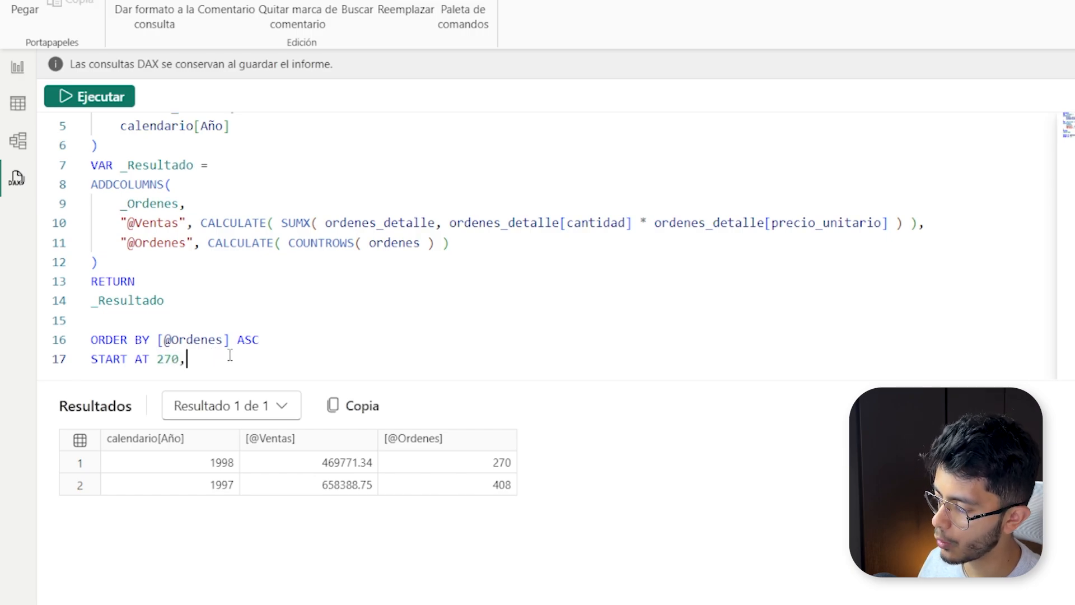
type(",")
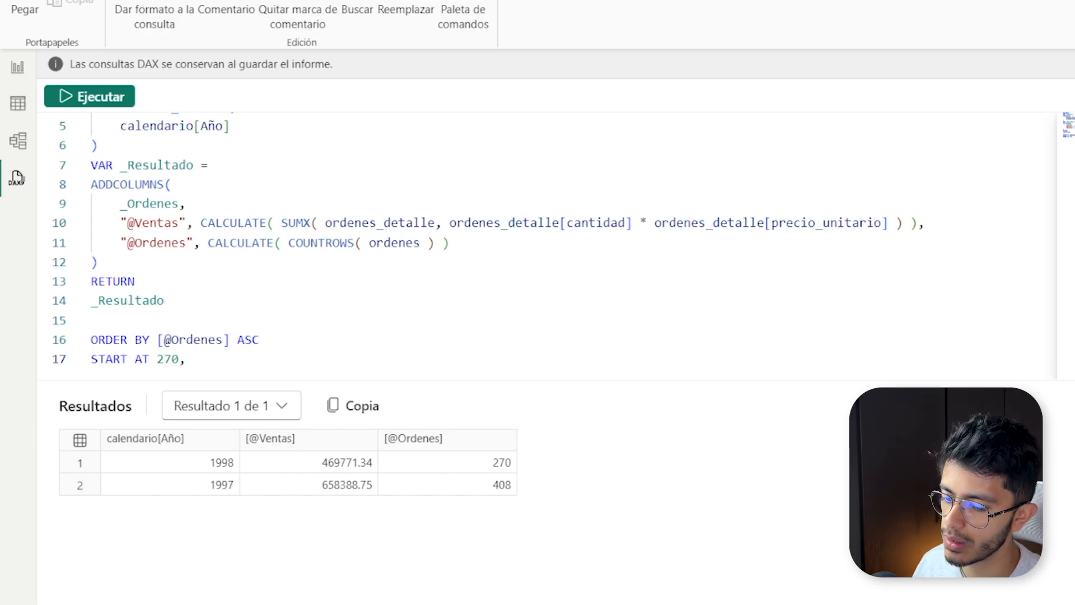
left_click(372, 327)
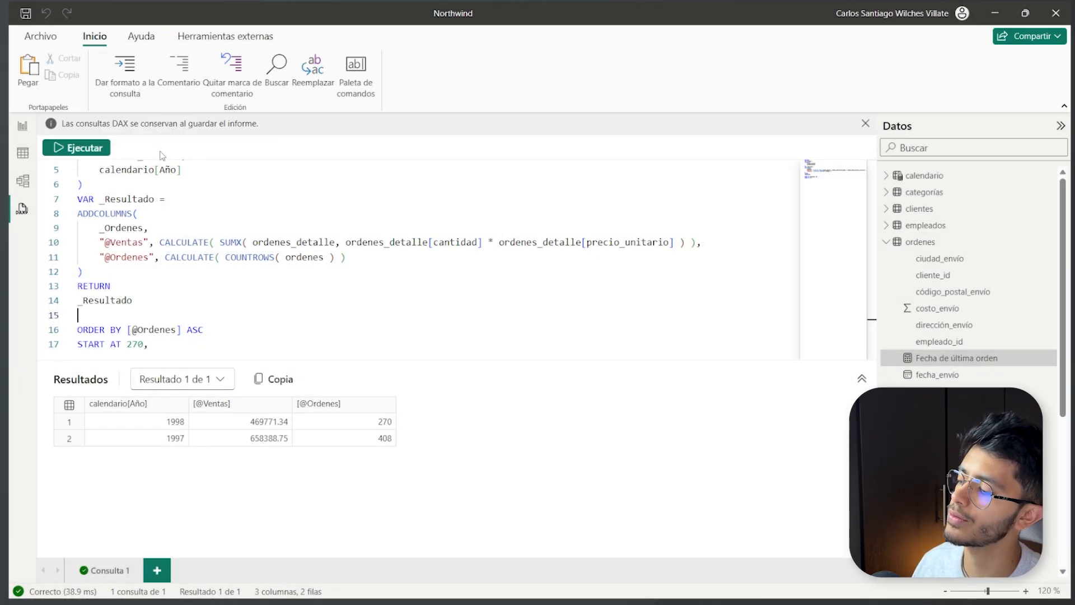
Step: Auto-format the whole DAX query and review the reformatted code
scroll(162, 179, "up", 2)
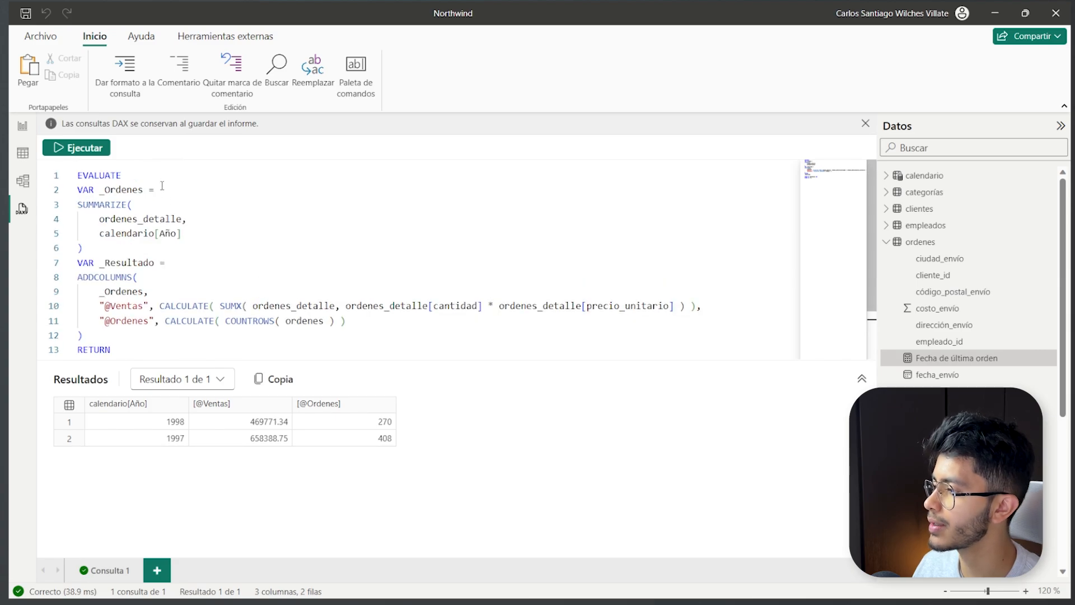
left_click(140, 80)
scroll(232, 245, "up", 2)
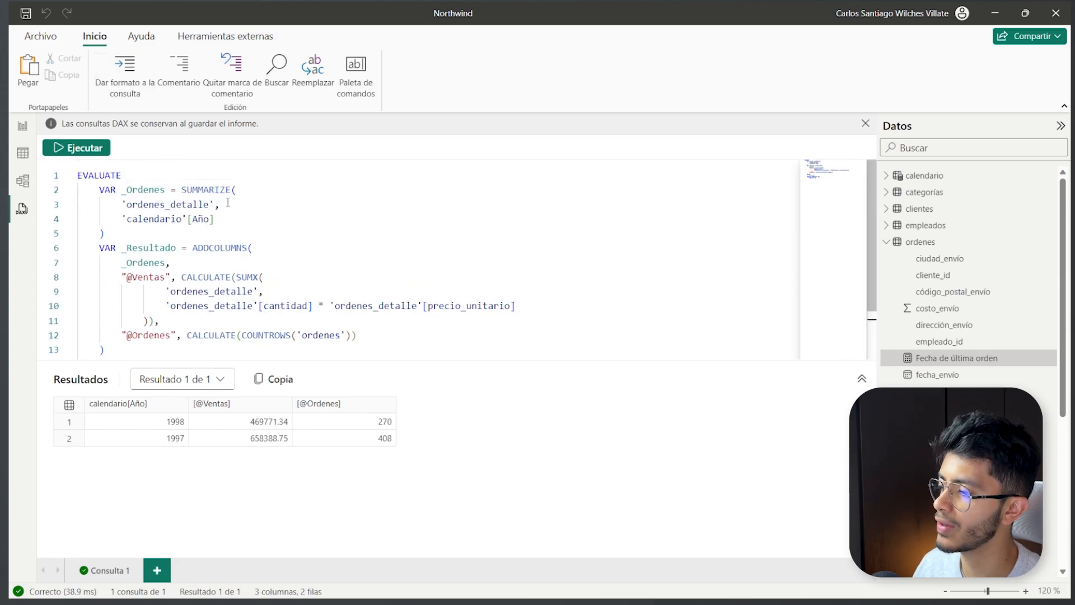
scroll(232, 201, "down", 2)
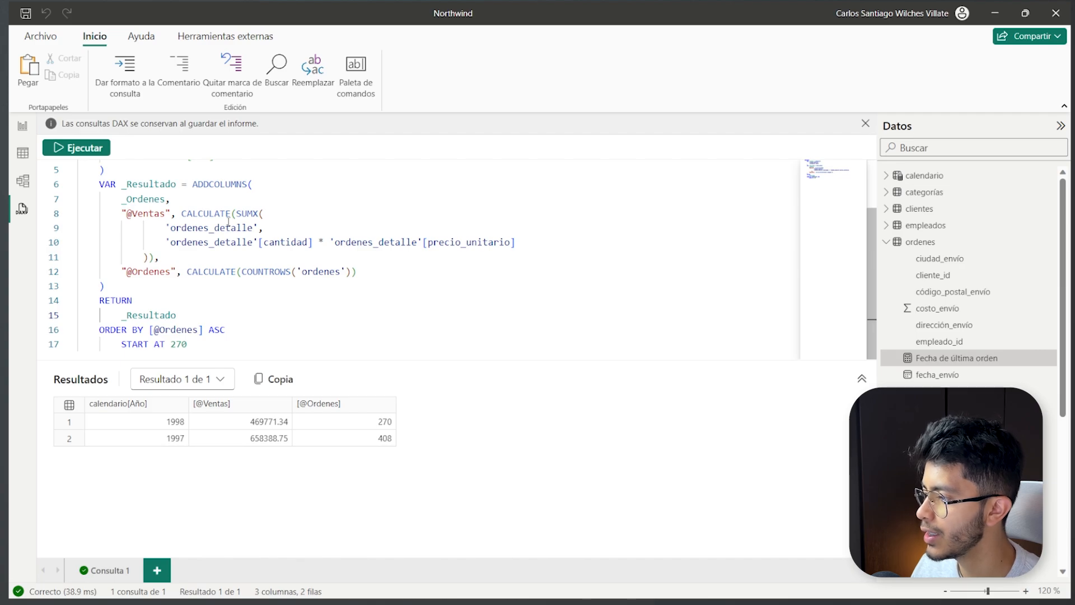
scroll(229, 222, "up", 2)
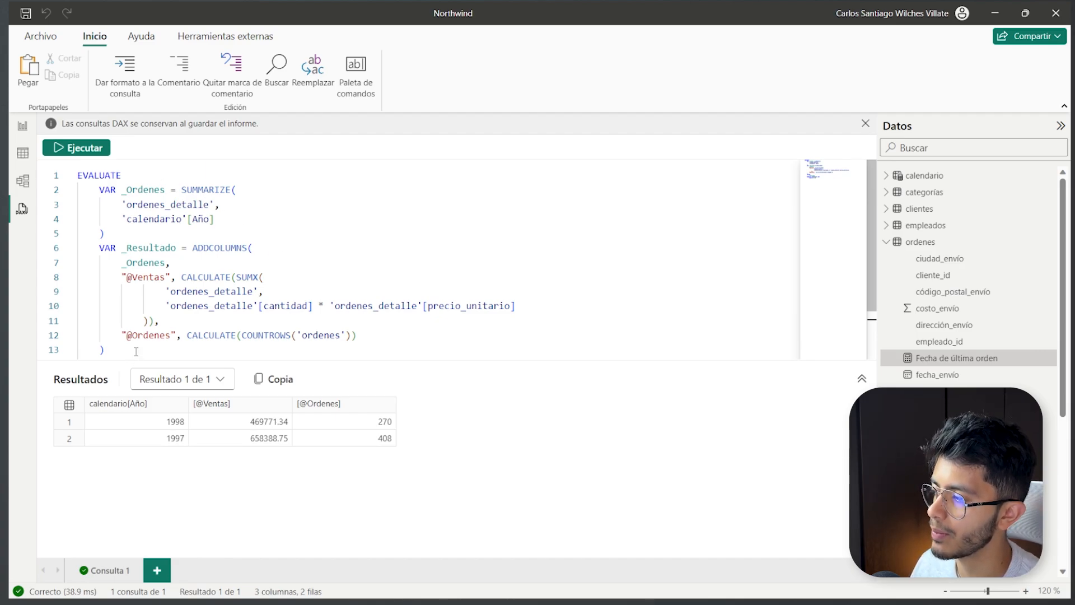
Step: Comment out the cantidad times precio_unitario line inside SUMX and uncomment it again
left_click(171, 305)
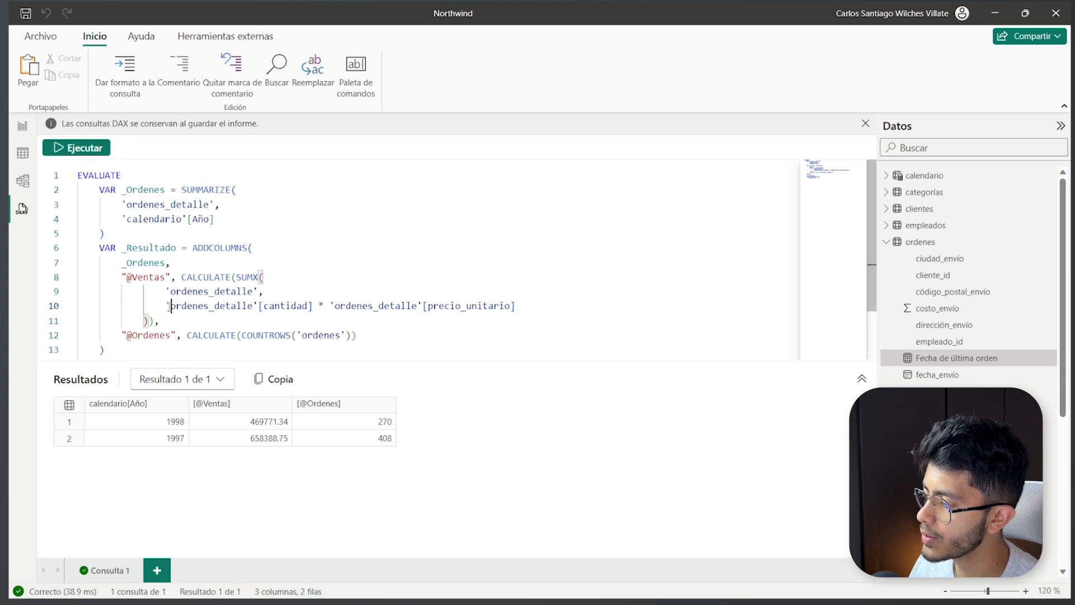
left_click(186, 68)
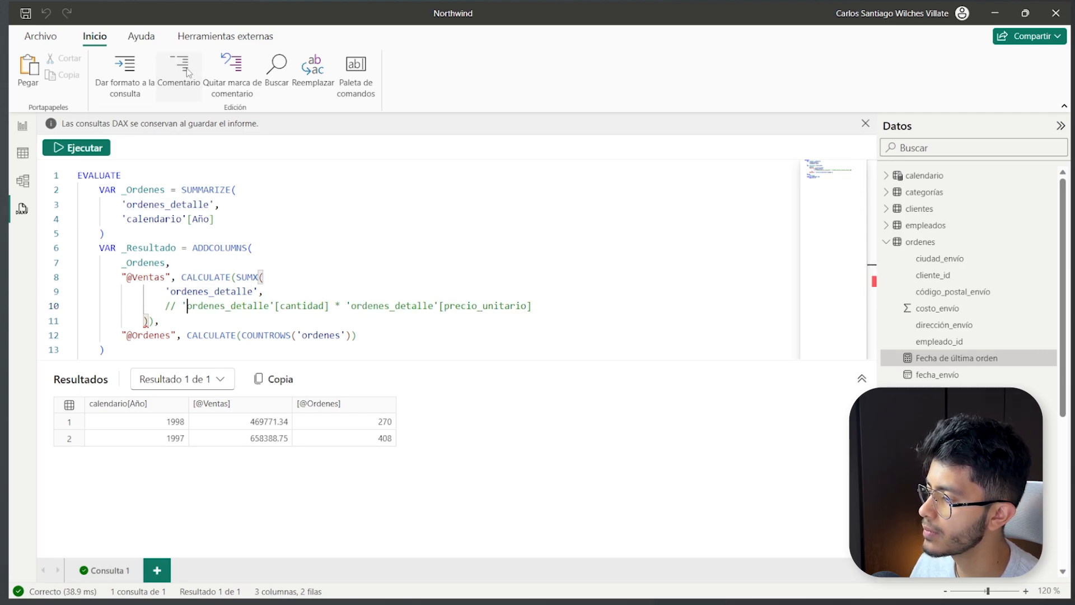
left_click(250, 69)
Step: Search the query for ordenes_detalle and look through the highlighted occurrences
left_click(277, 67)
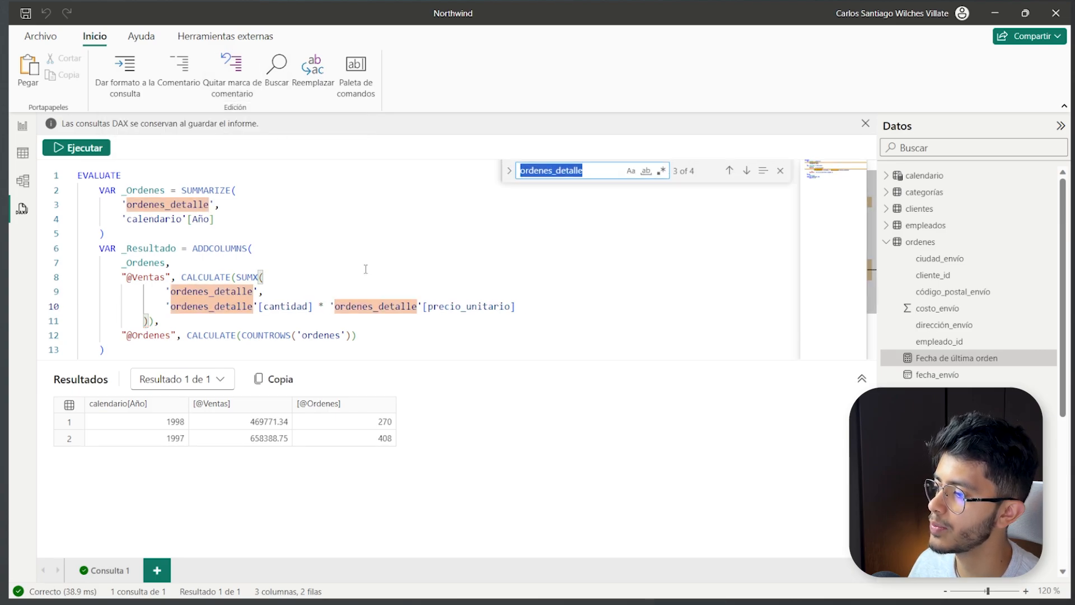
scroll(346, 248, "down", 2)
scroll(346, 248, "up", 2)
scroll(346, 248, "down", 2)
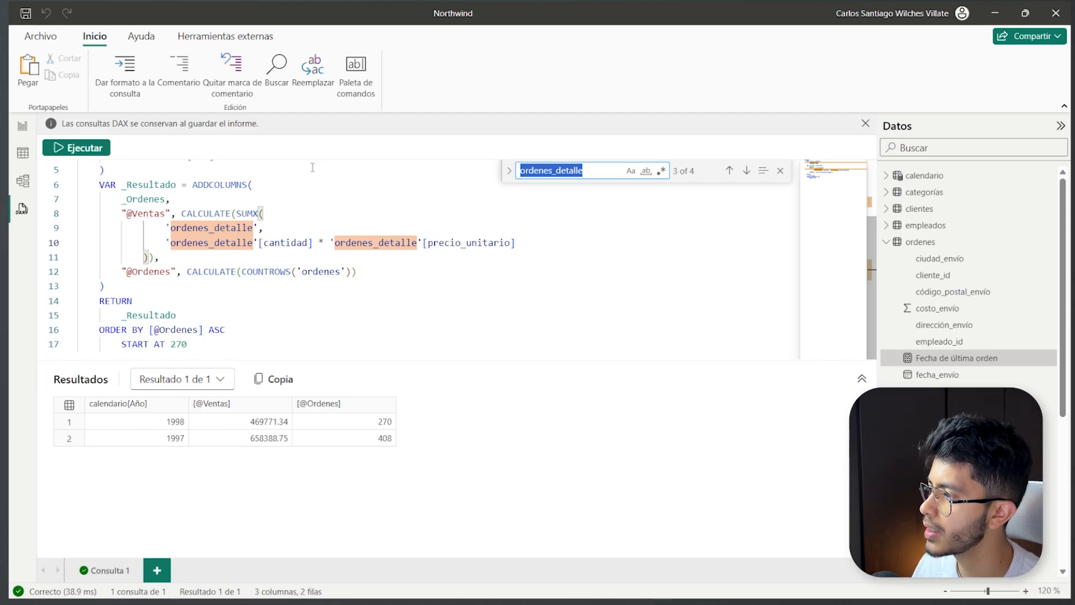
left_click_drag(312, 214, 311, 225)
left_click(291, 184)
Step: Replace every ordenes_detalle in the query with ordenes, and undo the replacement
left_click(313, 65)
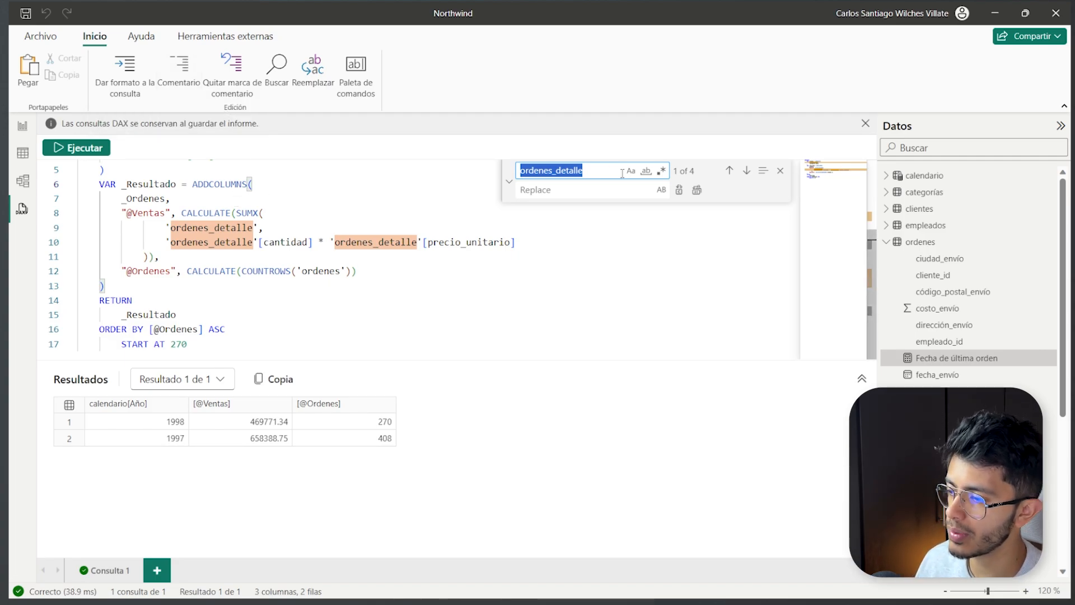
scroll(323, 252, "up", 2)
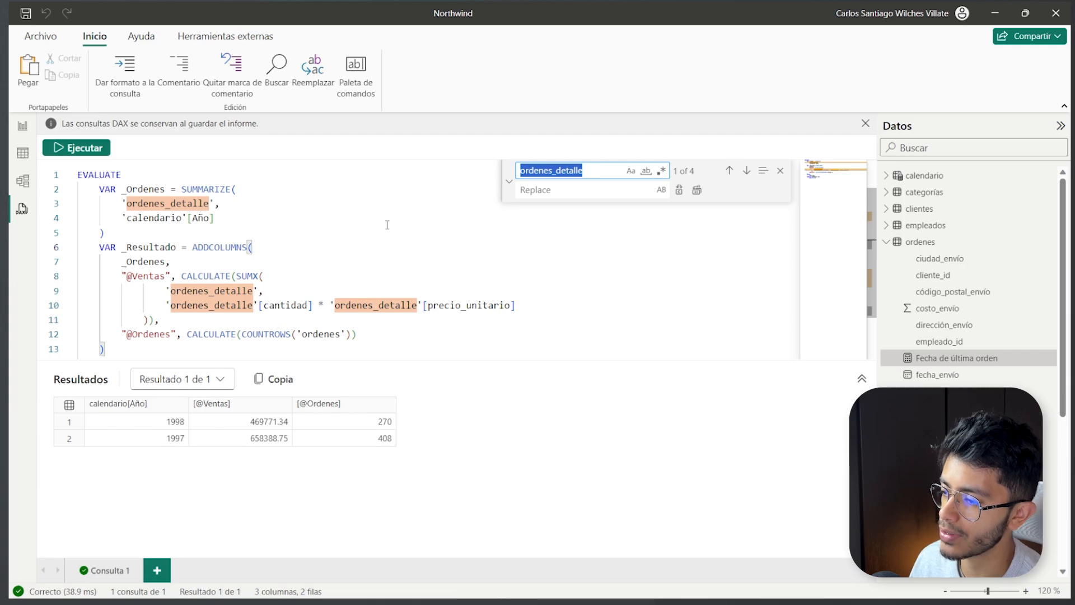
left_click(594, 174)
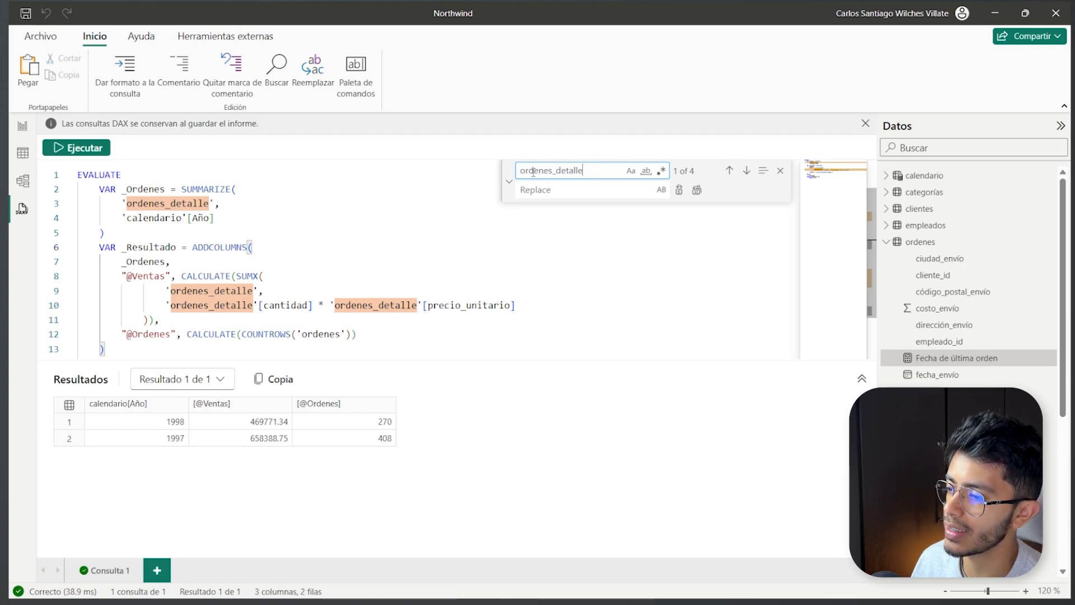
left_click(575, 189)
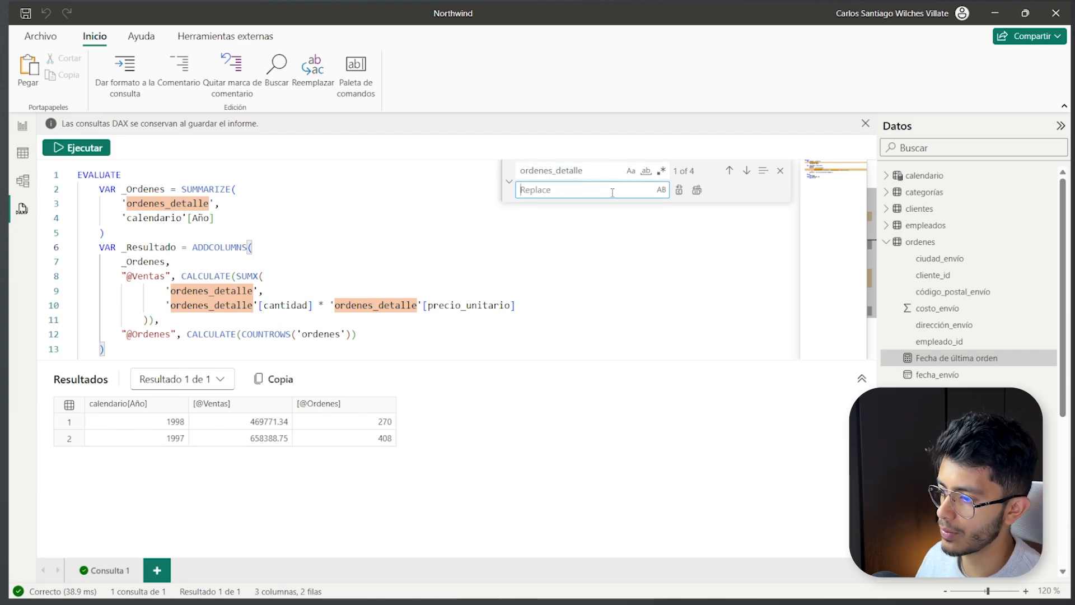
type("ordenes")
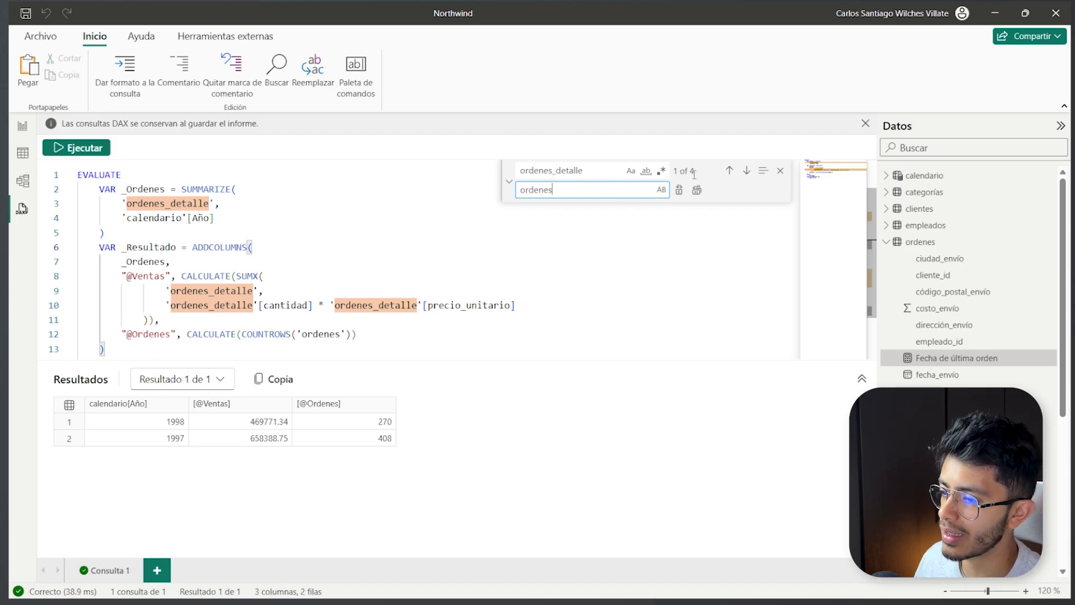
left_click(696, 189)
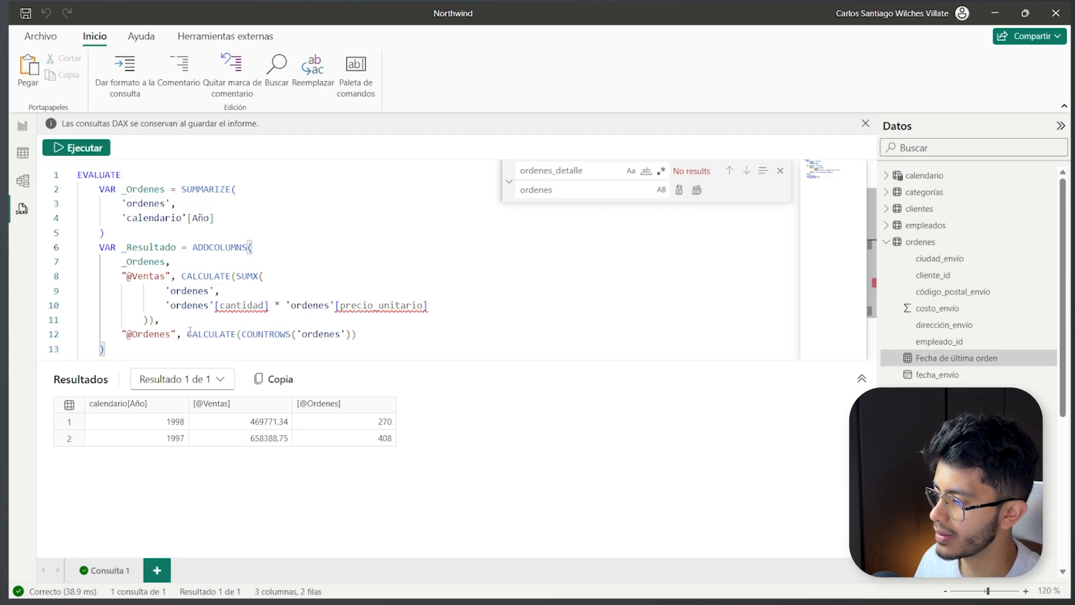
key("ctrl+z")
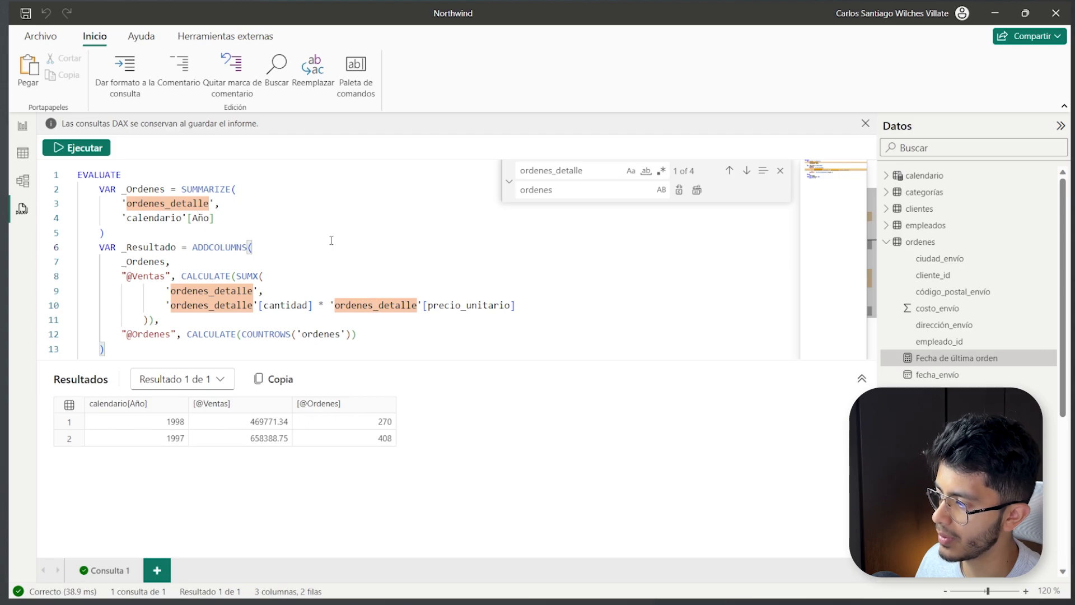
Step: Close the find and replace box and browse the editor commands and their shortcuts in the command palette
left_click(780, 170)
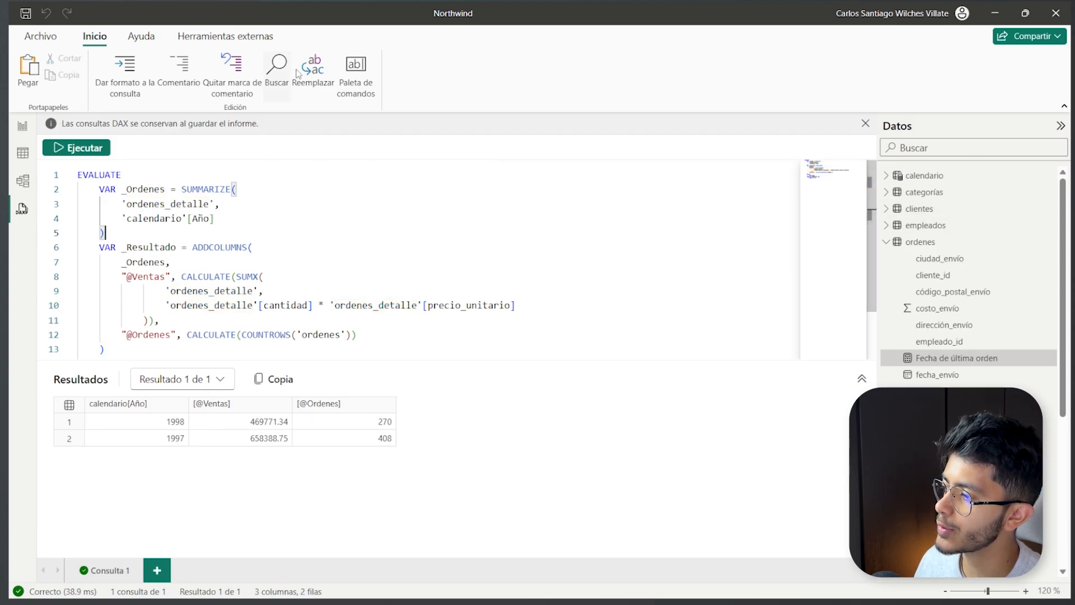
left_click(360, 75)
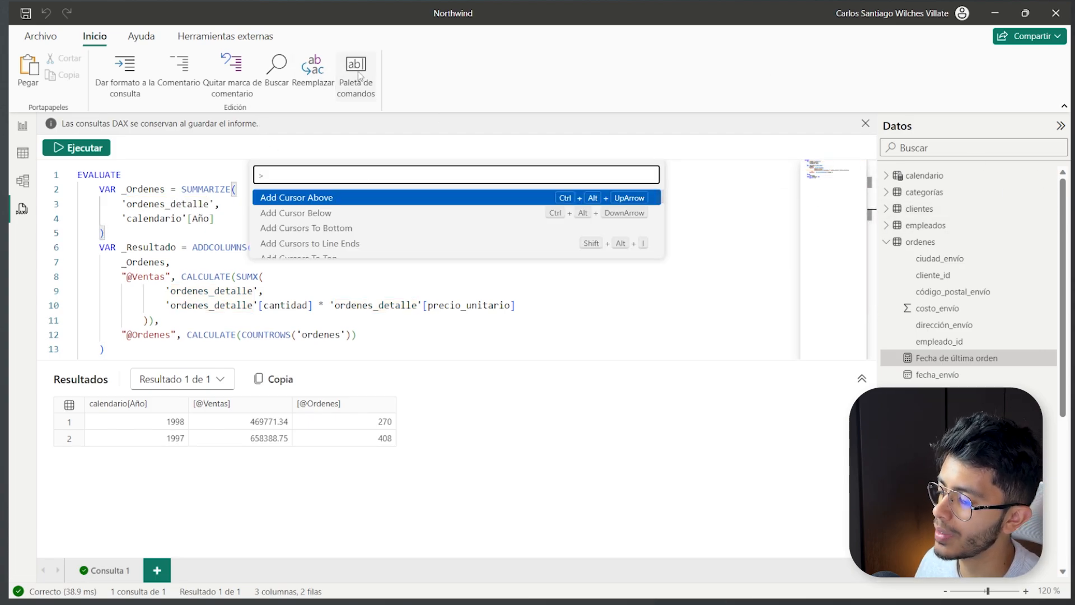
scroll(333, 233, "down", 3)
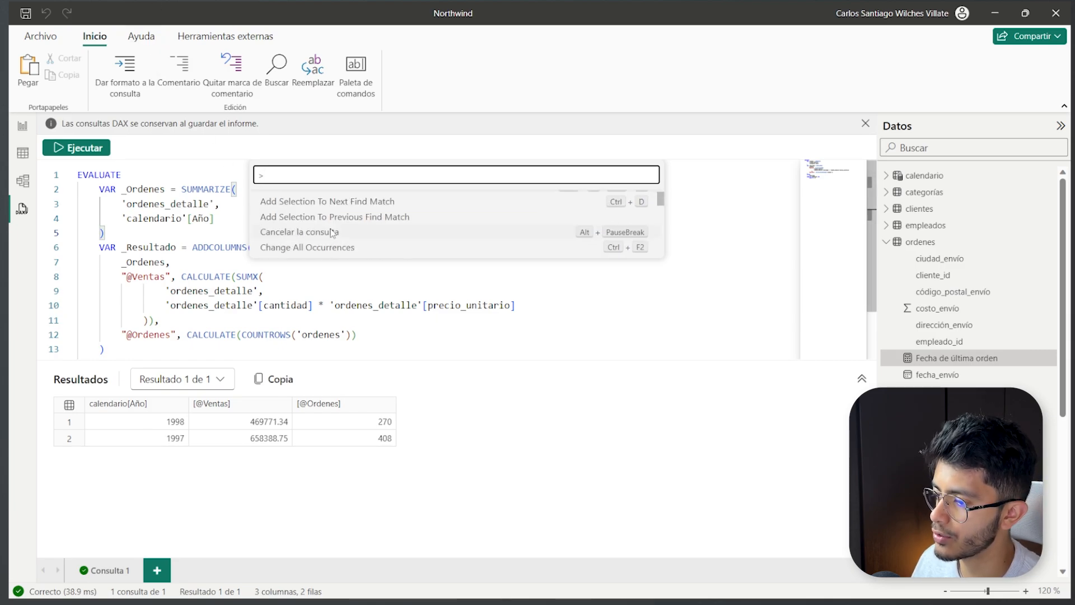
scroll(332, 232, "down", 10)
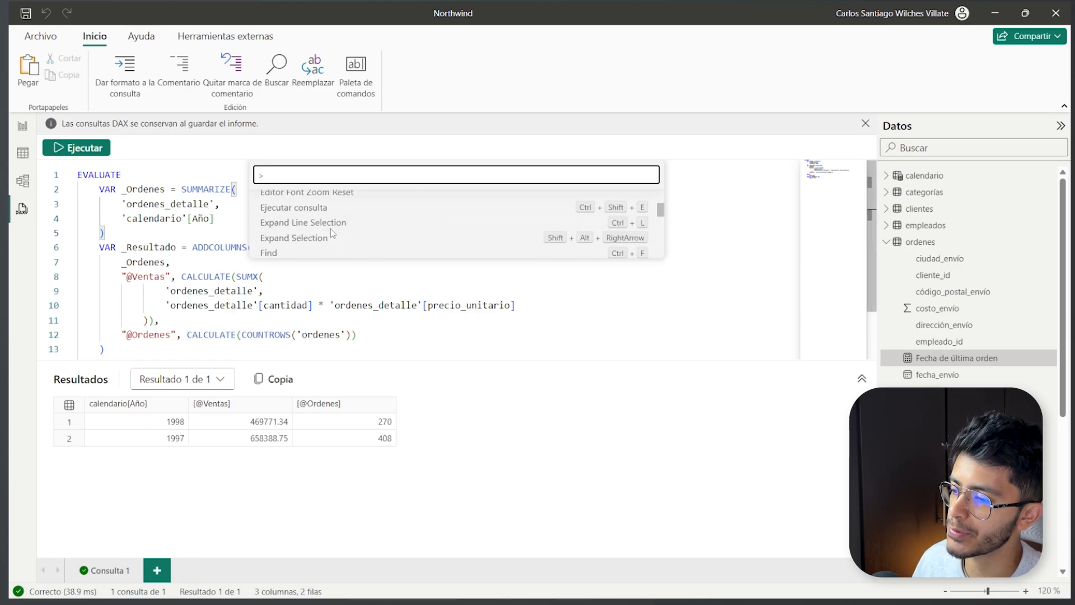
scroll(449, 207, "up", 5)
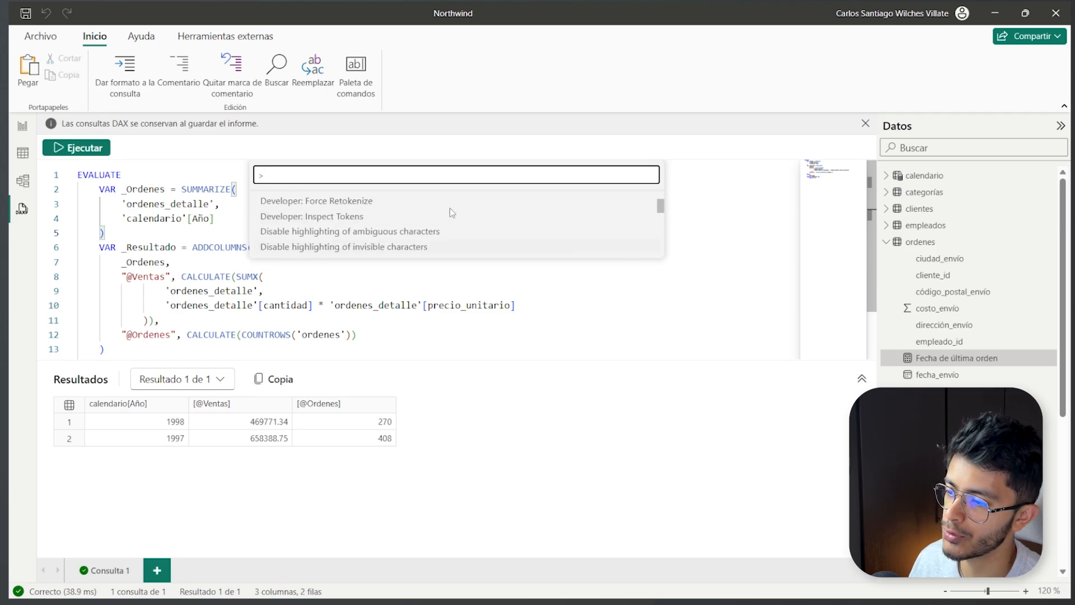
scroll(449, 207, "up", 5)
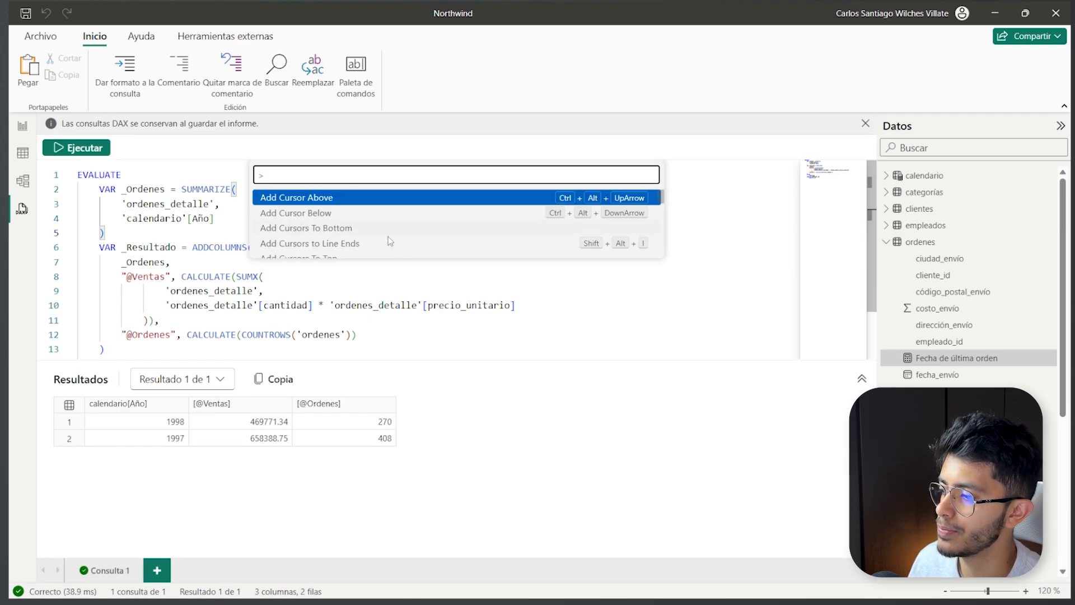
scroll(356, 243, "down", 5)
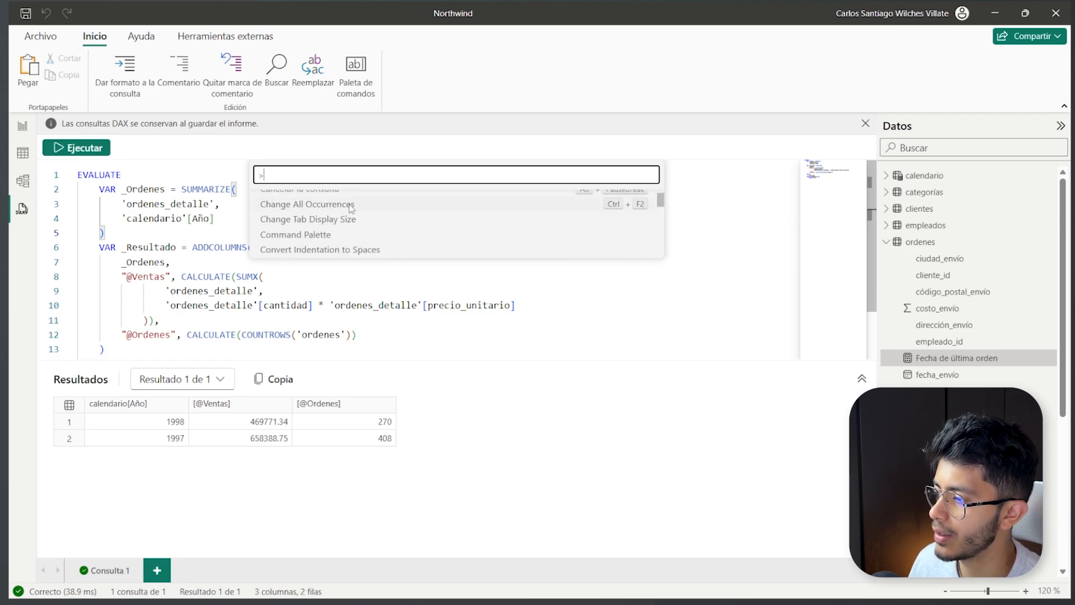
key("Escape")
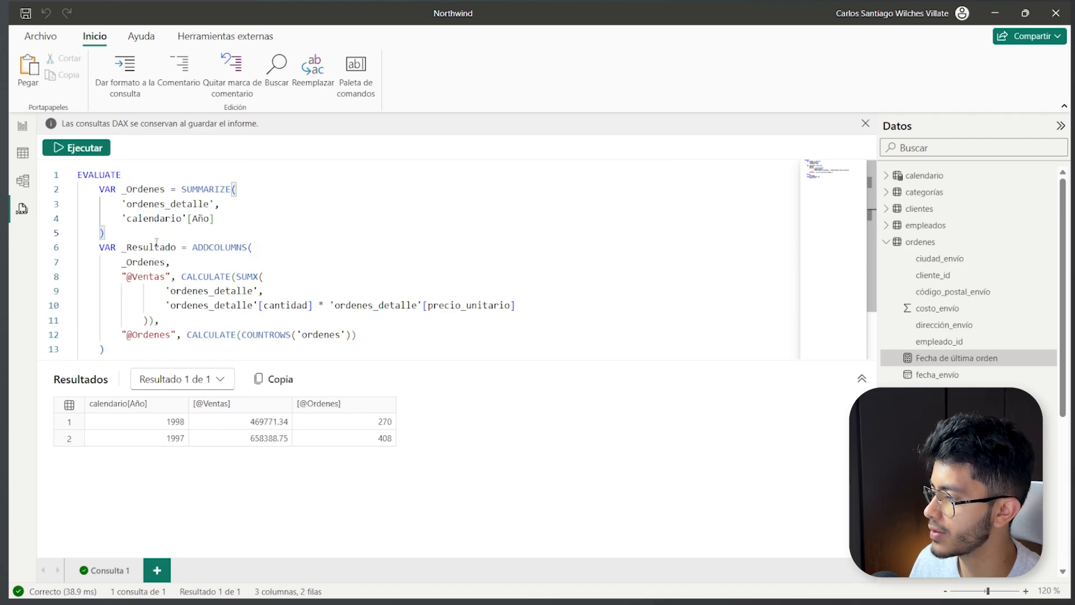
Step: Select the occurrences of _Resultado together with Add Selection To Next Find Match, look them over and clear the selection
left_click(161, 247)
key("ctrl+d")
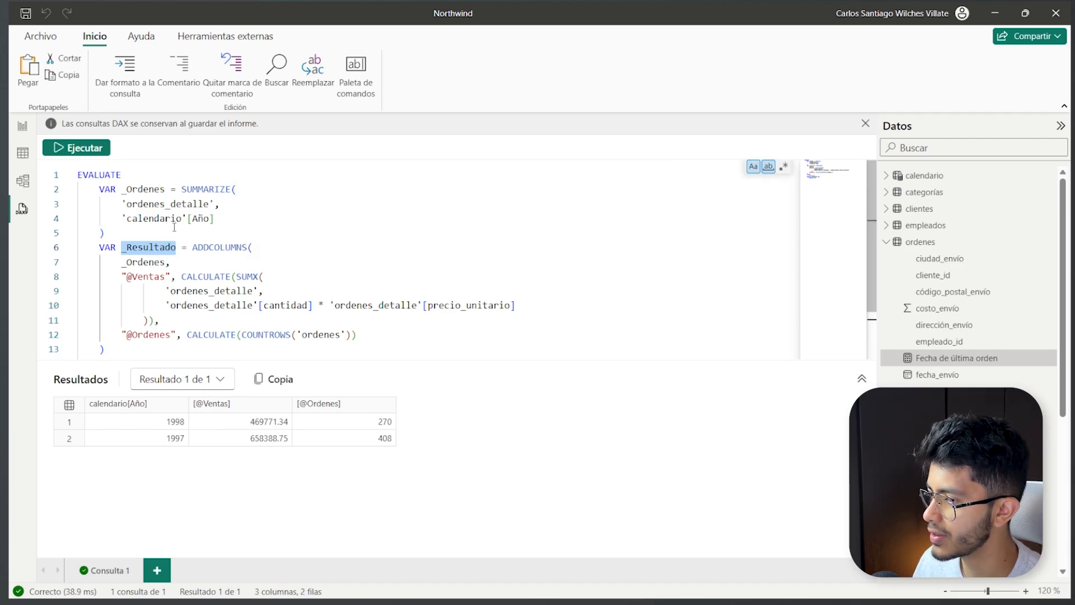
scroll(191, 215, "down", 1)
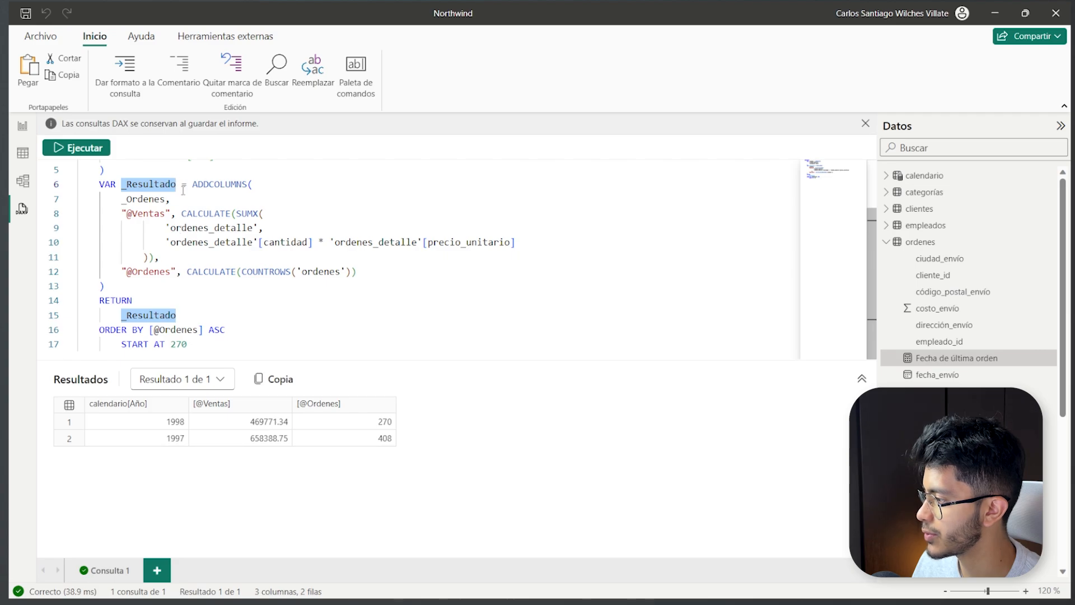
scroll(179, 213, "up", 1)
scroll(167, 211, "down", 1)
scroll(166, 211, "down", 1)
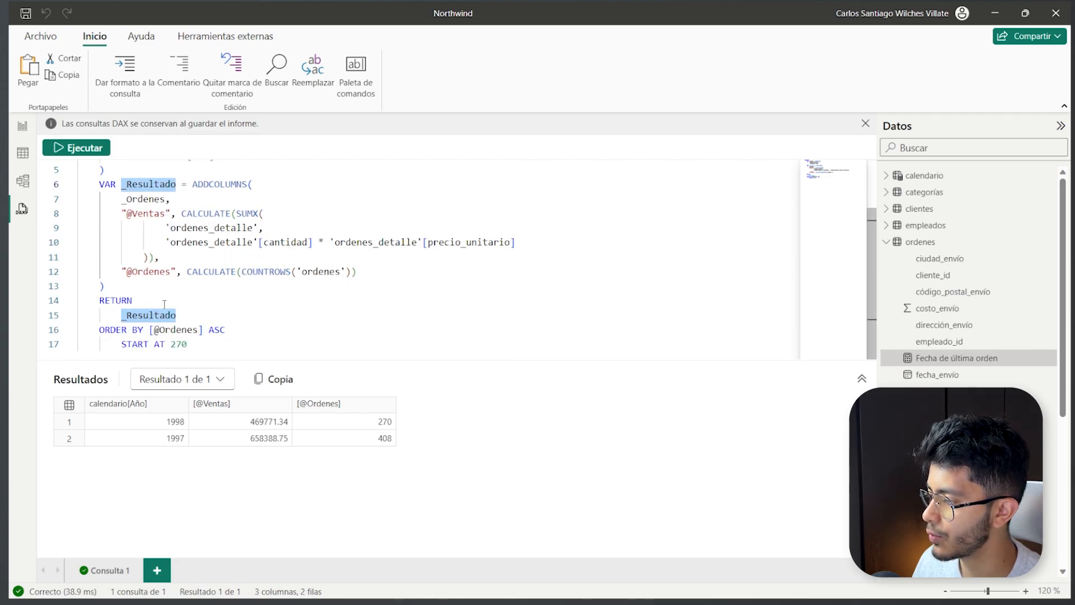
scroll(137, 261, "up", 2)
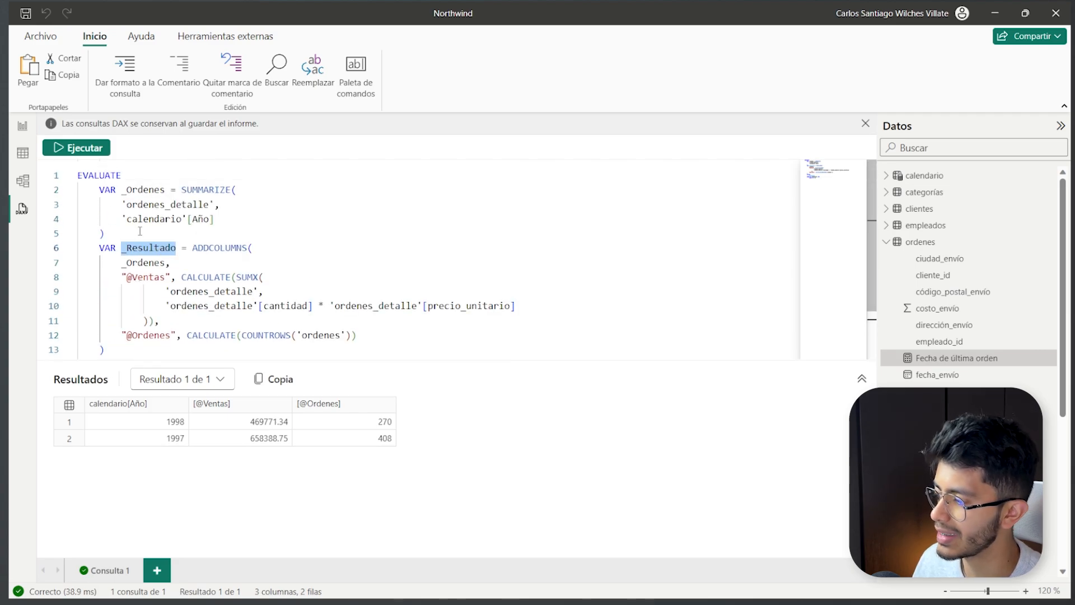
scroll(139, 230, "down", 1)
scroll(135, 267, "down", 1)
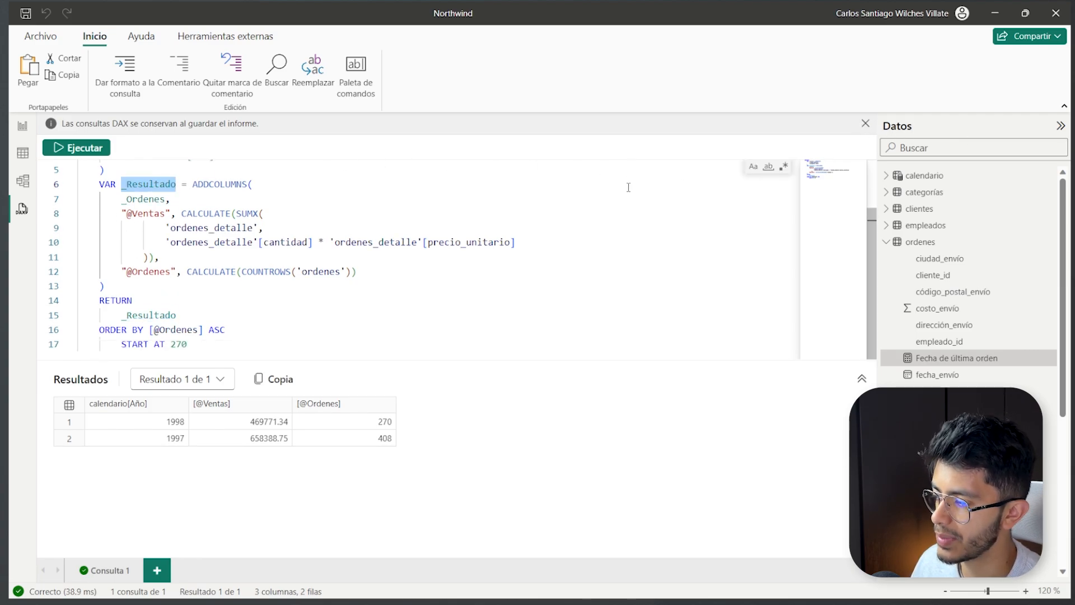
left_click(560, 221)
scroll(560, 221, "up", 2)
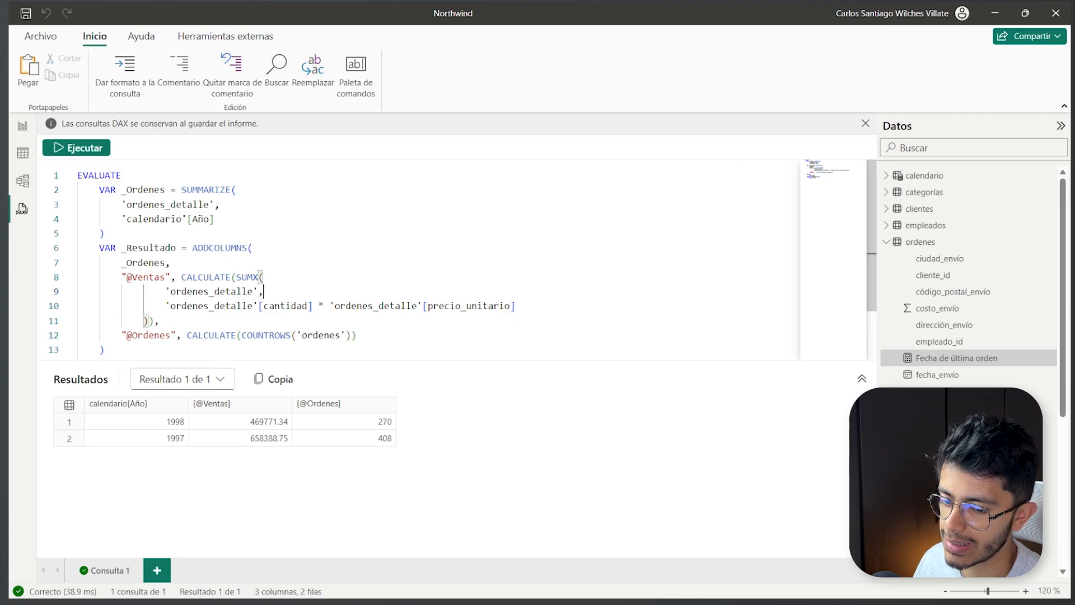
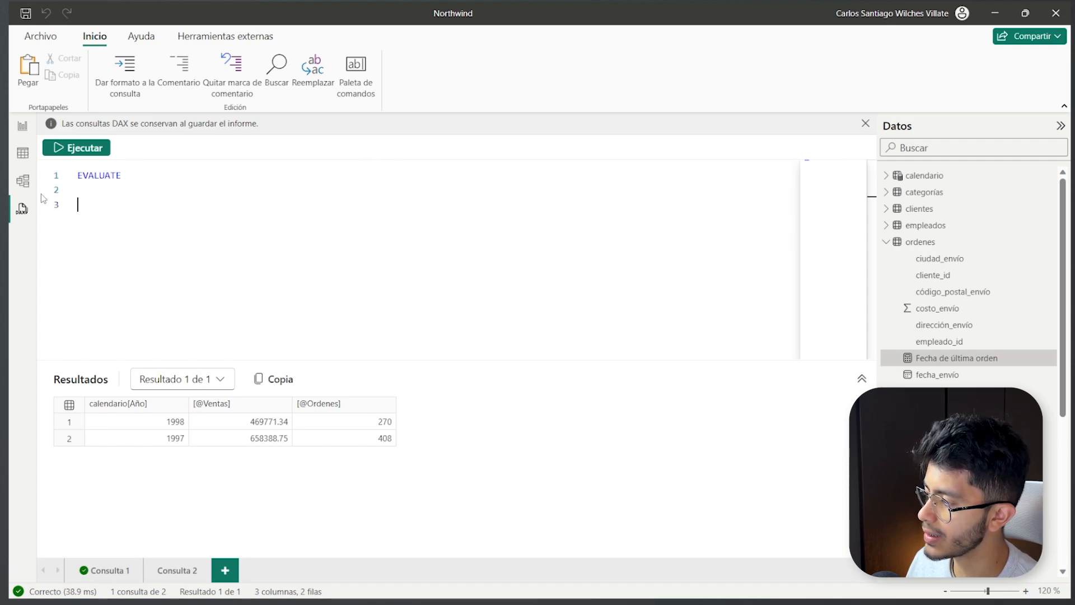
Step: In Consulta 2, start a DEFINE MEASURE statement for ordenes_detalle[ventas totales]
left_click(193, 563)
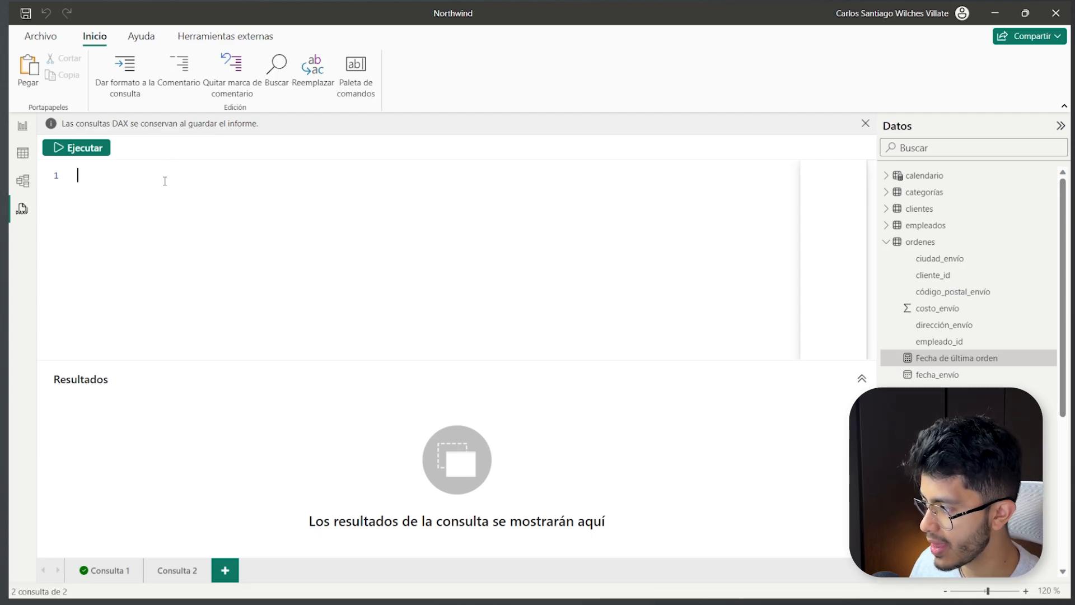
type("DEFINE ")
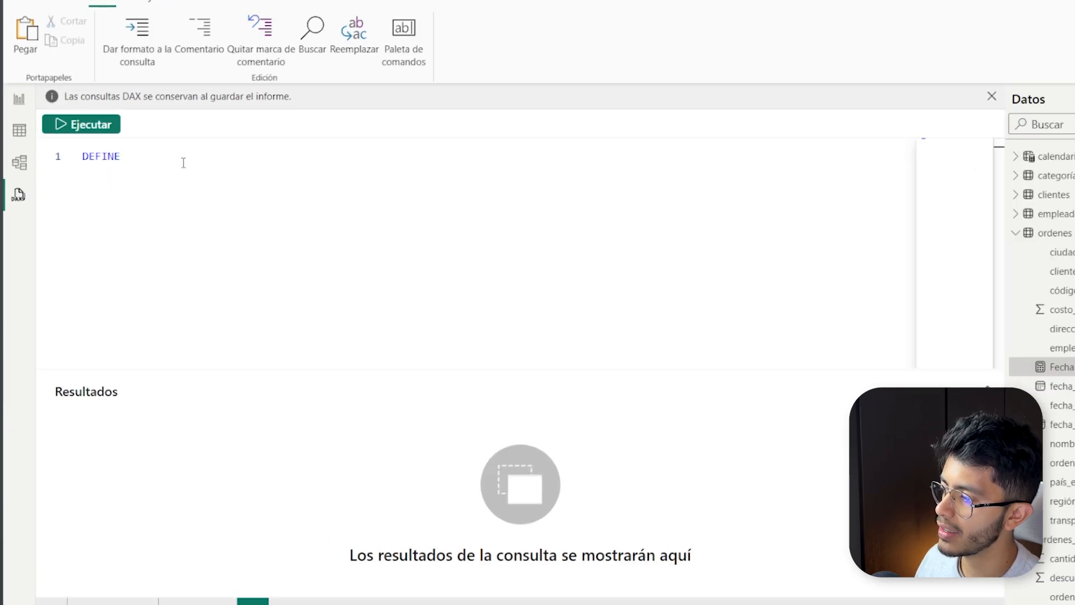
type("MEAS")
key("Tab")
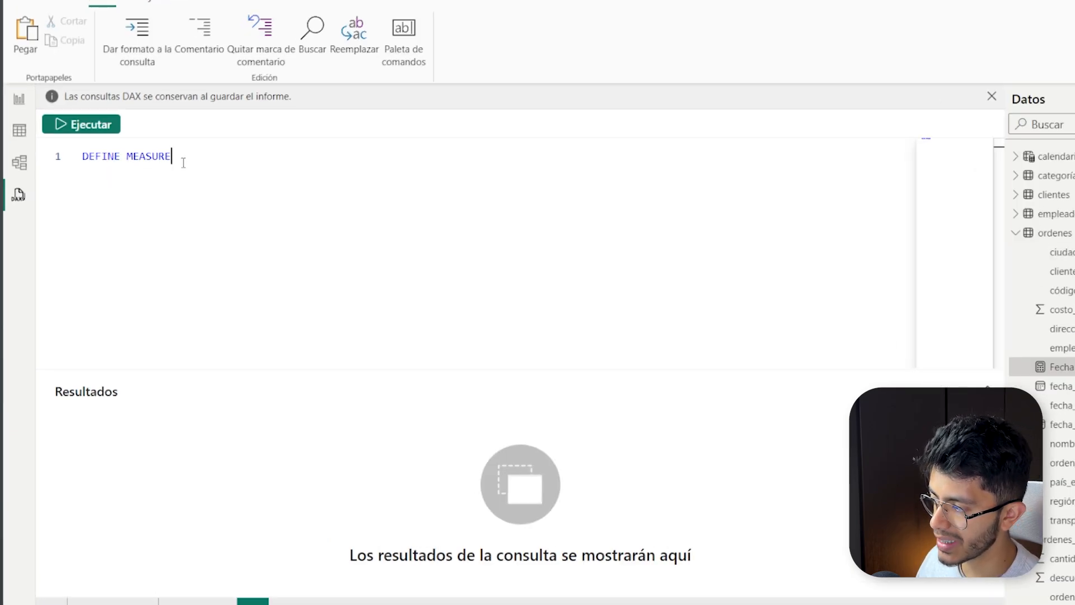
type("ordenes_D")
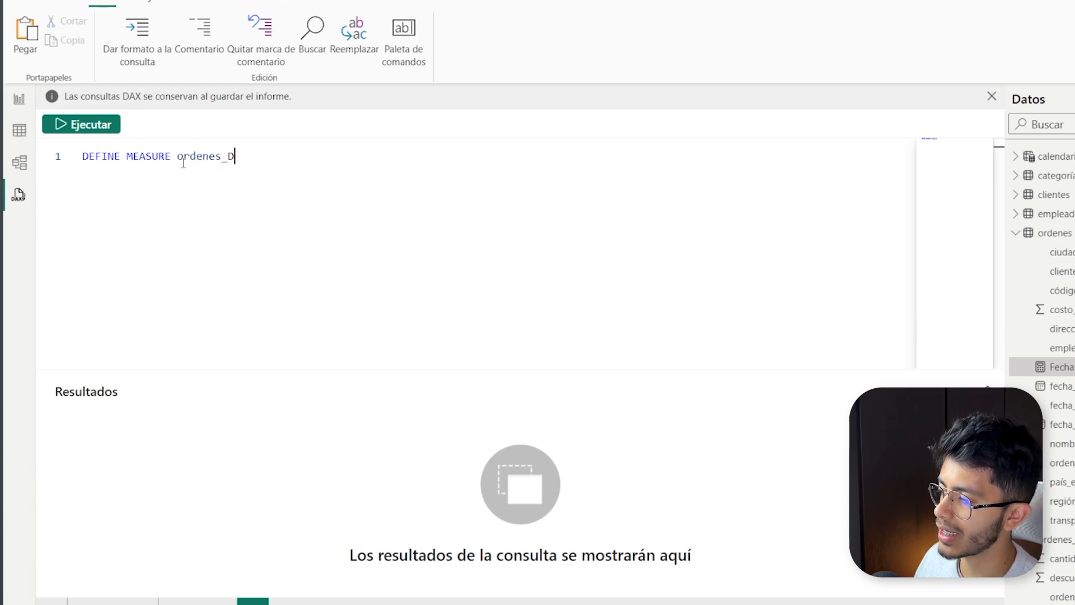
key("BackSpace")
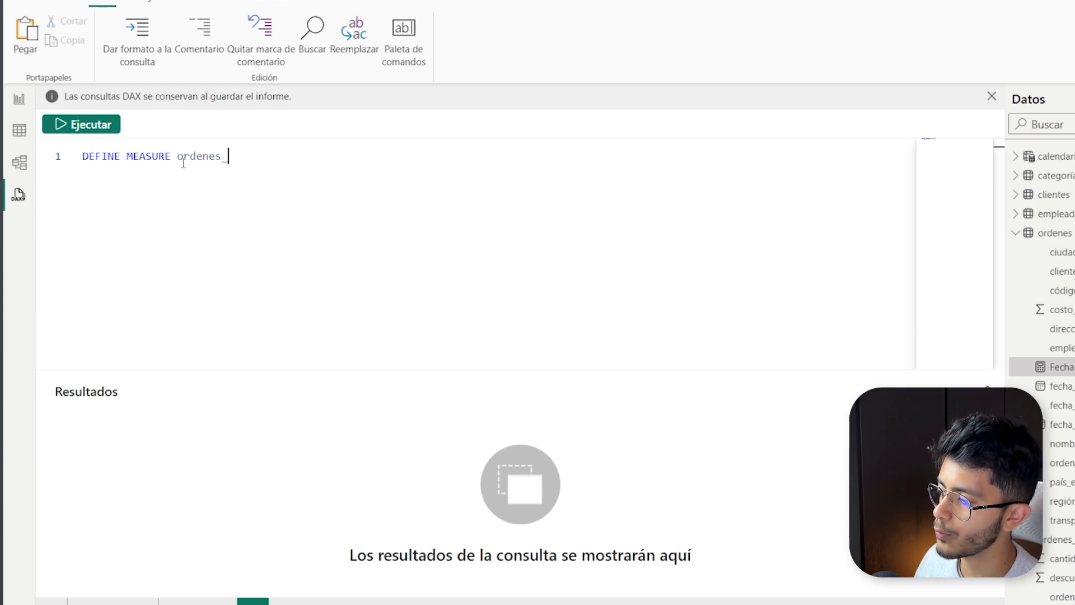
type("detalle[")
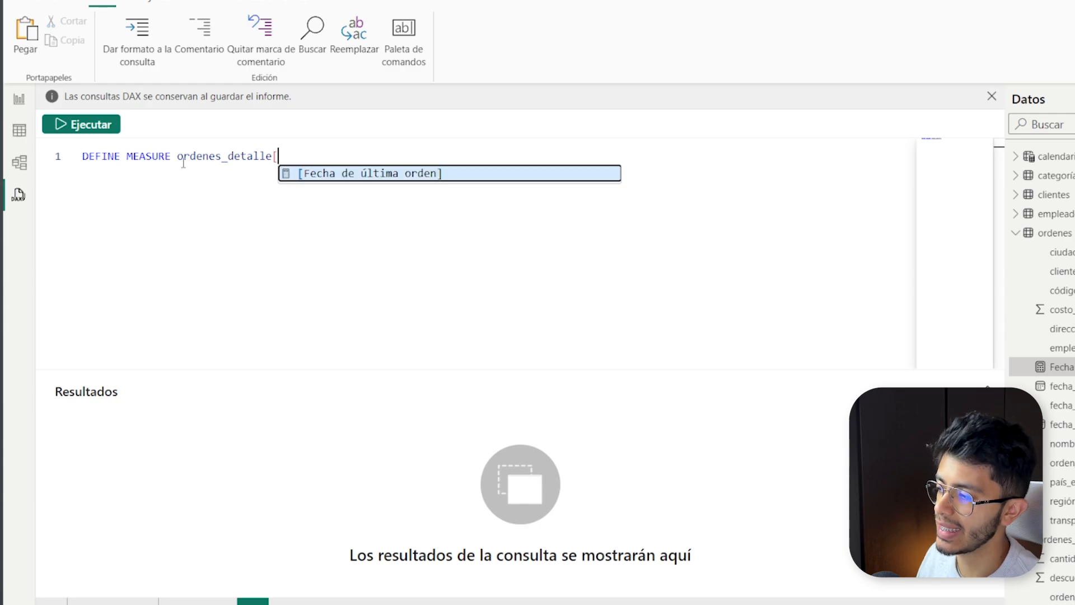
type("]")
key("Left")
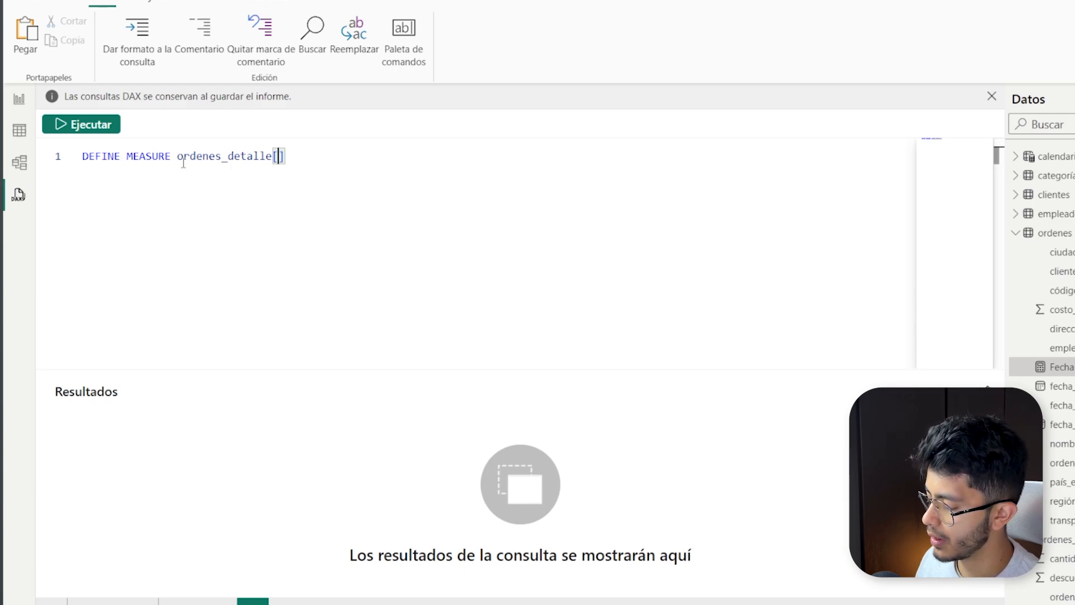
type("ventas totales] ")
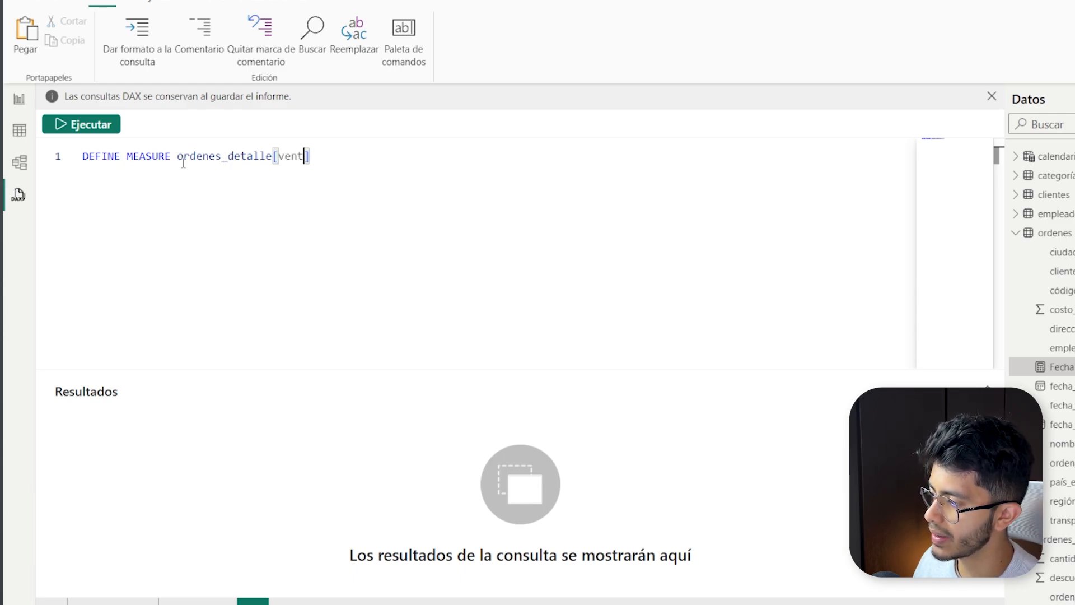
Step: Define the ventas totales measure as SUMX over ordenes_detalle of ordenes_detalle[cantidad] * ordenes_detalle[precio_unitario]
type("= SUMX( ")
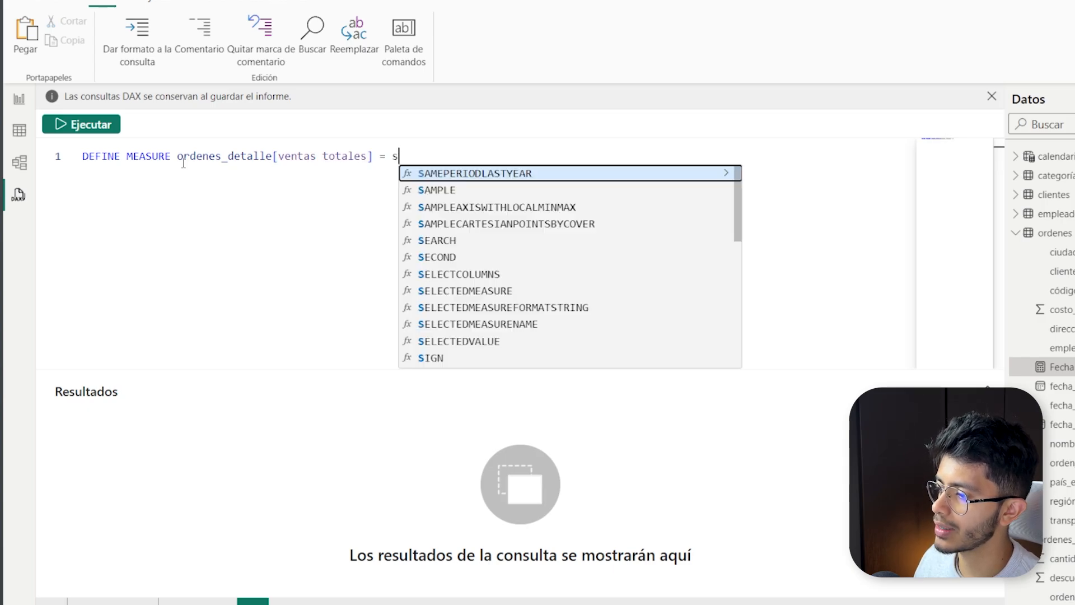
type("ordenes_detalle, can")
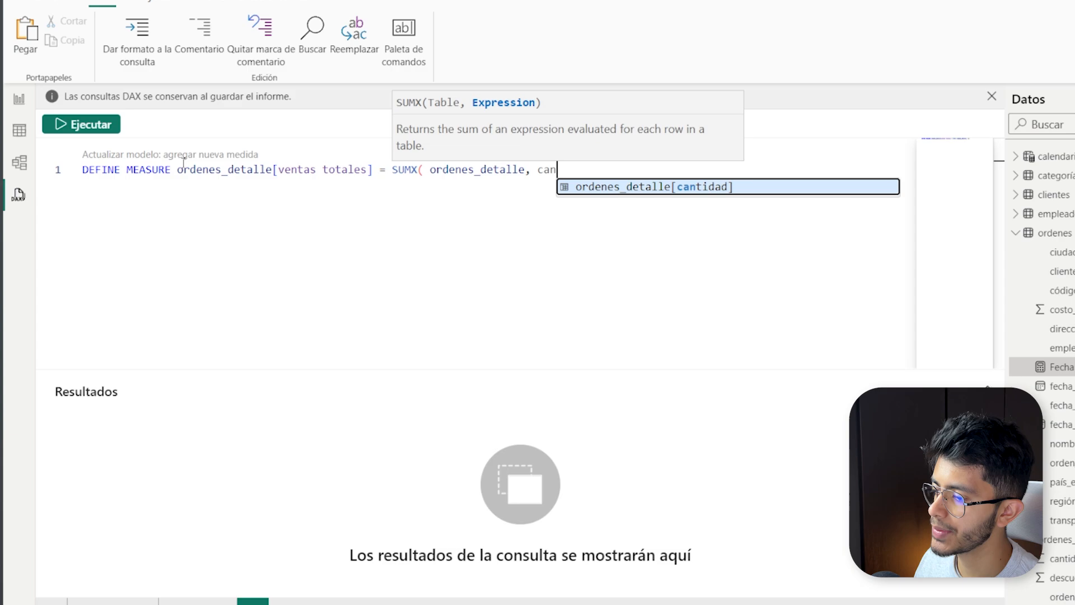
key("Tab")
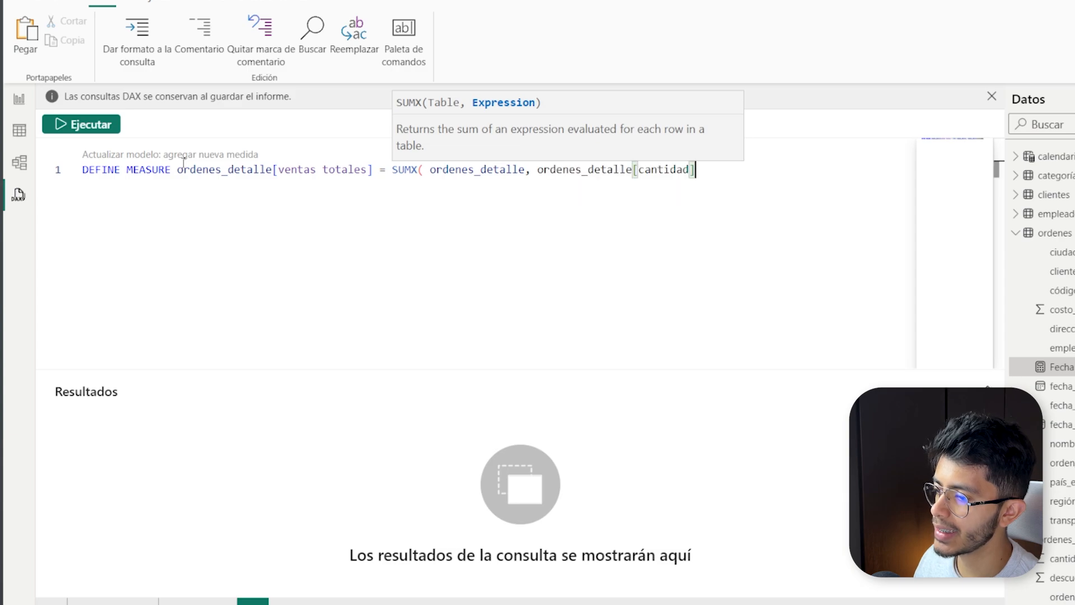
type("* preci")
key("Tab")
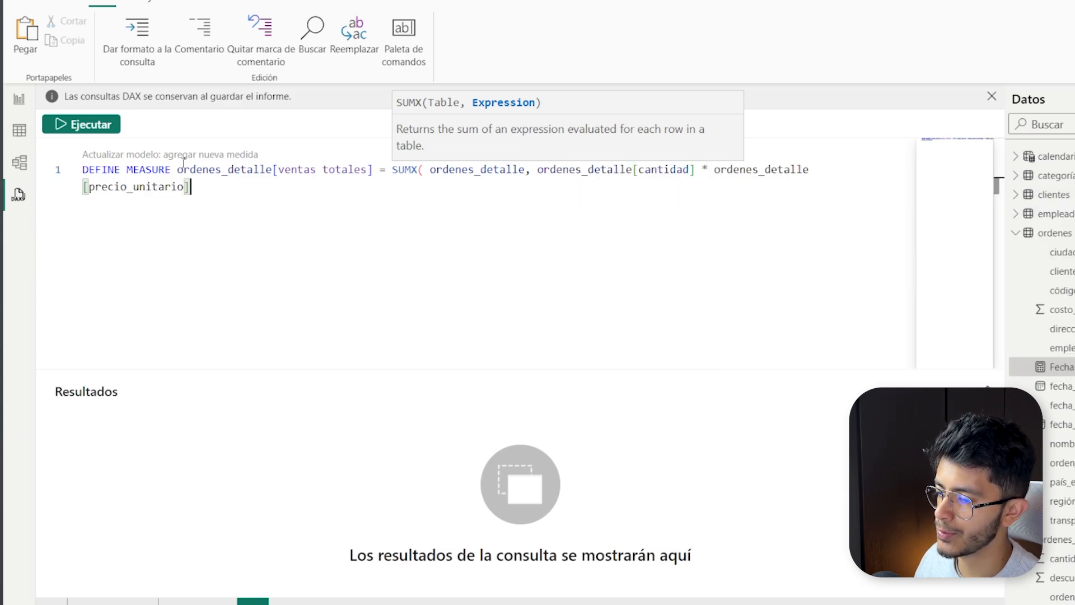
type(")")
key("Return")
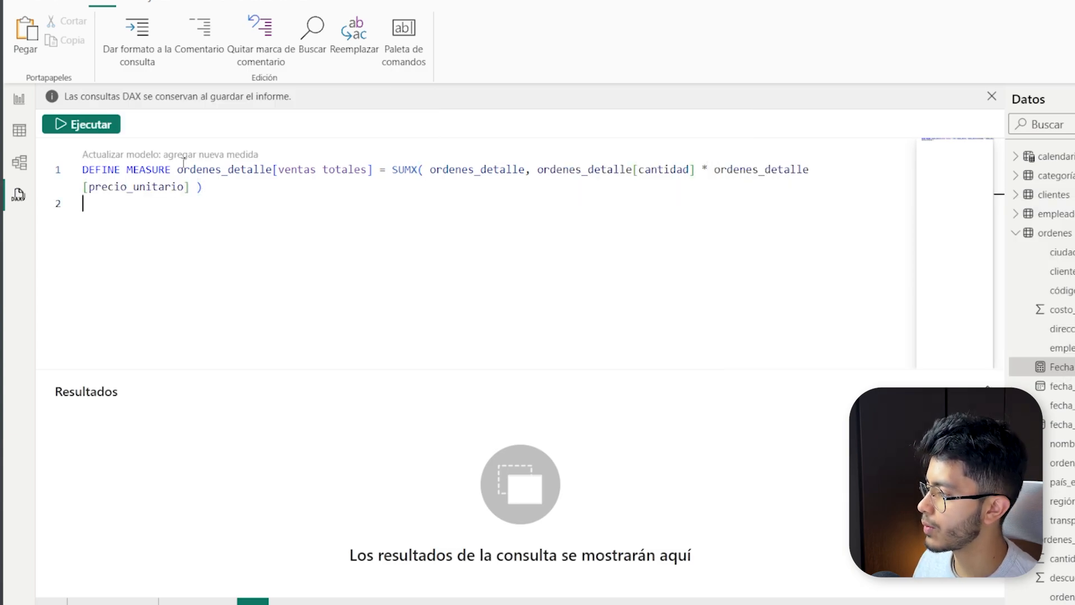
Step: Add an EVALUATE statement returning {[ventas totales]} below the measure definition and run the query
type("eva")
key("Tab")
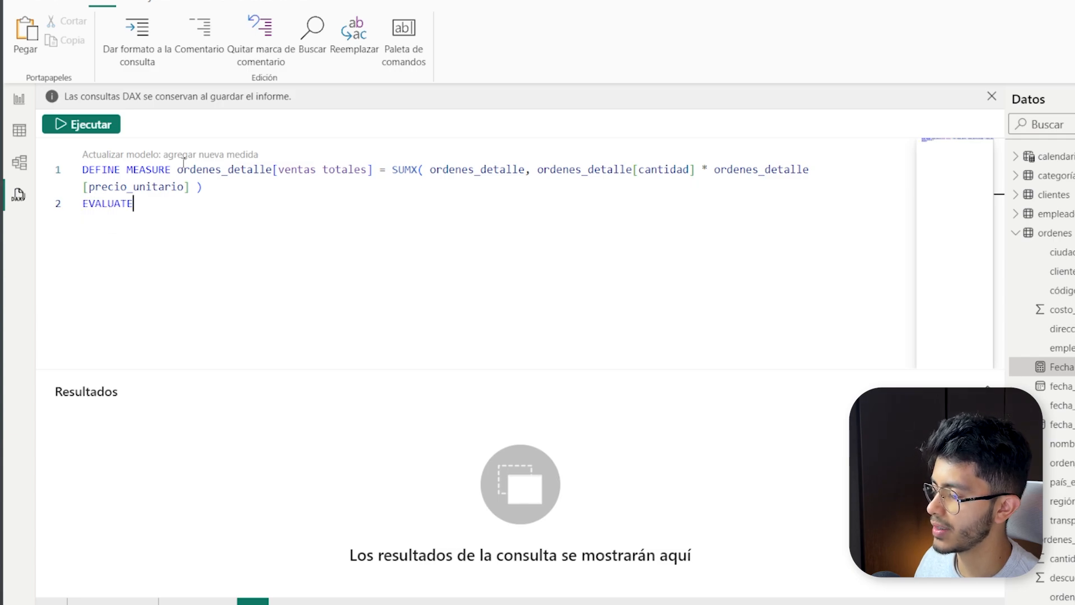
key("Return")
key("Escape")
type("{")
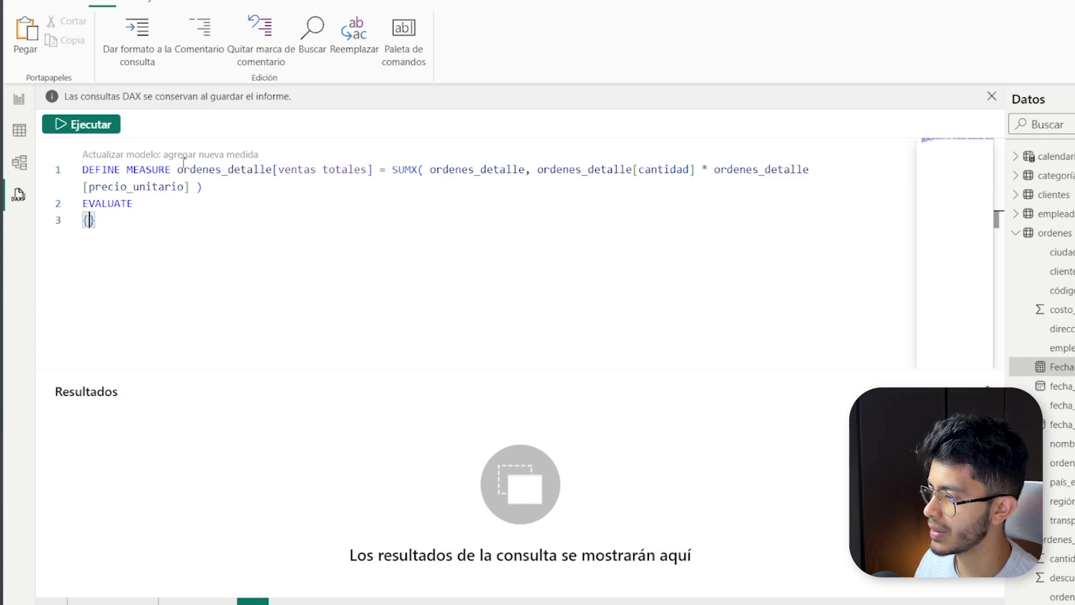
type("[")
key("Down")
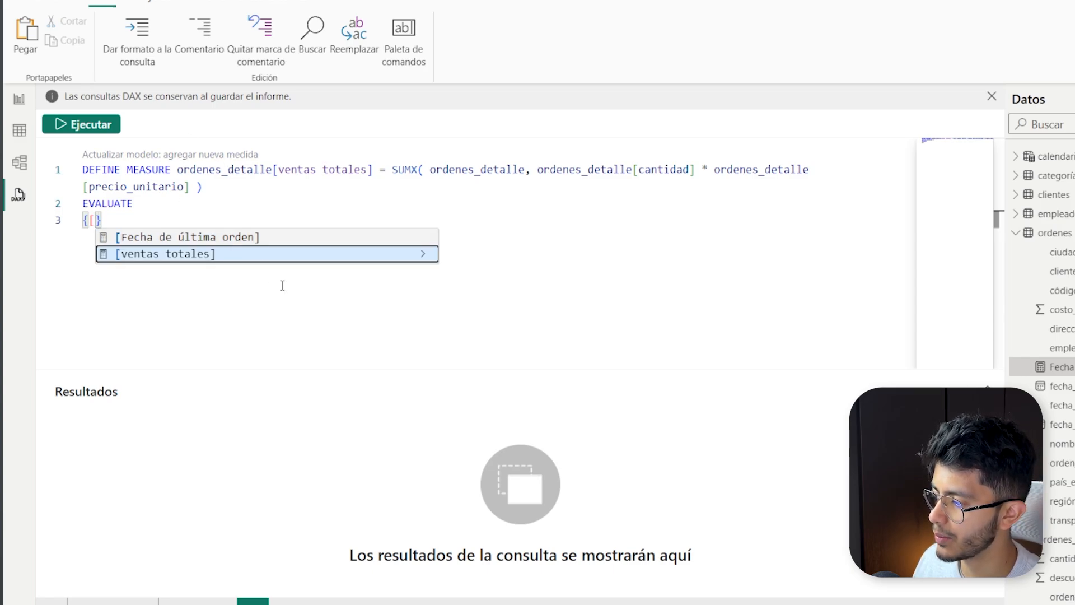
key("Tab")
key("F5")
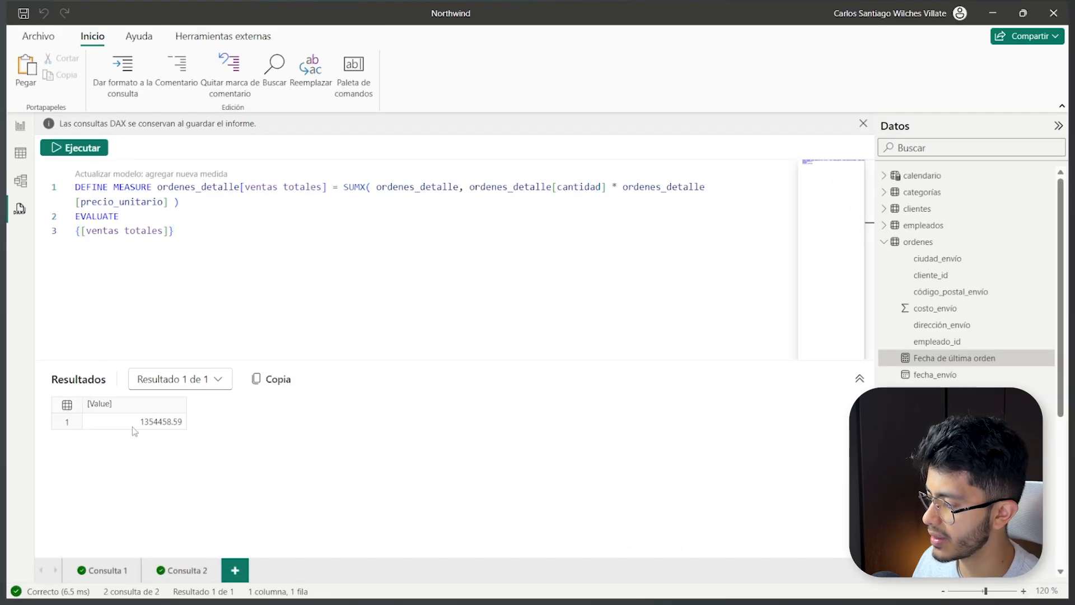
Step: Add the ventas totales measure from the query to the ordenes_detalle table in the model, confirming the model update
scroll(929, 280, "down", 5)
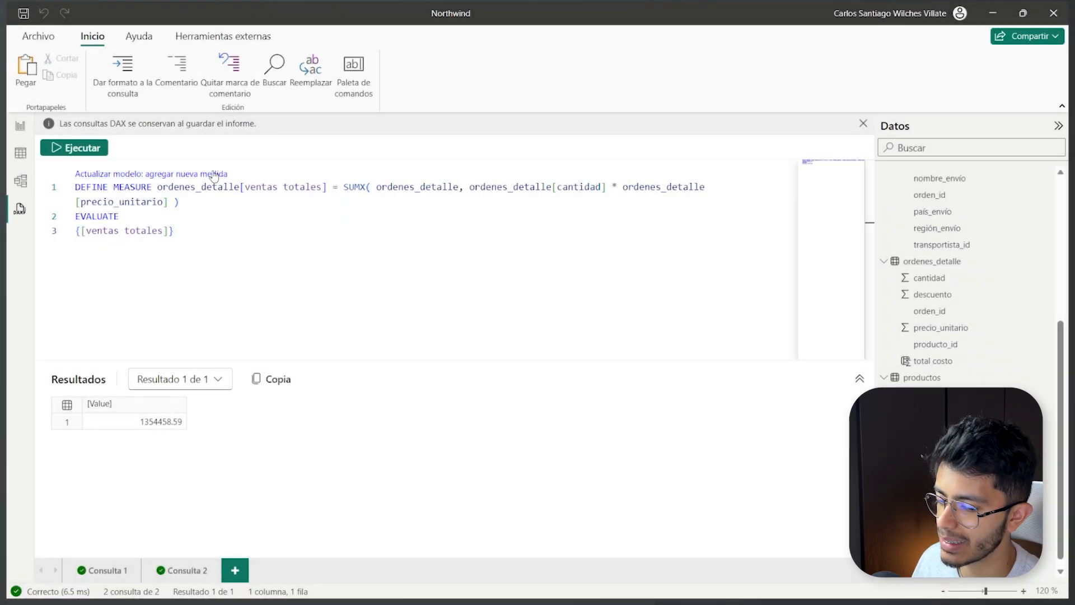
left_click(183, 174)
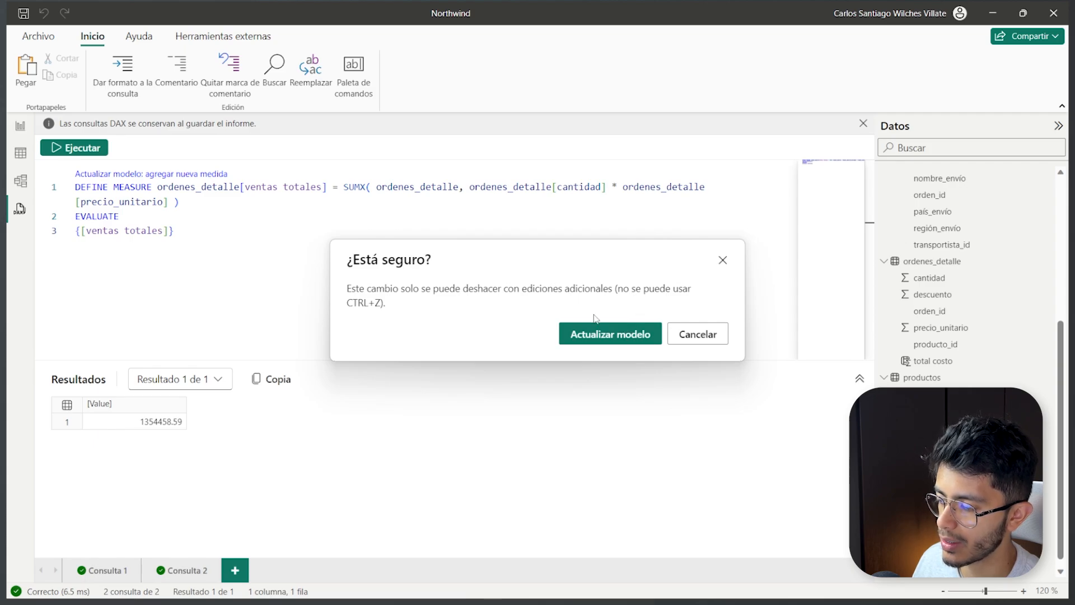
left_click(606, 343)
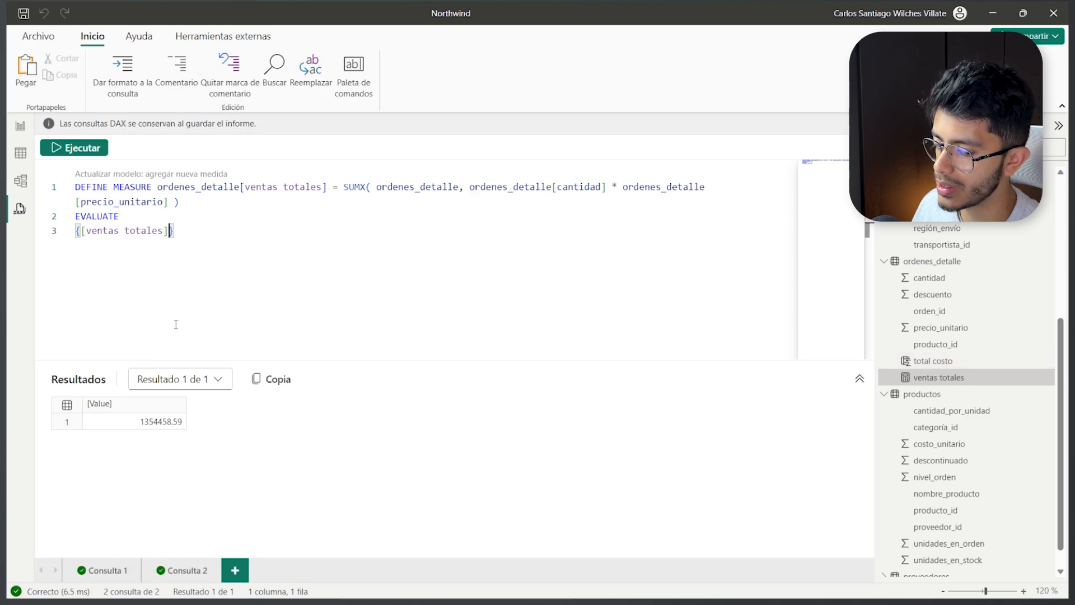
Step: In Consulta 1, complete the EVALUATE statement with { [ventas totales] } and run the query
left_click(117, 563)
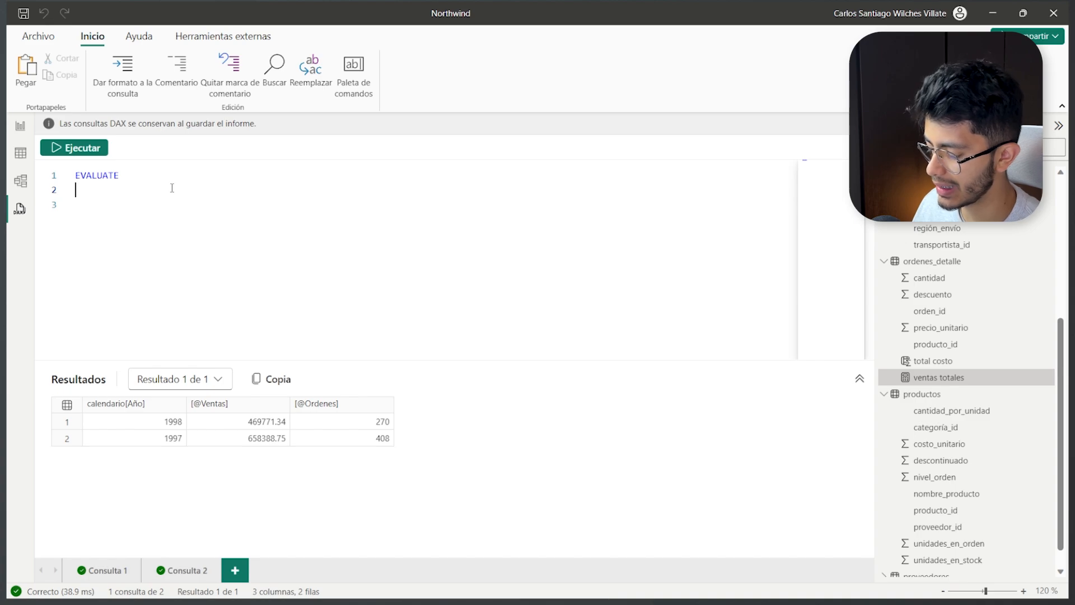
type("{}")
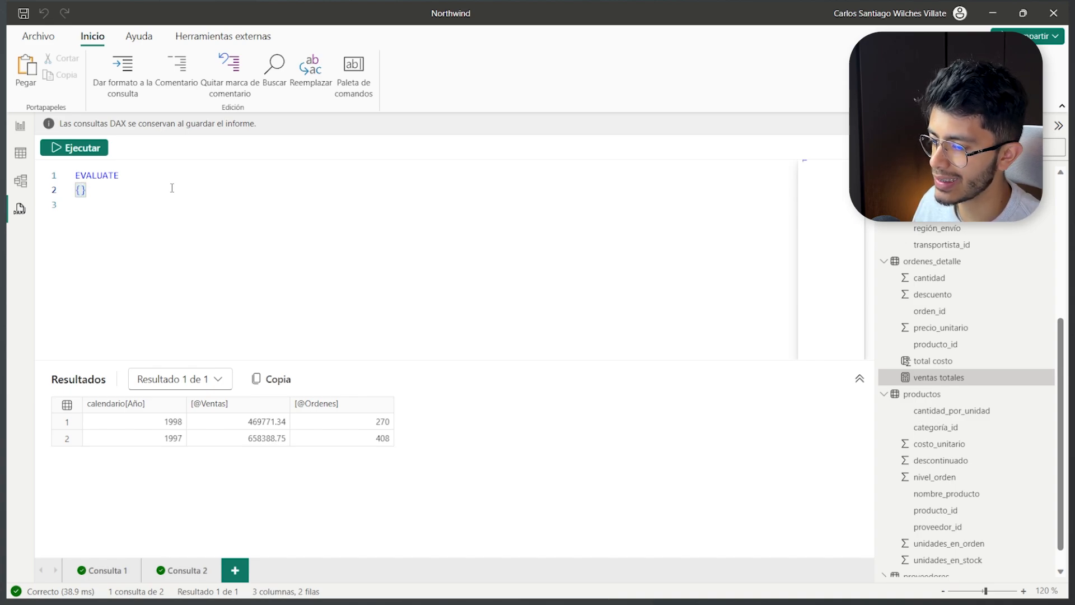
type(" [")
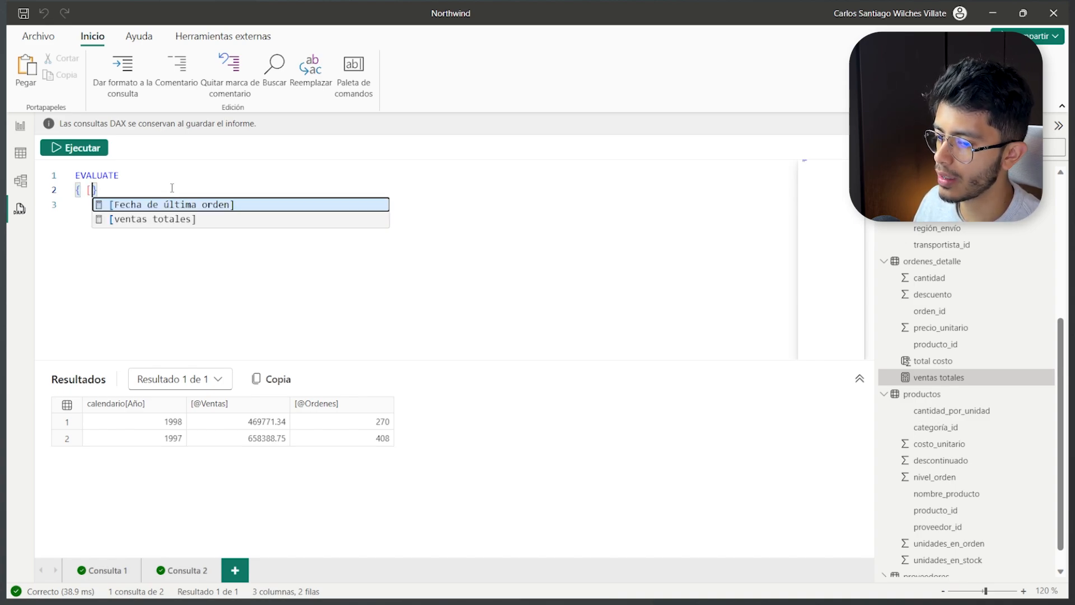
key("Down")
key("Tab")
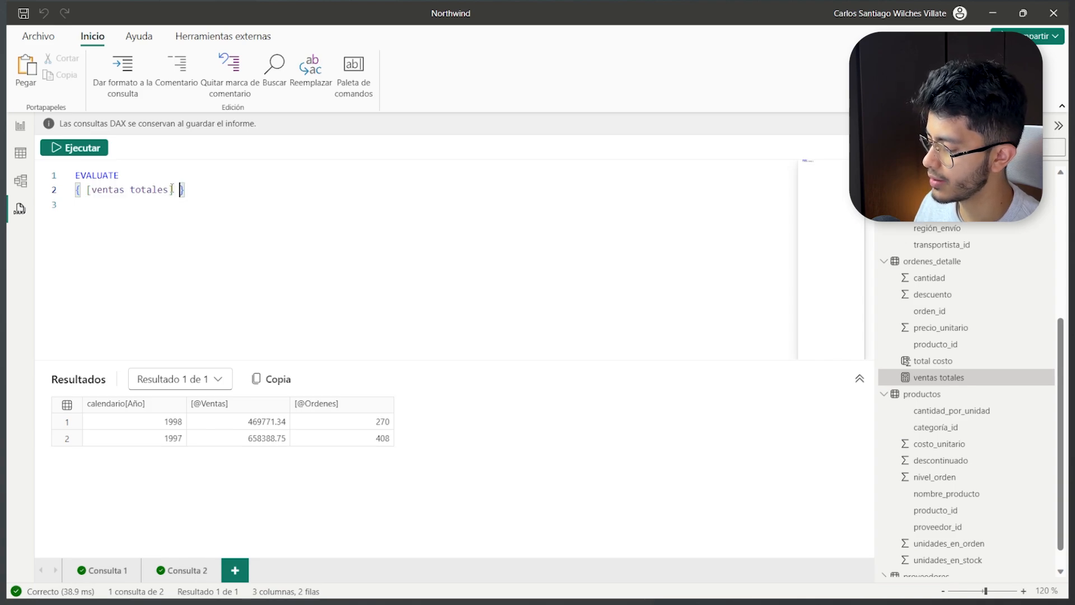
key("F5")
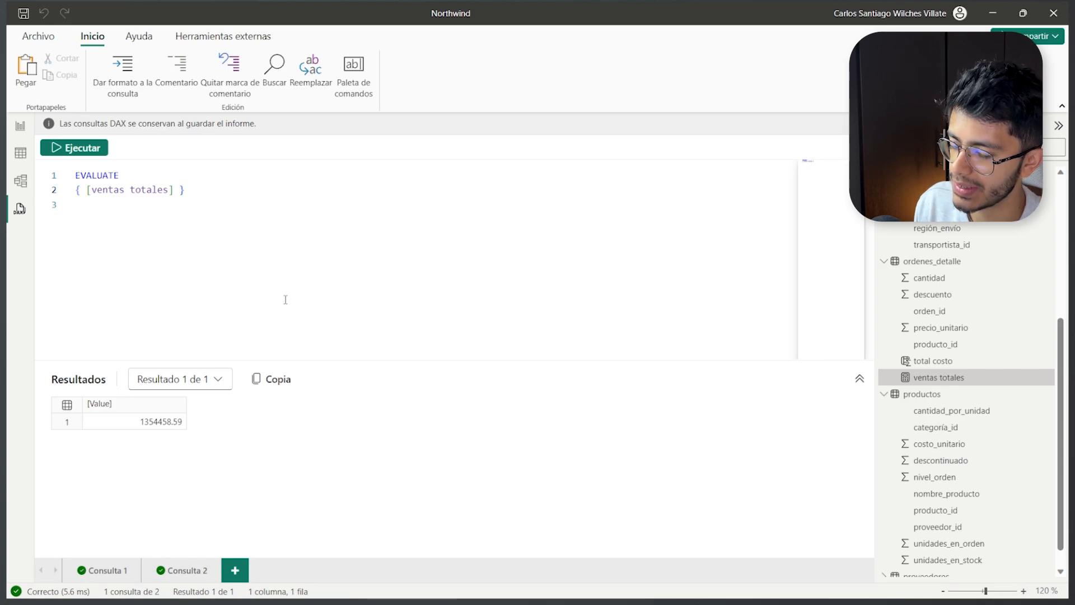
Step: Close Consulta 2 and generate a define-and-evaluate quick query for the ventas totales measure
left_click(215, 570)
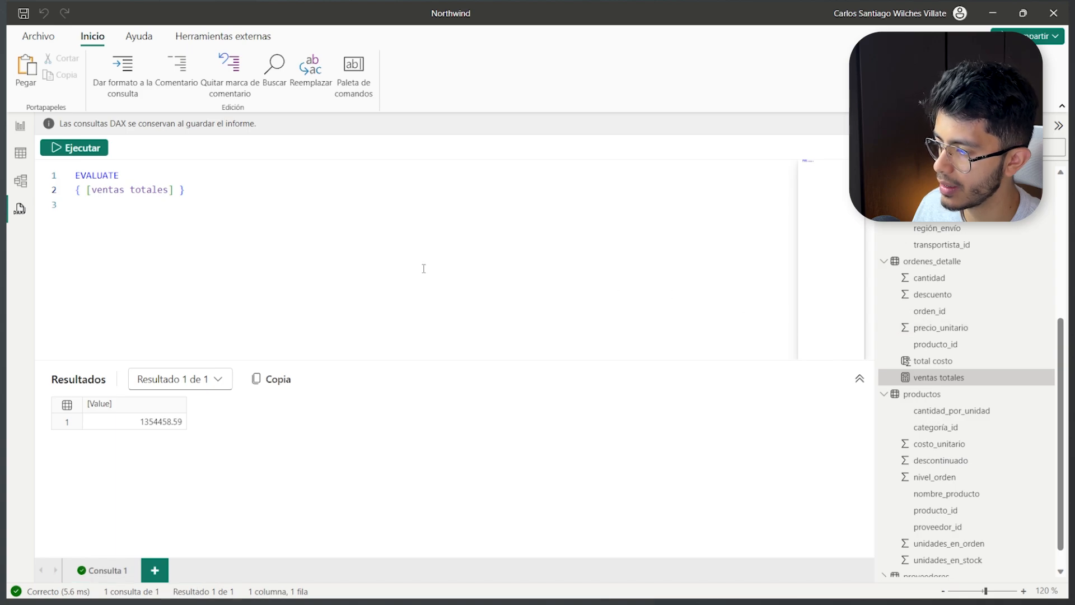
right_click(955, 377)
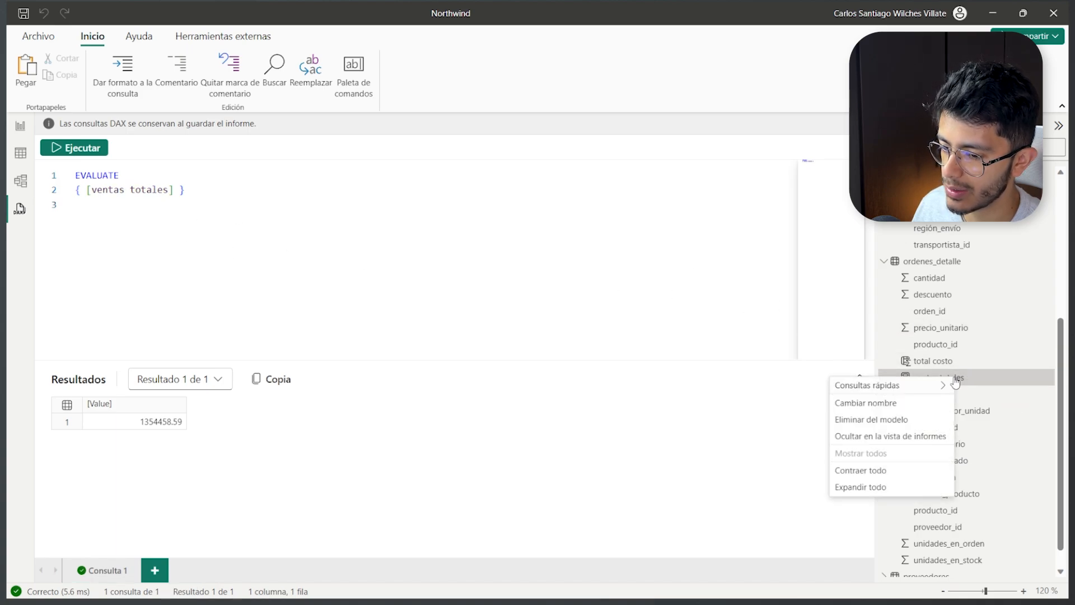
mouse_move(946, 385)
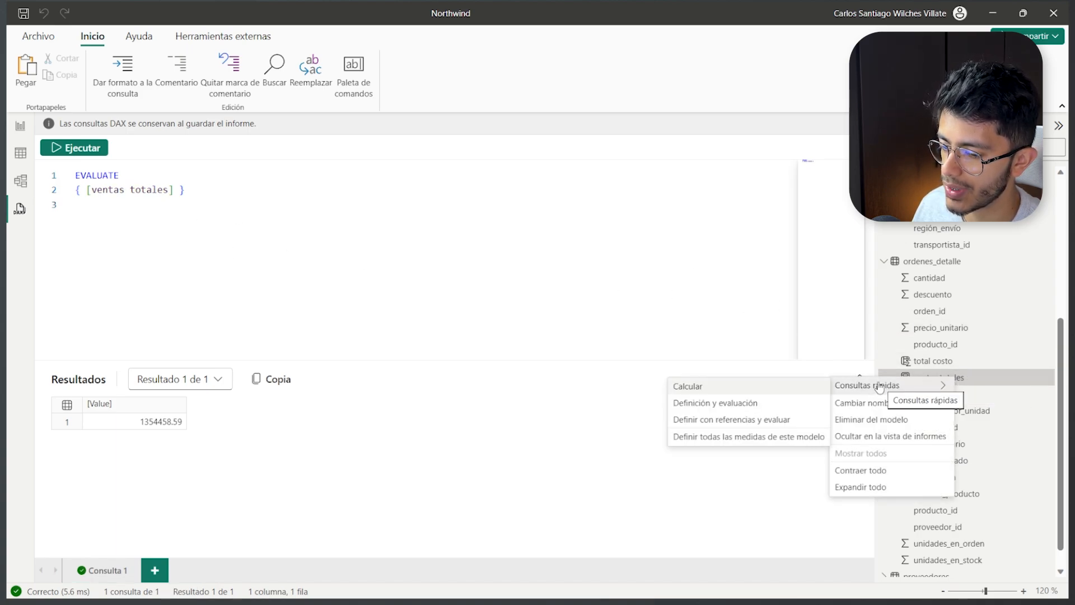
left_click(757, 403)
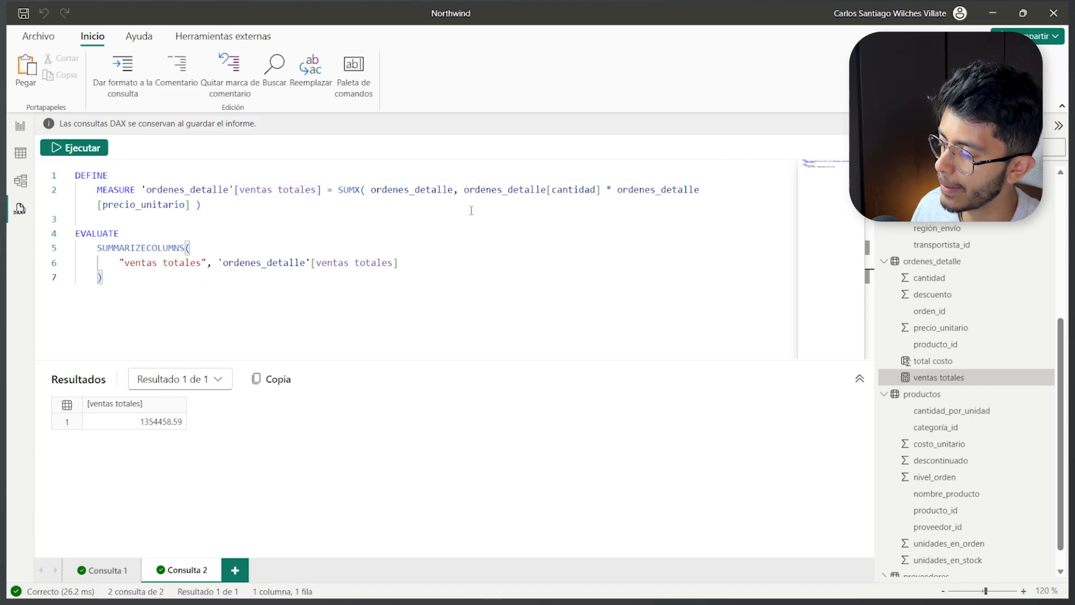
Step: Replace the ventas totales expression with a SUMX over SUMMARIZE( ordenes_detalle, ordenes_detalle[cantidad], ordenes_detalle[precio_unitario] )
left_click_drag(441, 204, 338, 185)
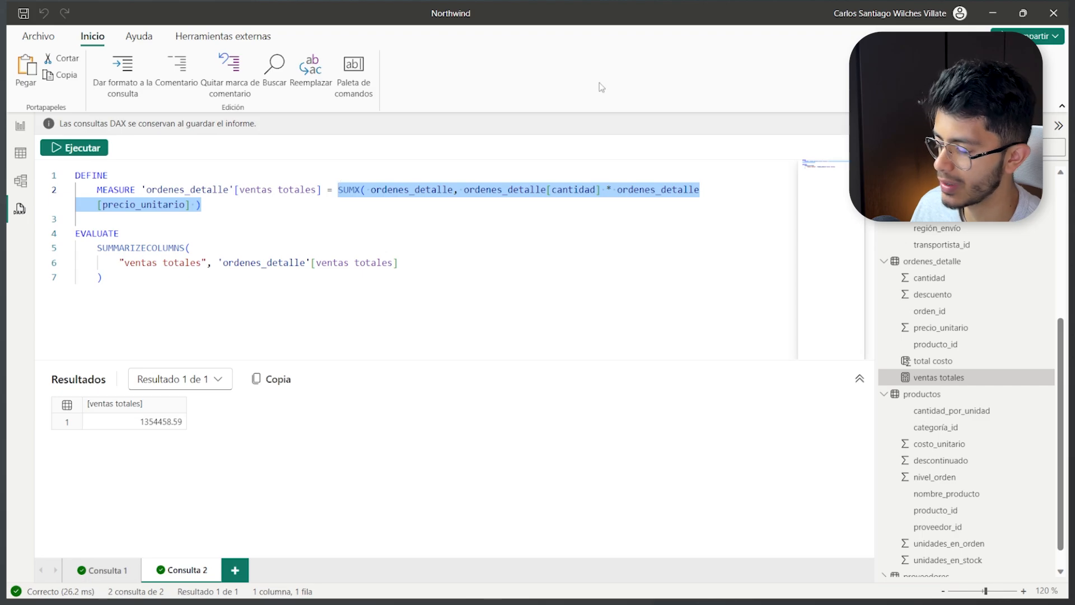
key("Delete")
key("Return")
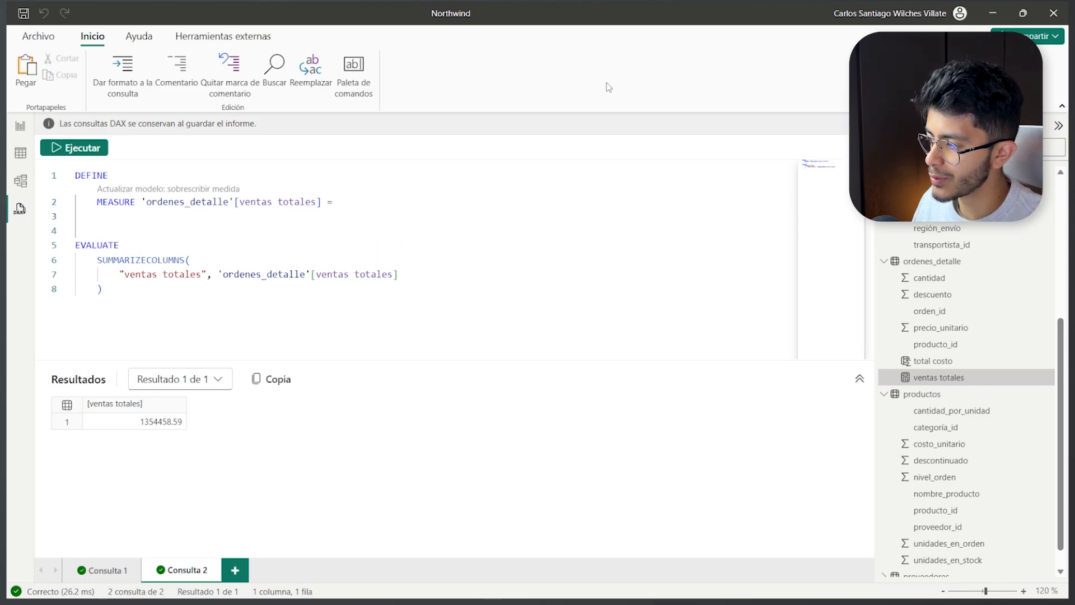
type("SUMX(")
key("Return")
type("SUMMARIZE(")
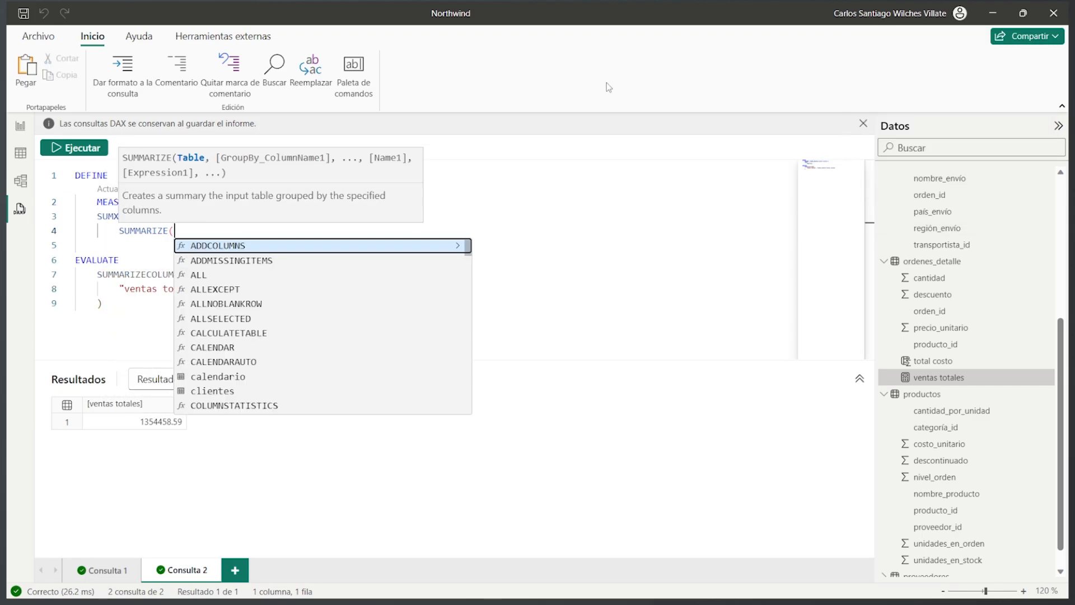
type(" ordenes_detalle, ordenes_detalle[cantidad], ordenes_detalle[precio_unitario] )")
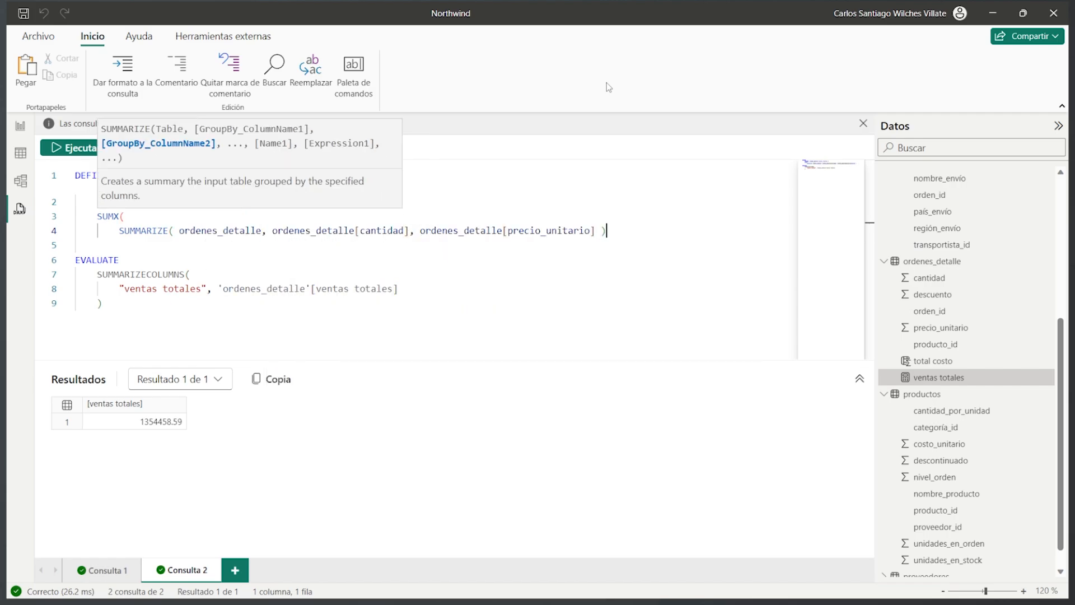
Step: Complete the SUMX with the row expression ordenes_detalle[cantidad] * ordenes_detalle[precio_unitario]
type(",")
key("Return")
type("ordenes_detalle[cantidad] * prec")
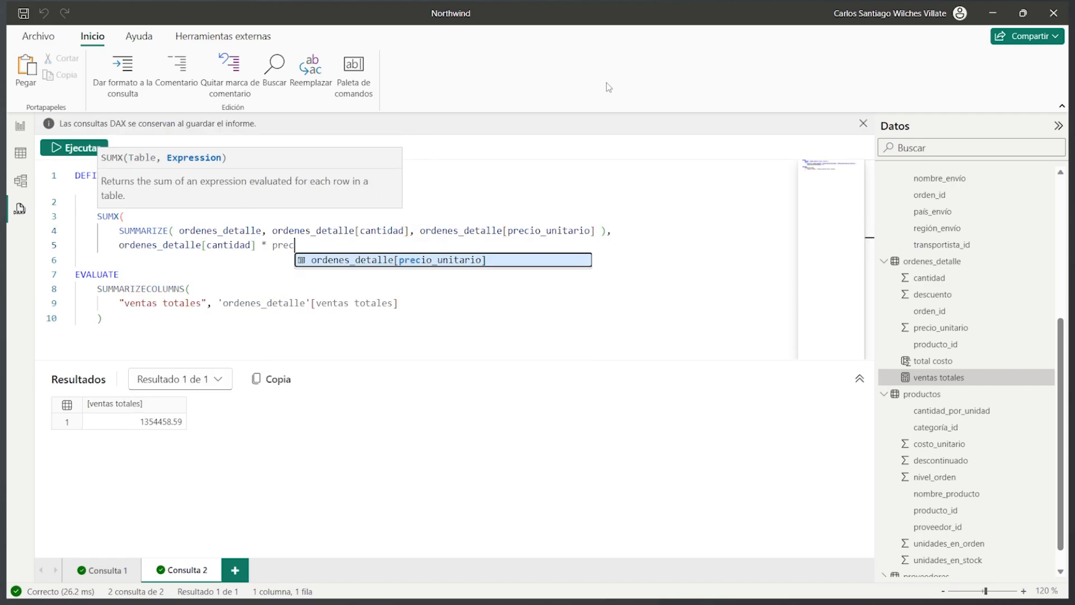
key("Tab")
key("Return")
type(")")
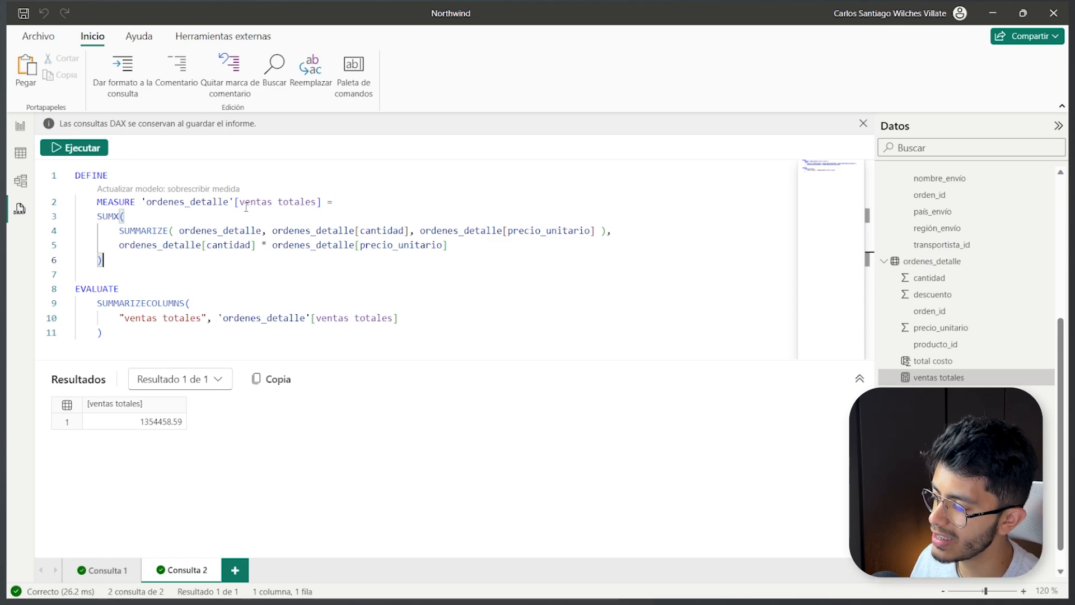
Step: Overwrite the ventas totales measure in the model with the query's definition, confirming the model update
mouse_move(246, 208)
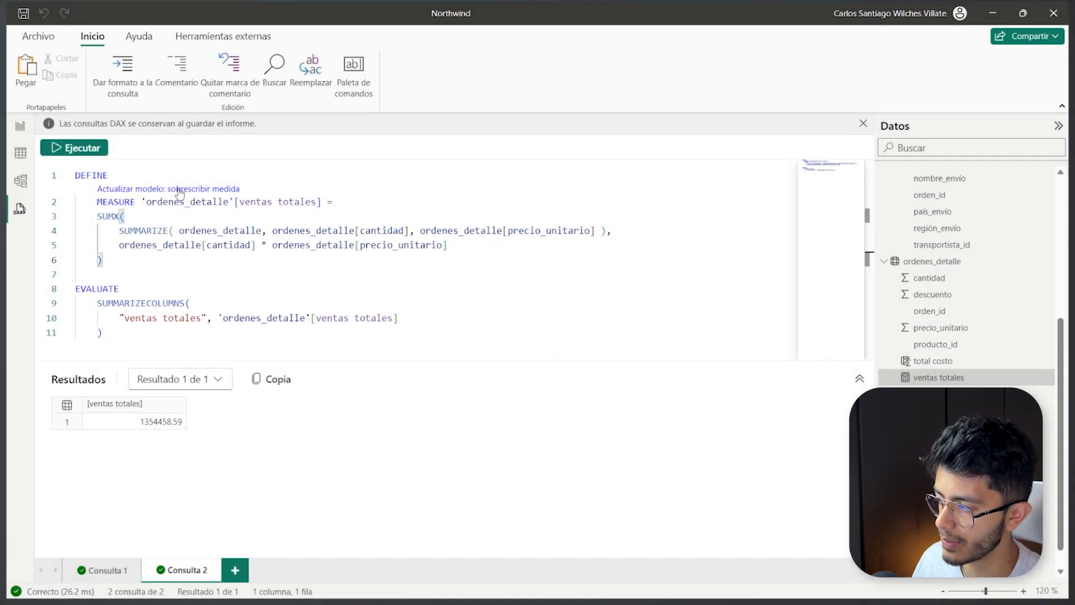
left_click(179, 190)
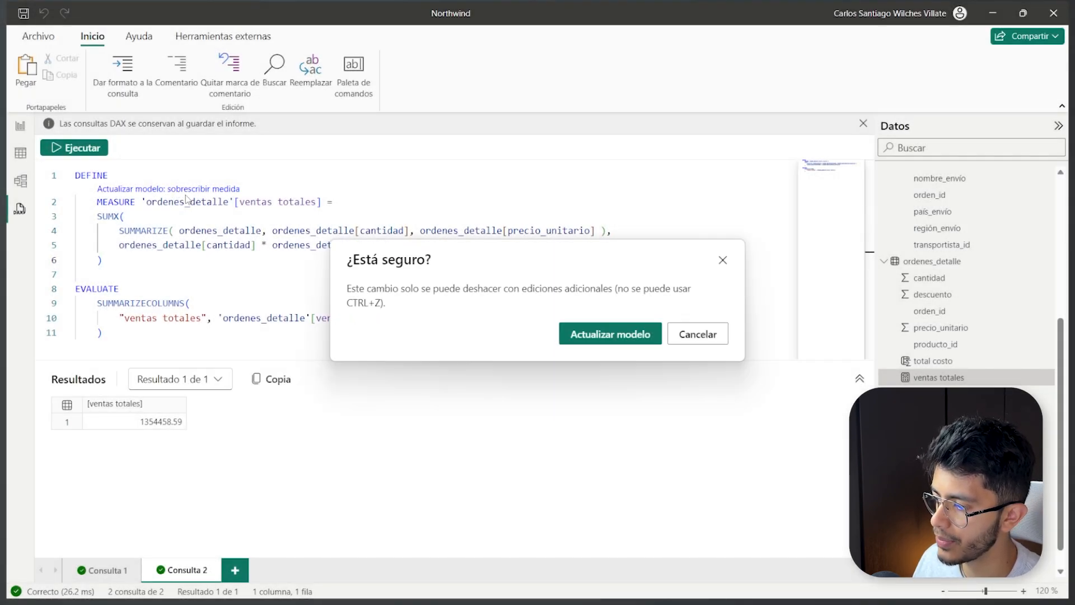
left_click(605, 327)
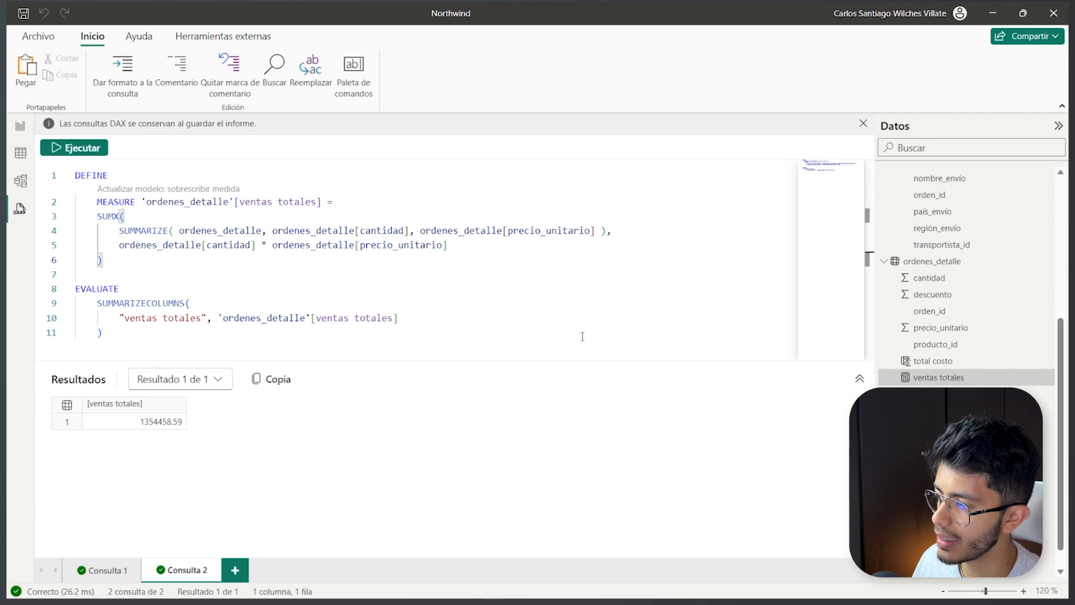
Step: Check the formula of the ventas totales measure in the report view, and return to the DAX query view
left_click(20, 126)
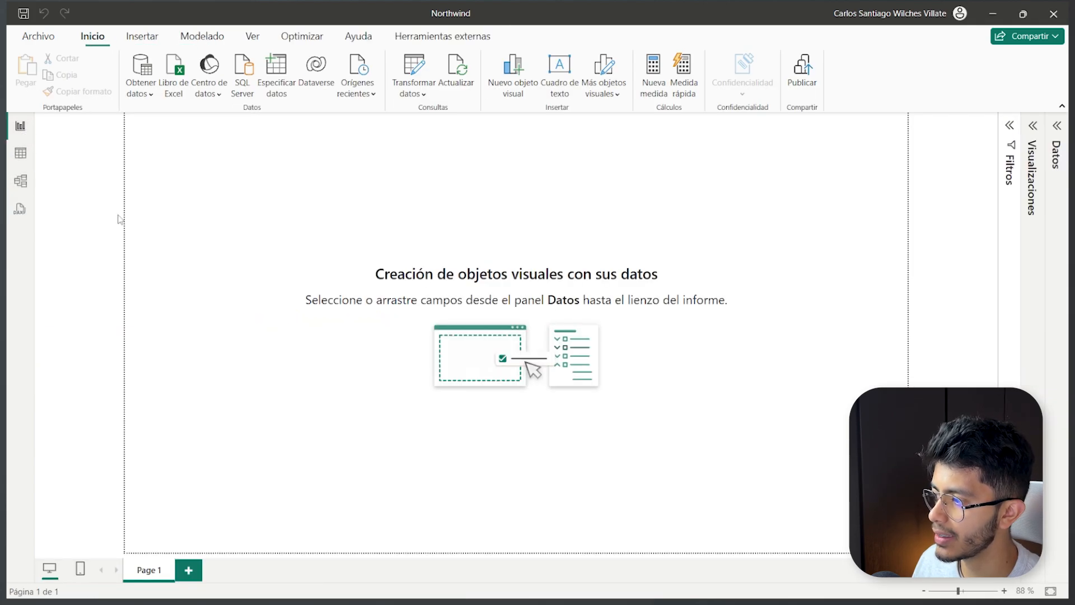
left_click(1056, 126)
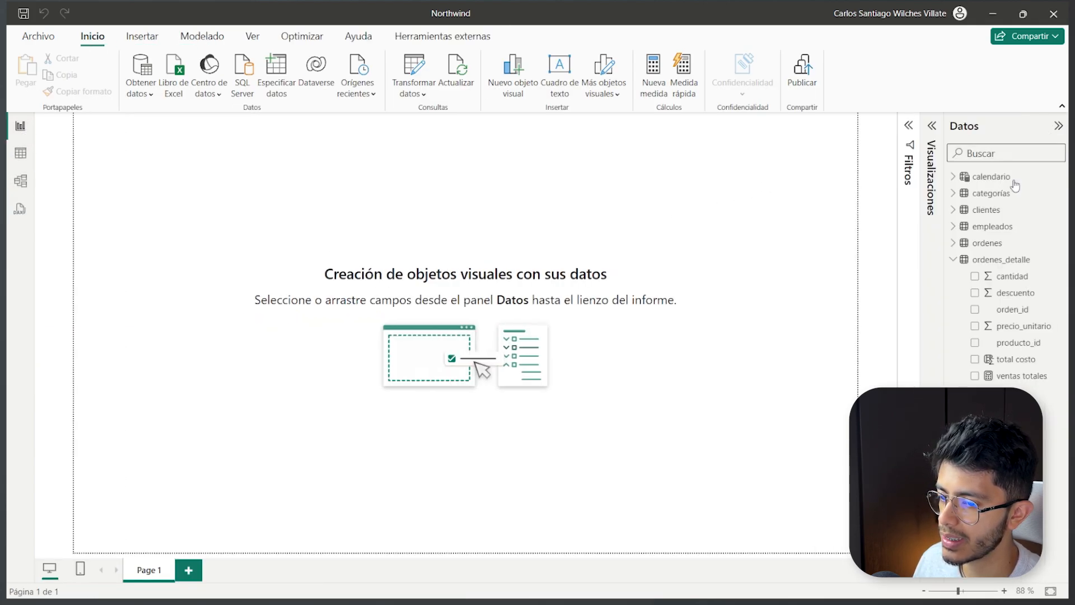
left_click(1007, 375)
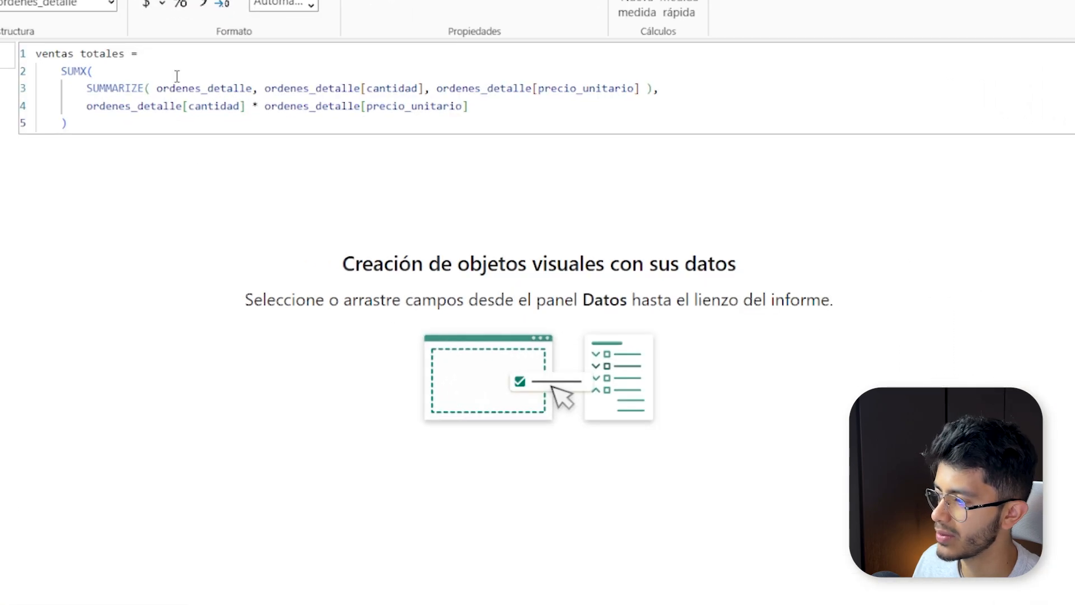
left_click(106, 182)
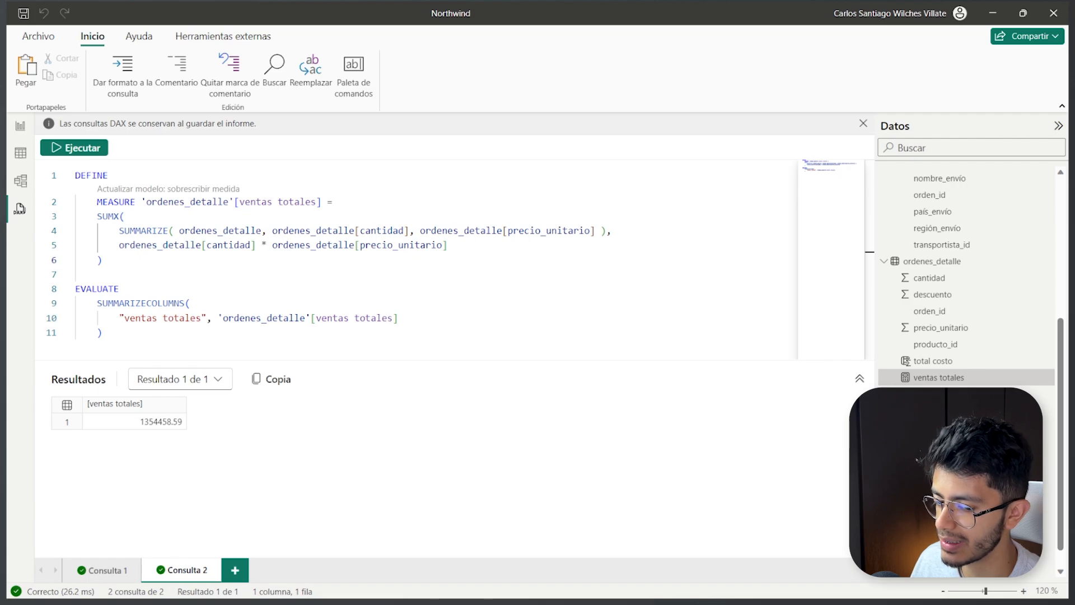
mouse_move(27, 585)
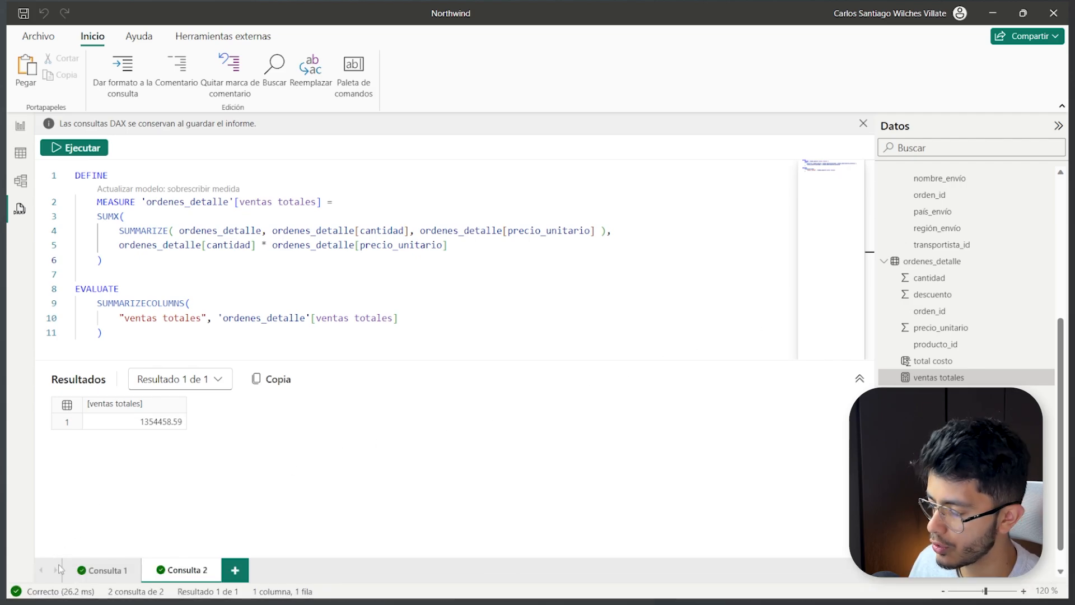
Step: In Consulta 1, replace the evaluated expression with SUMMARIZE of calendario grouped by calendario[Año] and calendario[Mes número]
left_click(180, 570)
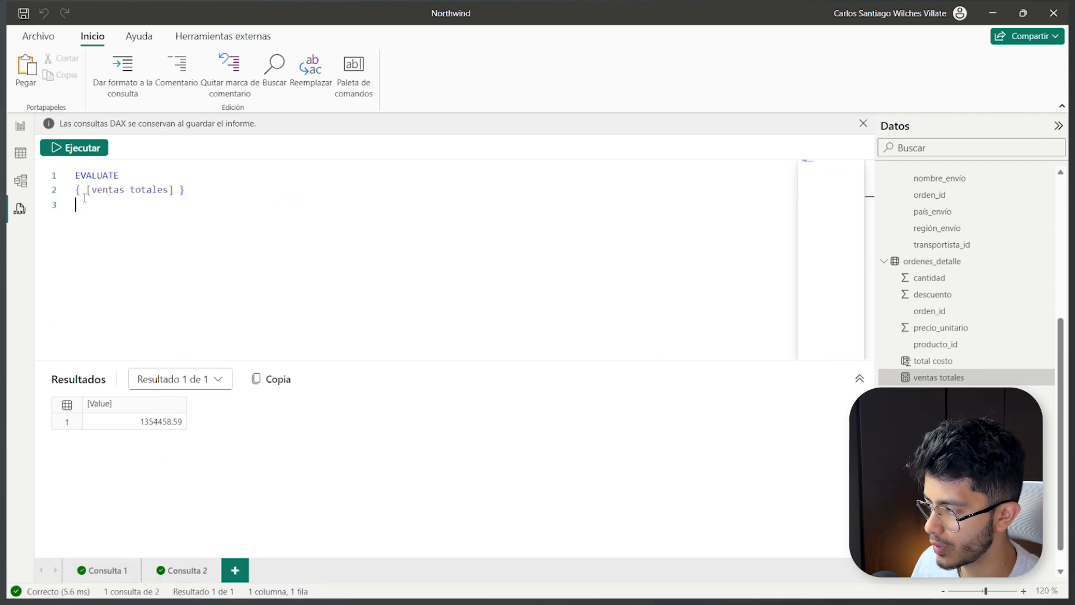
left_click_drag(84, 198, 77, 191)
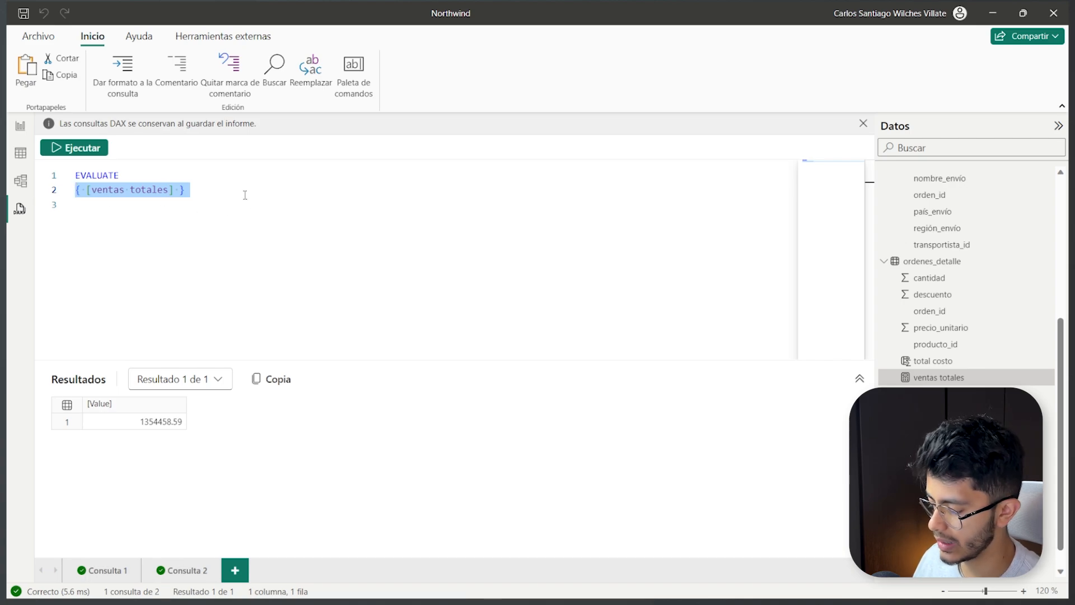
type("sum")
key("Tab")
key("Return")
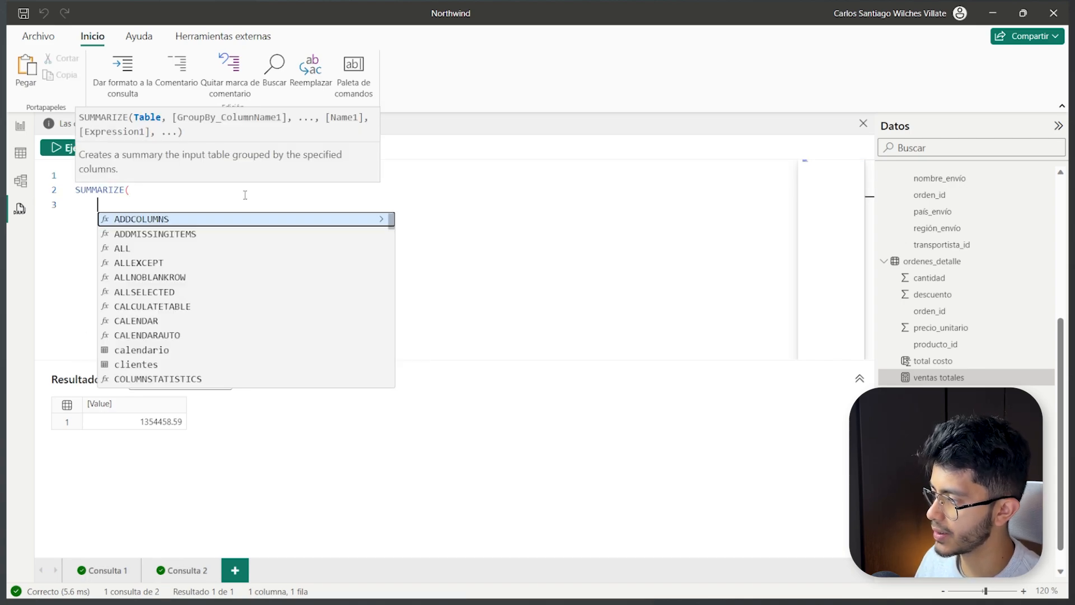
type("calendario, calendario[Año], m")
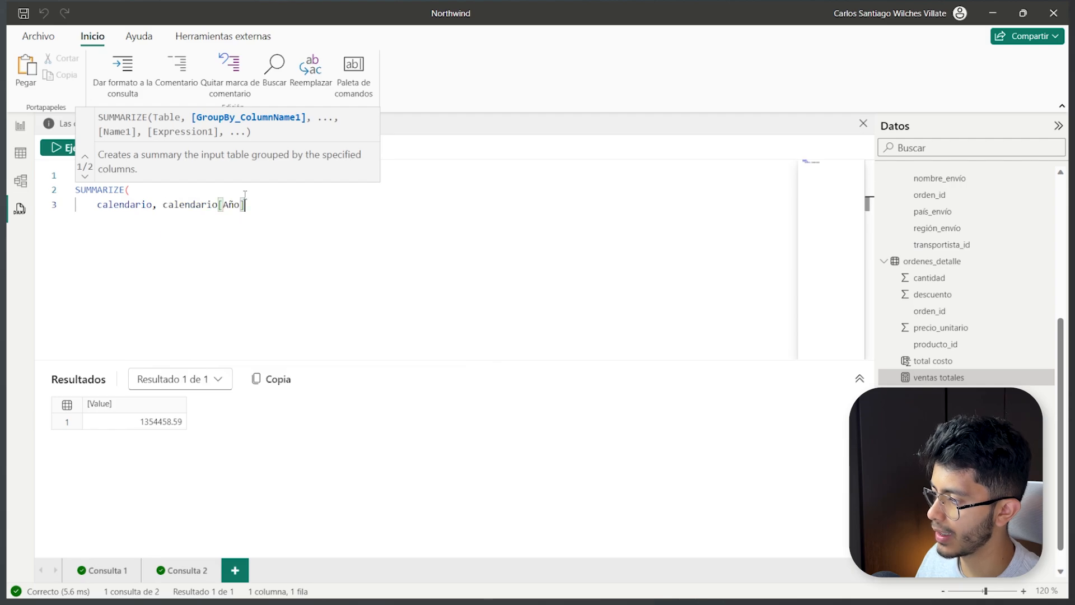
key("Tab")
type(")")
Step: Add an empty line above SUMMARIZE, indent it, and place each argument and the closing parenthesis on its own line
key("Up")
key("Up")
key("Return")
key("Escape")
key("Down")
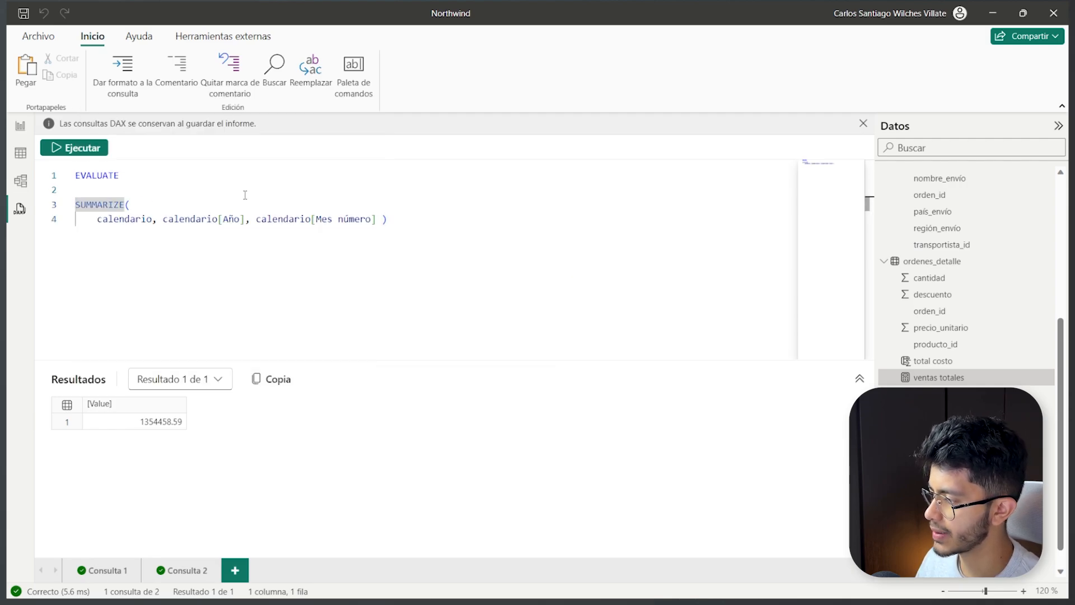
key("Tab")
key("Down")
key("ctrl+Right")
key("ctrl+Right")
key("Right")
key("Return")
key("ctrl+Right")
key("ctrl+Right")
key("ctrl+Right")
key("Right")
key("Return")
key("ctrl+Right")
key("ctrl+Right")
key("ctrl+Right")
key("ctrl+Right")
key("Right")
key("Return")
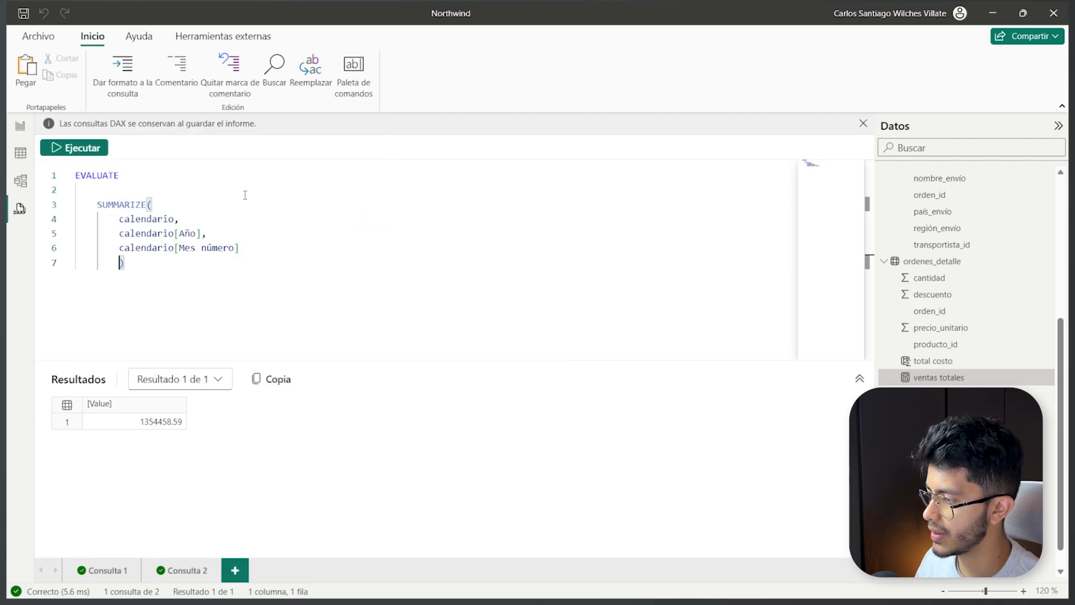
key("BackSpace")
Step: Wrap the SUMMARIZE table as the first argument of an ADDCOLUMNS function
key("Up")
key("Up")
key("Up")
key("Up")
key("Up")
type("ADDCOLUMNS(")
key("Escape")
key("Down")
key("Down")
key("Down")
key("Down")
key("Down")
type(",")
key("Return")
Step: Add a "Total acumulado" column computed as TOTALYTD( [ventas totales], calendario[Date] ), close ADDCOLUMNS and run the query
type("\"")
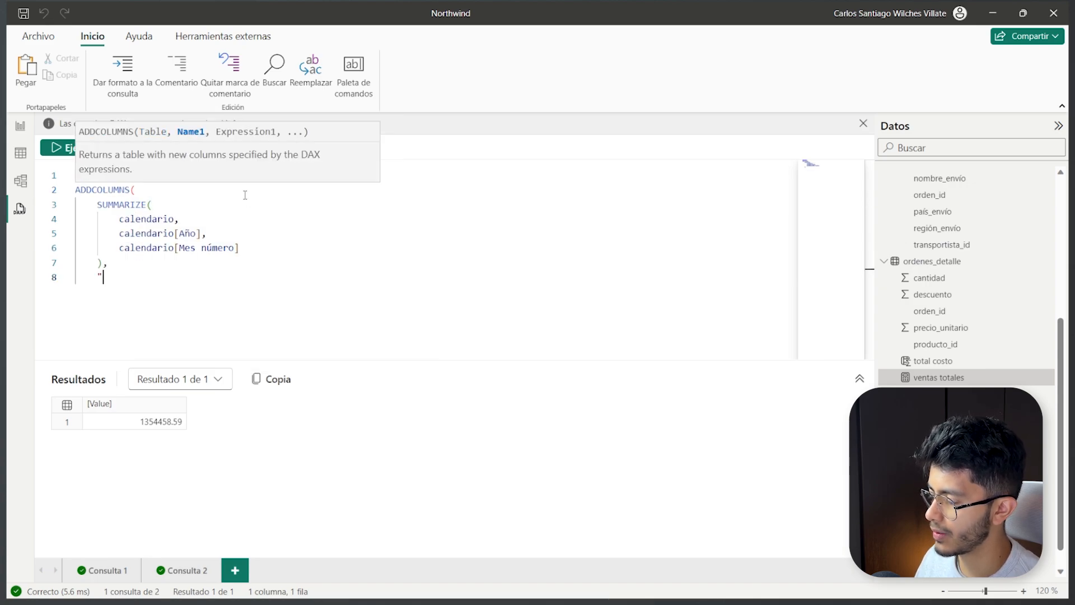
type("Total acumulado\"")
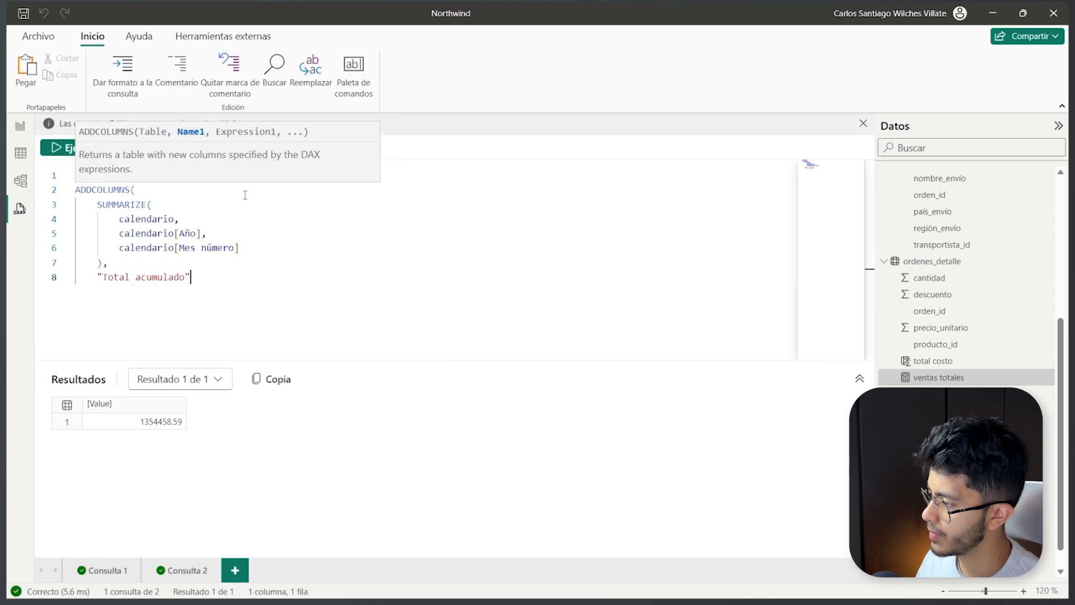
type(", TOTALYTD(")
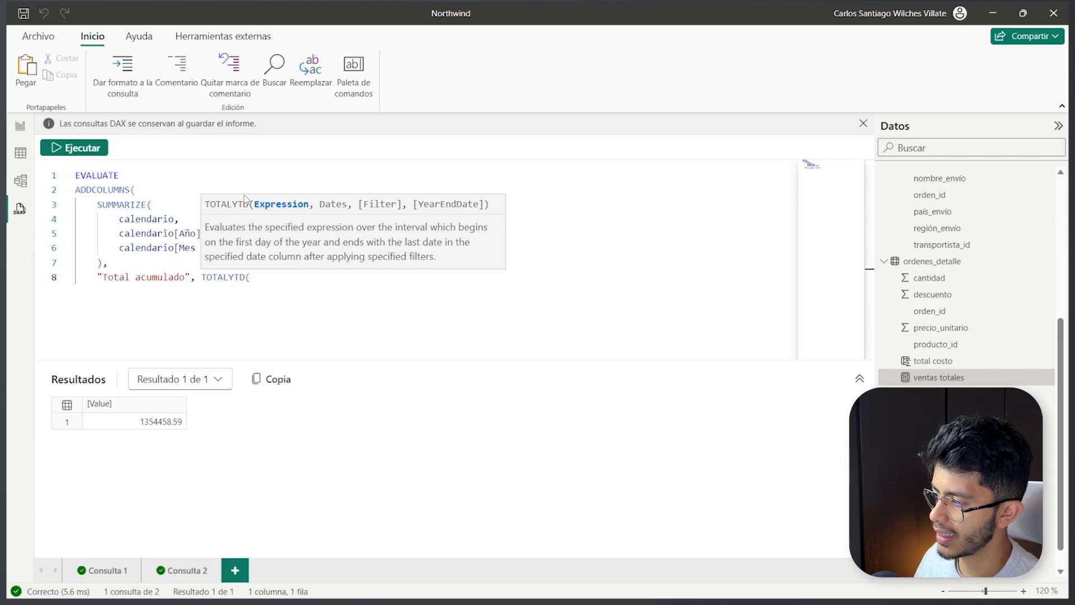
type(" [ventas totales], calendario[Date] )")
key("Return")
type(")")
key("F5")
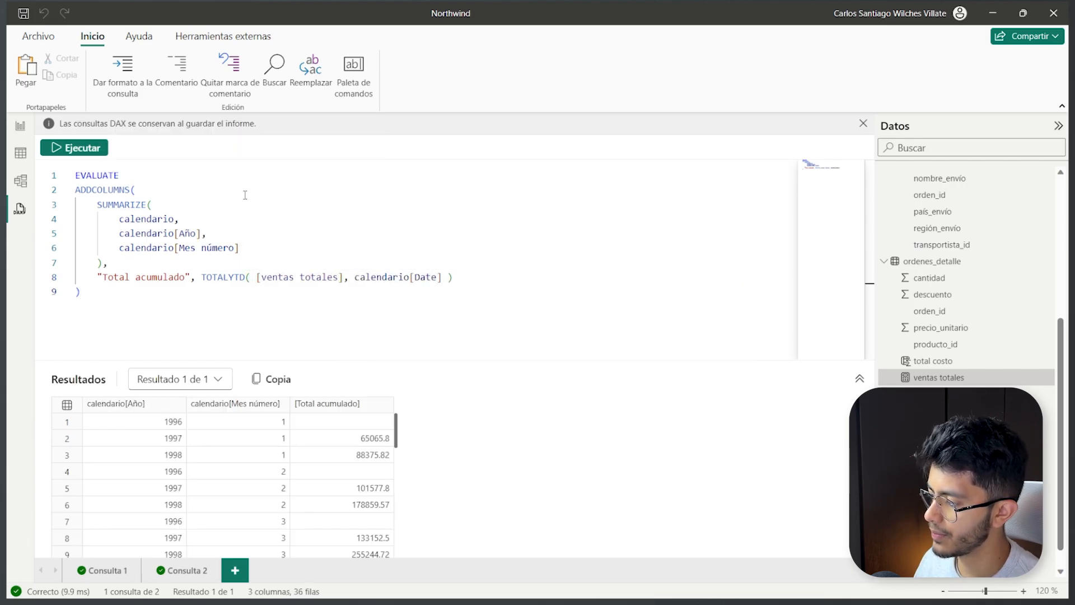
Step: Wrap the TOTALYTD expression of the Total acumulado column in CALCULATE and rerun the query
left_click(203, 277)
type("CALCULATE(")
key("End")
type(")")
key("F5")
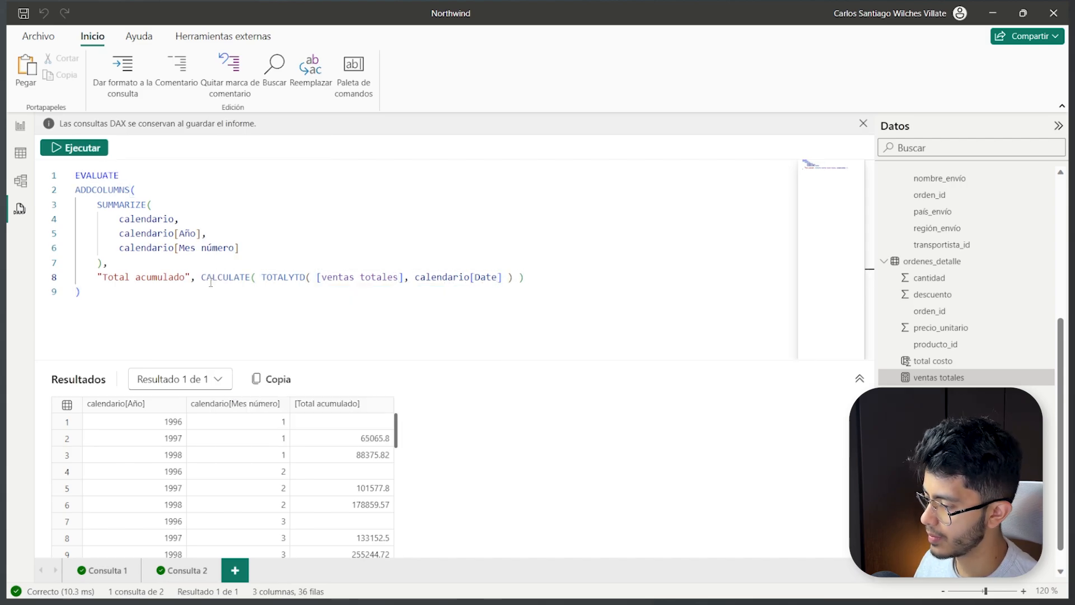
left_click(279, 301)
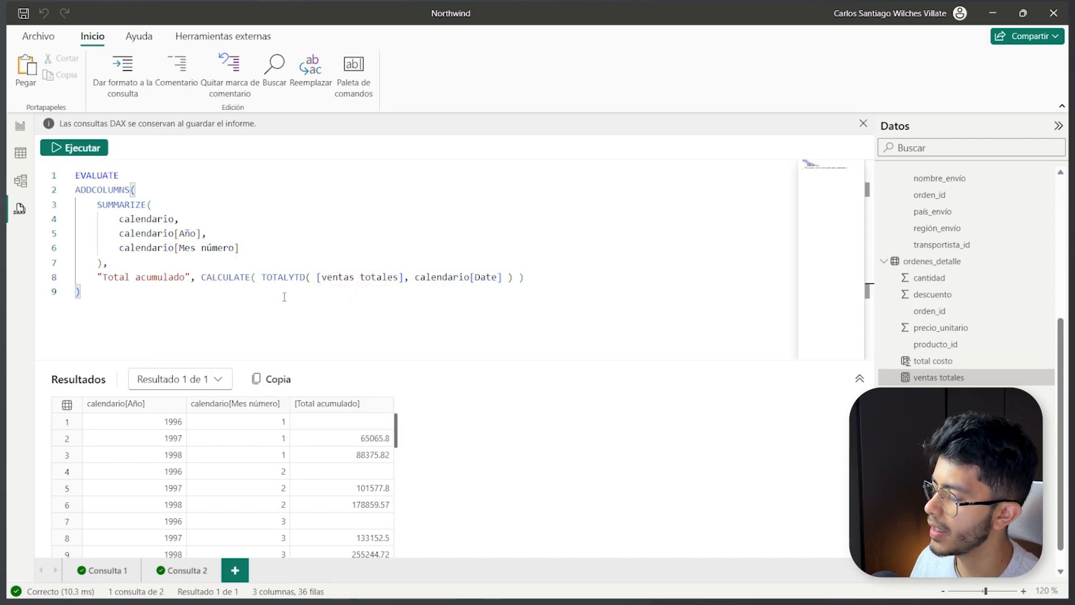
Step: Insert the definition of the [ventas totales] measure above the query with the Definir code action
scroll(292, 445, "down", 9)
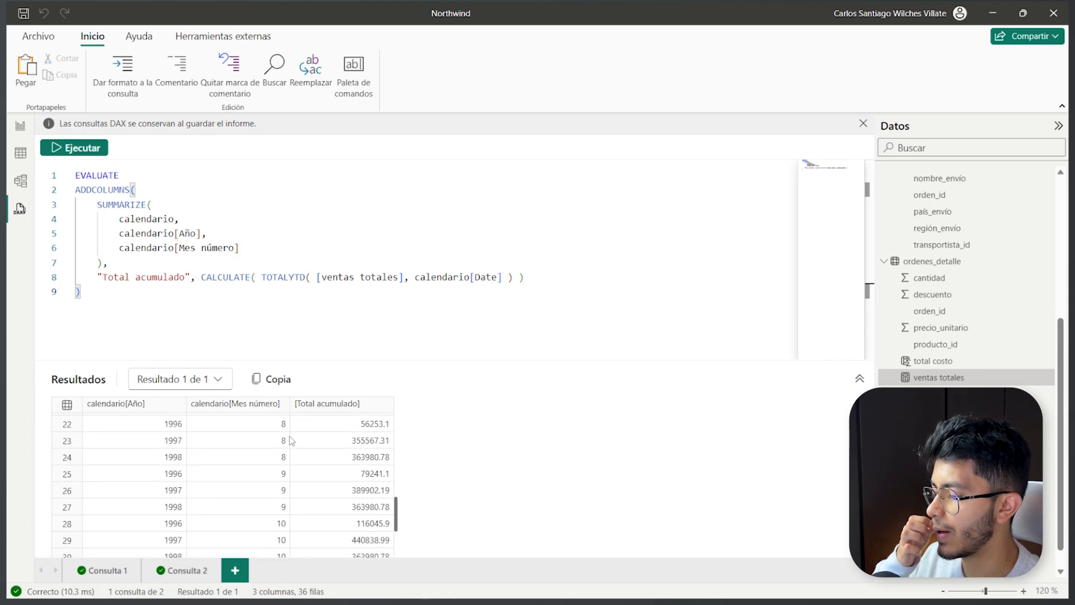
scroll(292, 441, "down", 1)
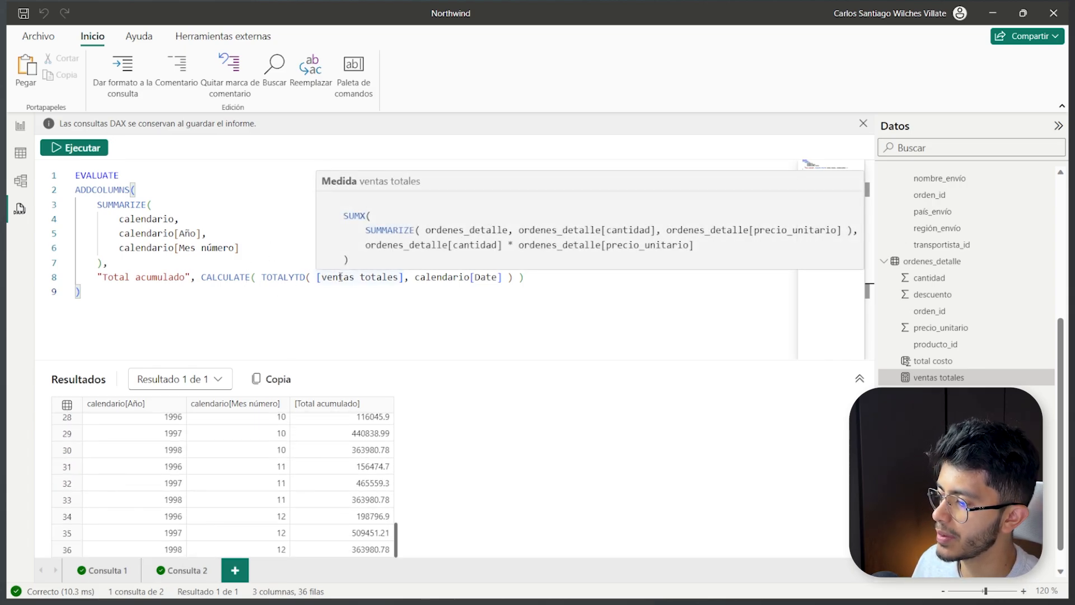
left_click_drag(317, 276, 404, 277)
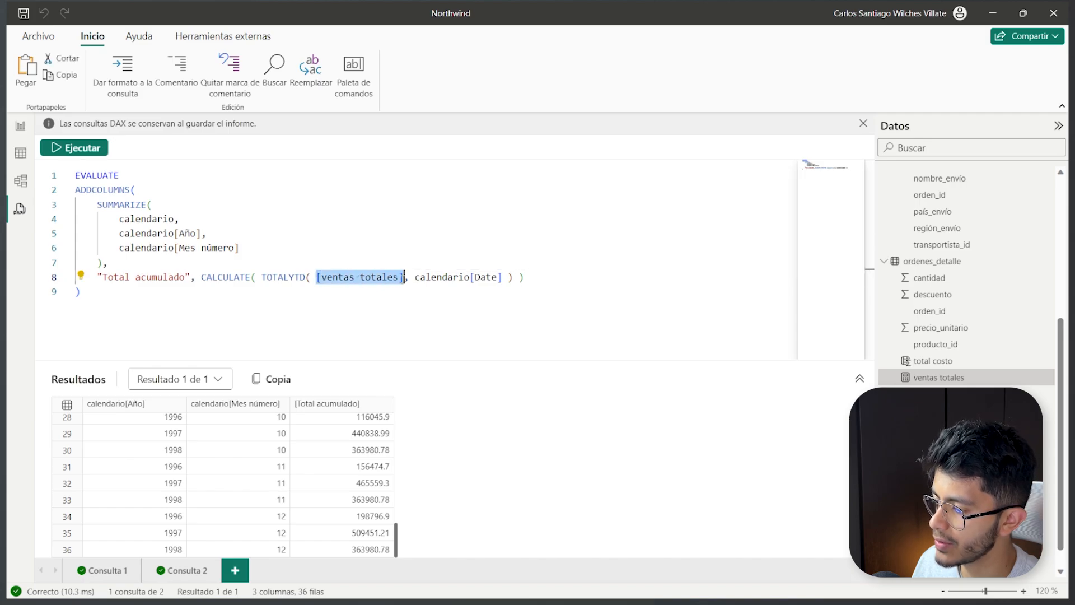
left_click(318, 293)
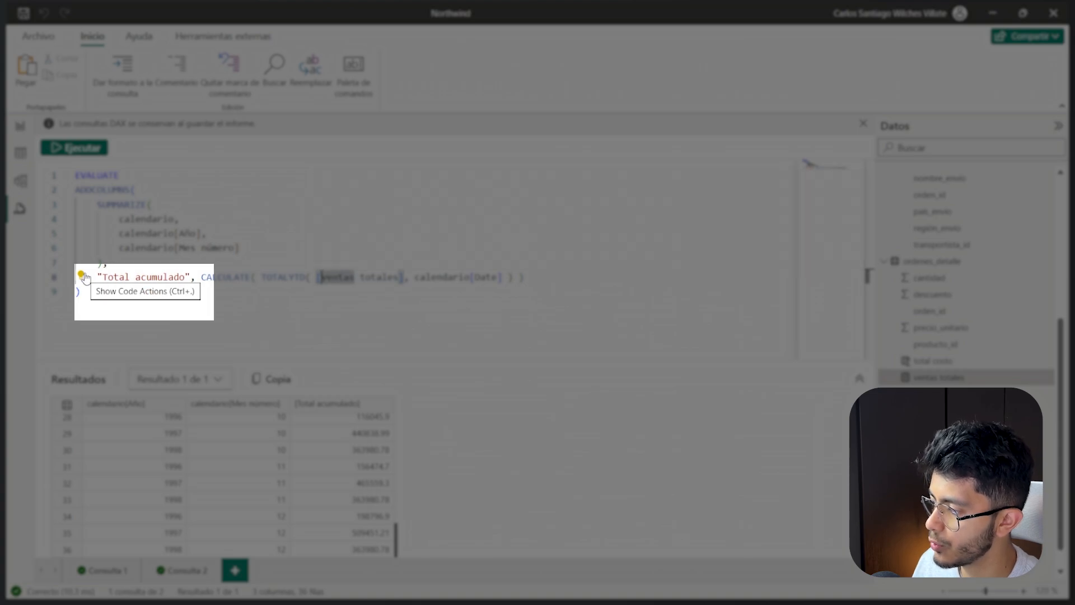
left_click(84, 277)
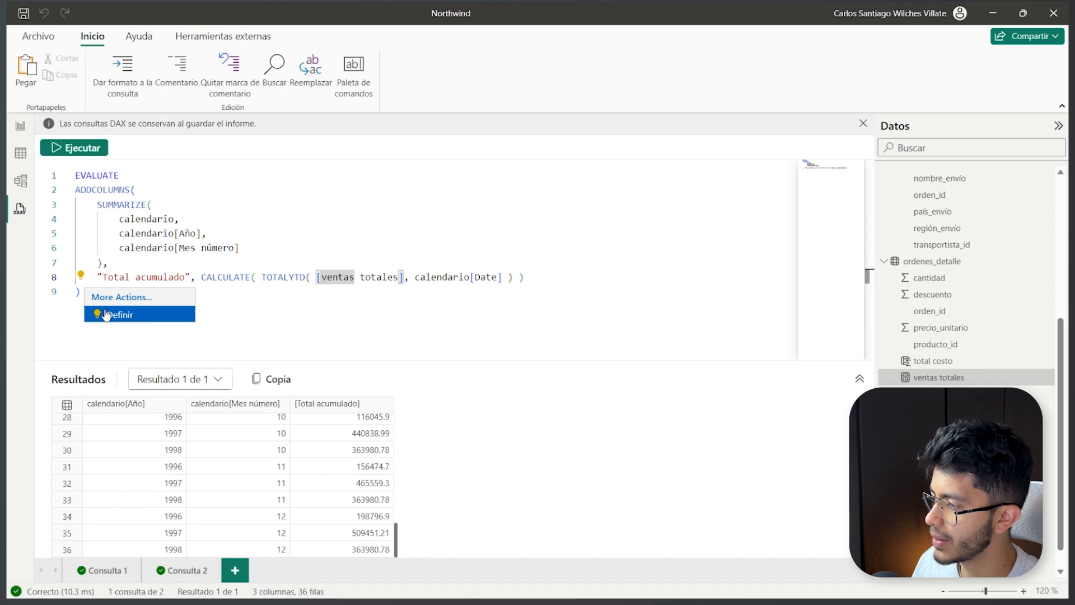
left_click(106, 314)
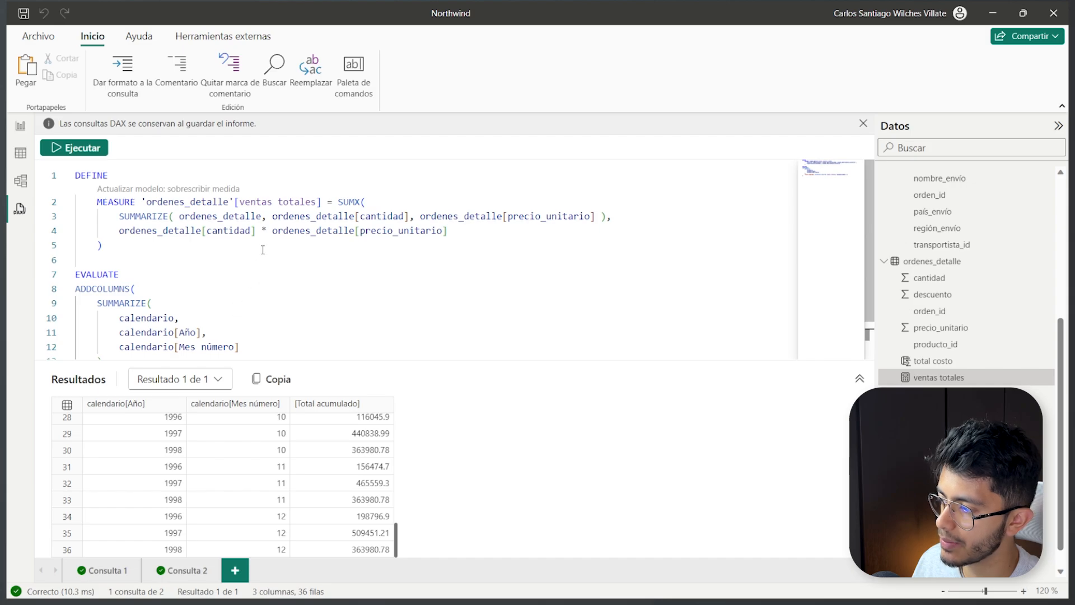
left_click(261, 216)
key("Return")
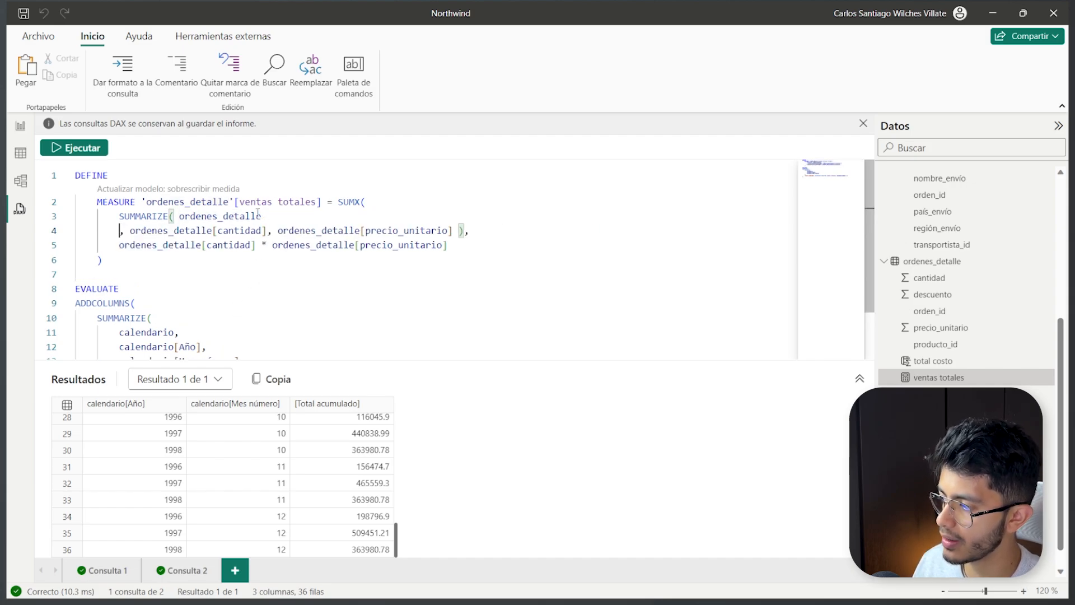
key("ctrl+z")
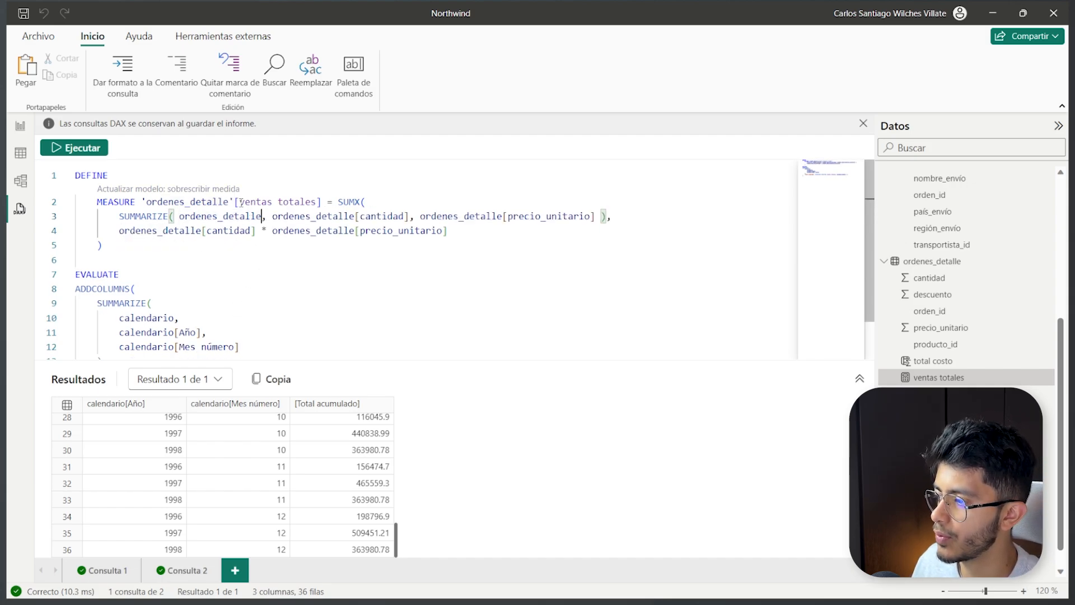
left_click(375, 217)
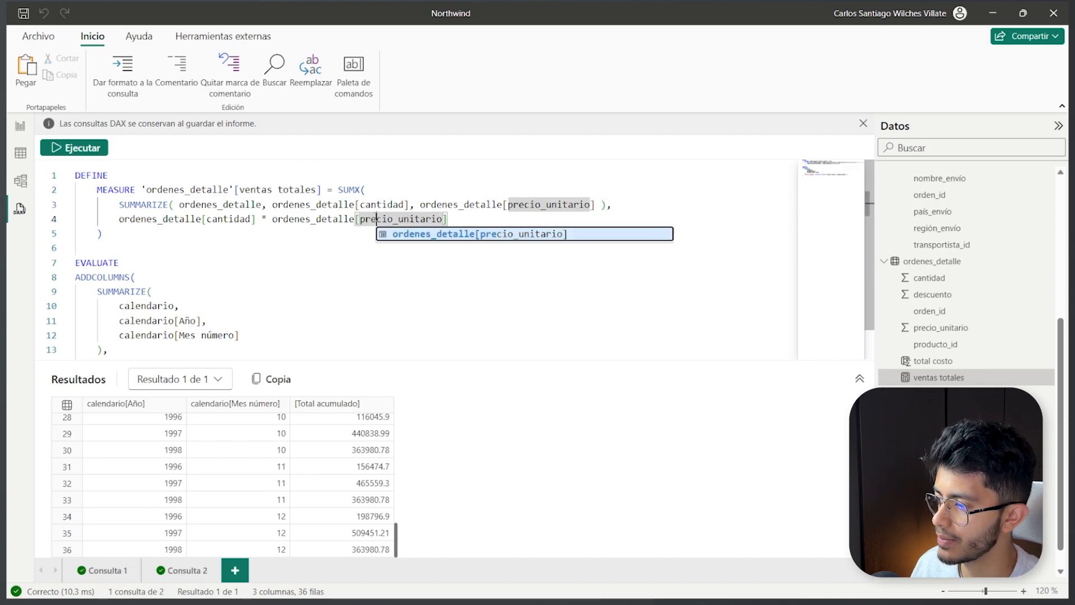
left_click(356, 235)
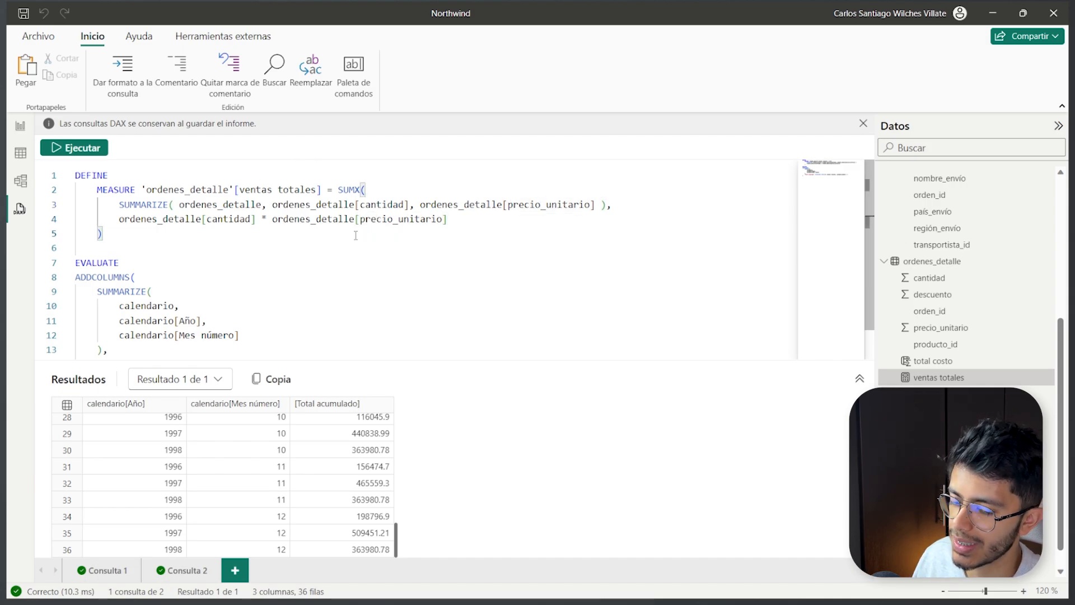
Step: Delete the measure definition and the whole EVALUATE block, leaving only the DEFINE line in the query
scroll(648, 267, "down", 1)
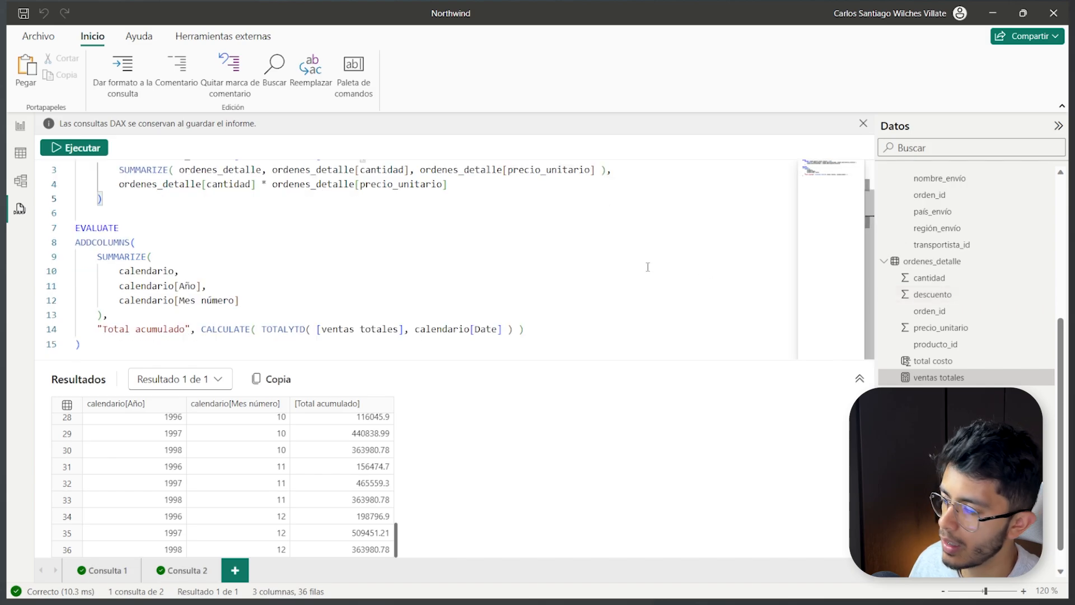
left_click_drag(421, 331, 72, 194)
key("BackSpace")
left_click_drag(213, 252, 65, 193)
key("BackSpace")
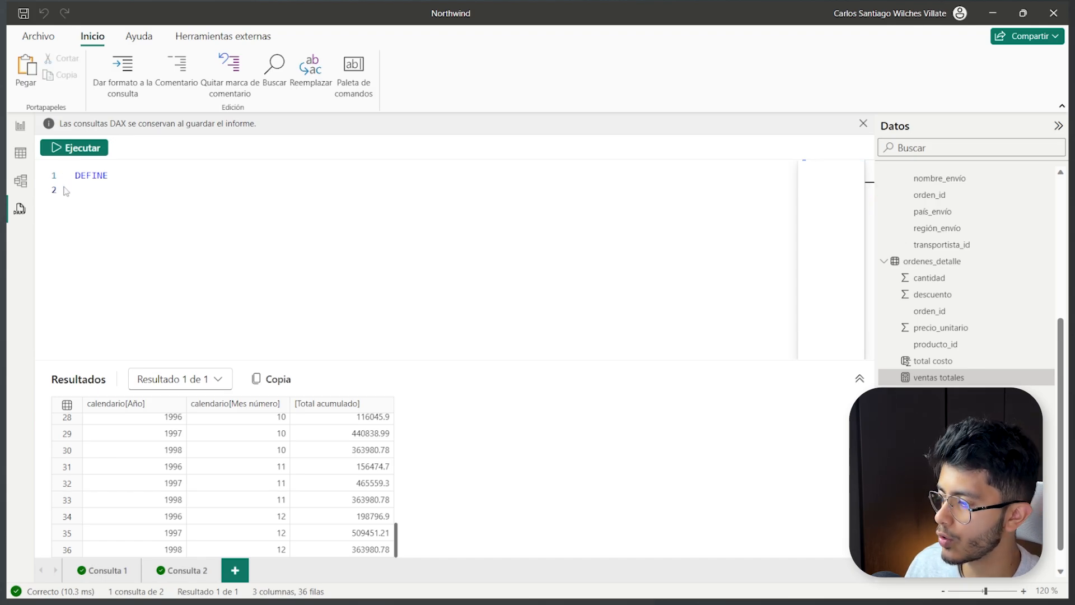
Step: Insert a clustered bar chart on the empty report page and enlarge it to fill most of the page
left_click(19, 127)
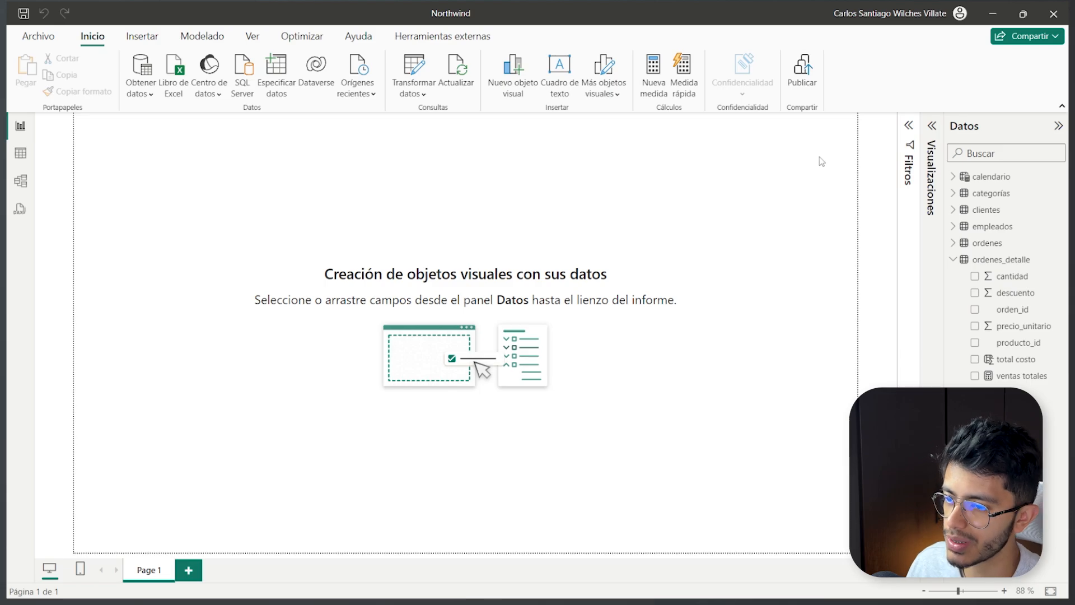
left_click(909, 135)
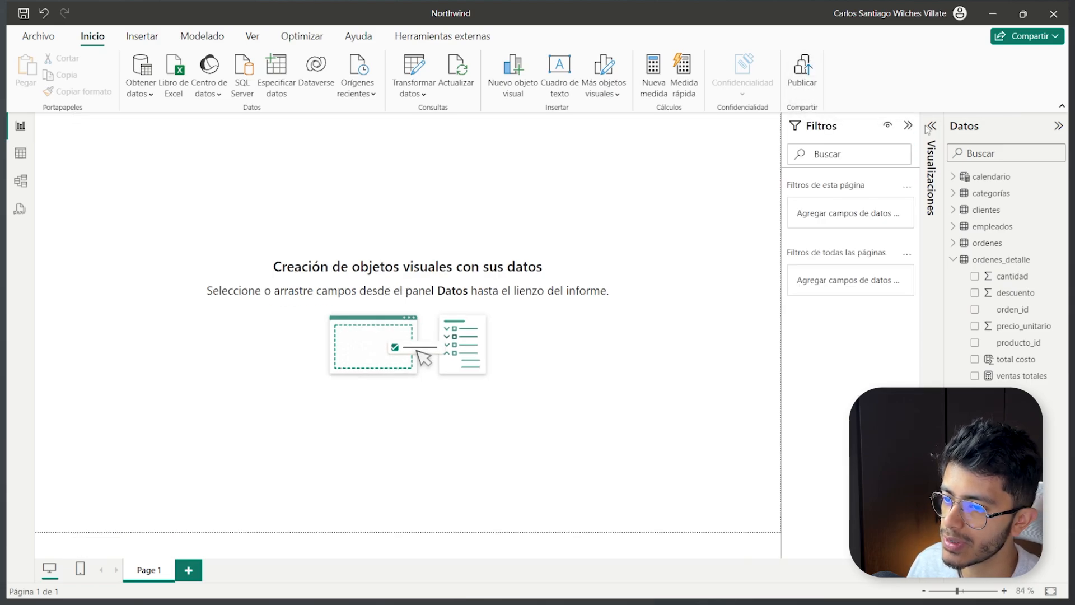
left_click(929, 126)
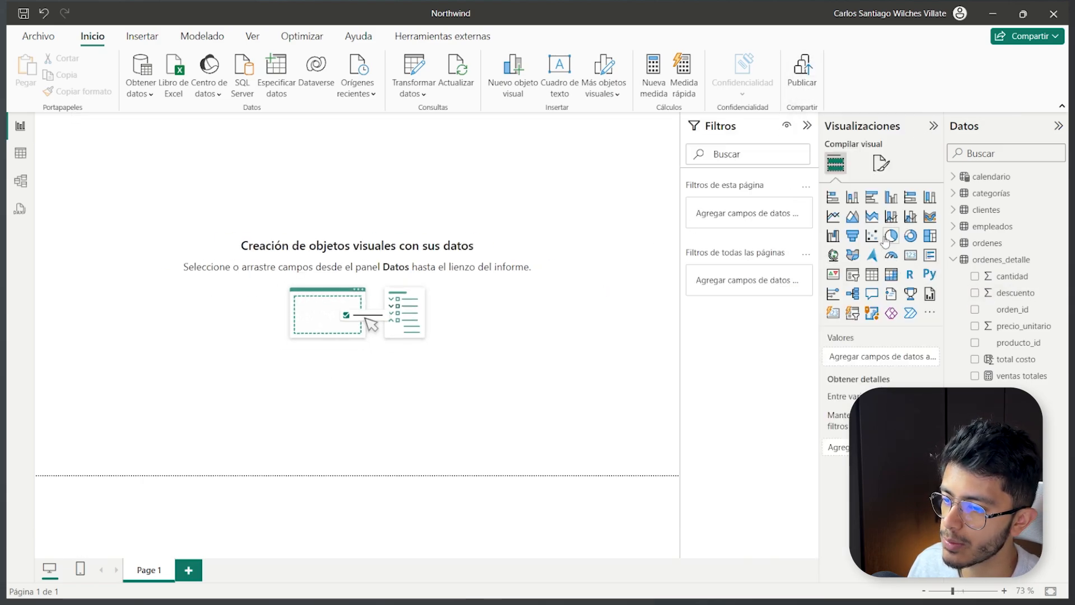
left_click(871, 197)
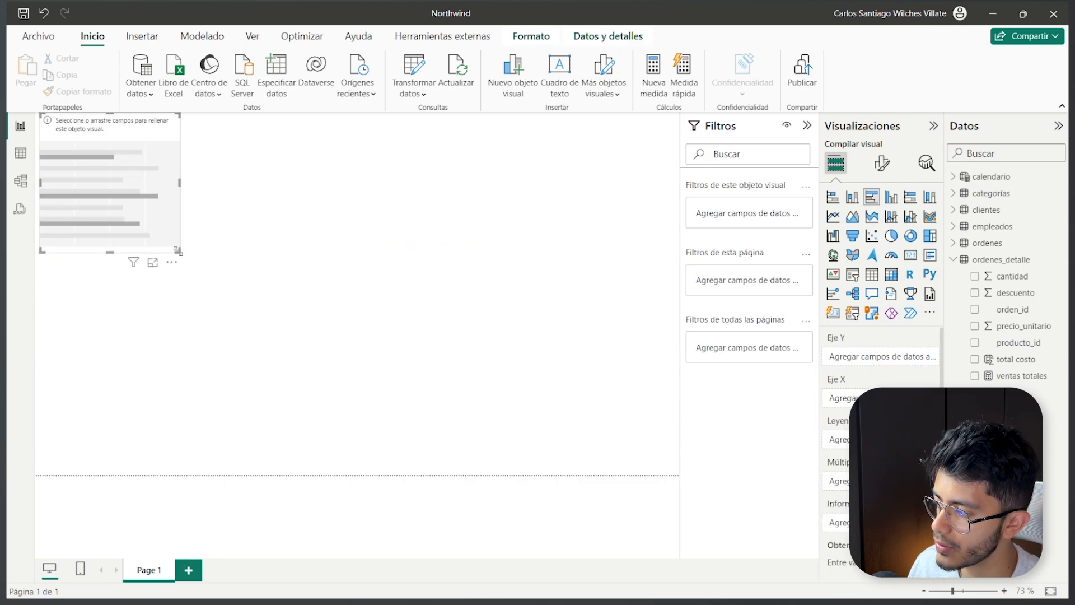
left_click_drag(178, 251, 659, 420)
left_click_drag(544, 358, 565, 411)
Step: Use calendario's Mes año número as the chart's category axis and convert the visual to a clustered column chart
left_click(953, 178)
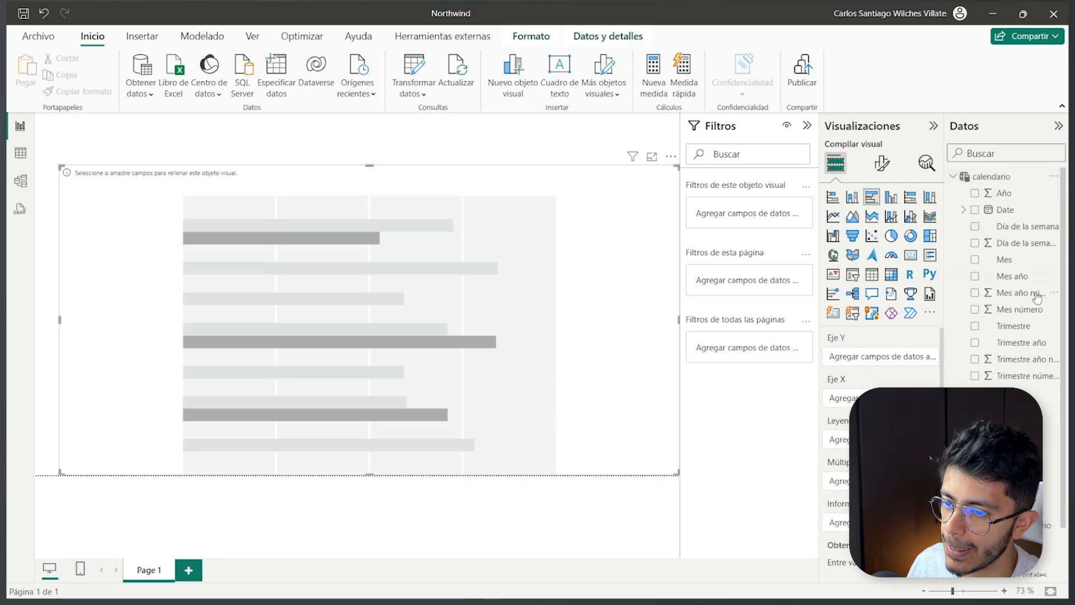
left_click_drag(1016, 293, 887, 357)
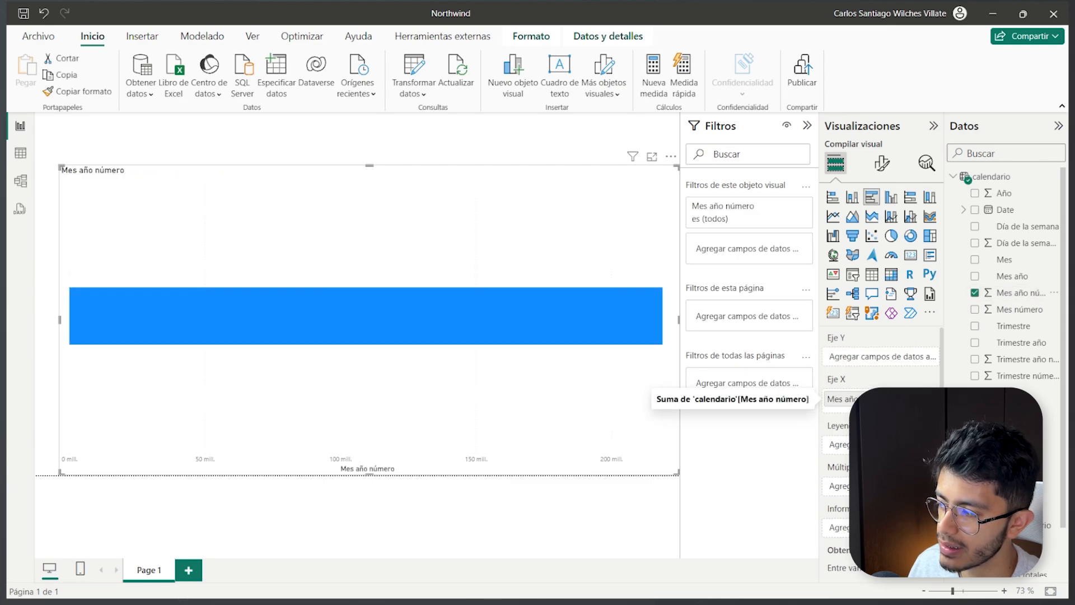
left_click_drag(839, 399, 879, 357)
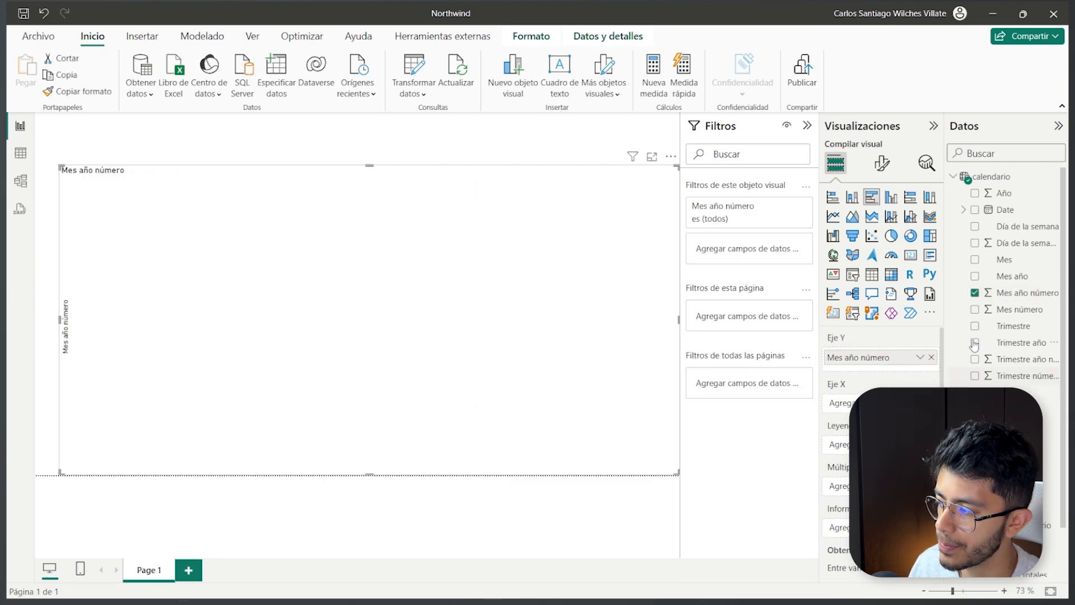
left_click(890, 196)
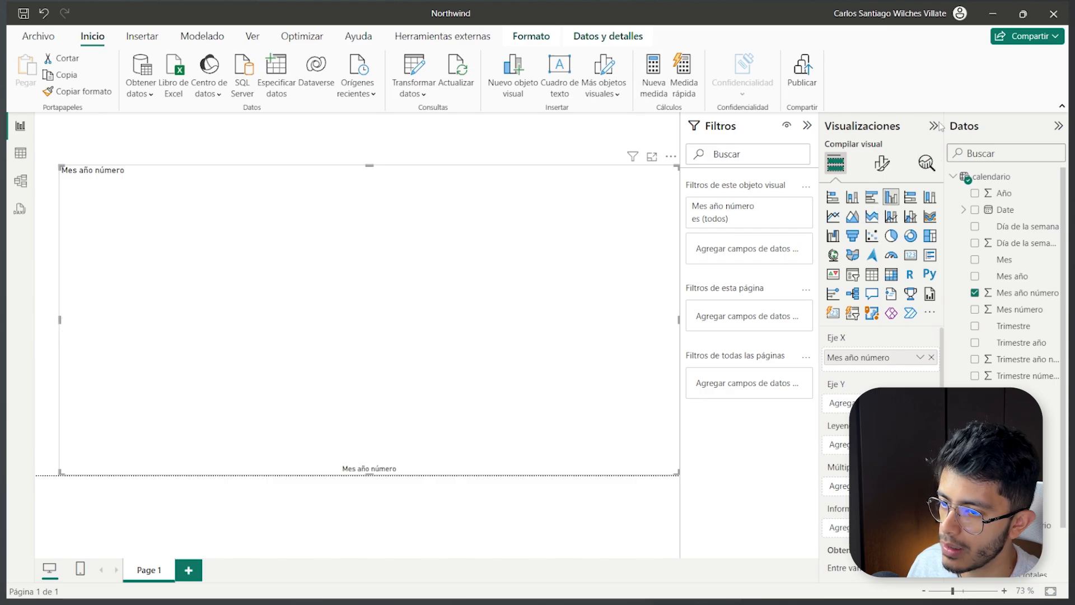
Step: Add the ventas totales measure as the chart's values and convert the visual to a stacked column chart
scroll(1019, 372, "down", 1)
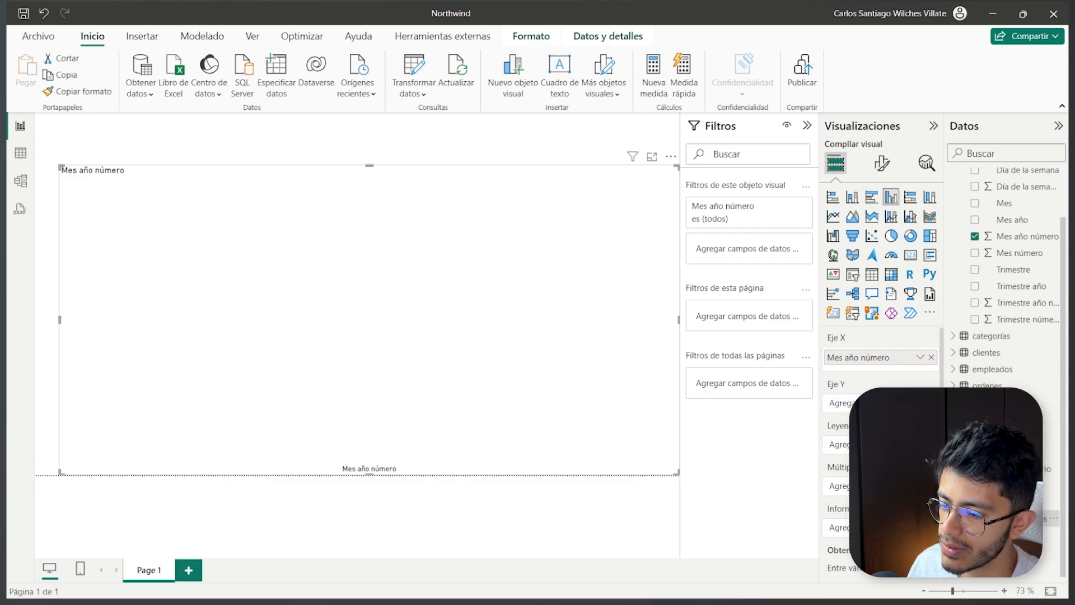
left_click(975, 519)
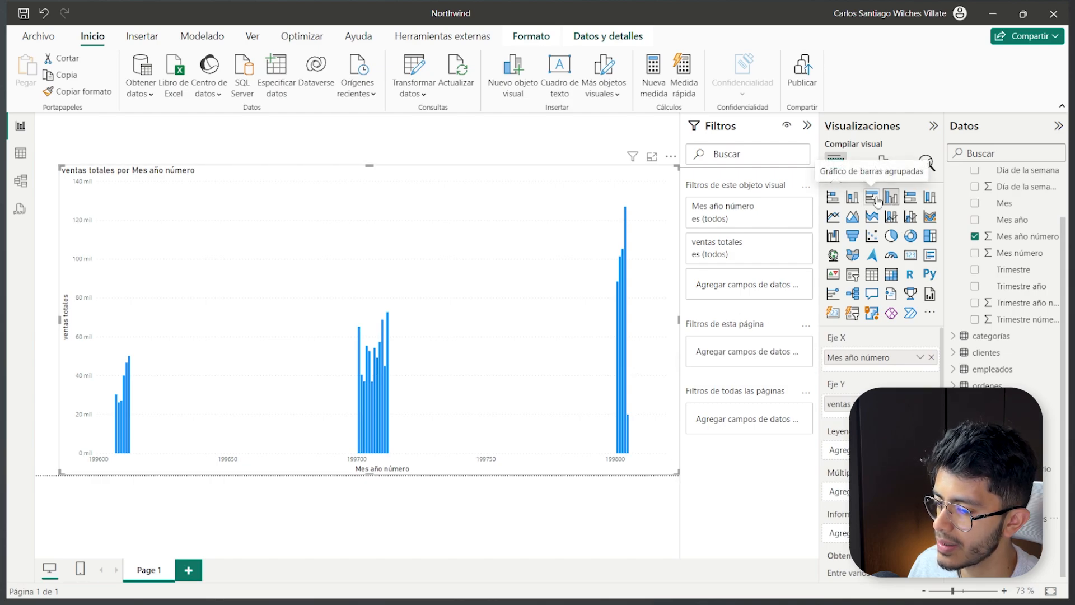
left_click(853, 199)
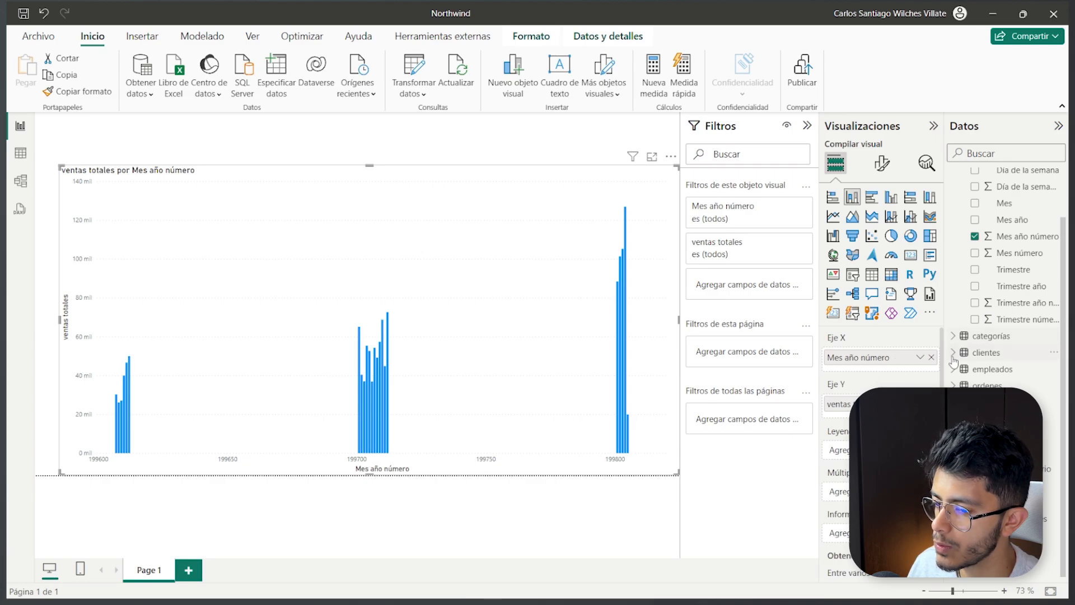
Step: Set the column chart's X-axis type to Categórico and collapse the Datos pane
left_click(920, 358)
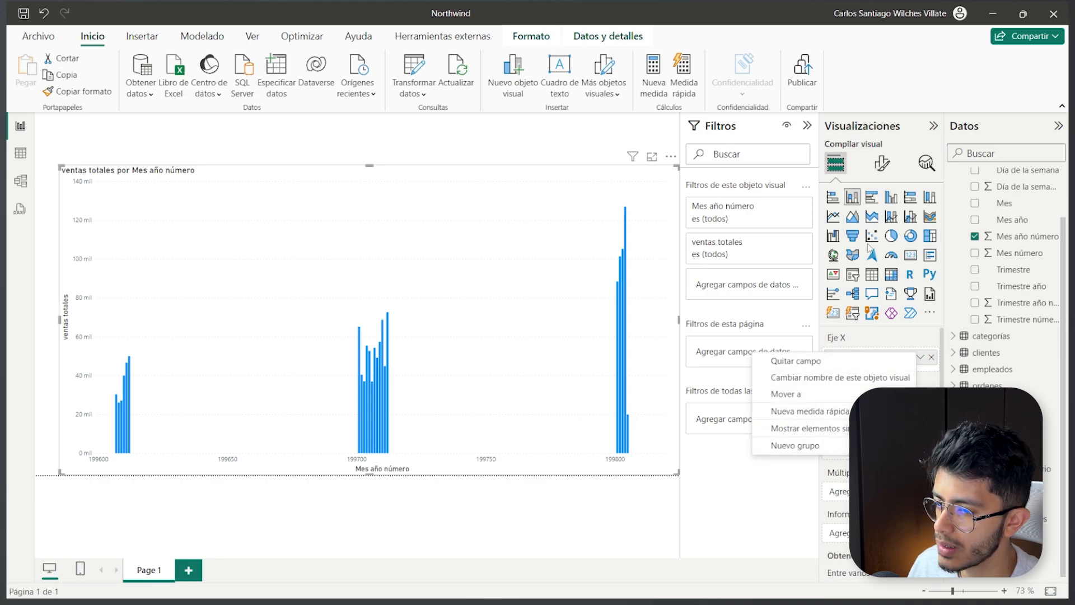
left_click(882, 163)
left_click(871, 270)
left_click(880, 318)
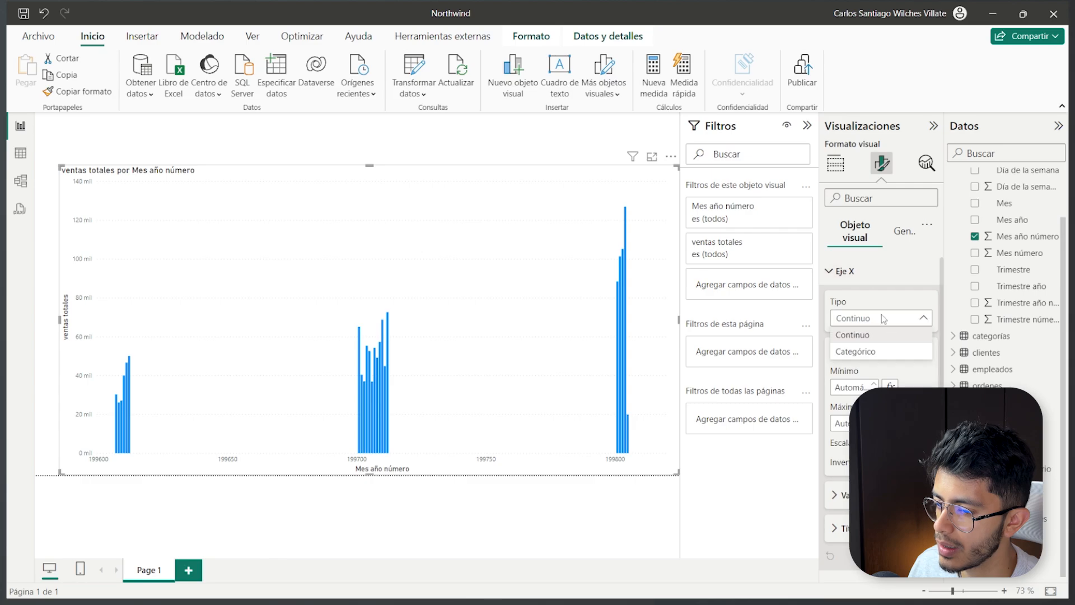
left_click(862, 350)
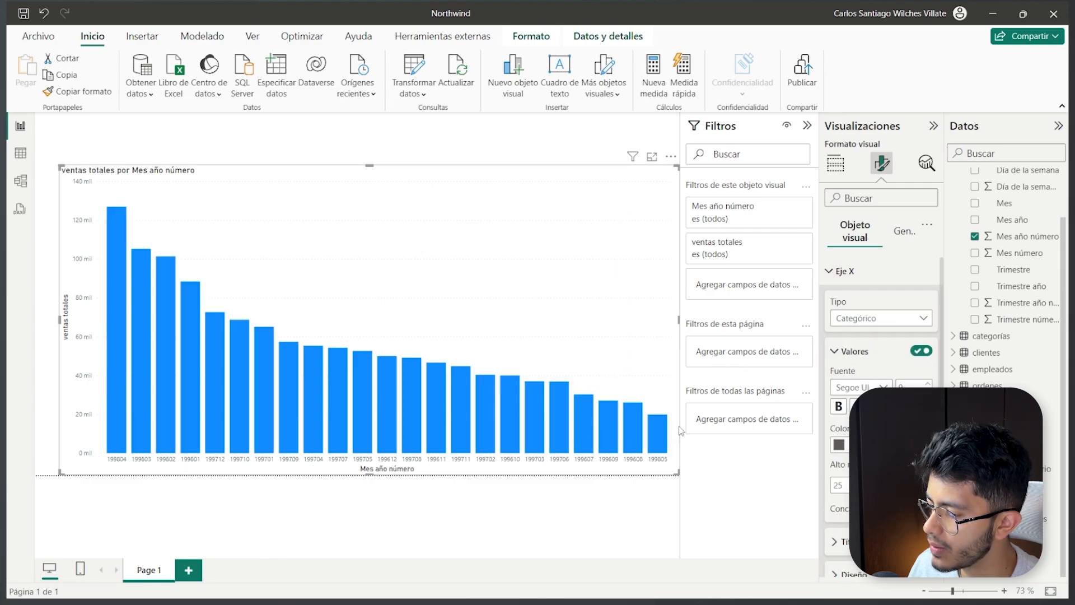
left_click(1020, 133)
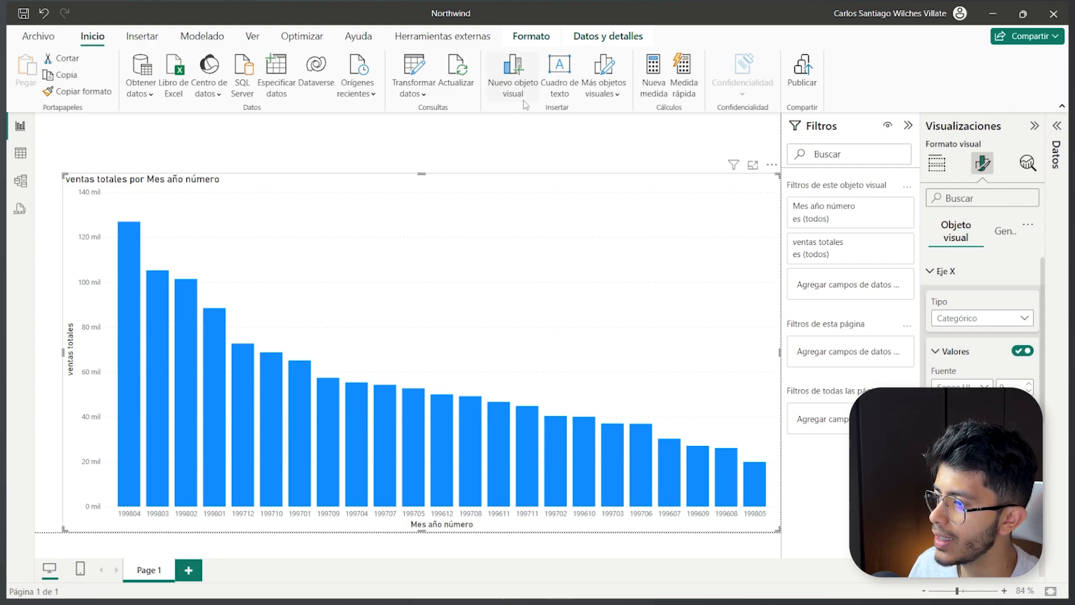
Step: Open the performance analyzer, collapse the Filtros pane and start a recording
left_click(185, 40)
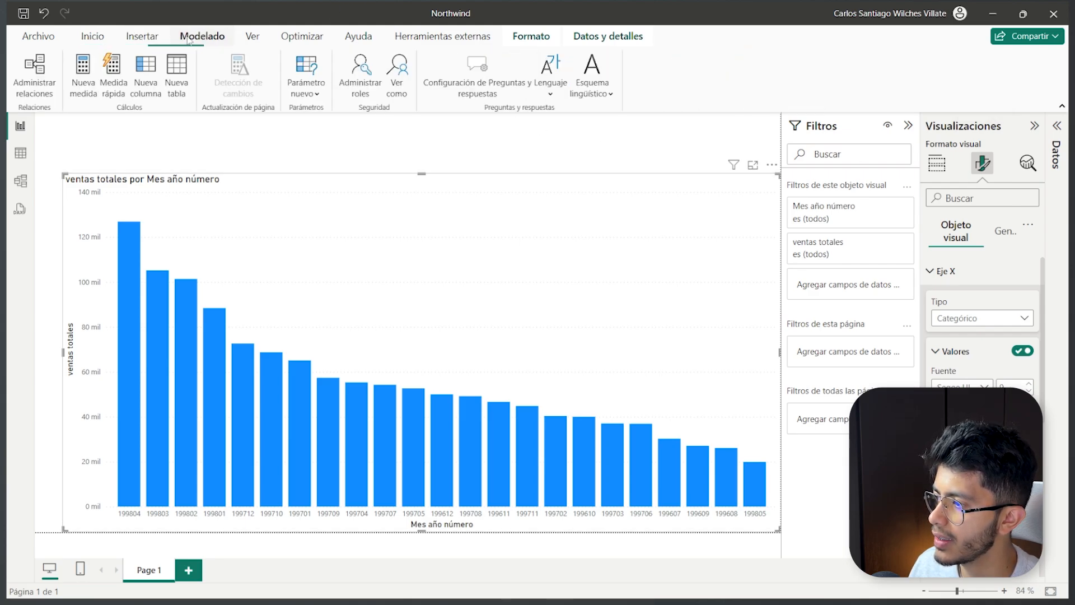
left_click(301, 37)
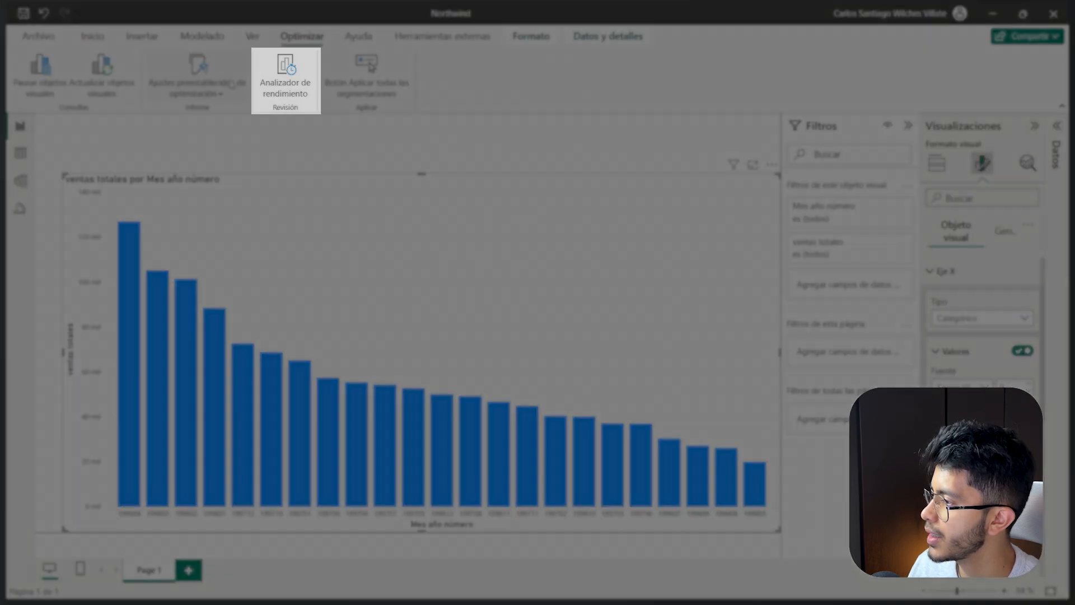
left_click(285, 73)
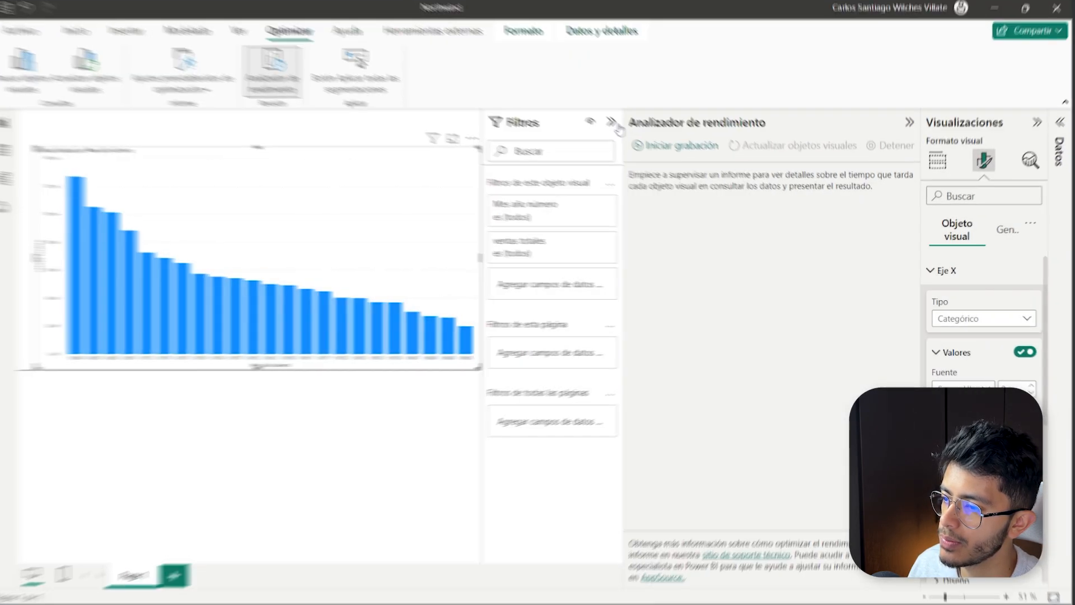
left_click(617, 126)
left_click(632, 116)
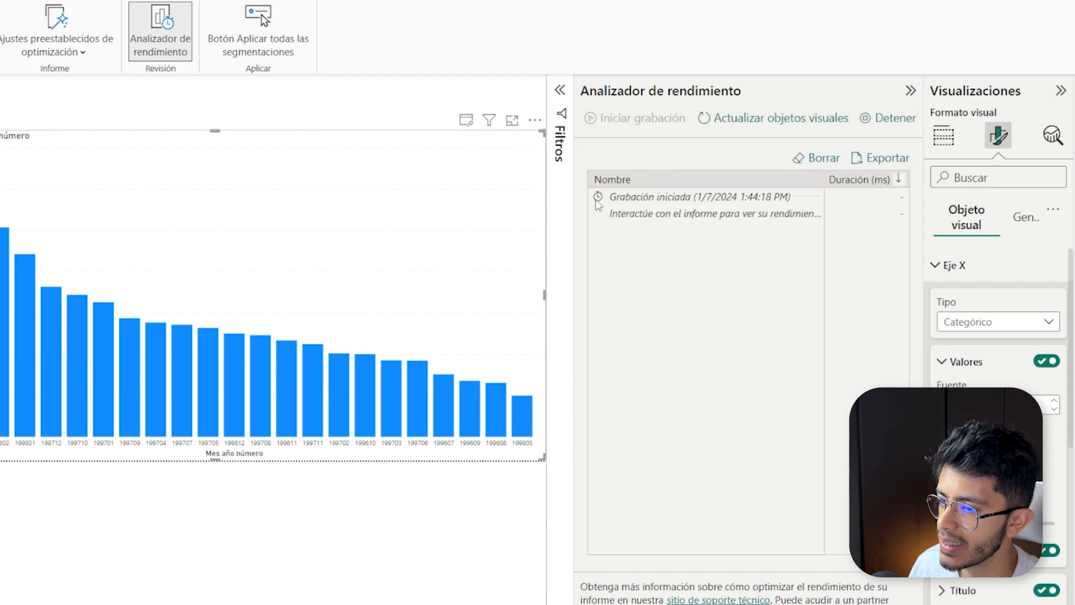
Step: Refresh the visuals and run the recorded query of the ventas totales por Mes año número chart in DAX query view
left_click(760, 119)
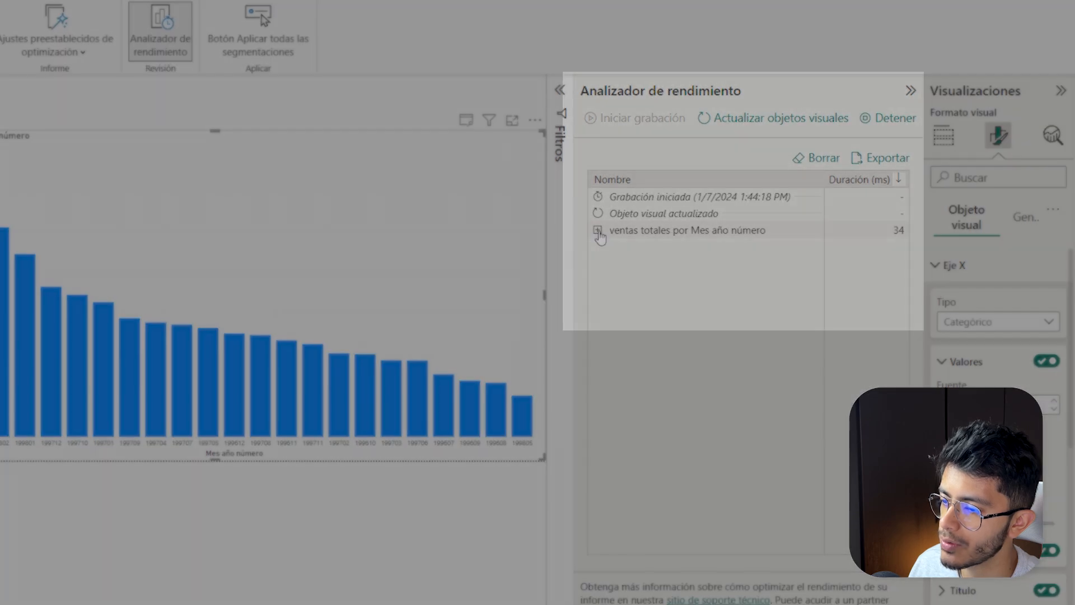
left_click(598, 230)
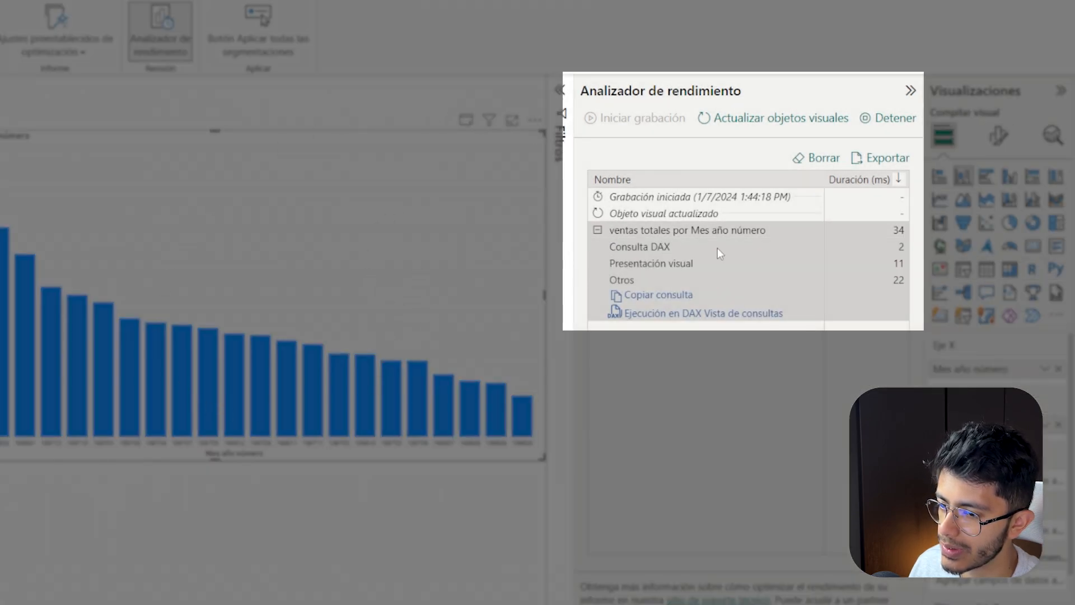
left_click(641, 298)
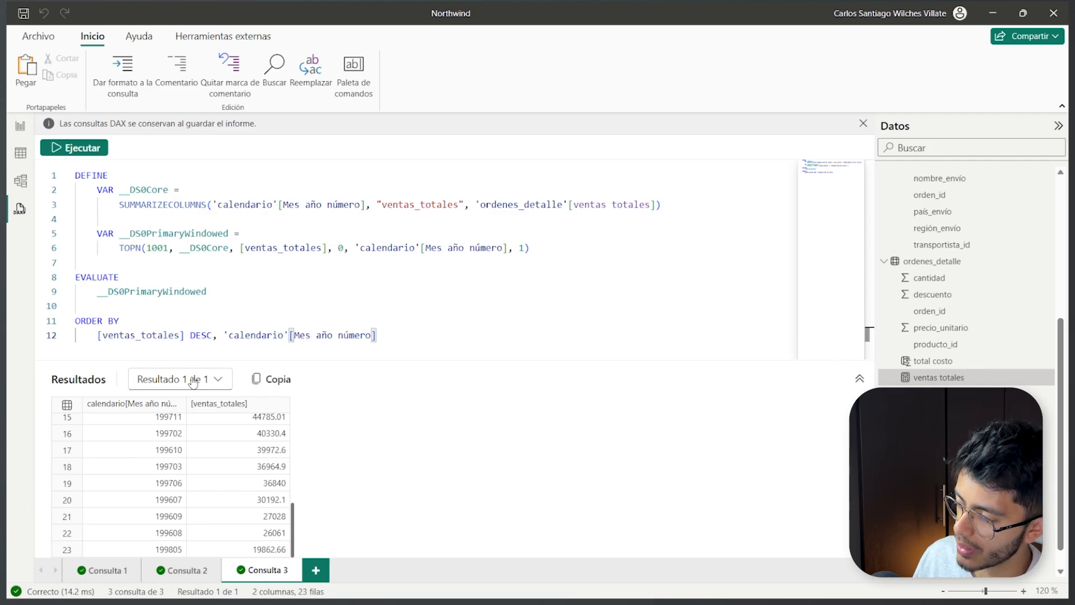
Step: Replace the whole query in Consulta 2 with the chart's DAX query and return to Consulta 3
left_click(182, 570)
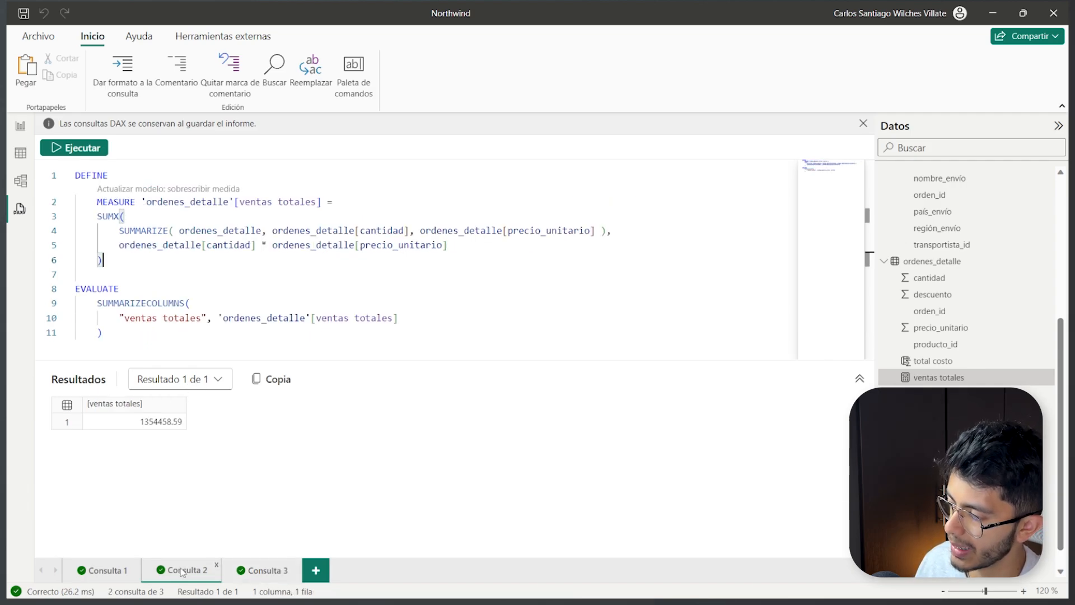
key("ctrl+a")
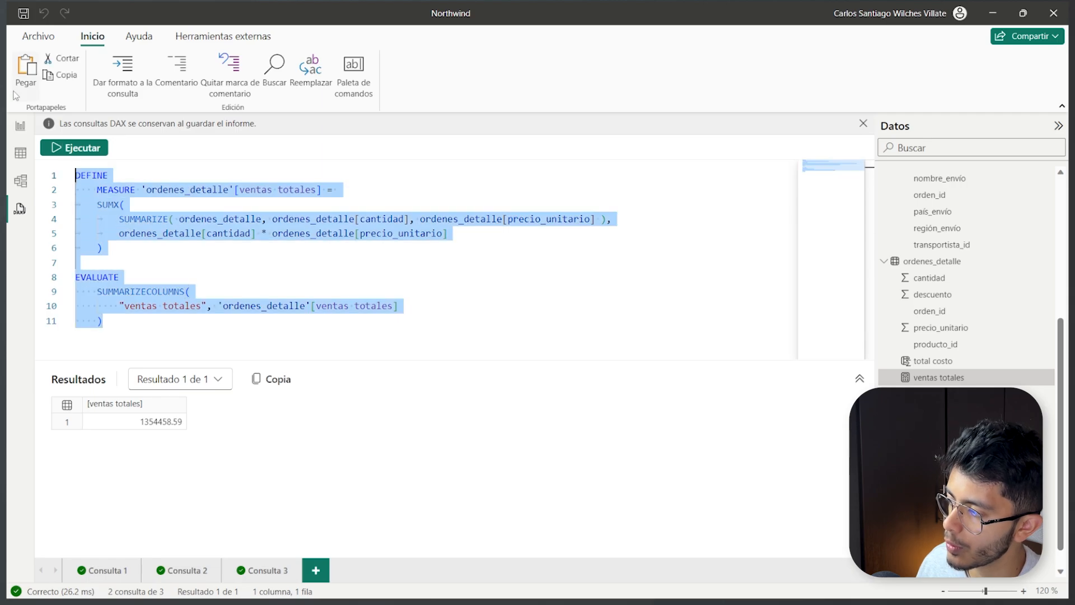
type("// DAX Query DEFINE     VAR __DS0Core =         SUMMARIZECOLUMNS('calendario'[Mes año número], \"ventas_totales\", 'ordenes_detalle'[ventas totales])      VAR __DS0PrimaryWindowed =         TOPN(1001, __DS0Core, [ventas_totales], 0, 'calendario'[Mes año número], 1)  EVALUATE     __DS0PrimaryWindowed  ORDER BY     [ventas_totales] DESC, 'calendario'[Mes año número]")
left_click(275, 569)
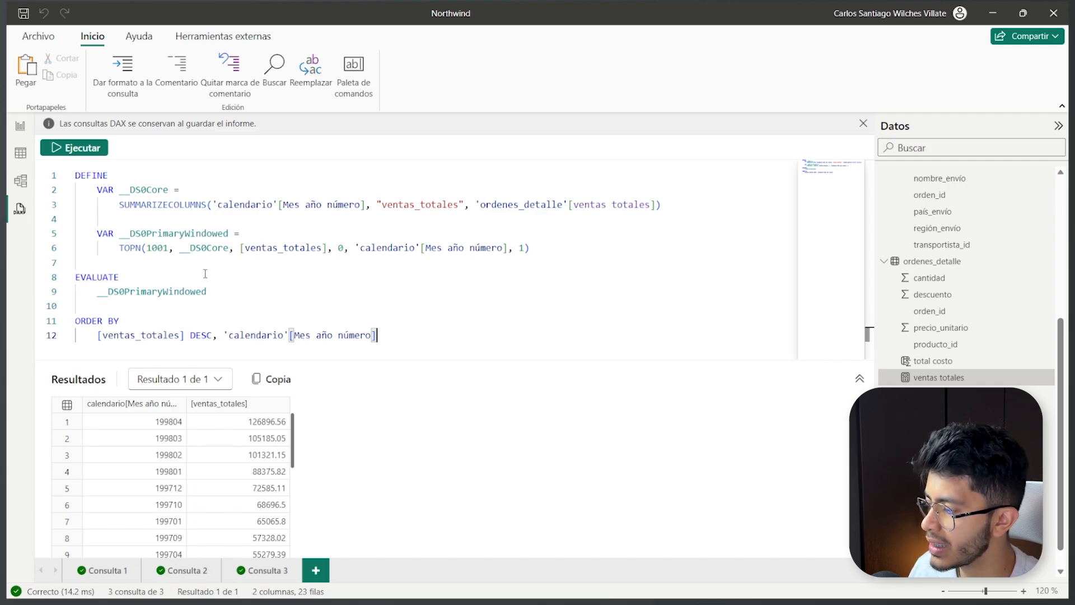
Step: Delete the __DS0PrimaryWindowed variable from Consulta 3 and make EVALUATE return __DS0Core instead
left_click_drag(616, 248, 78, 219)
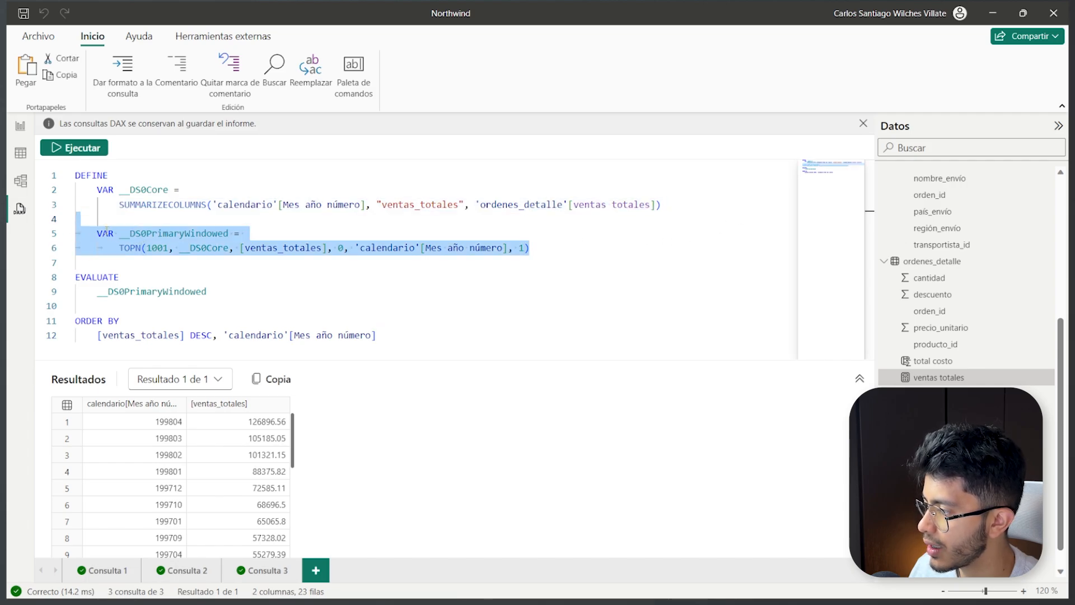
key("BackSpace")
key("BackSpace")
left_click_drag(168, 190, 119, 189)
left_click_drag(206, 248, 96, 248)
type("__DS0Core")
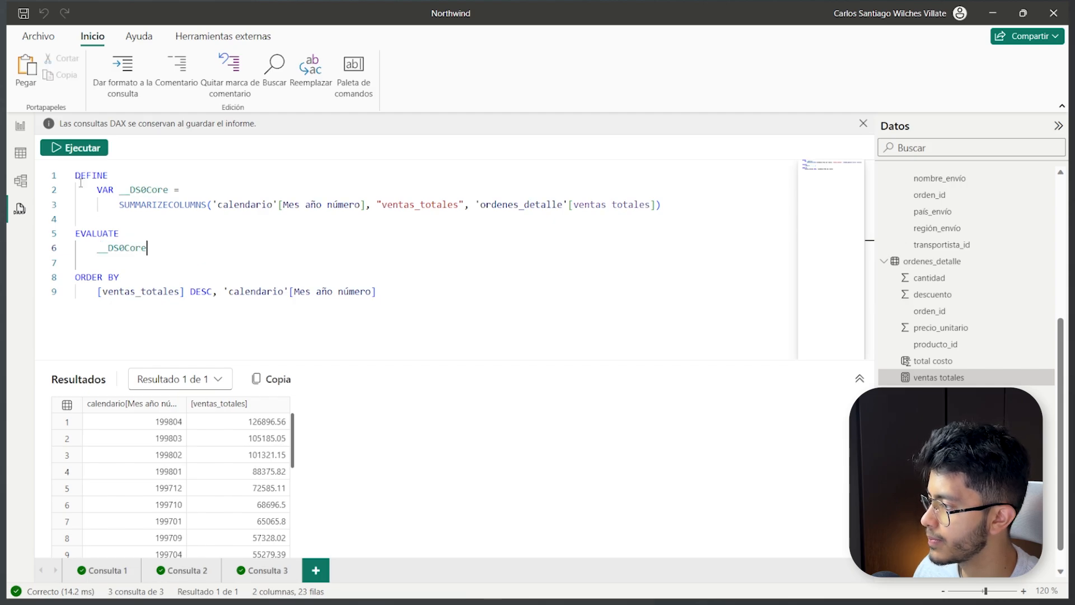
Step: Run the simplified Consulta 3 query and review its result rows down to the last one
left_click(74, 148)
scroll(265, 434, "down", 3)
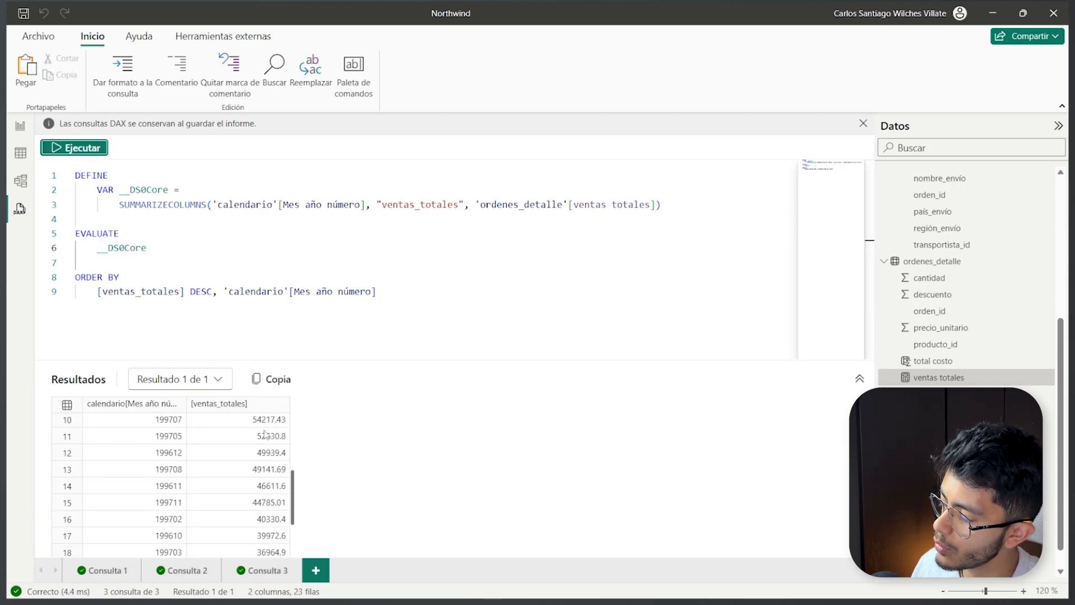
scroll(266, 434, "down", 2)
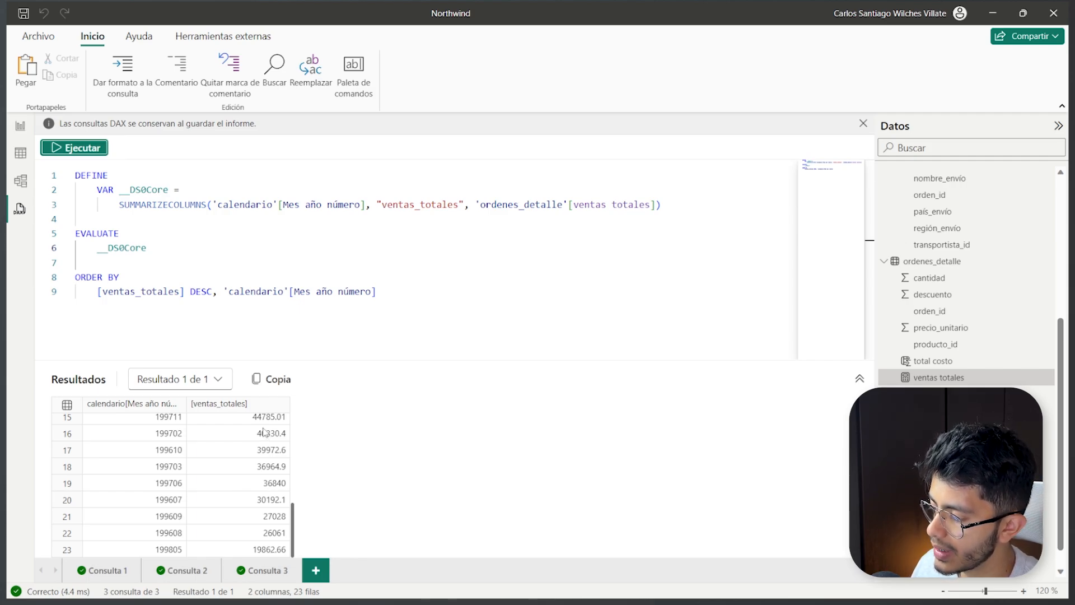
scroll(264, 432, "up", 6)
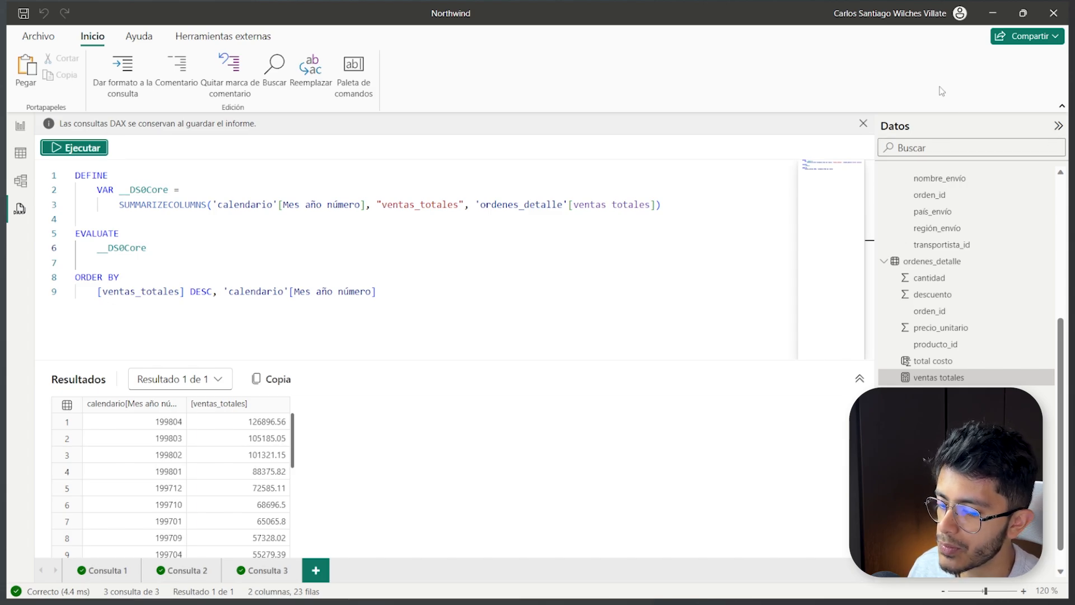
Step: Create a quick query from the ventas totales measure that defines all the model's measures and review its code
left_click(691, 234)
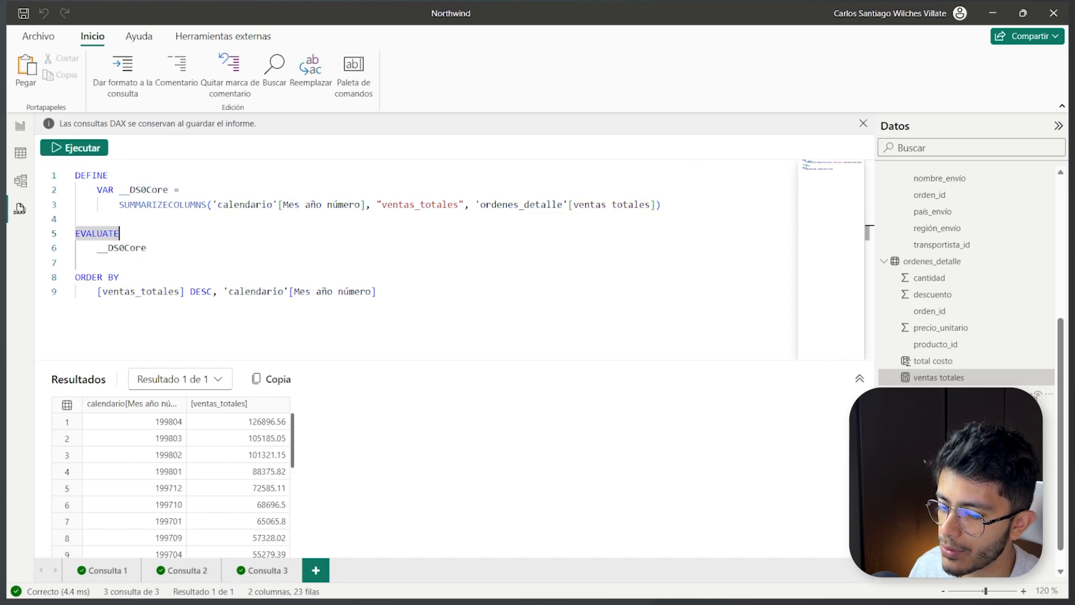
right_click(930, 379)
mouse_move(946, 392)
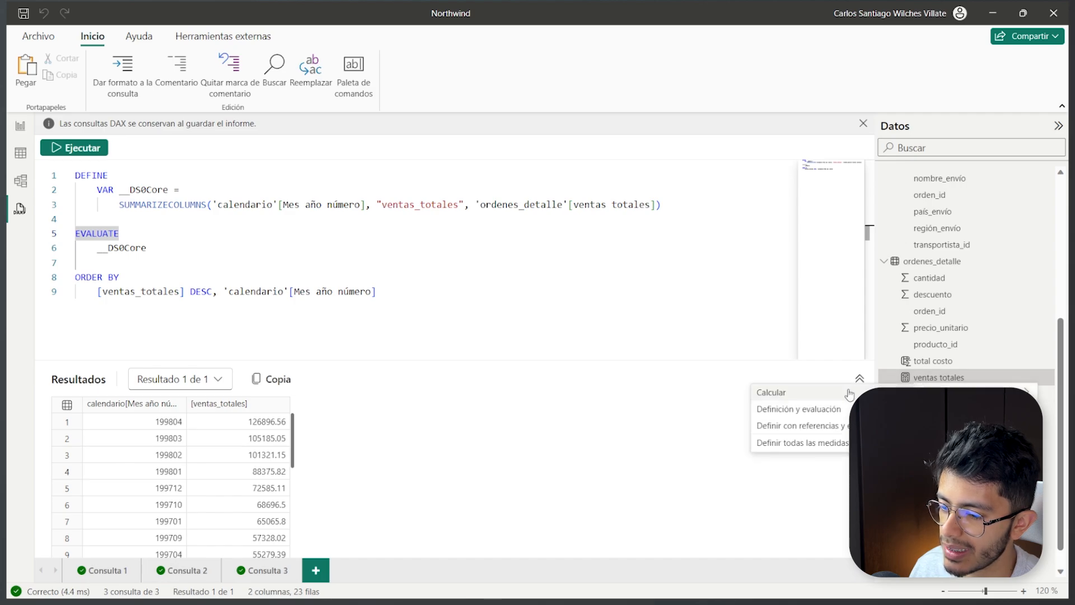
left_click(840, 443)
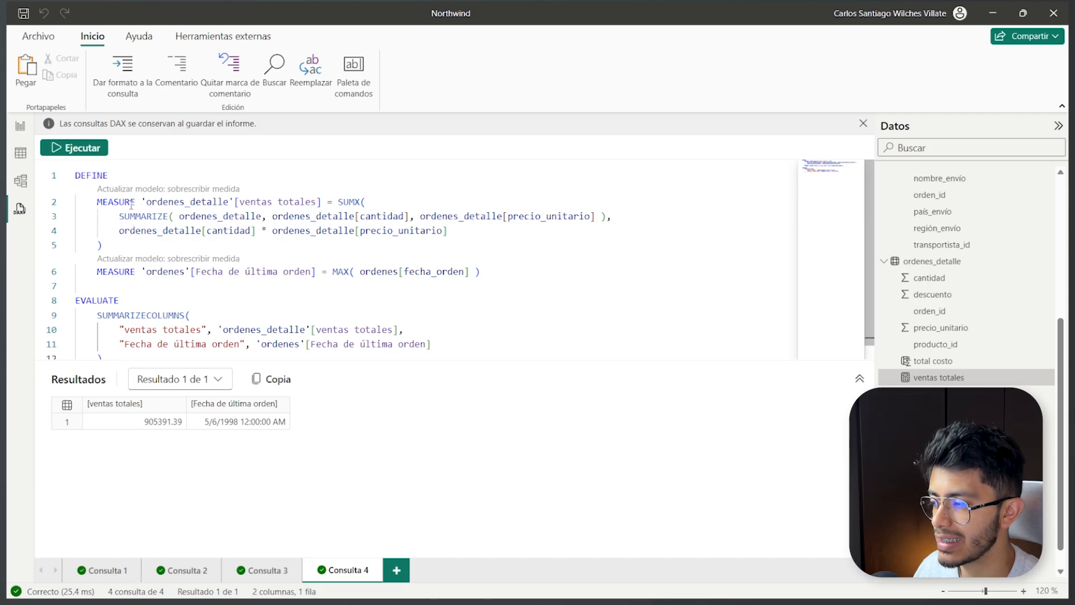
scroll(154, 196, "down", 1)
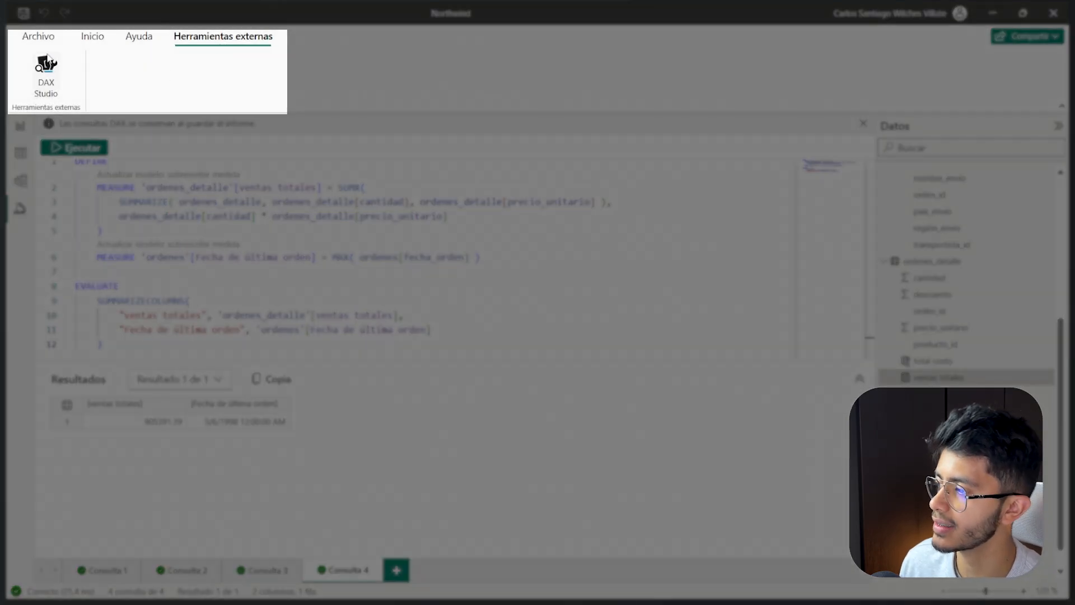
Step: Launch DAX Studio from the Northwind model, dismiss its query introduction and maximize the window
left_click(47, 63)
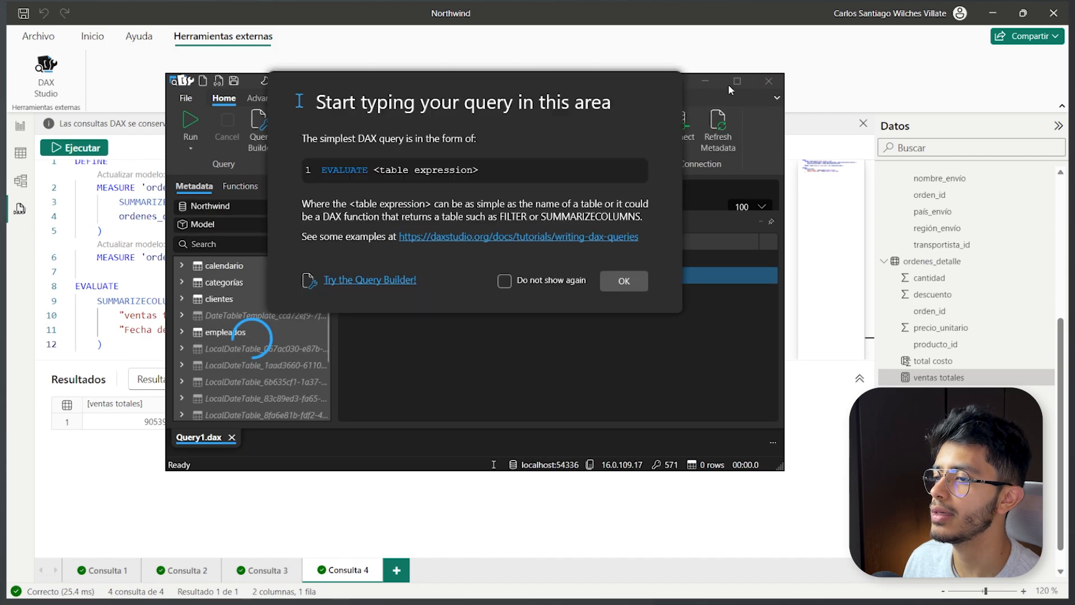
left_click(625, 284)
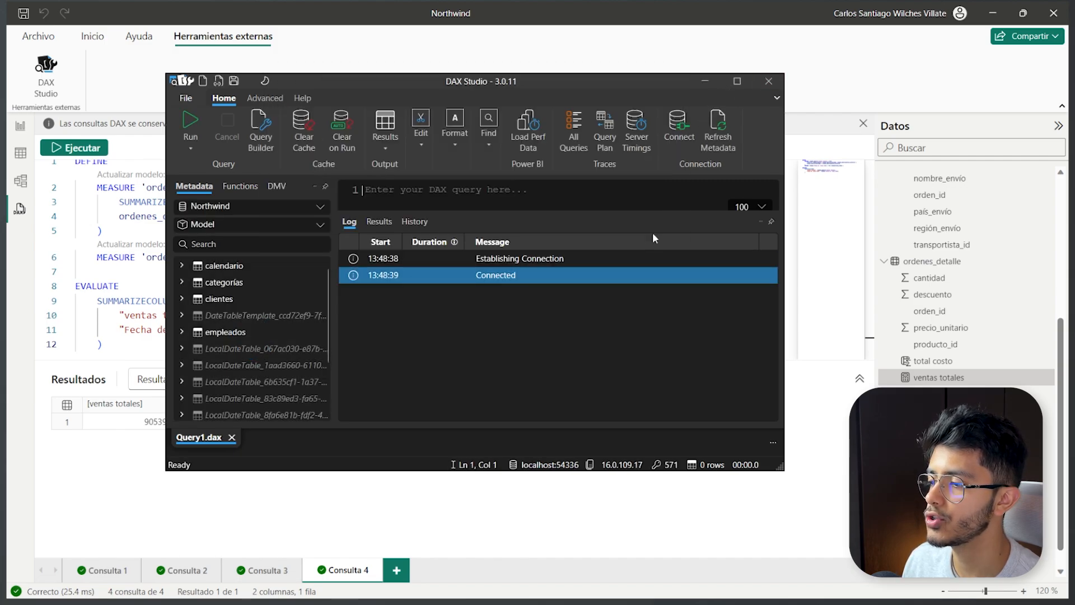
left_click(747, 82)
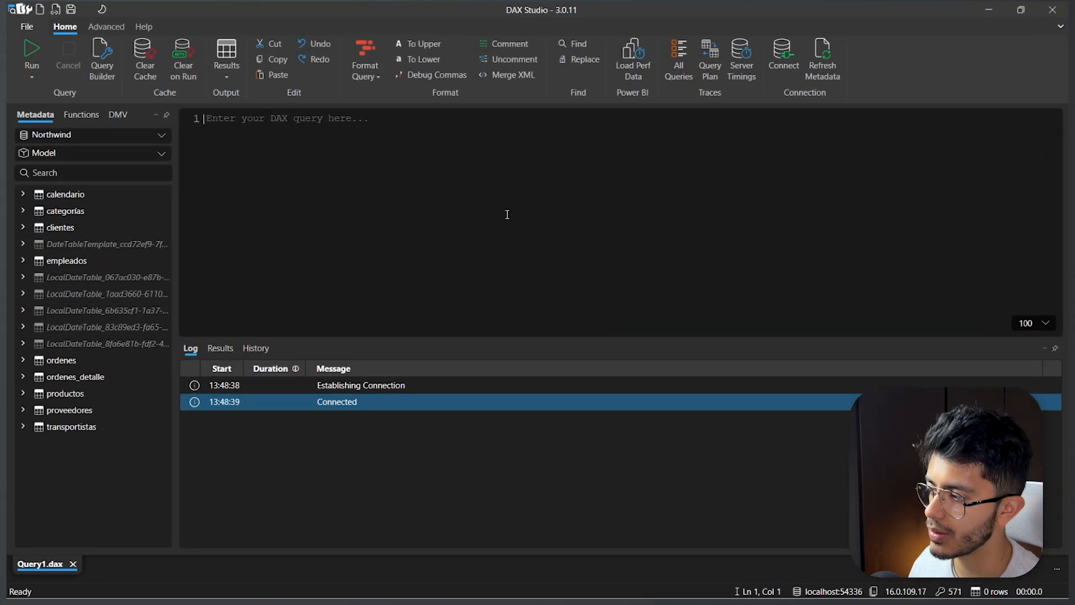
Step: Write the query EVALUATE calendario in DAX Studio and run it
type("eva")
key("Tab")
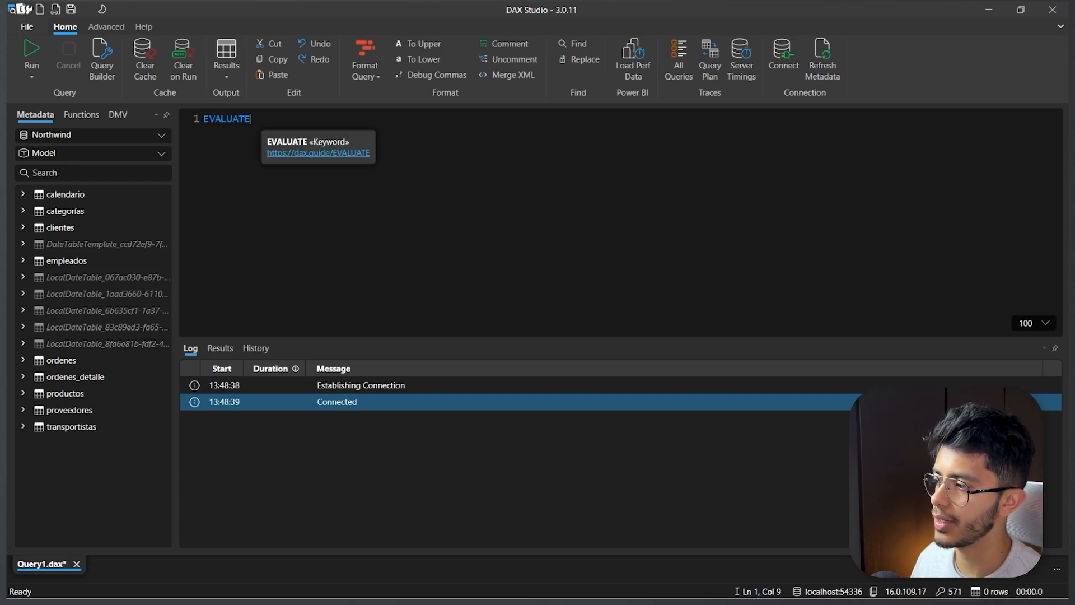
key("Return")
type("calen")
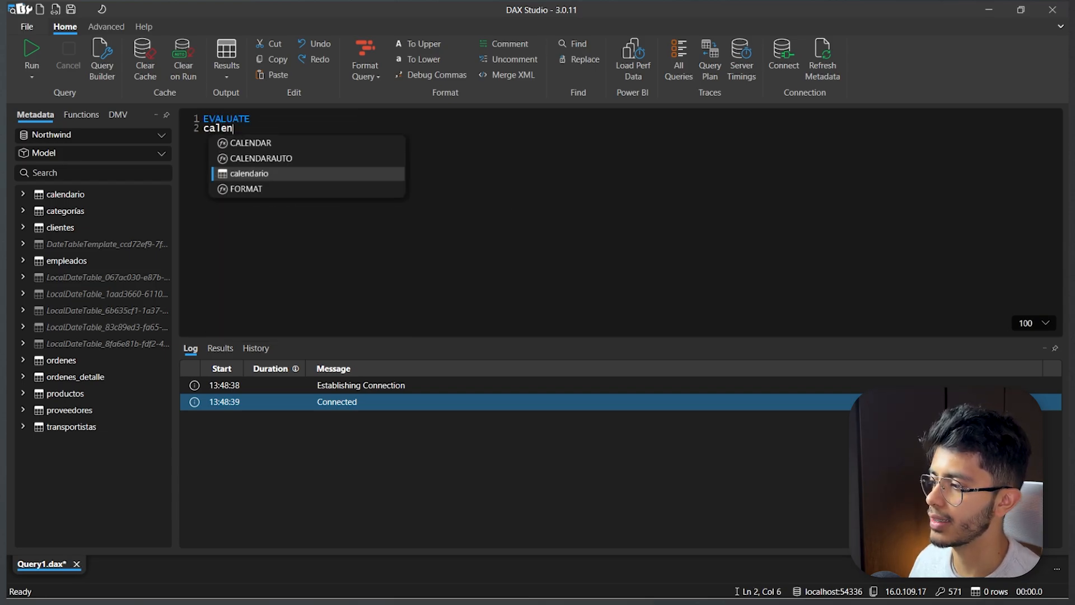
key("F5")
type("dar")
key("Tab")
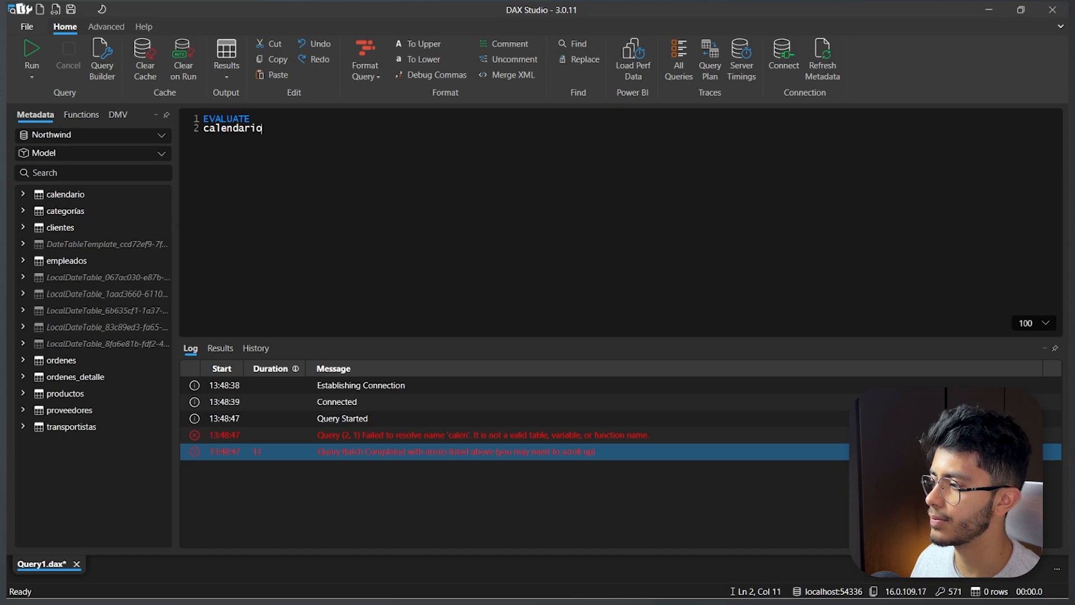
key("F5")
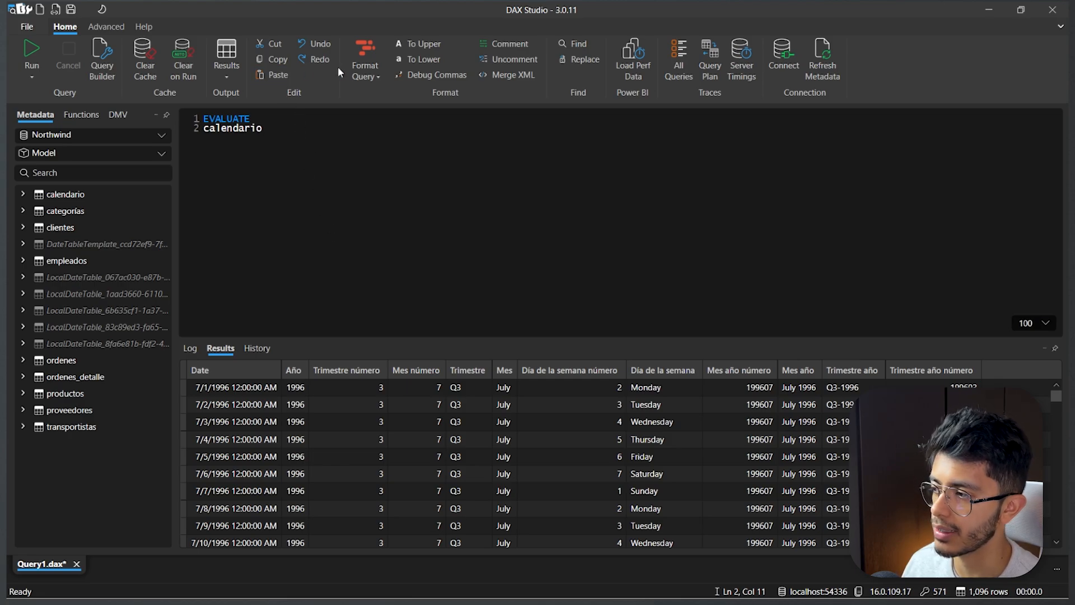
Step: Check the Format Query line options in DAX Studio and switch back to the Northwind file in Power BI Desktop
left_click(367, 48)
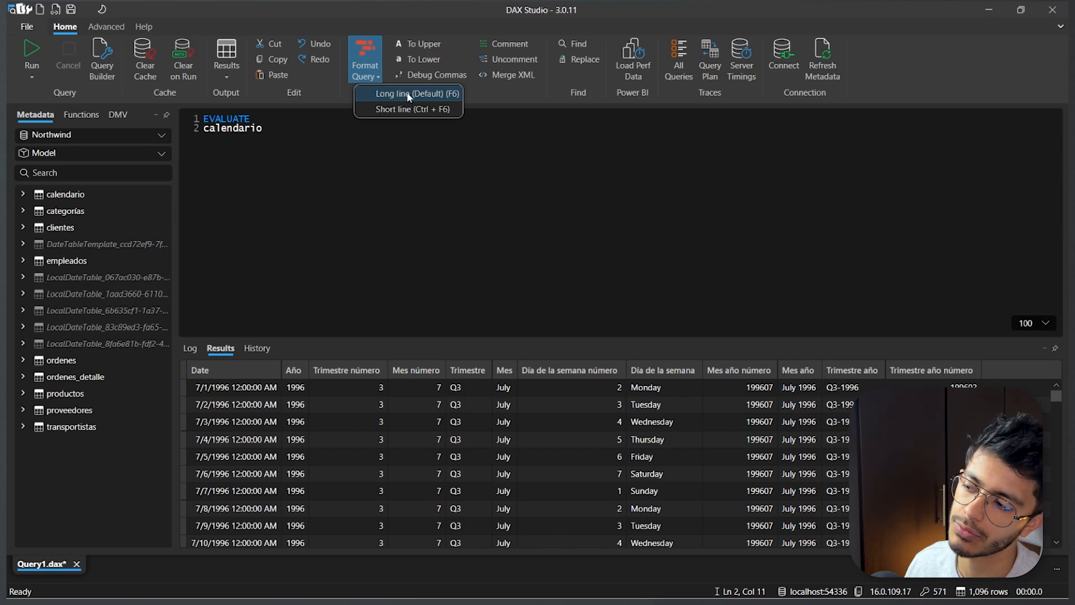
left_click(324, 170)
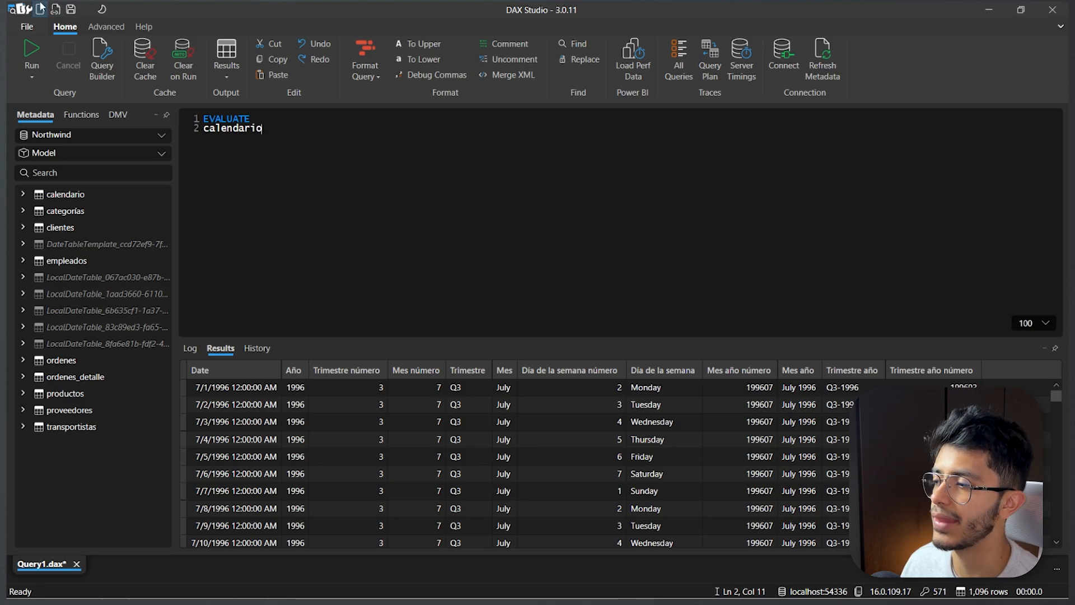
double_click(543, 7)
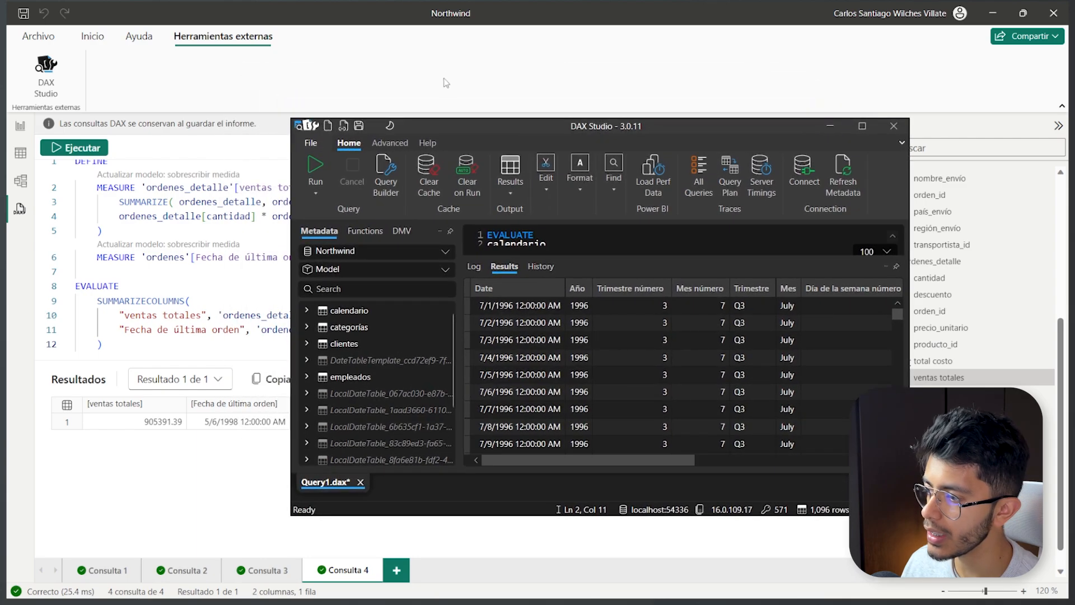
left_click(444, 76)
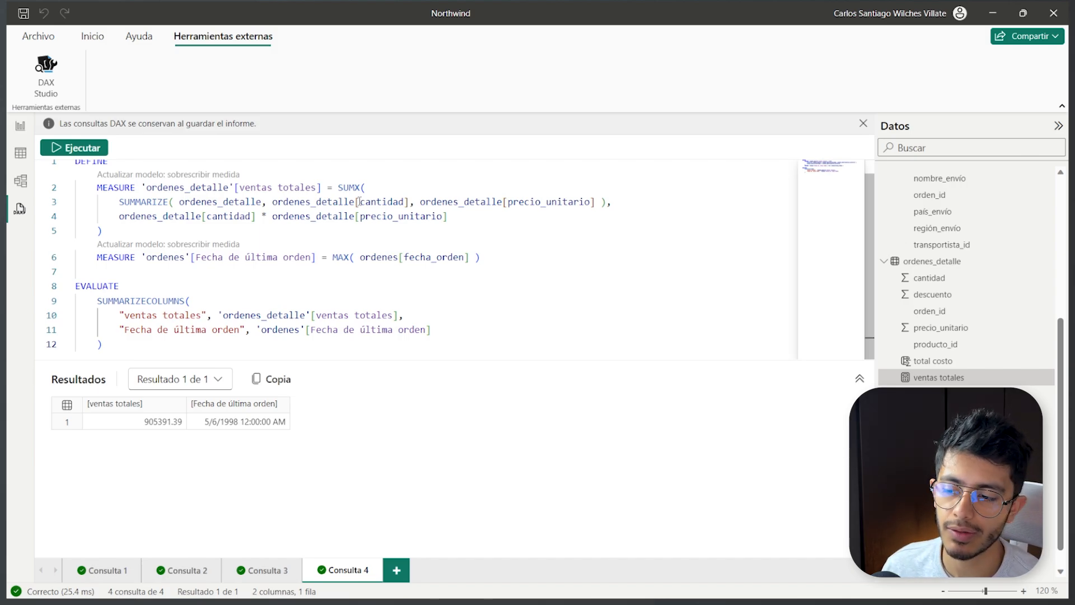
Step: Use the ventas totales measure's quick queries to define all the model's measures again
right_click(943, 372)
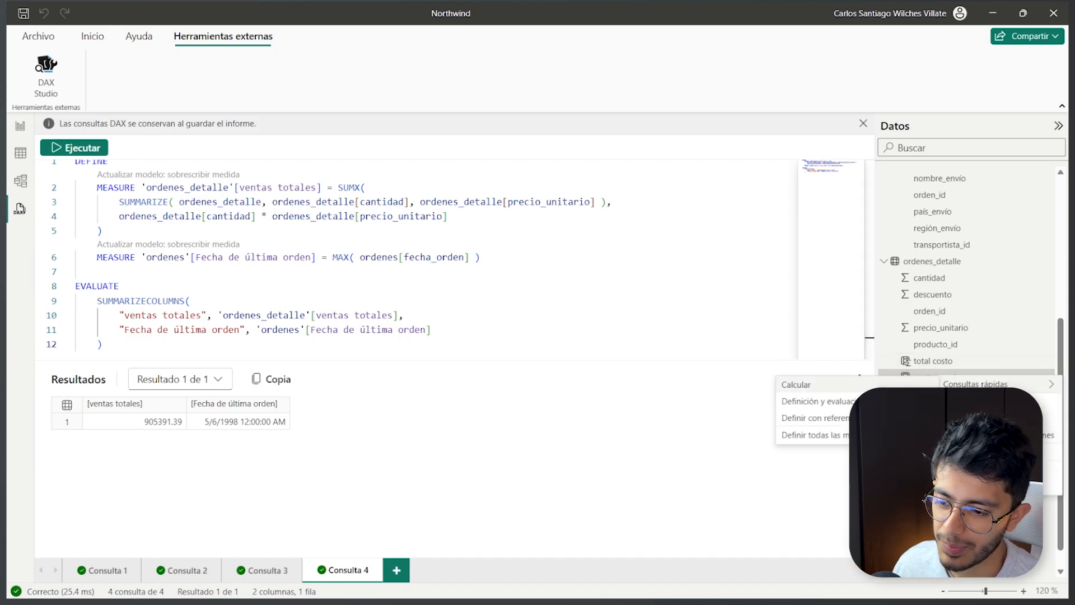
mouse_move(975, 383)
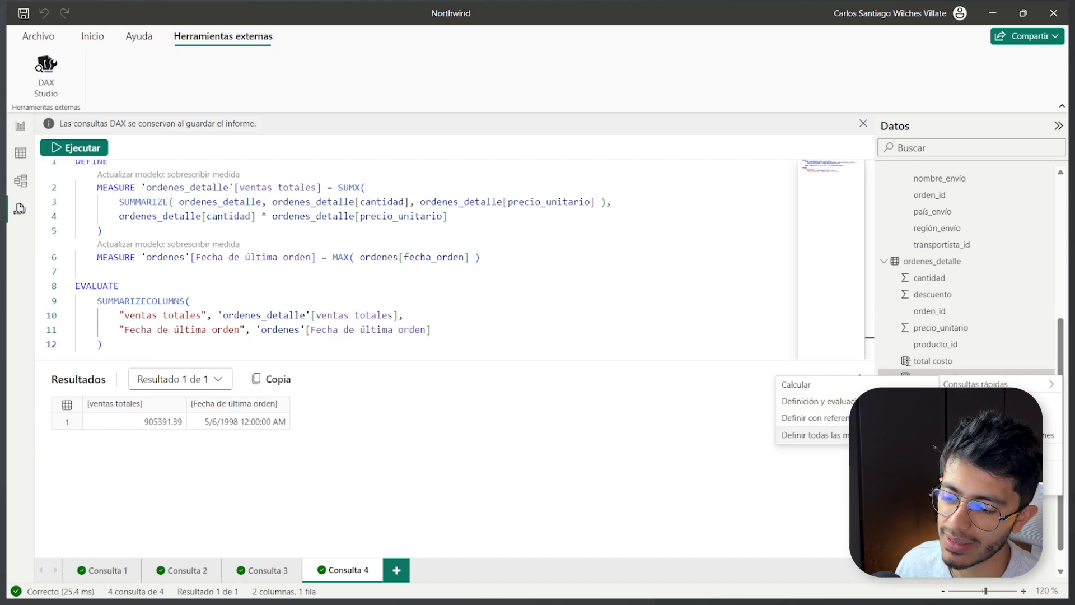
left_click(873, 434)
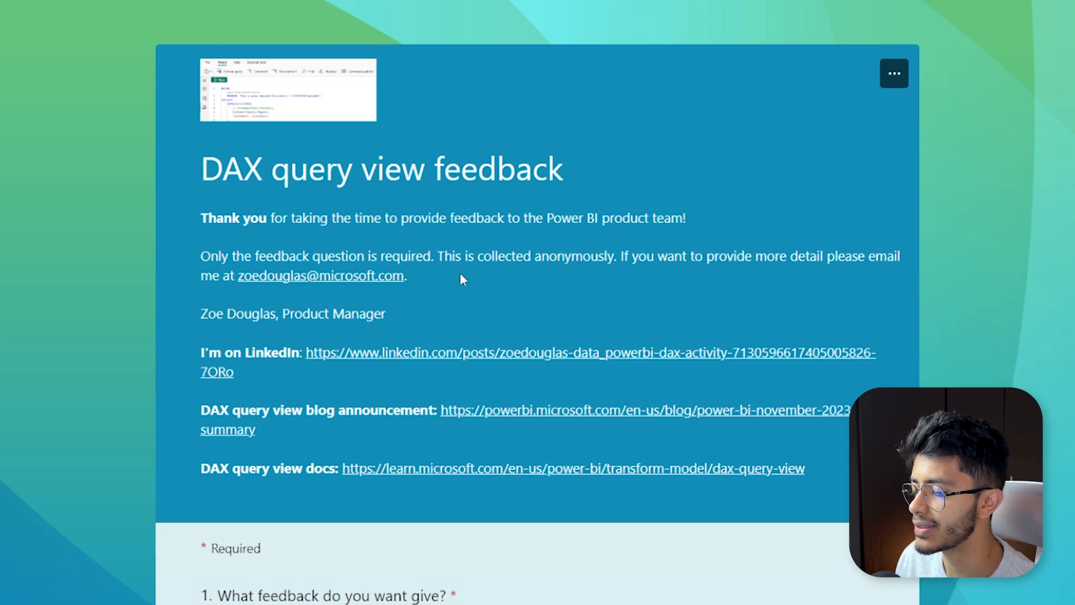
Step: Look through the questions of the DAX query view feedback form and activate the answer field for question 1
scroll(425, 283, "down", 5)
scroll(391, 292, "up", 5)
scroll(397, 294, "up", 1)
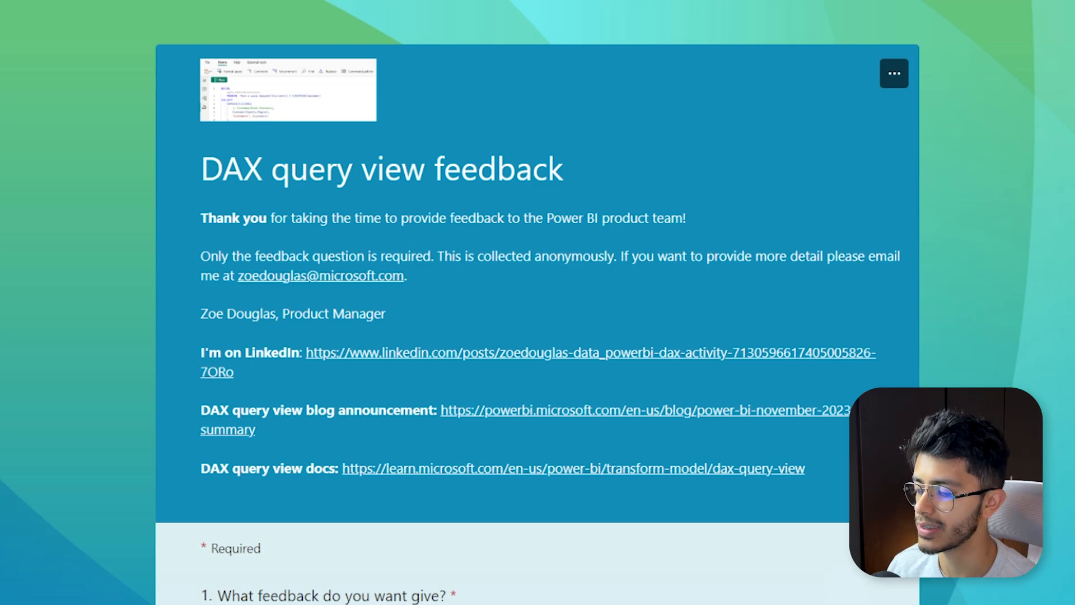
scroll(211, 345, "down", 10)
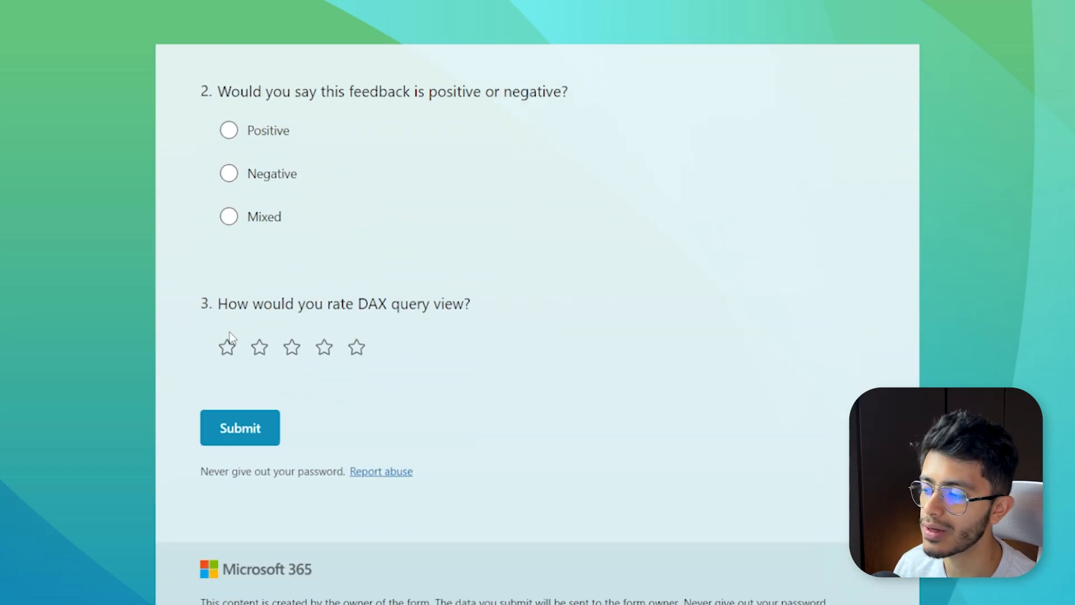
scroll(229, 335, "up", 5)
left_click(325, 241)
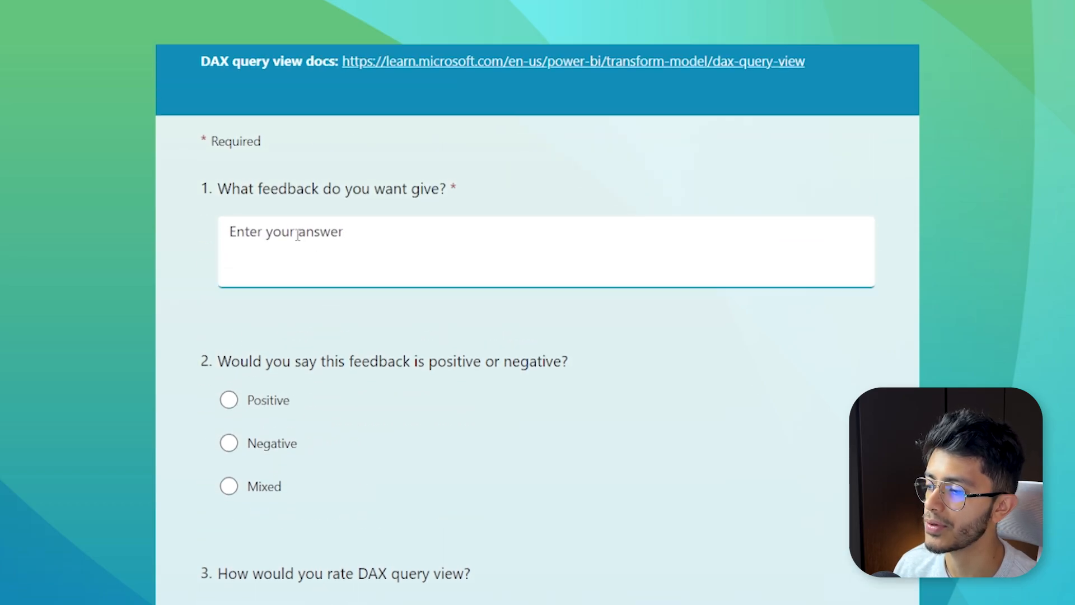